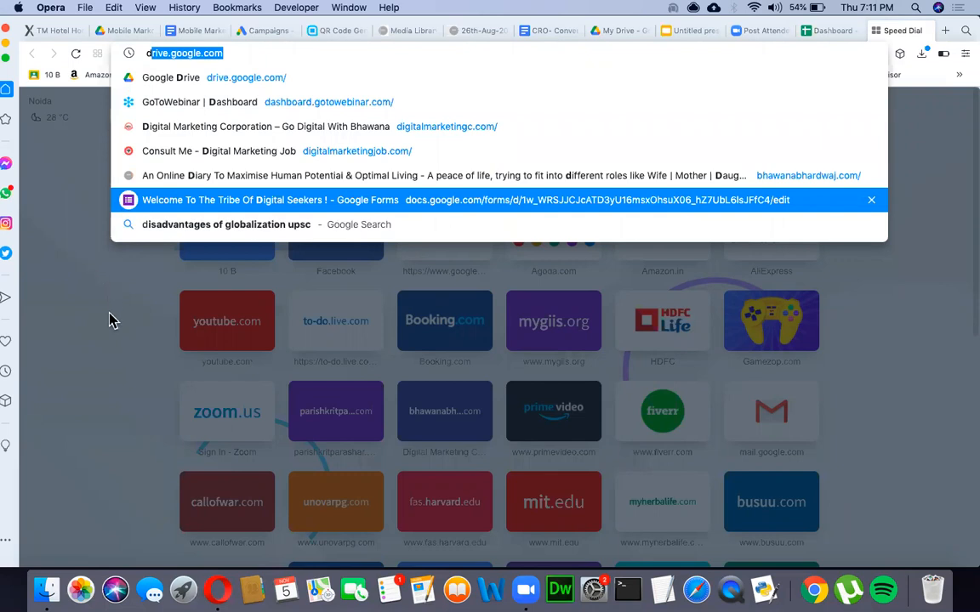
Step: Open the website digitalmarketingc.com in the new tab
left_click(87, 305)
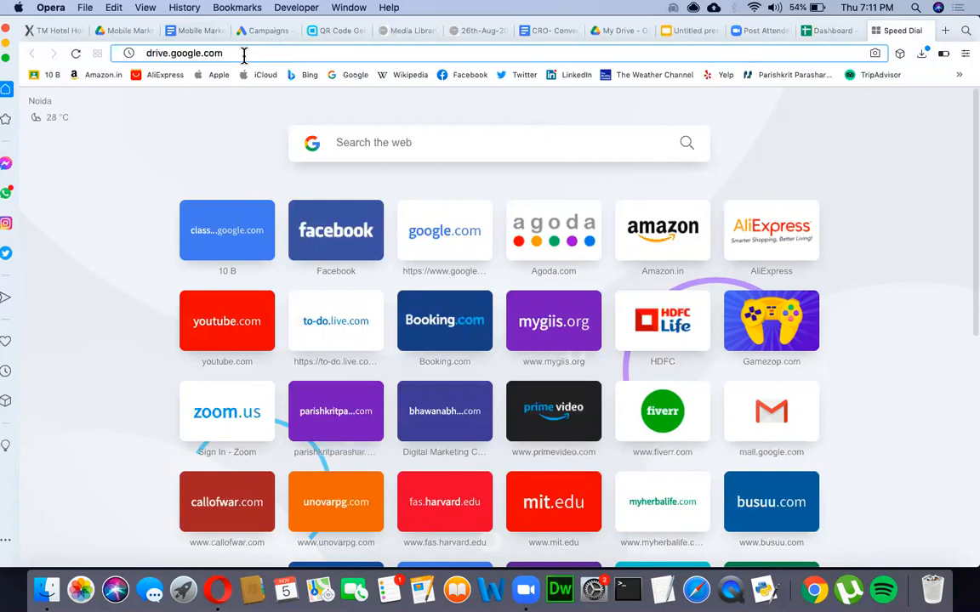
type("digi")
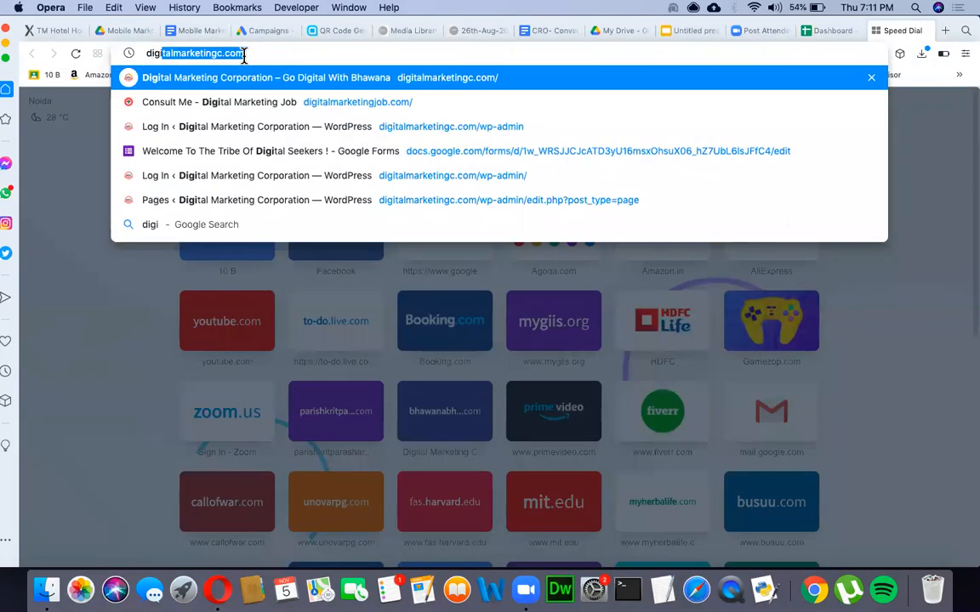
key("Return")
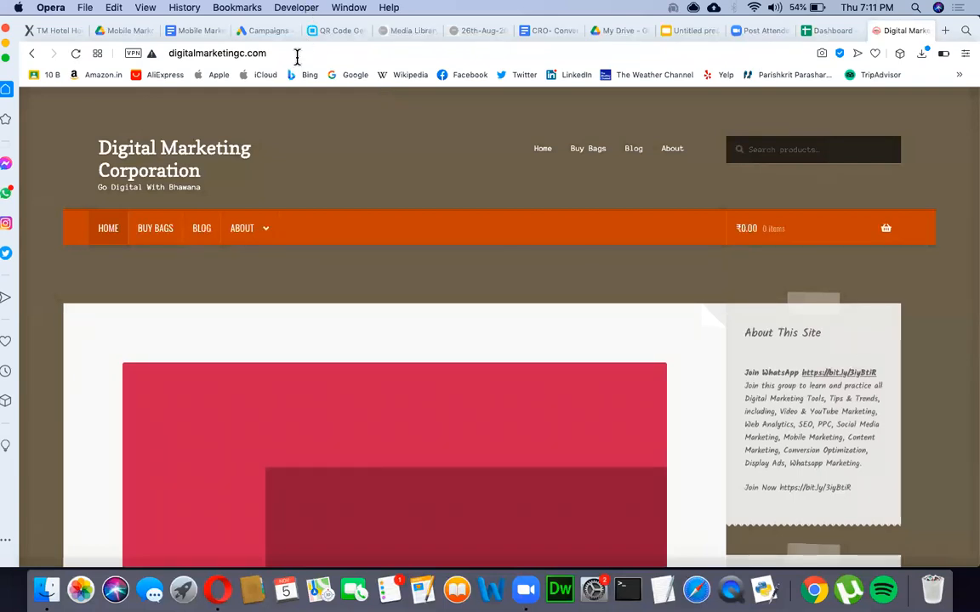
Step: Open the site's wp-admin login page and fill in digitalmarketingc as the username
left_click(261, 60)
left_click(260, 60)
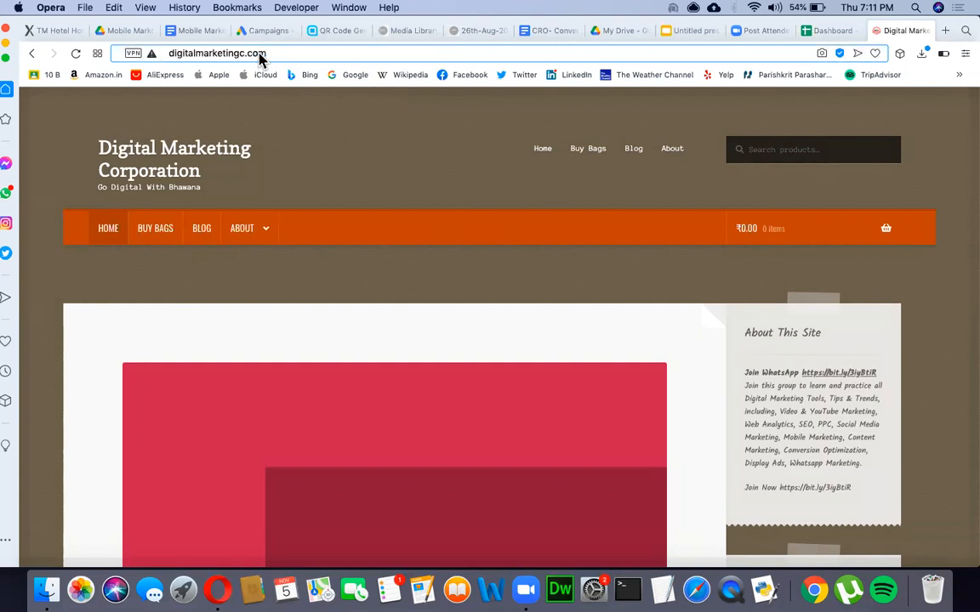
type("/wp")
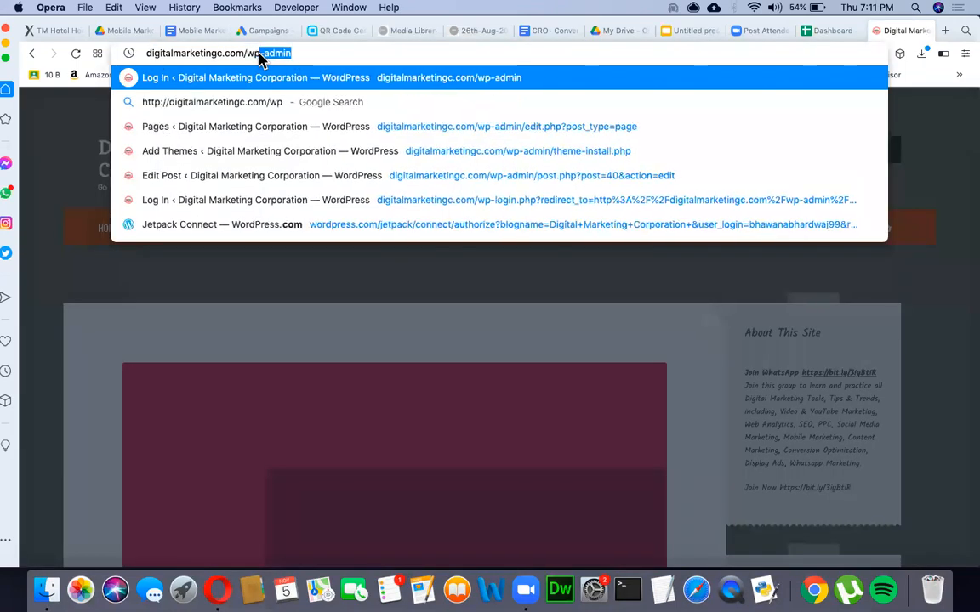
key("Return")
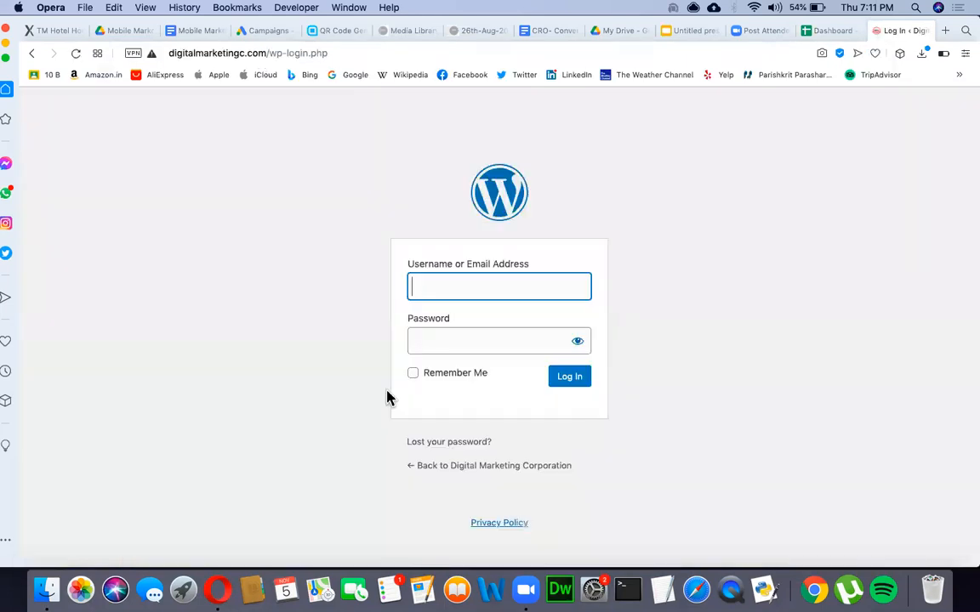
left_click(432, 283)
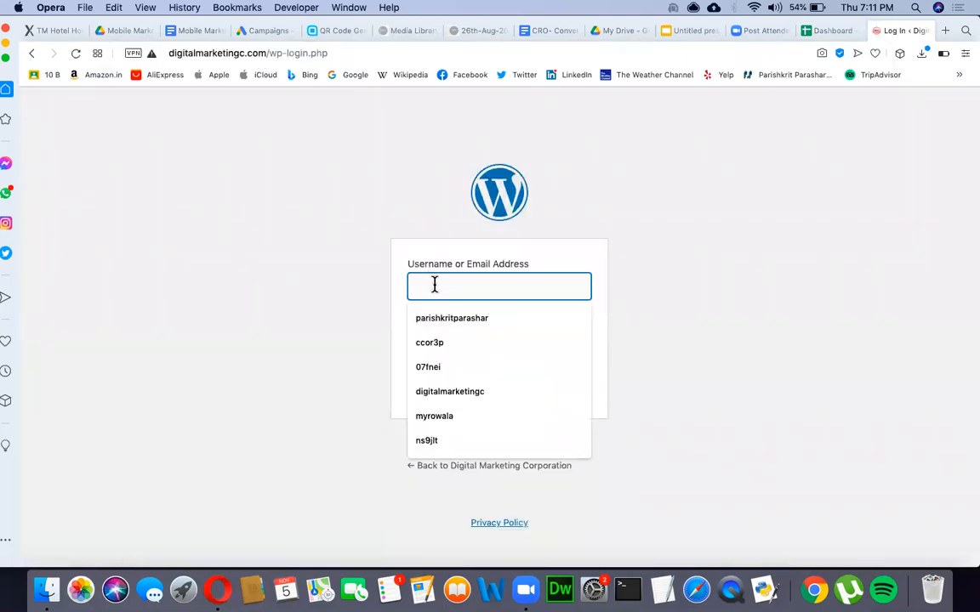
left_click(473, 392)
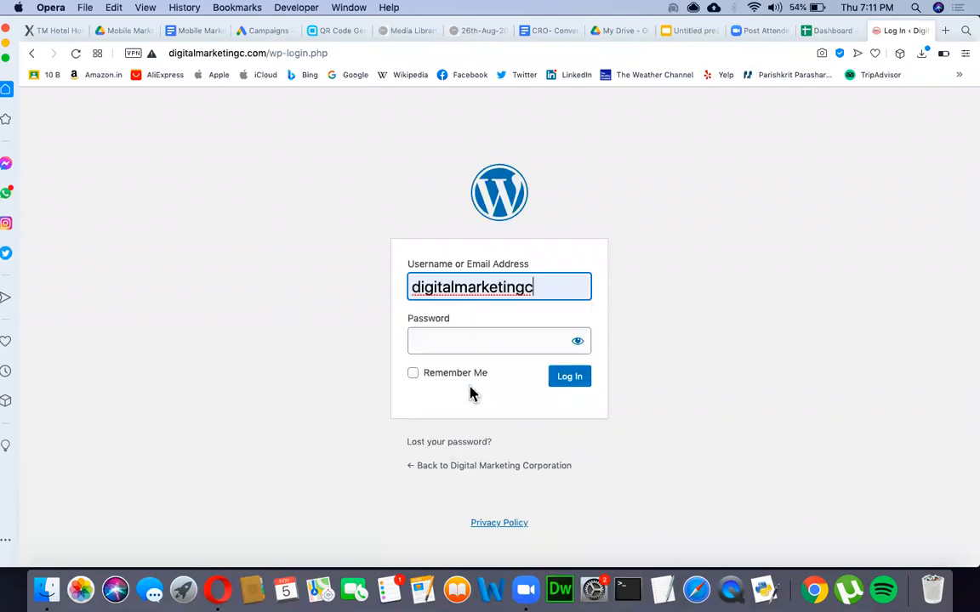
left_click(430, 335)
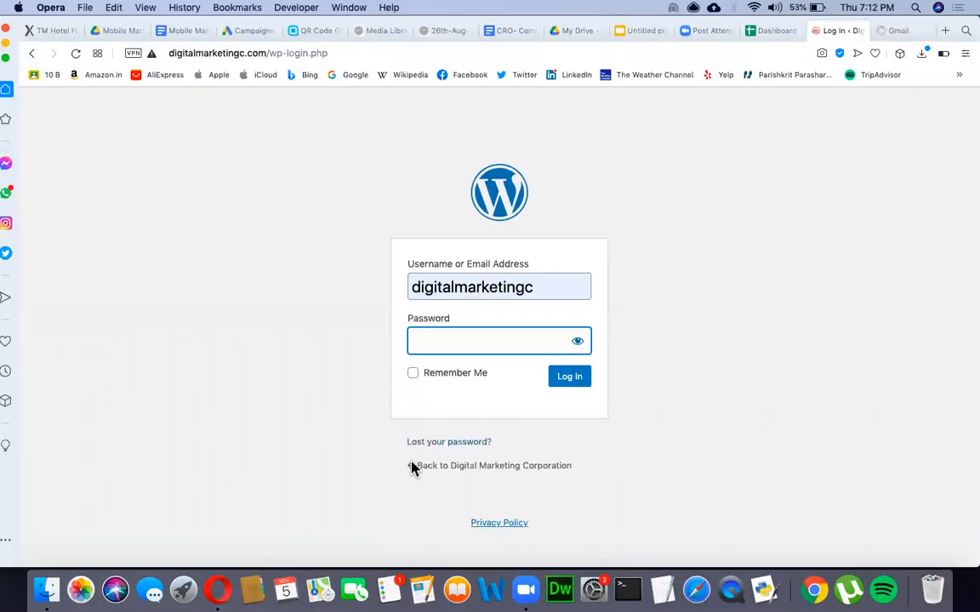
Step: Request a password reset for the WordPress login using the account owner's saved e-mail address
left_click(444, 448)
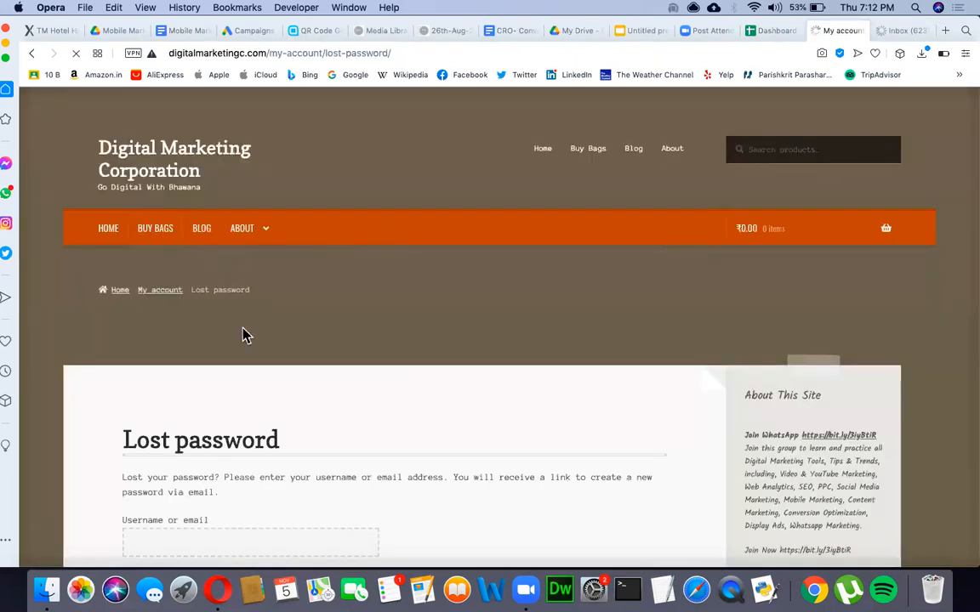
scroll(256, 394, "down", 3)
left_click(210, 392)
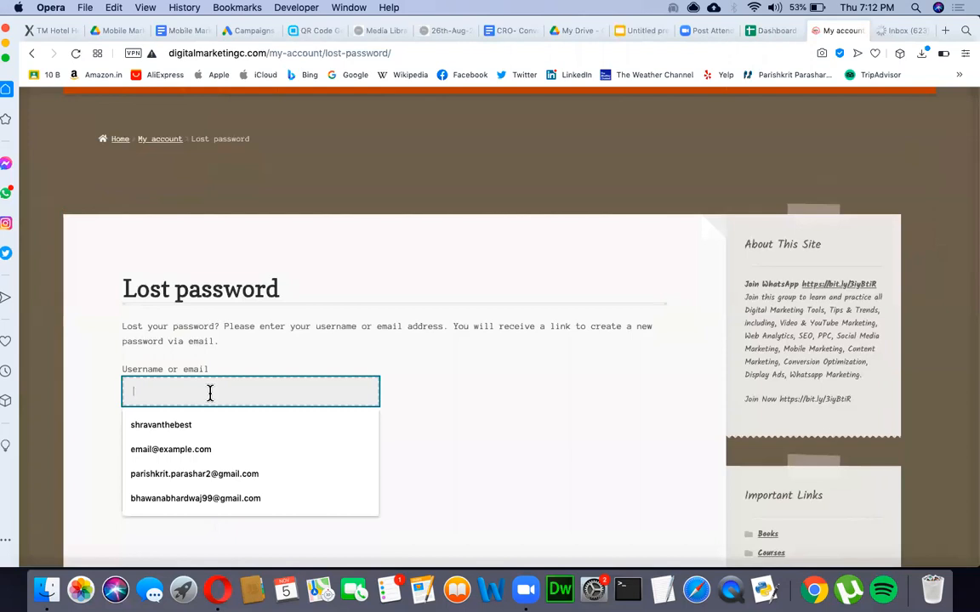
left_click(202, 500)
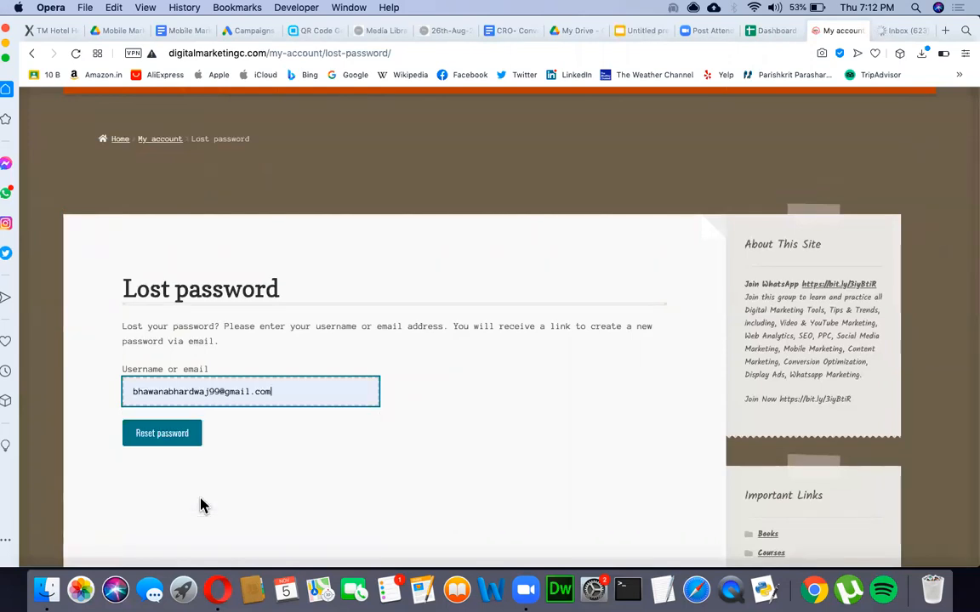
left_click(188, 436)
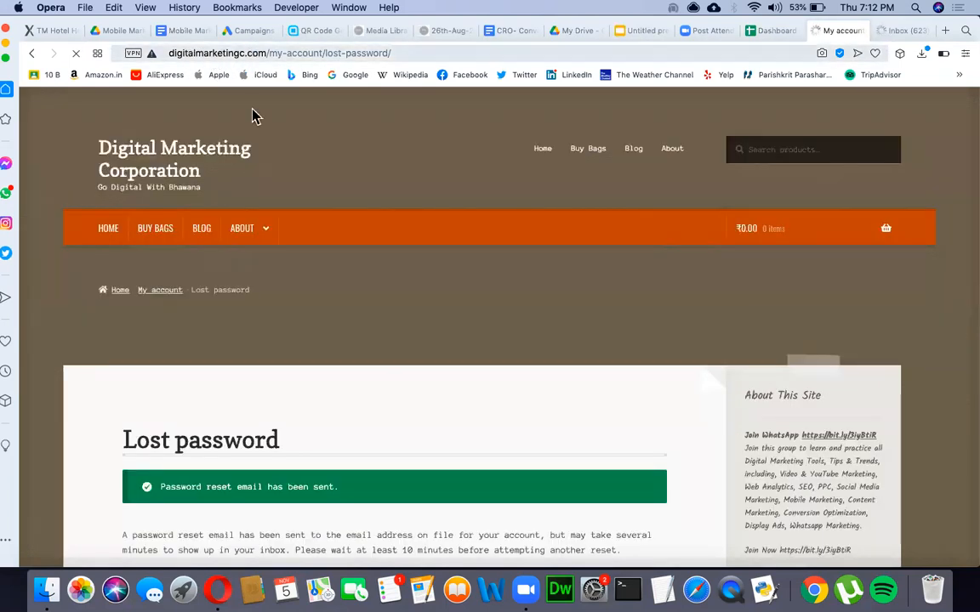
Step: Read the message displayed on the Lost password page after the reset request
scroll(256, 497, "down", 3)
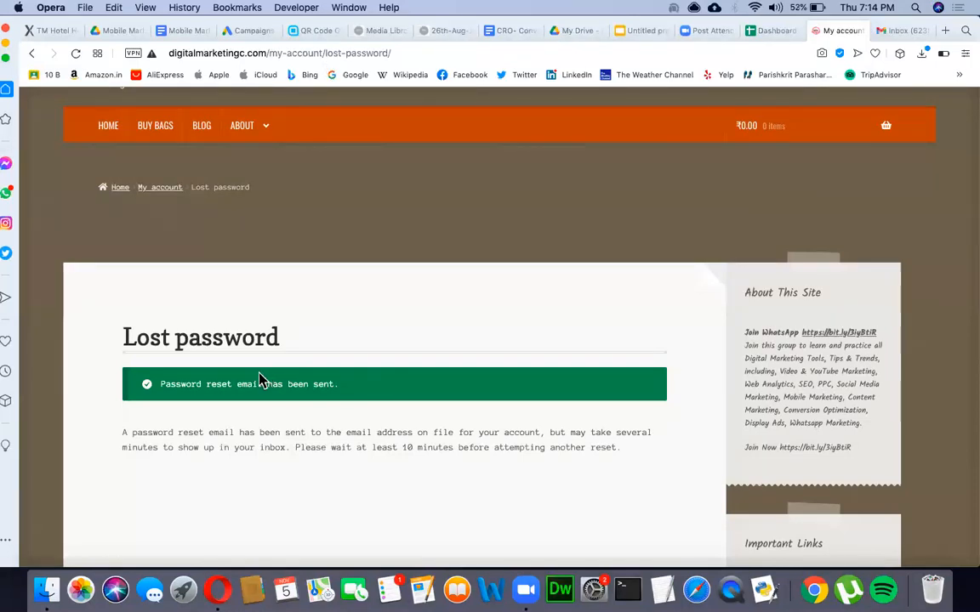
left_click_drag(339, 386, 268, 385)
left_click(175, 390)
triple_click(175, 387)
left_click(420, 348)
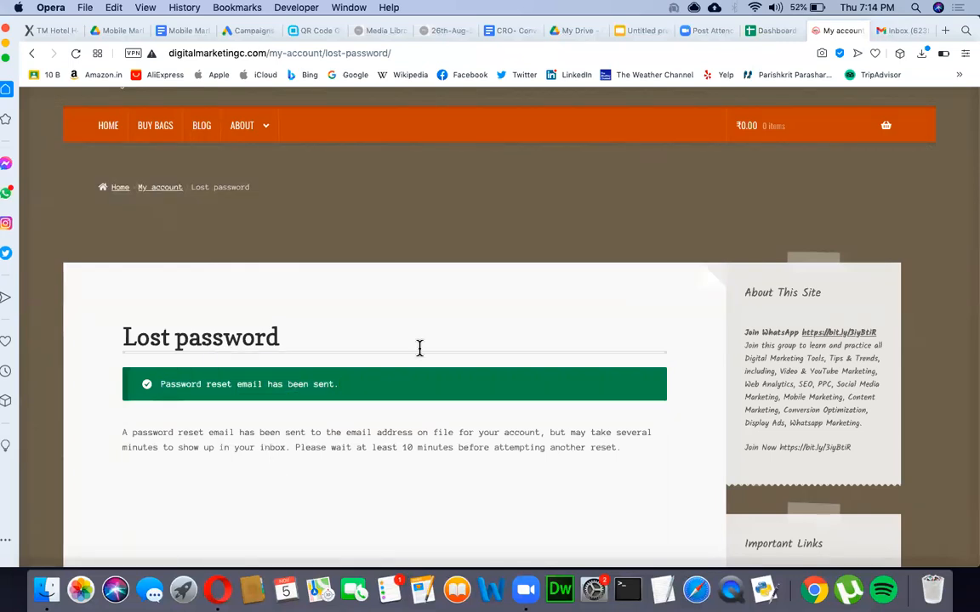
Step: Check which Gmail account is signed in and look through the Social, Promotions, Updates and Forums categories for the reset e-mail
left_click(912, 32)
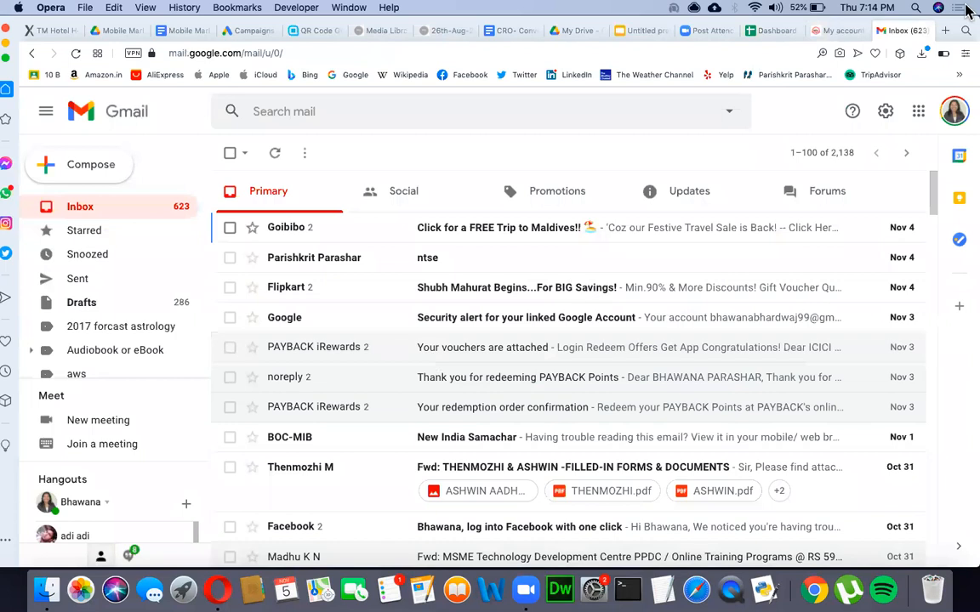
left_click(958, 103)
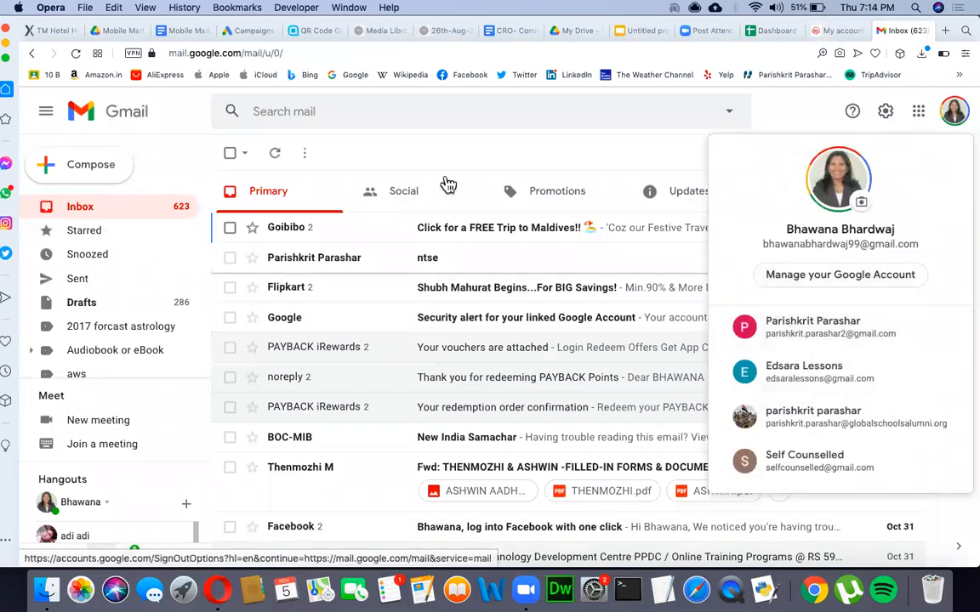
left_click(388, 209)
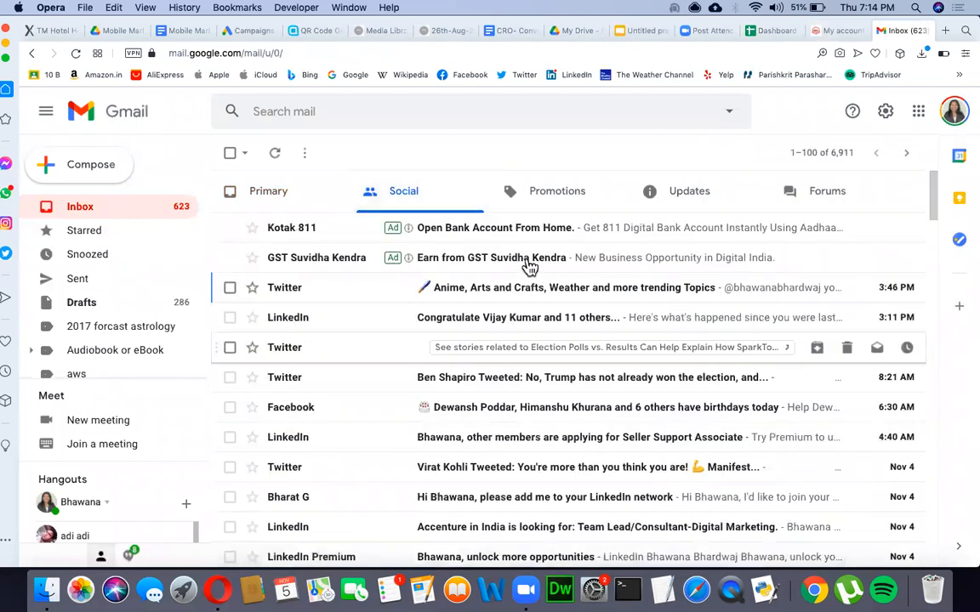
left_click(566, 194)
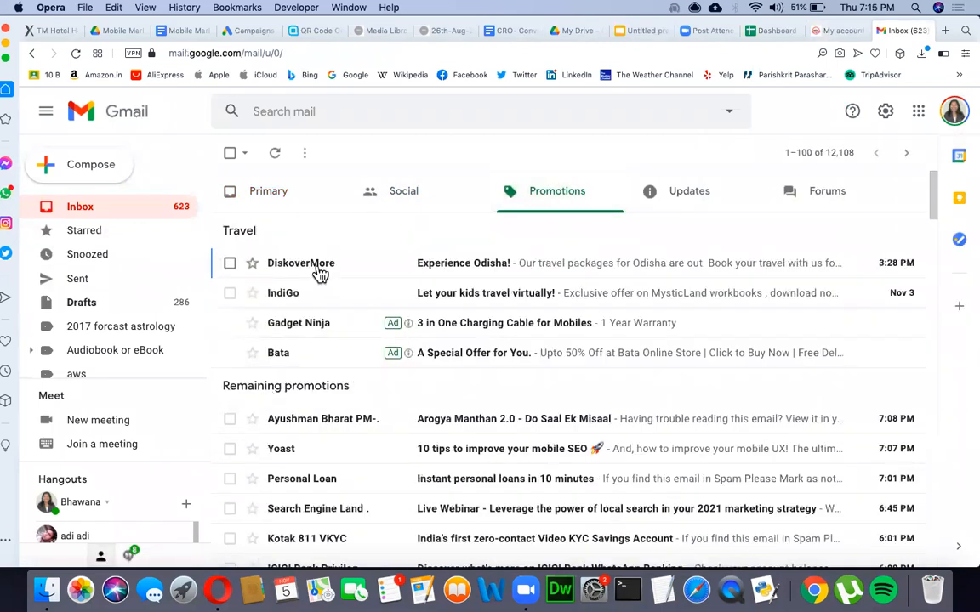
scroll(317, 516, "down", 5)
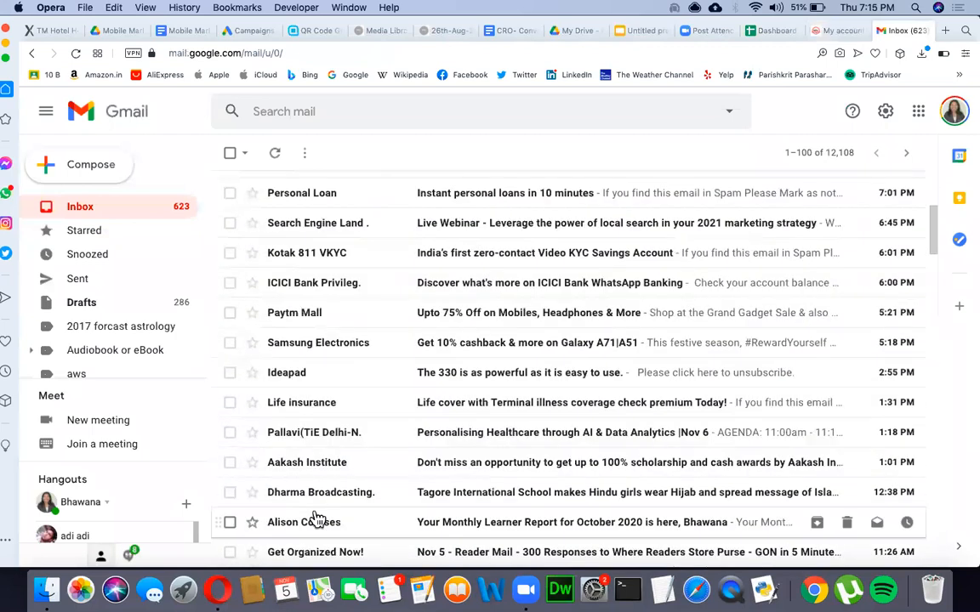
scroll(647, 219, "up", 1)
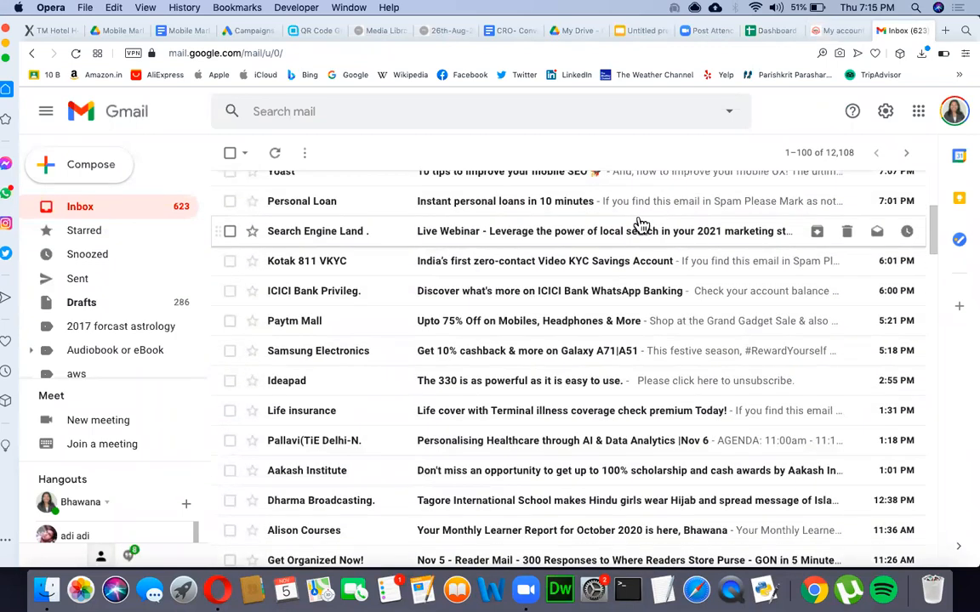
scroll(646, 219, "up", 5)
left_click(690, 197)
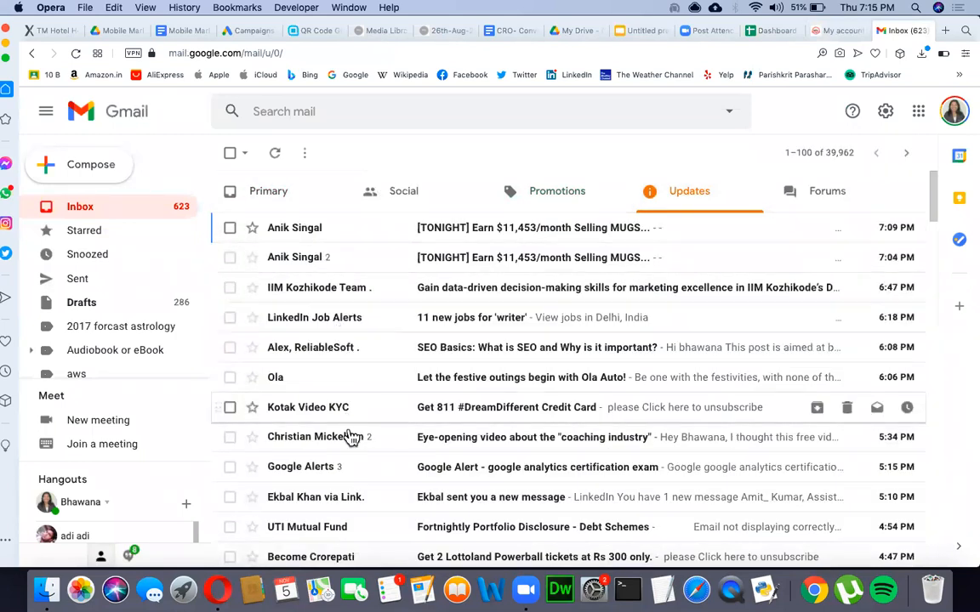
scroll(372, 448, "down", 5)
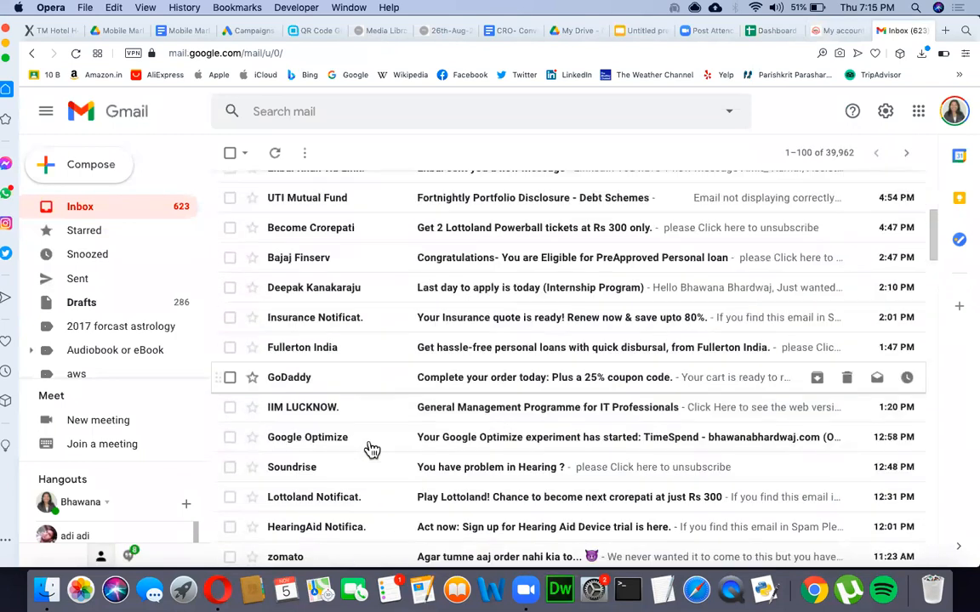
scroll(372, 448, "down", 2)
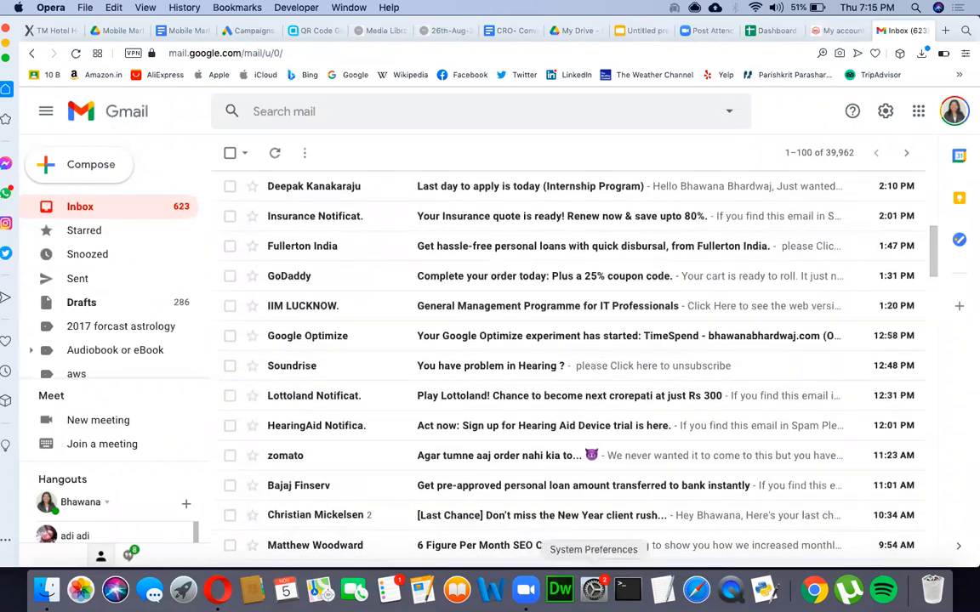
scroll(575, 405, "up", 7)
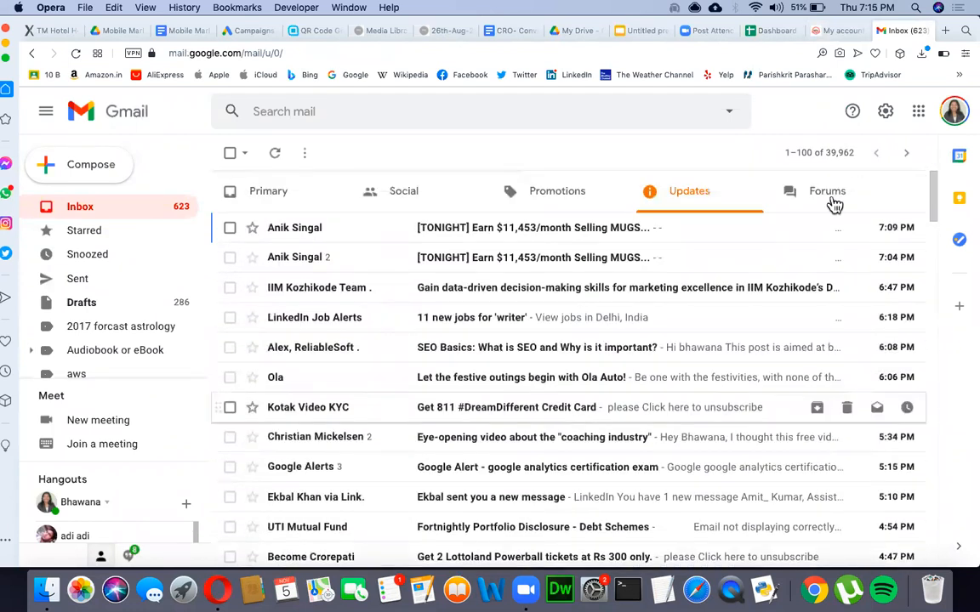
left_click(833, 201)
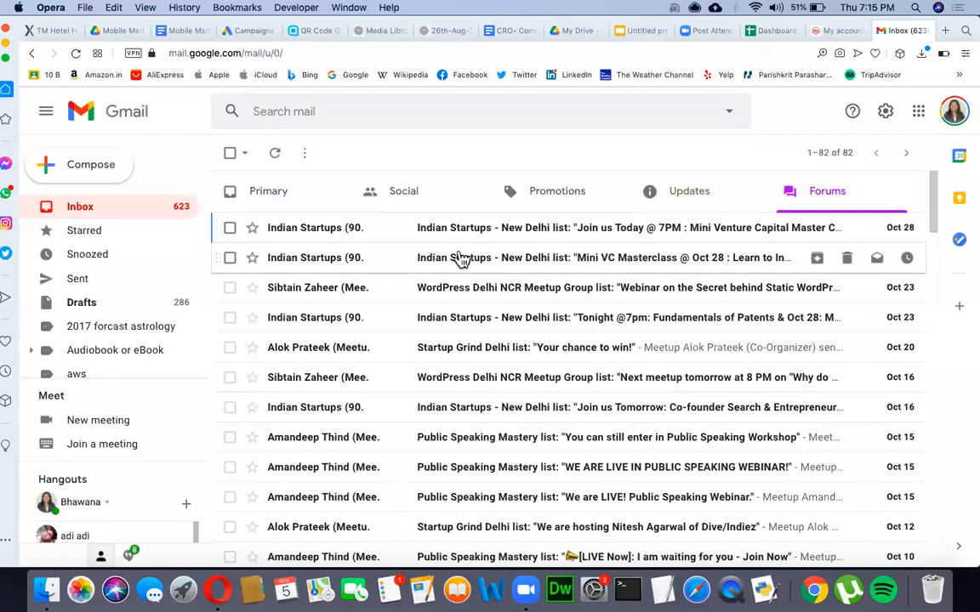
Step: Expand the Gmail folder list and look through the Spam folder for the reset e-mail
scroll(105, 294, "down", 10)
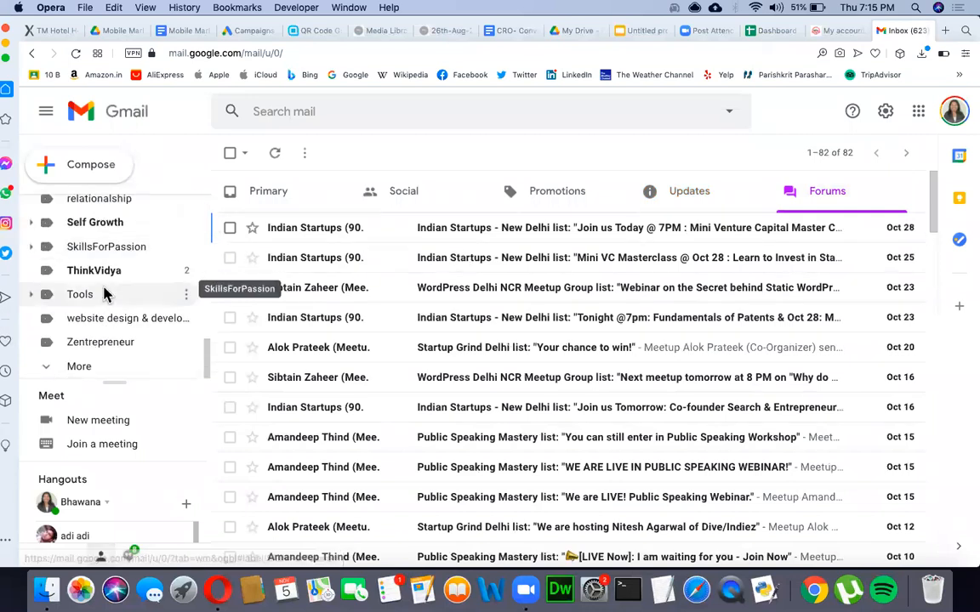
left_click(81, 368)
scroll(115, 340, "down", 5)
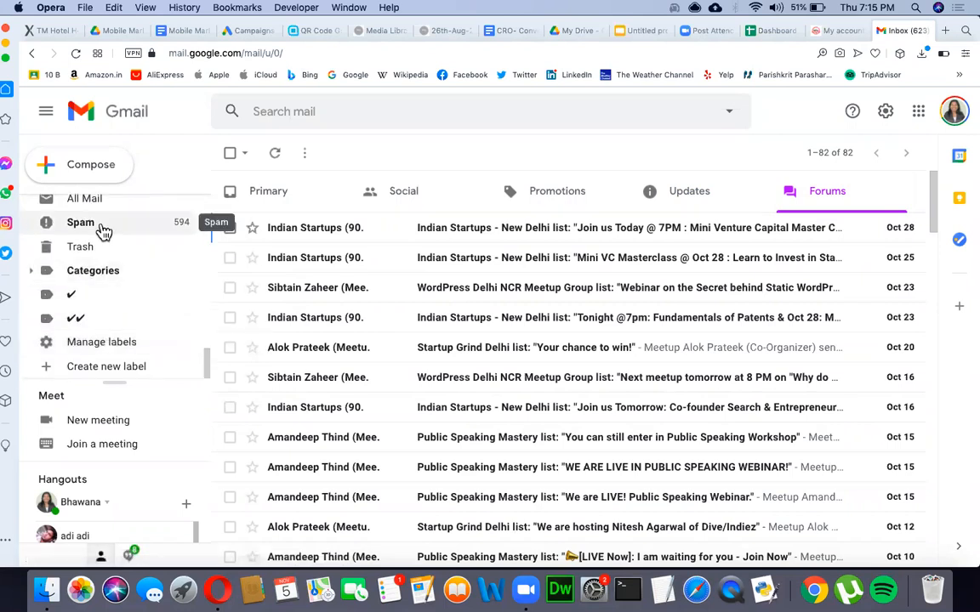
left_click(97, 226)
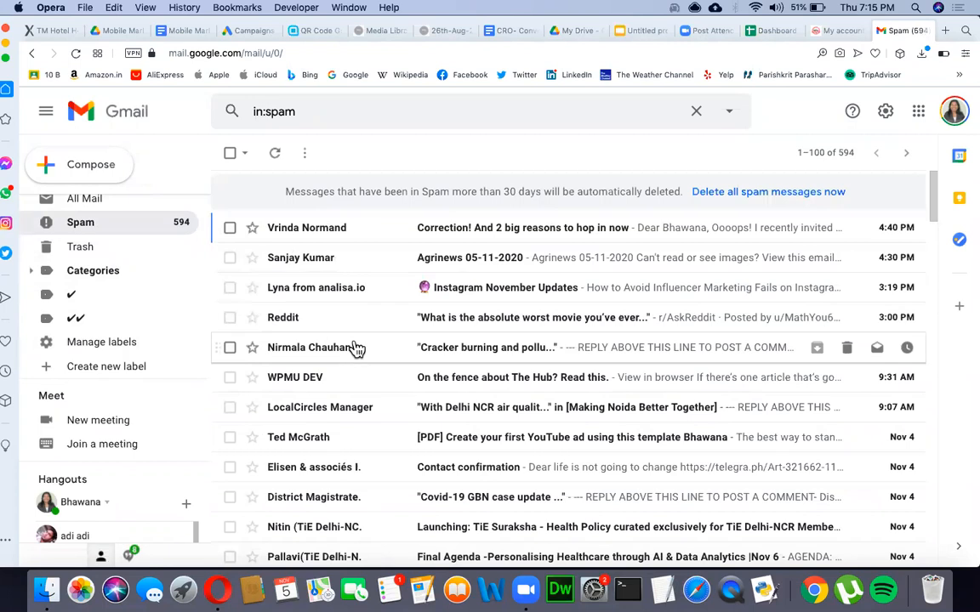
scroll(356, 345, "down", 4)
scroll(356, 345, "up", 4)
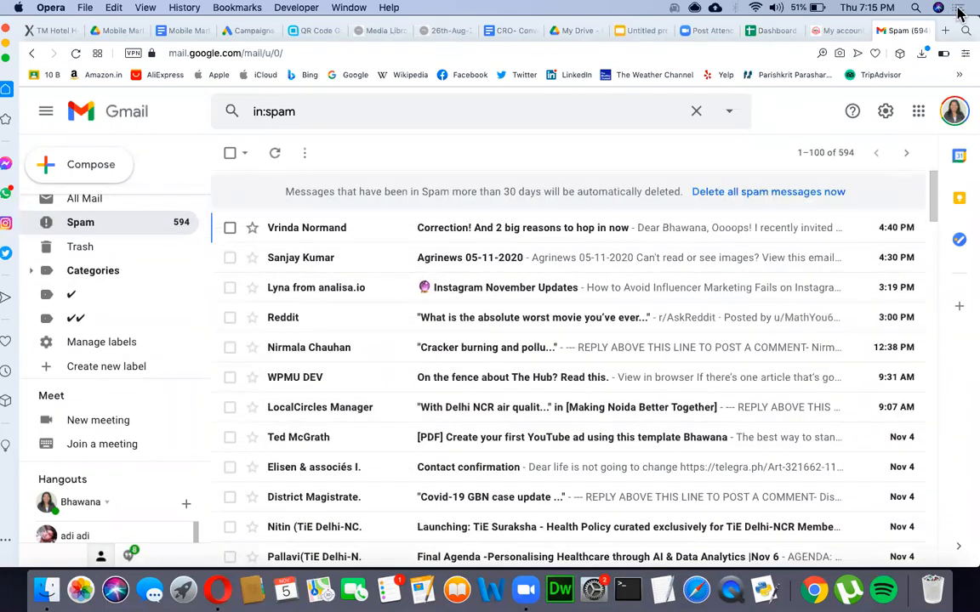
Step: Open the GoDaddy website in a new tab and go to the account's My Products
left_click(946, 31)
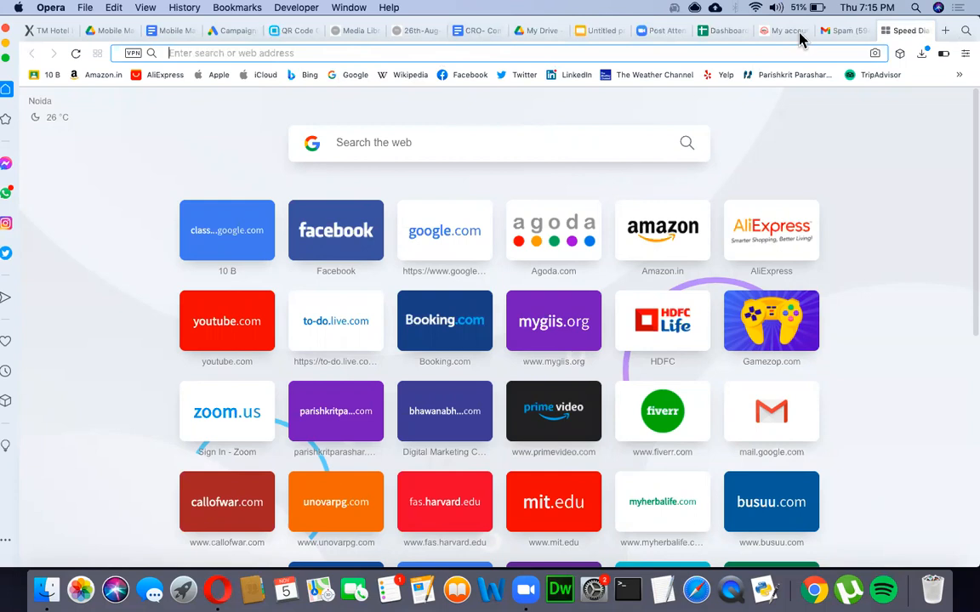
left_click(638, 50)
type("go")
key("Right")
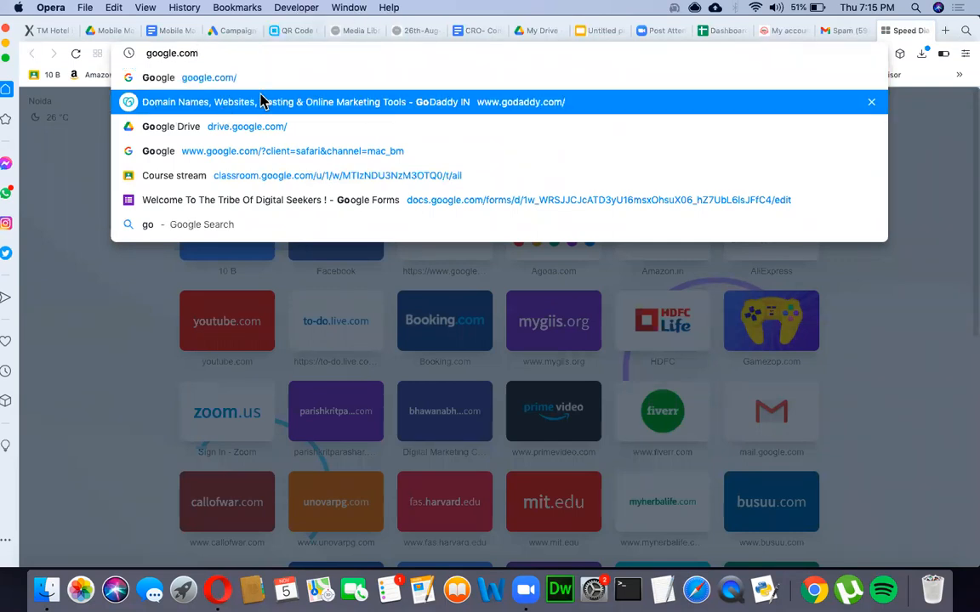
key("Return")
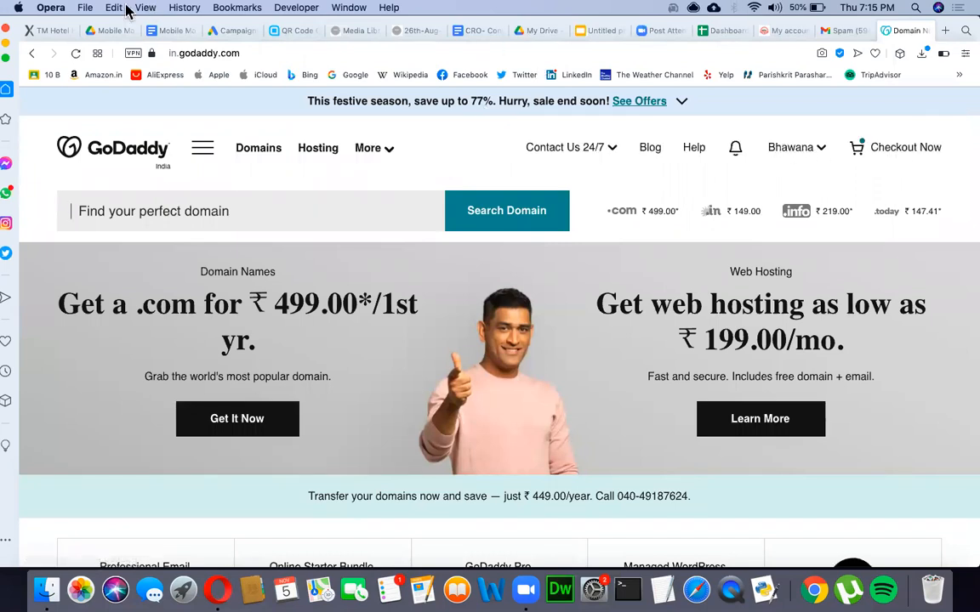
left_click(814, 154)
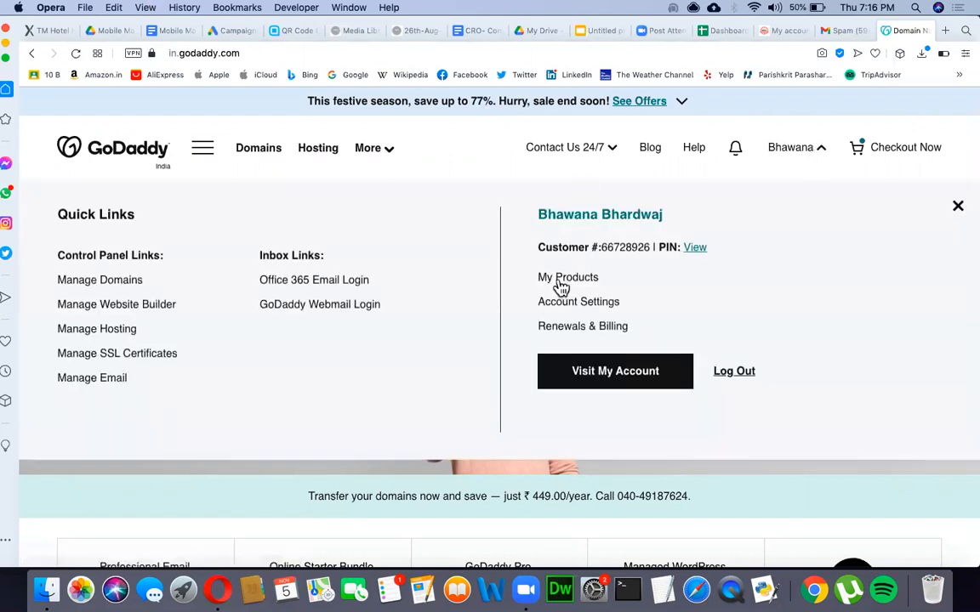
left_click(561, 285)
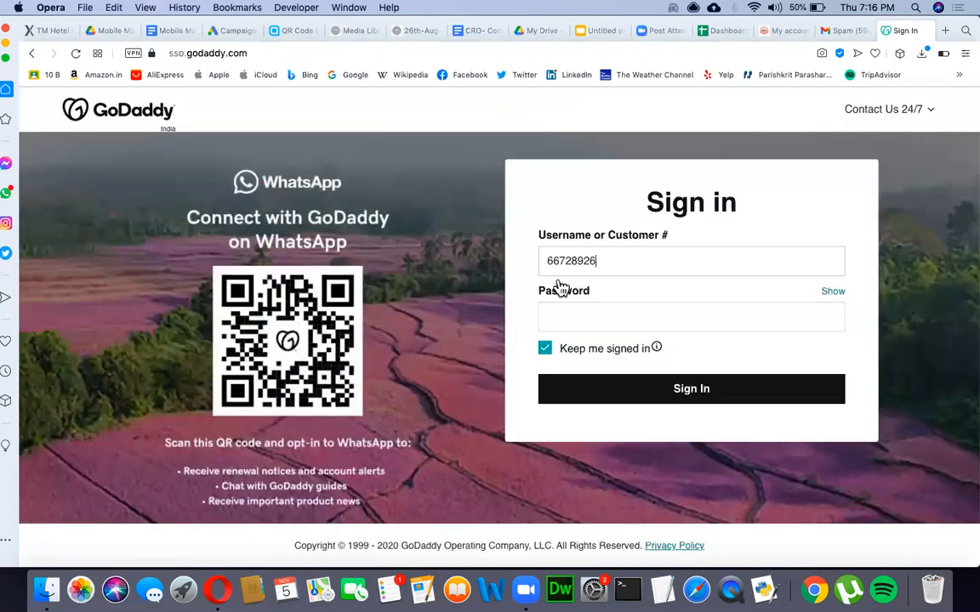
left_click(615, 337)
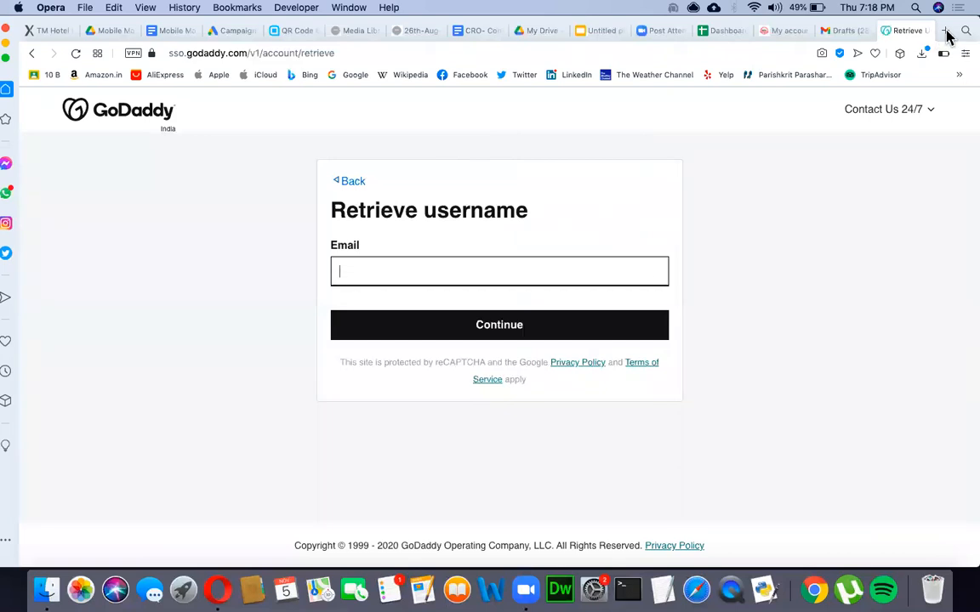
Step: Open the "An Online Diary To Maximise Human Potential & Optimal Living" site in a new tab and go to its WordPress dashboard
key("super+t")
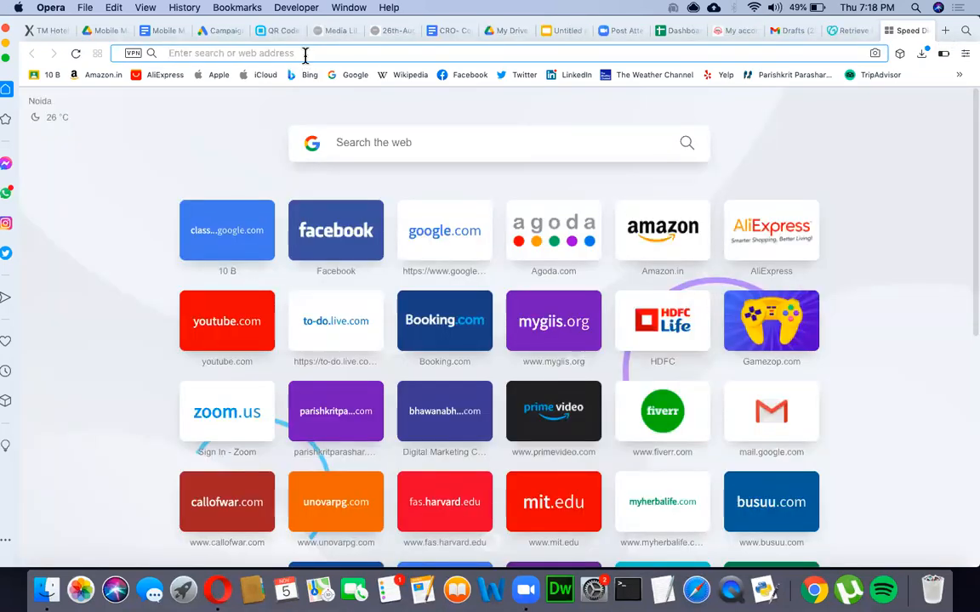
type("bhawanabhardwaj.com/")
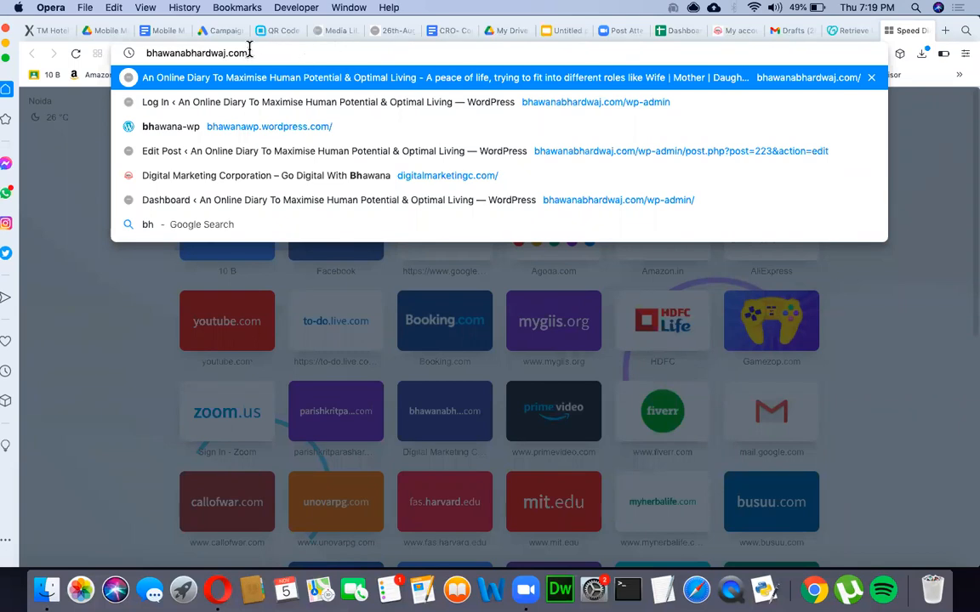
key("Return")
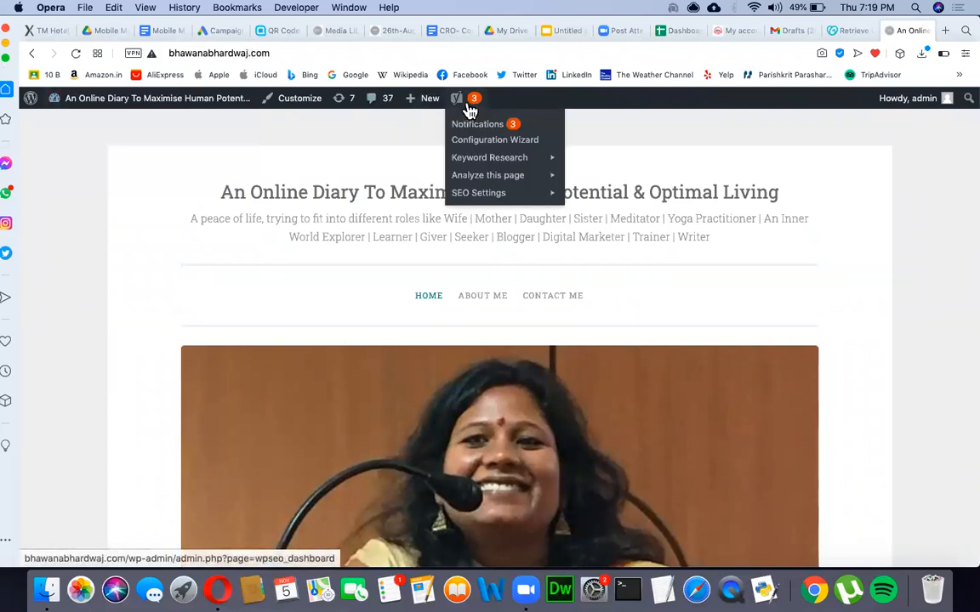
mouse_move(132, 98)
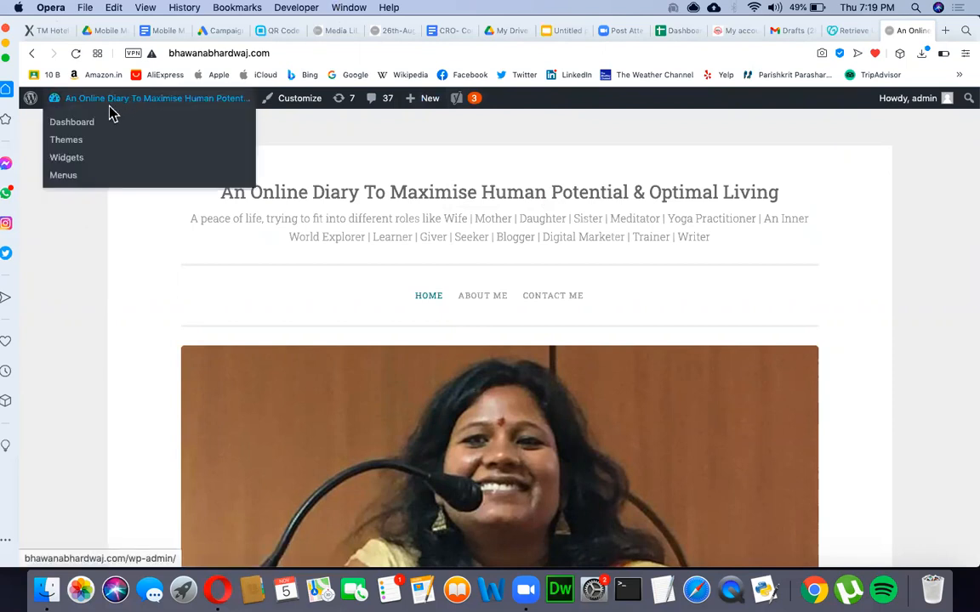
left_click(79, 126)
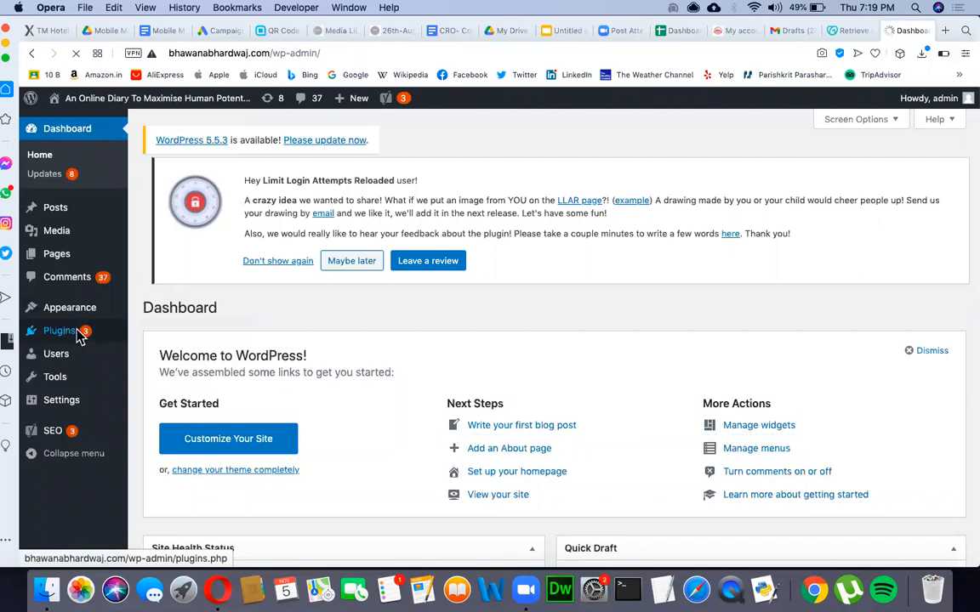
Step: Open the site's installed plugins list and look through the plugins it contains
left_click(66, 336)
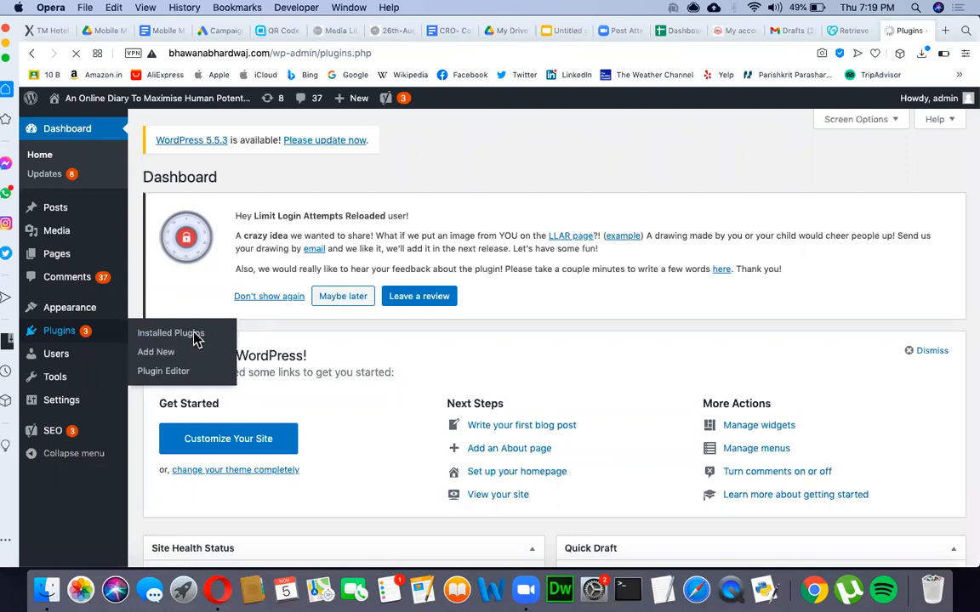
scroll(514, 394, "down", 5)
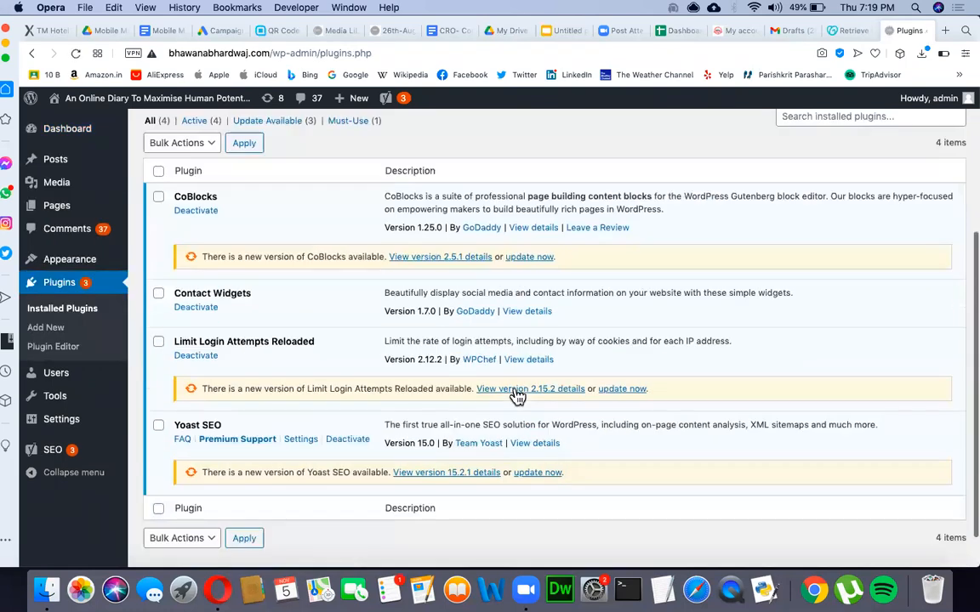
scroll(516, 396, "down", 1)
scroll(312, 269, "up", 6)
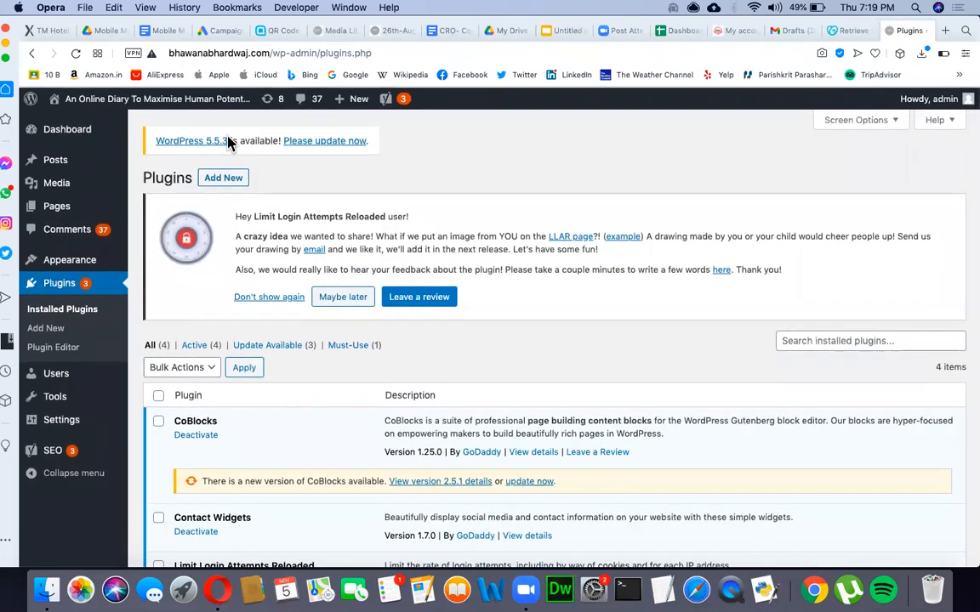
Step: Start adding a new plugin and search the plugin directory for "store"
left_click(223, 178)
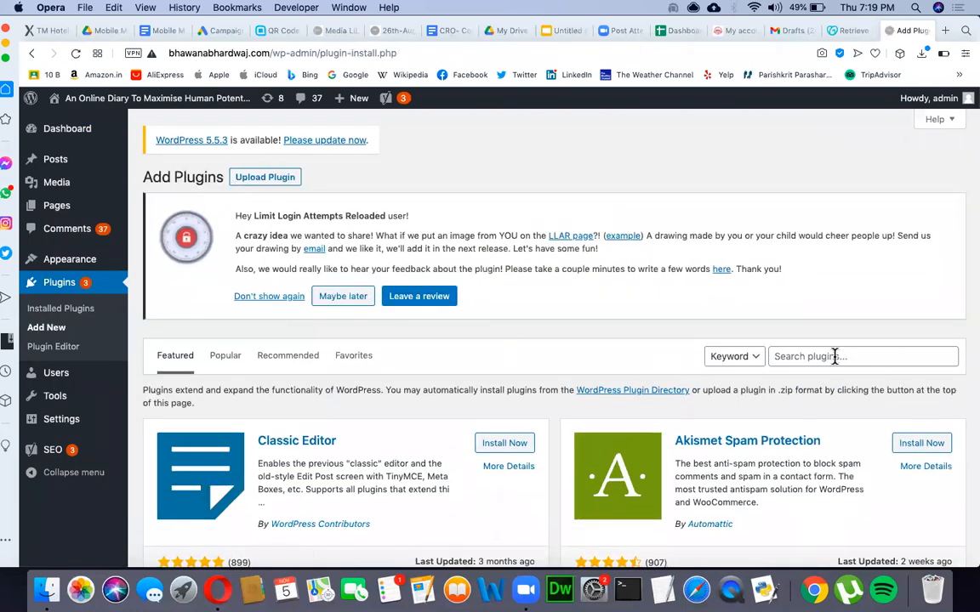
left_click(835, 356)
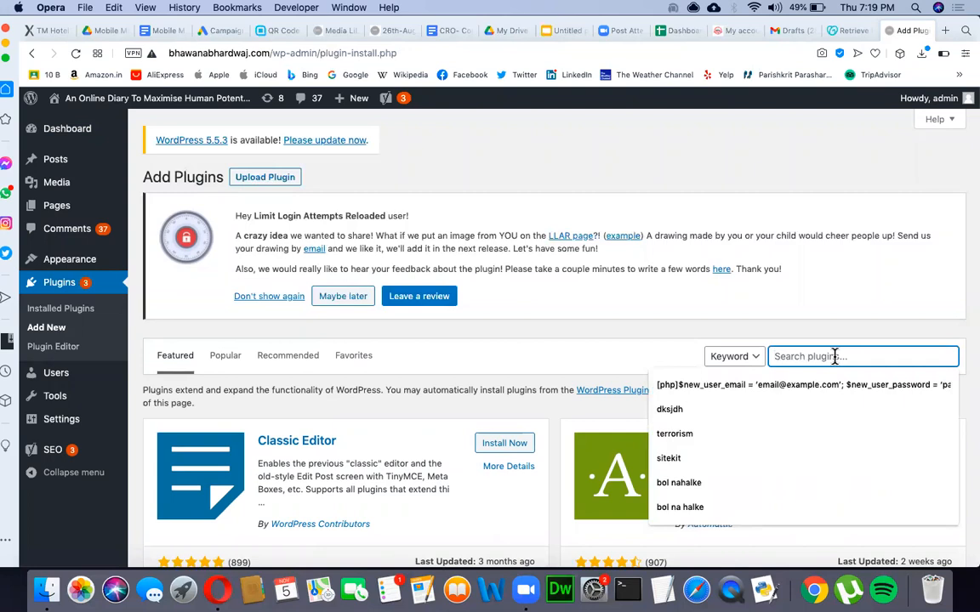
type("store")
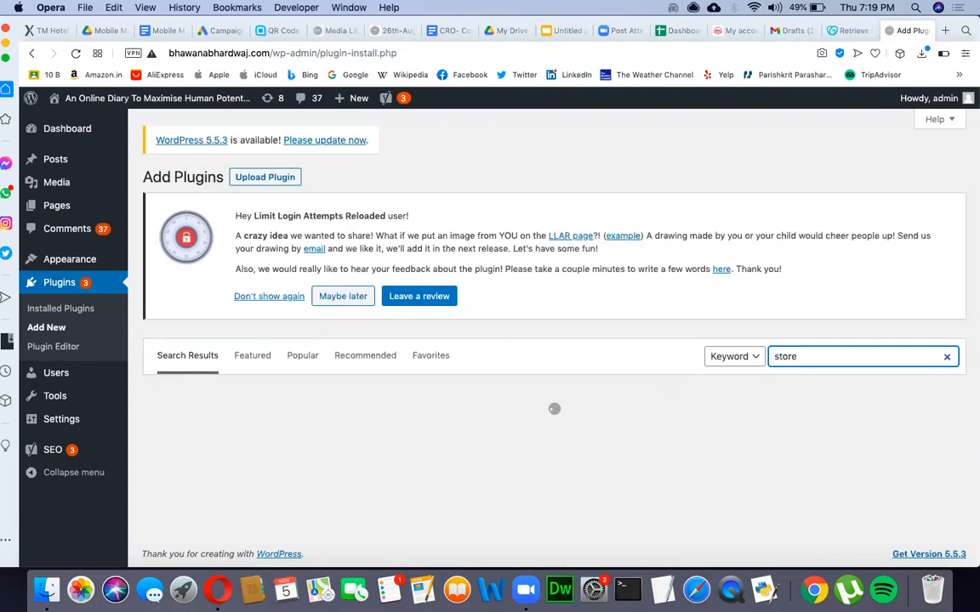
scroll(417, 483, "down", 1)
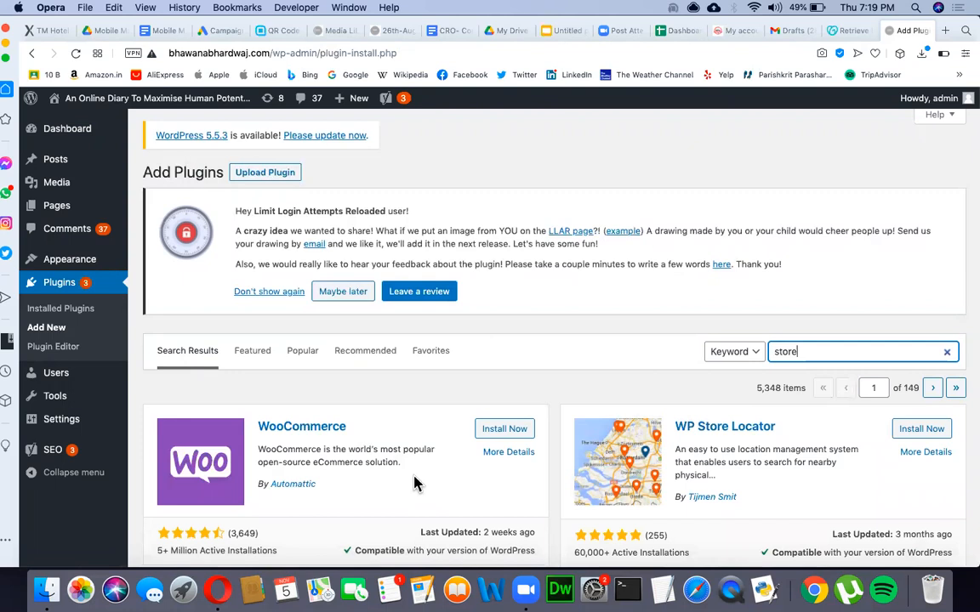
Step: Install and activate the WooCommerce plugin by Automattic
scroll(414, 483, "down", 2)
left_click(502, 349)
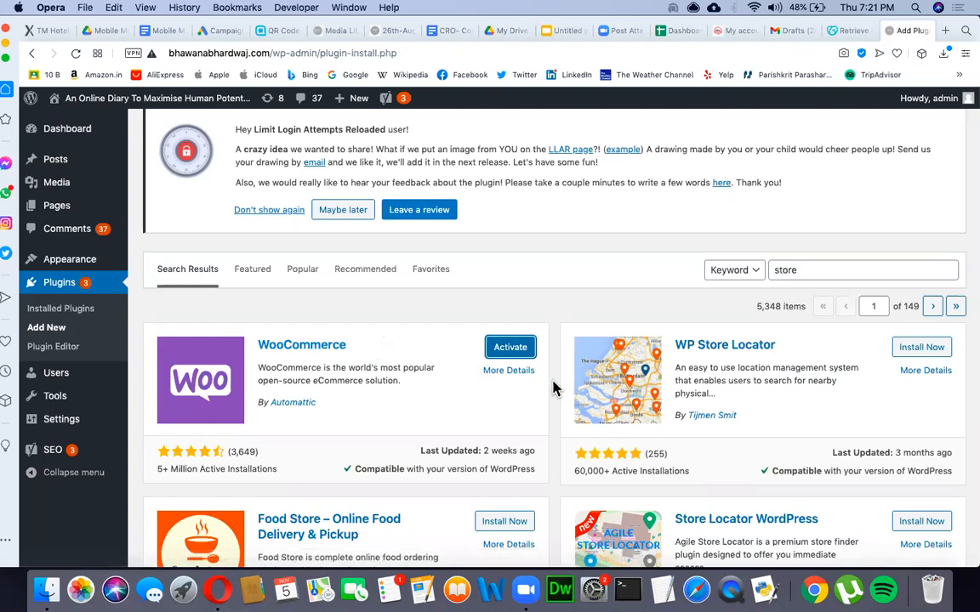
left_click(510, 354)
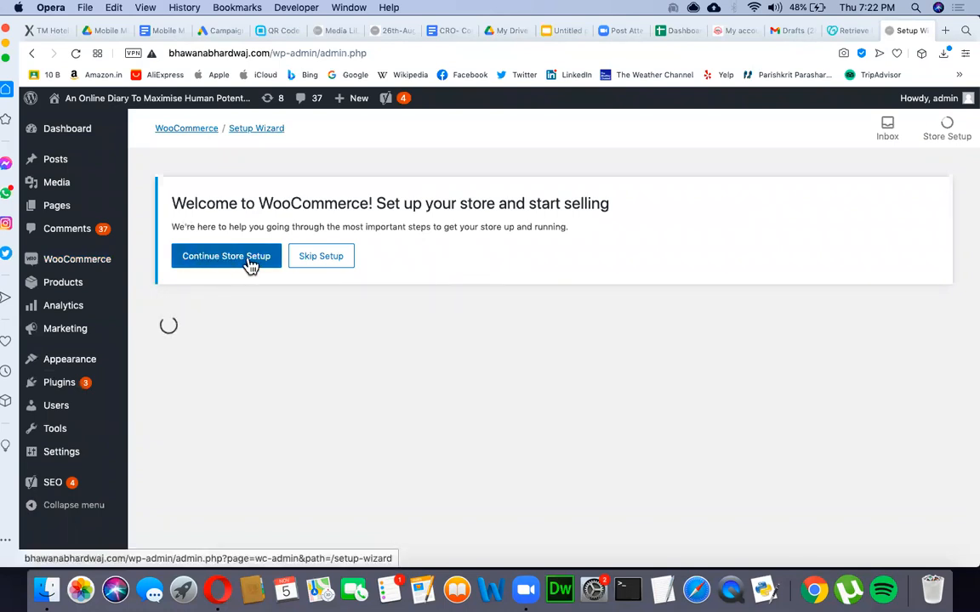
Step: Continue the WooCommerce store setup, skipping the store details and leaving usage tracking declined
left_click(251, 264)
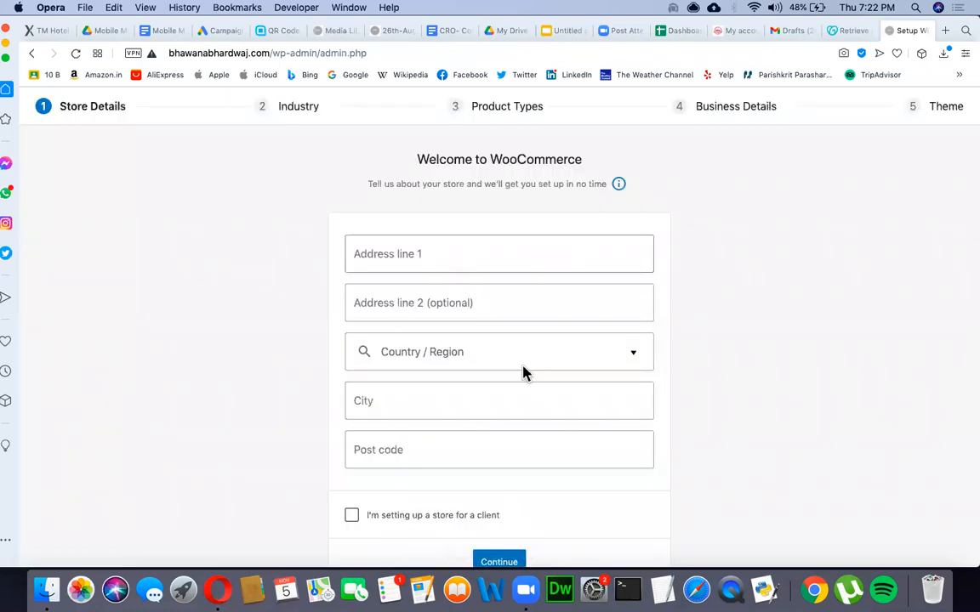
scroll(470, 451, "down", 3)
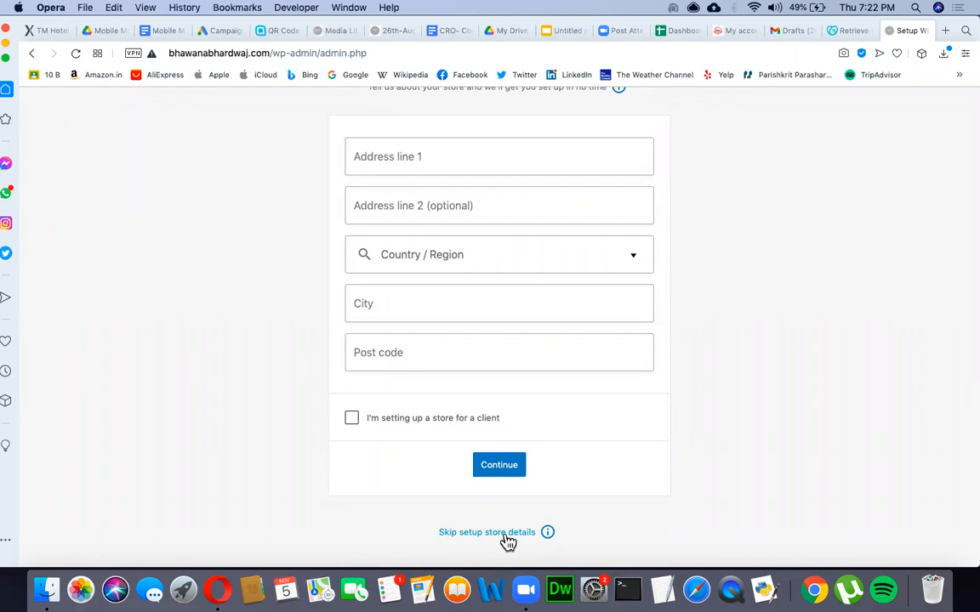
left_click(506, 536)
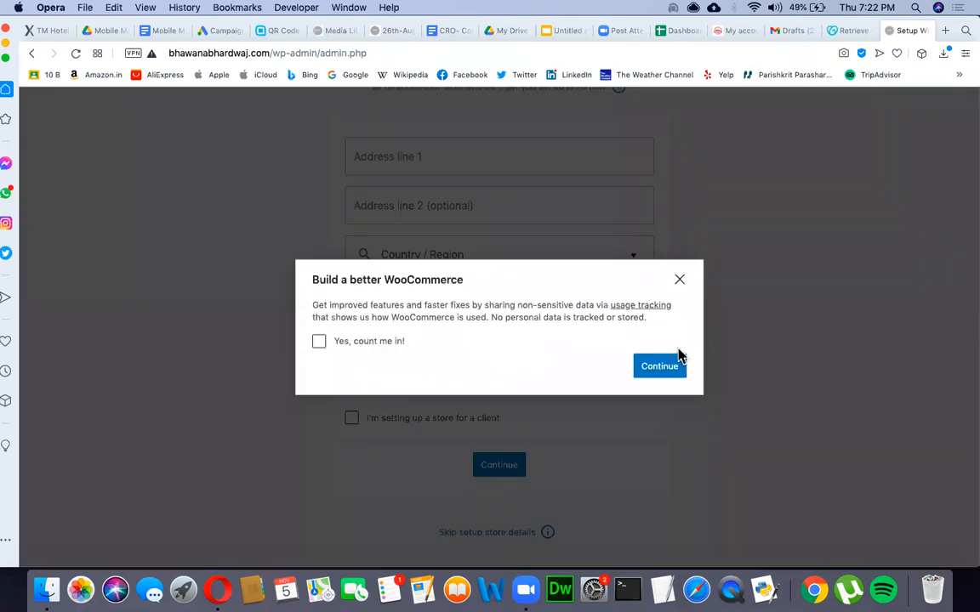
left_click(659, 367)
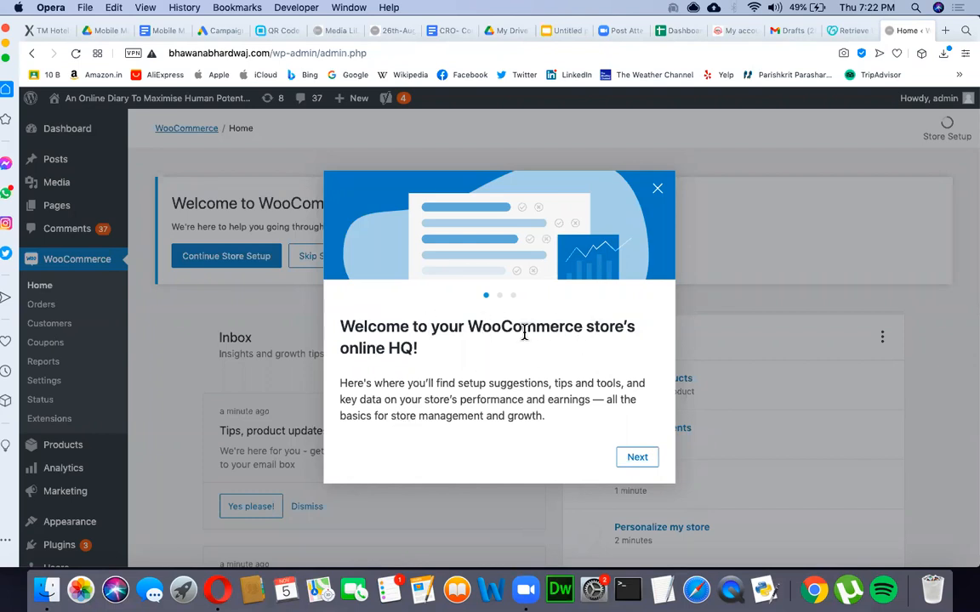
Step: Read through the three WooCommerce welcome slides and finish the introduction
left_click_drag(467, 331, 615, 355)
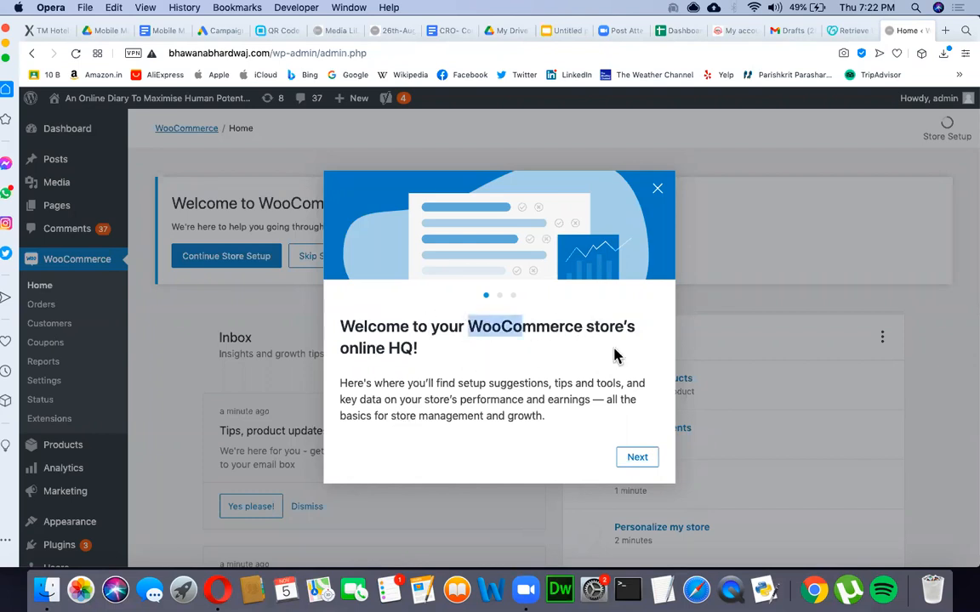
left_click(639, 459)
left_click_drag(388, 327, 338, 327)
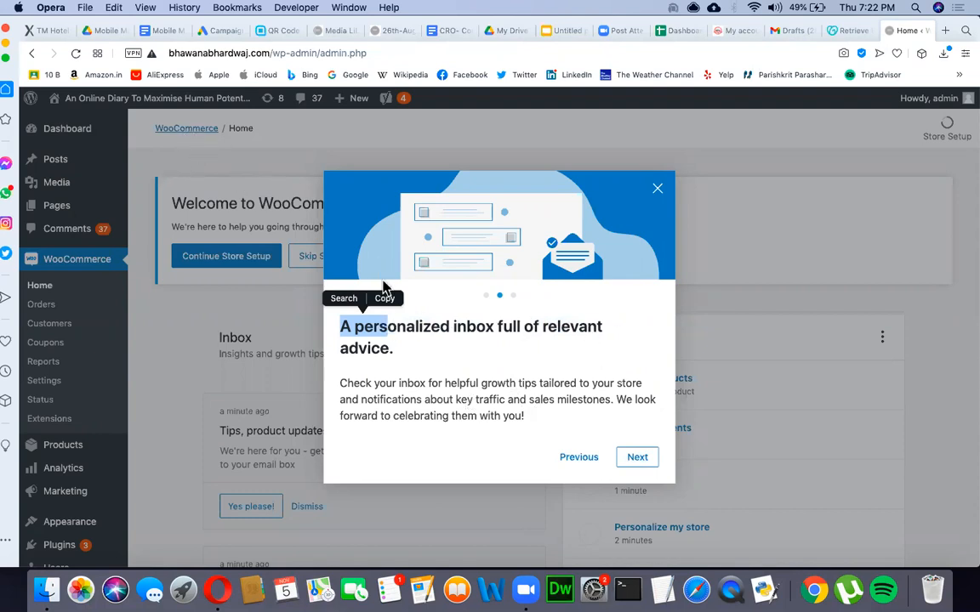
left_click(637, 461)
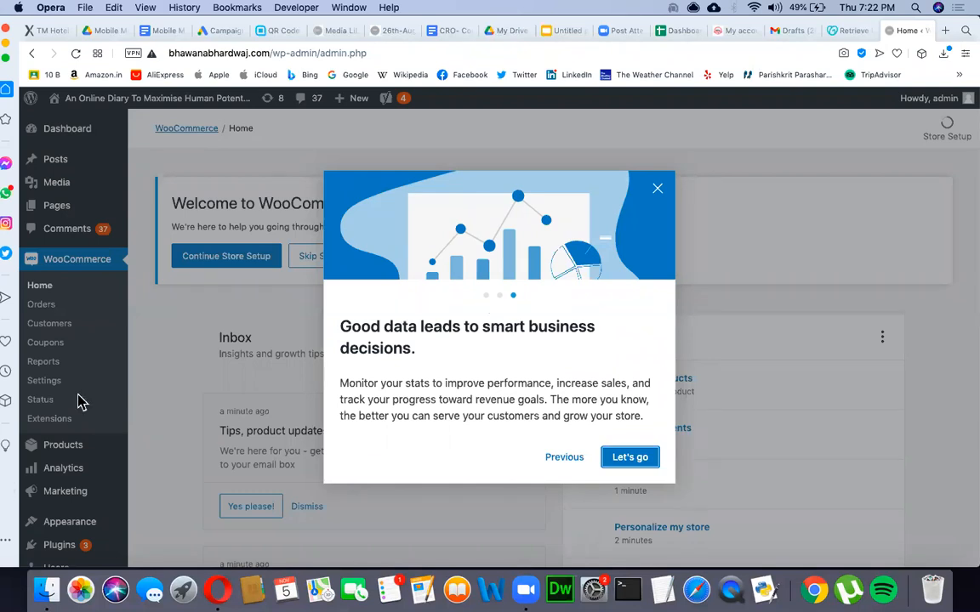
left_click(630, 457)
Step: Look over the WooCommerce Home page, including the Inbox tips, the Finish setup tasks and the Stats overview
scroll(425, 320, "down", 3)
scroll(425, 319, "up", 3)
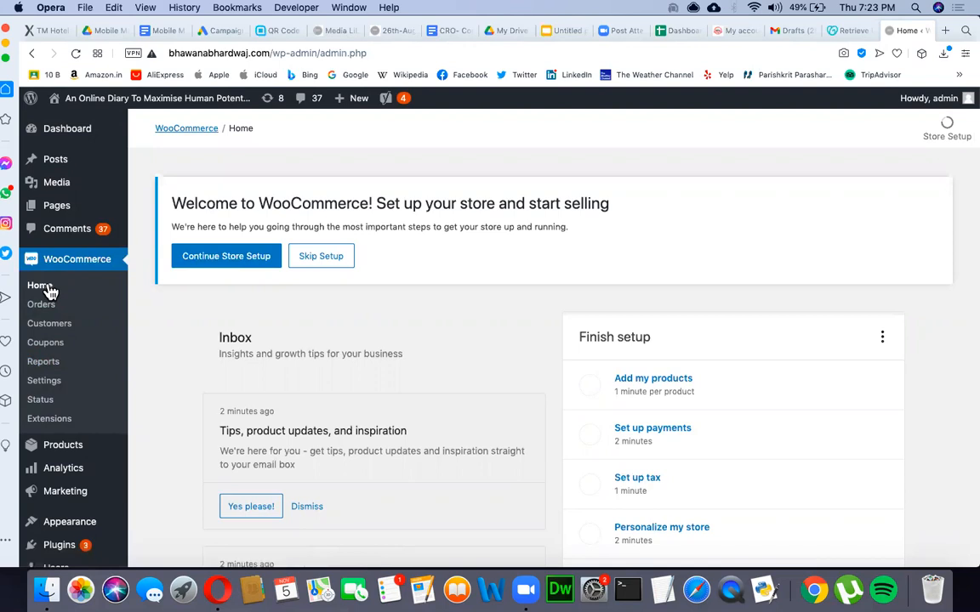
scroll(391, 400, "down", 3)
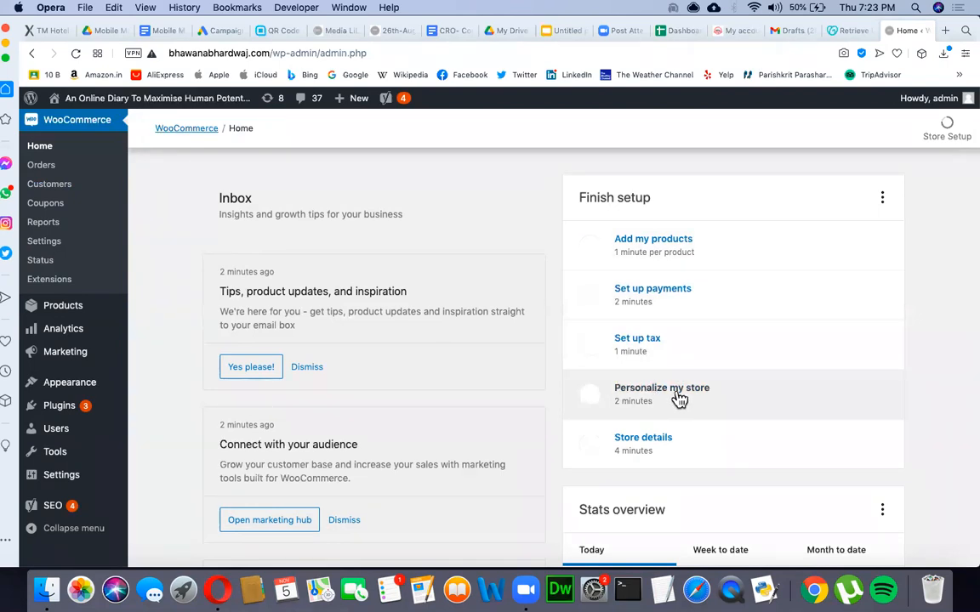
scroll(680, 399, "down", 3)
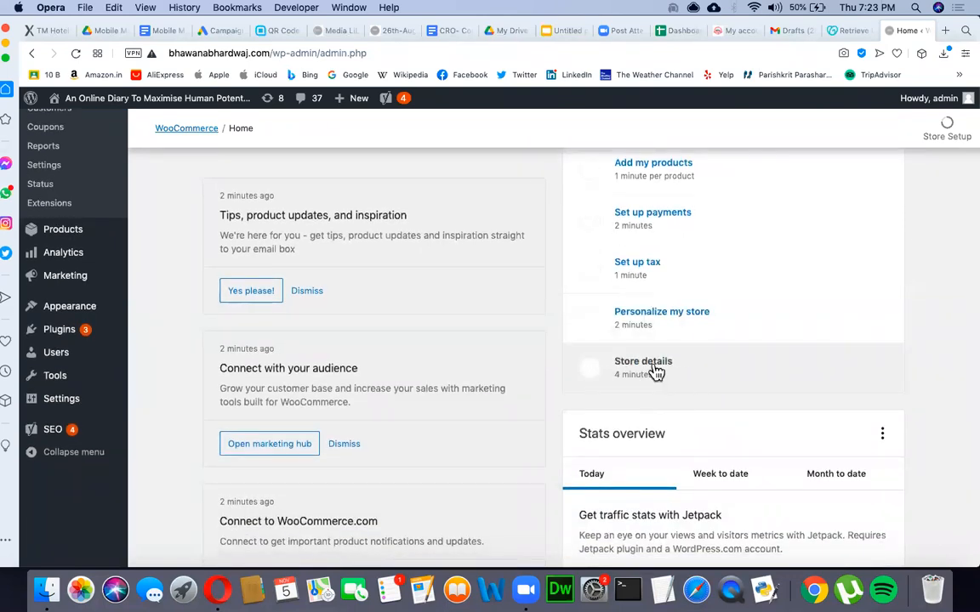
scroll(655, 374, "down", 3)
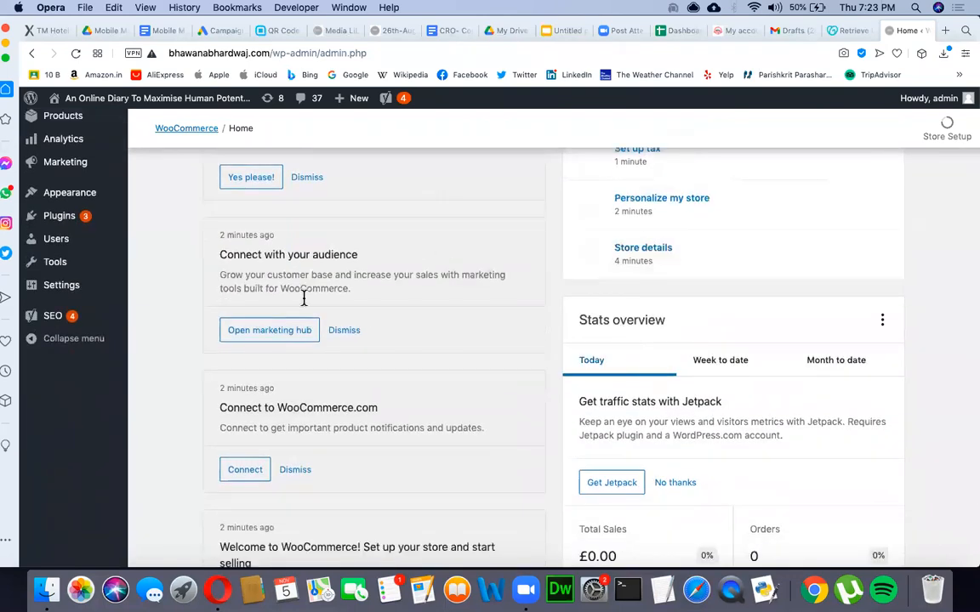
scroll(457, 391, "down", 3)
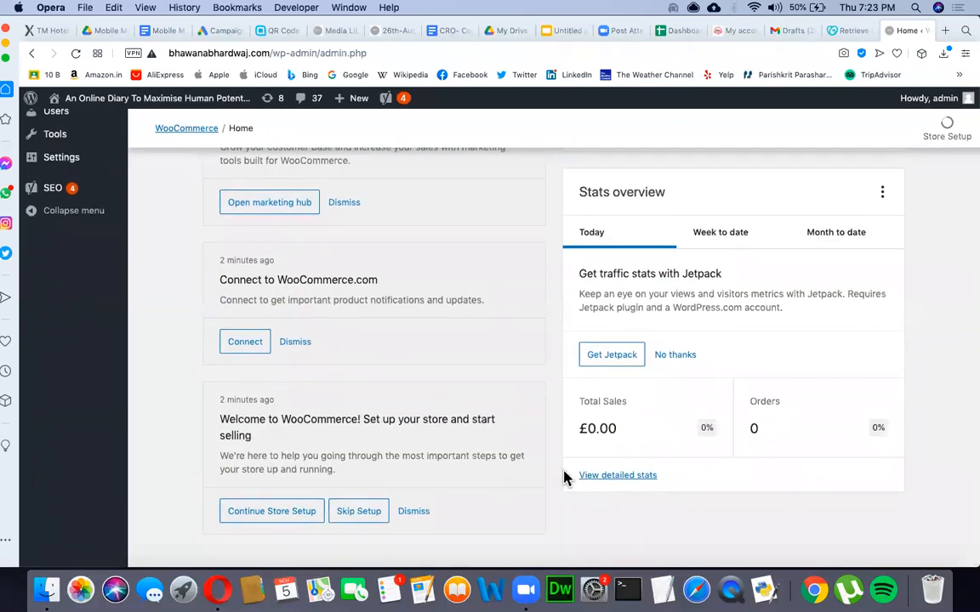
scroll(577, 480, "up", 9)
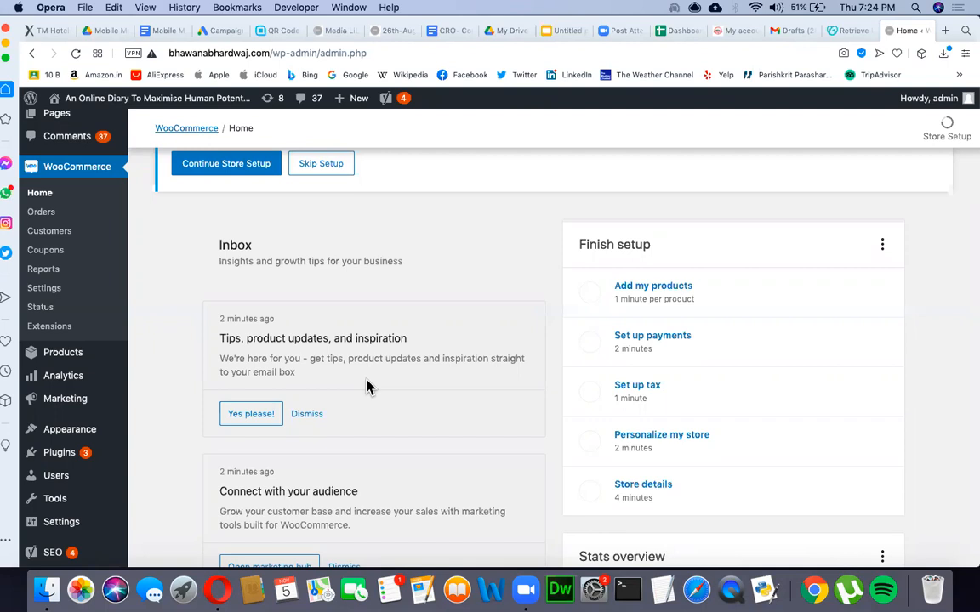
Step: Examine the admin entries for WooCommerce, Products, Analytics and Marketing, including the Products sub-entries
mouse_move(109, 454)
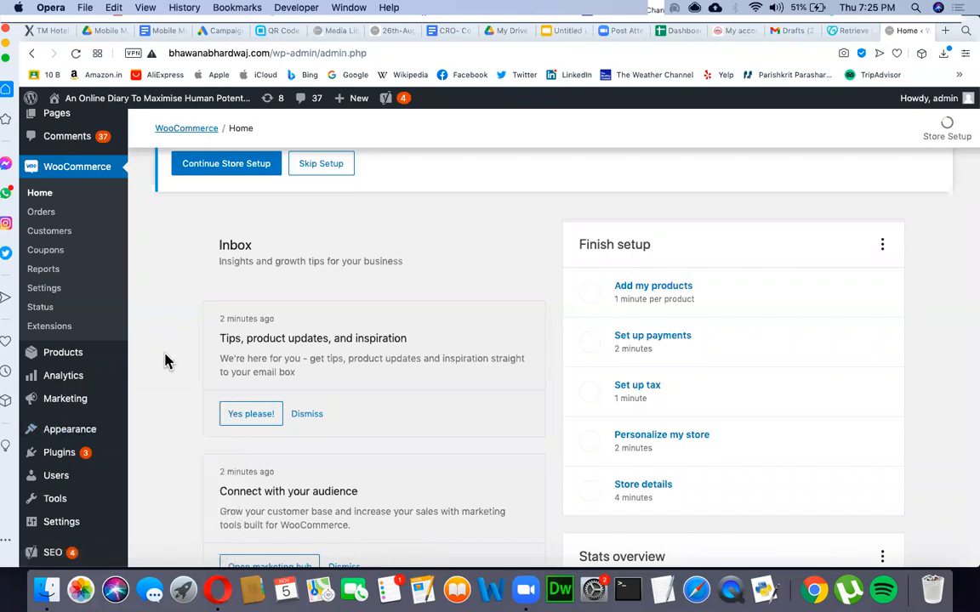
scroll(165, 362, "down", 3)
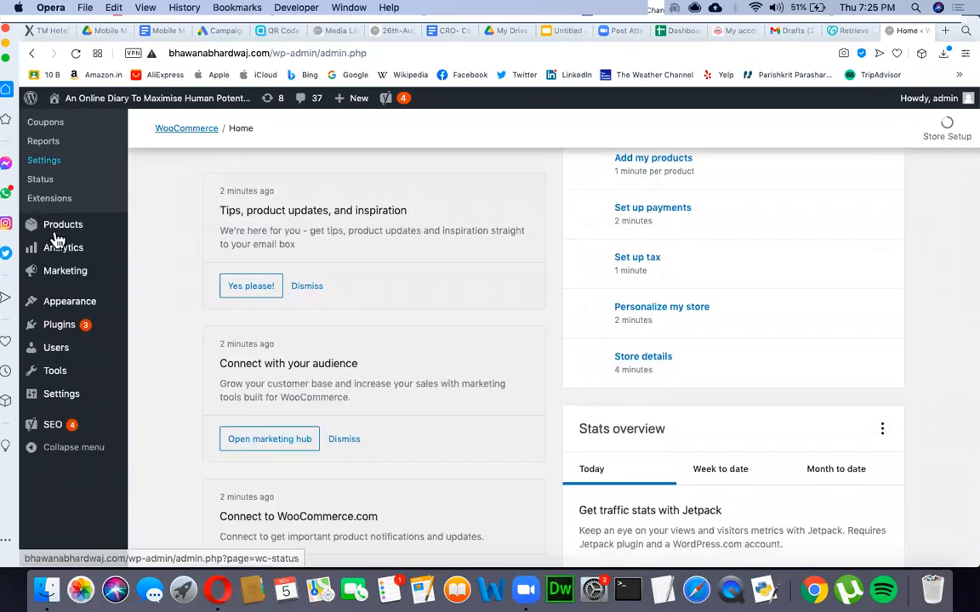
mouse_move(63, 225)
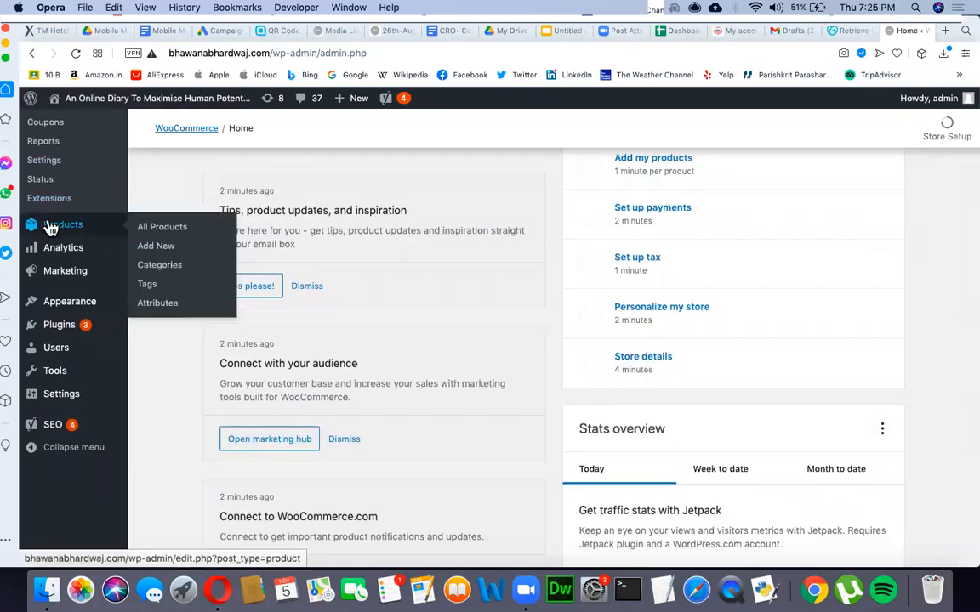
scroll(357, 263, "down", 2)
scroll(361, 258, "up", 3)
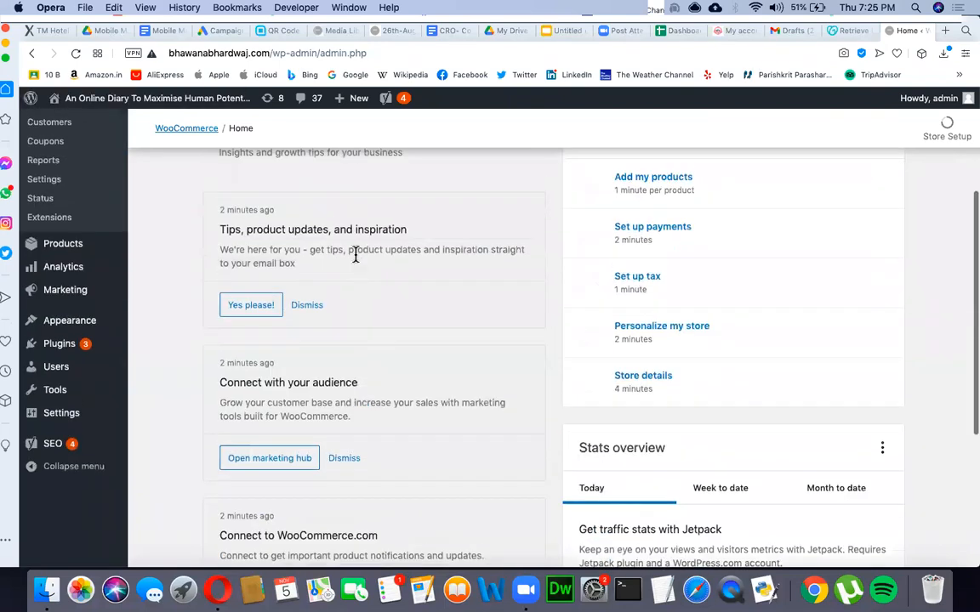
scroll(102, 215, "up", 2)
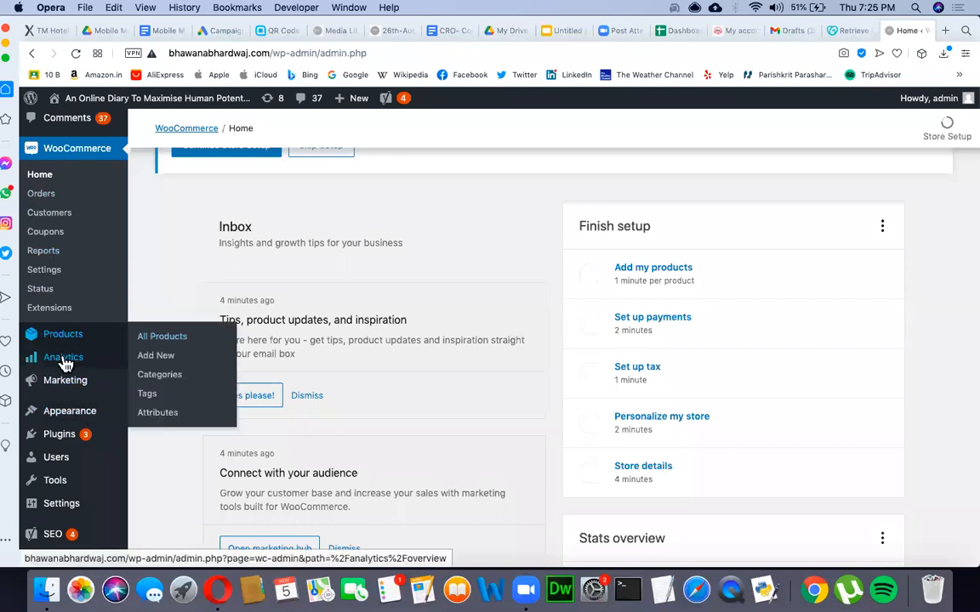
mouse_move(62, 389)
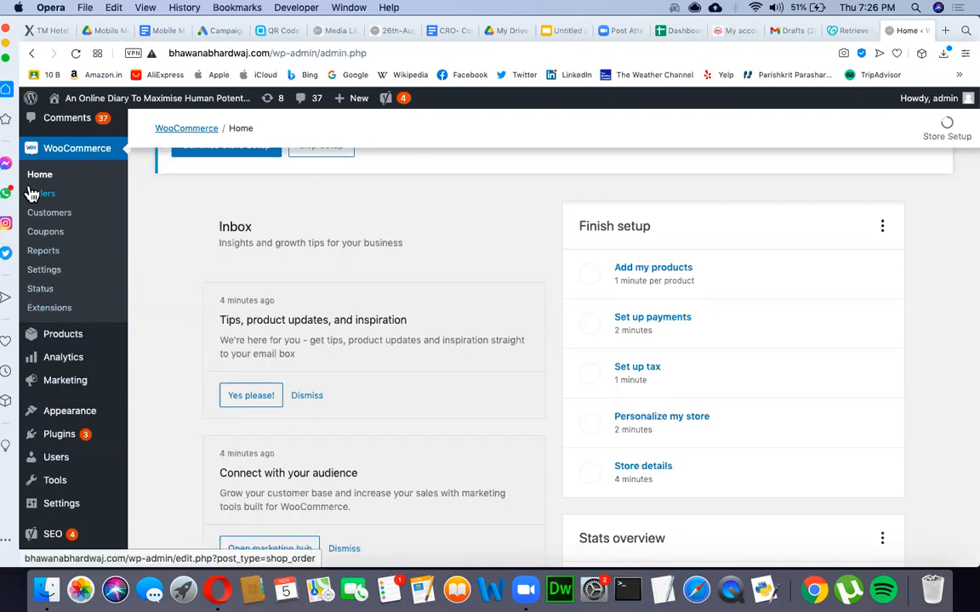
mouse_move(71, 342)
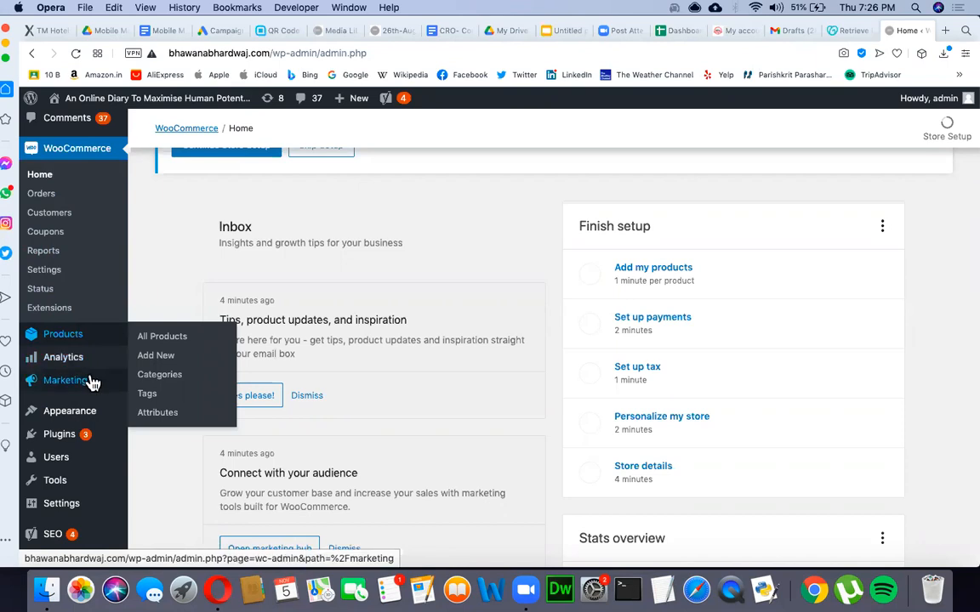
Step: Review the Analytics and Marketing admin entries and open the list of all products
mouse_move(86, 365)
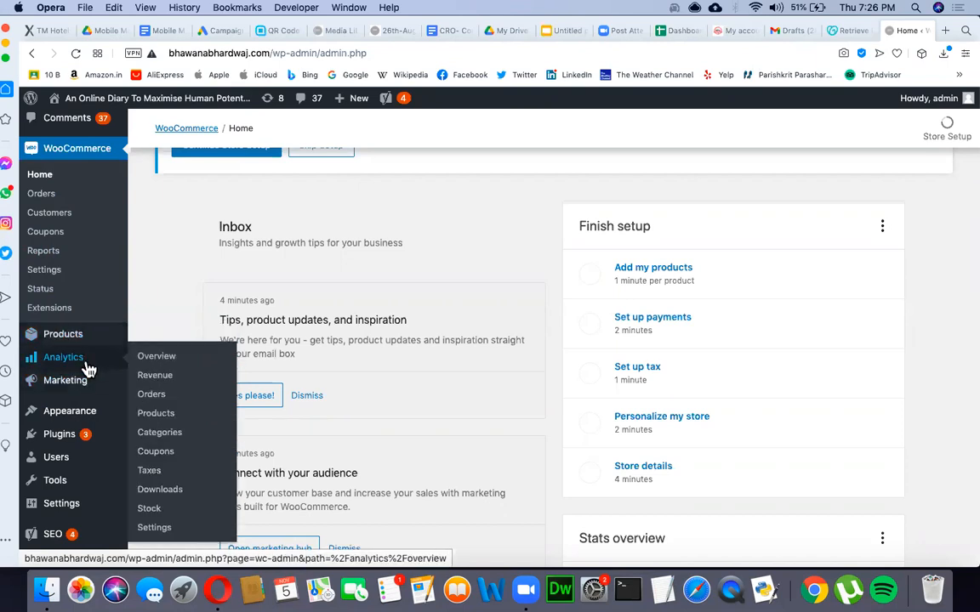
mouse_move(92, 391)
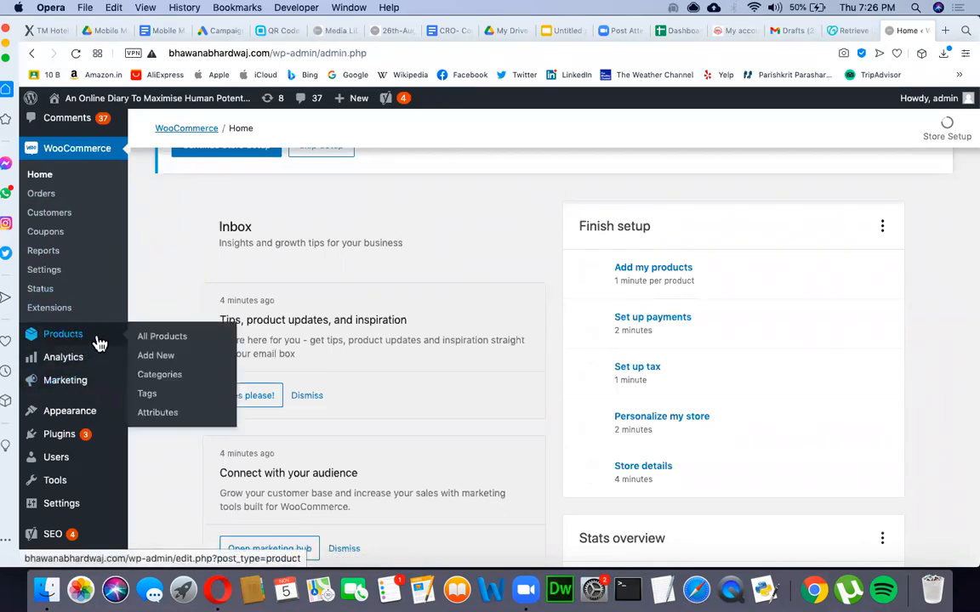
left_click(164, 340)
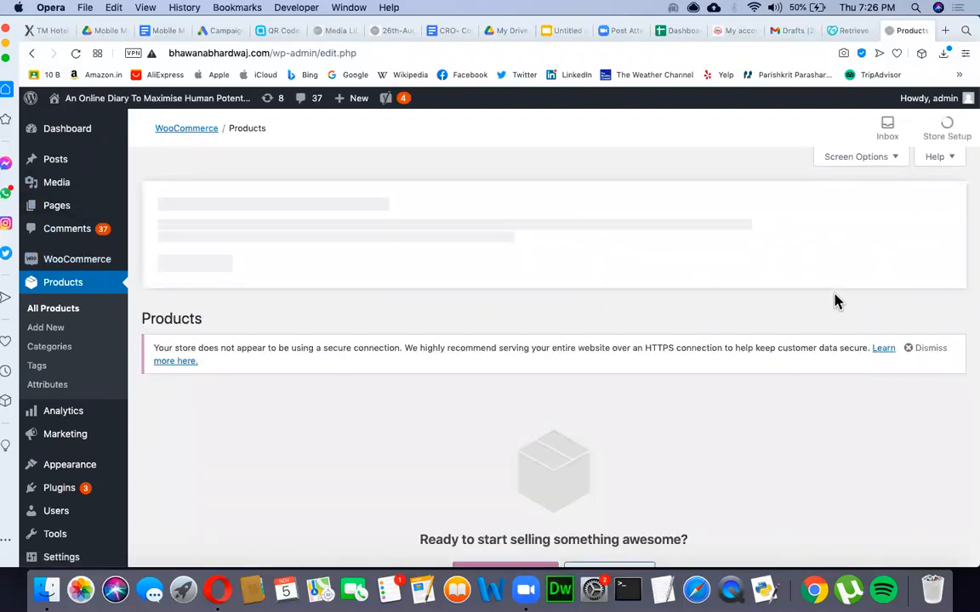
Step: Read the Products page notice about the store's secure connection and HTTPS, and look over the options for creating or importing products
scroll(699, 345, "down", 3)
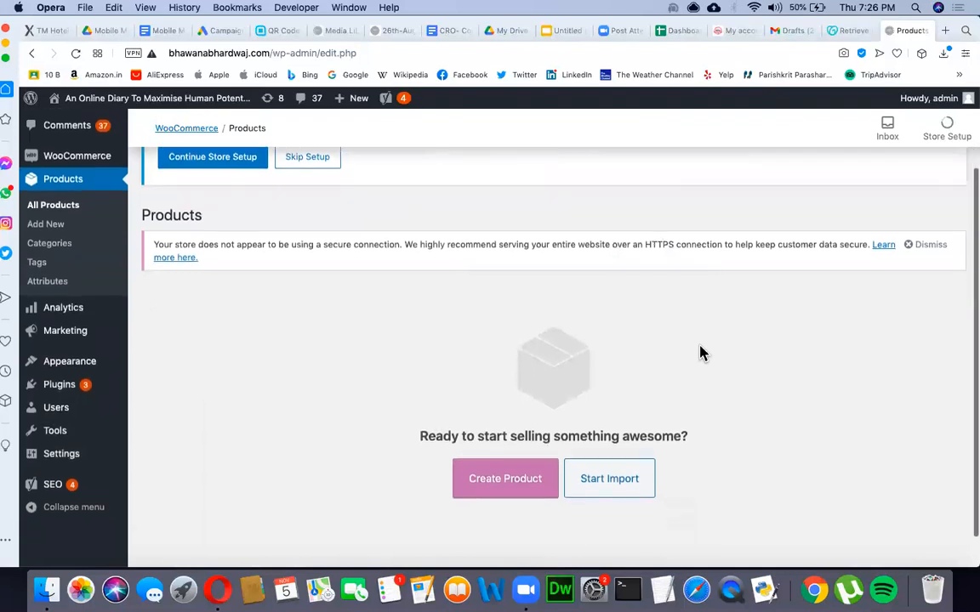
left_click_drag(218, 243, 644, 246)
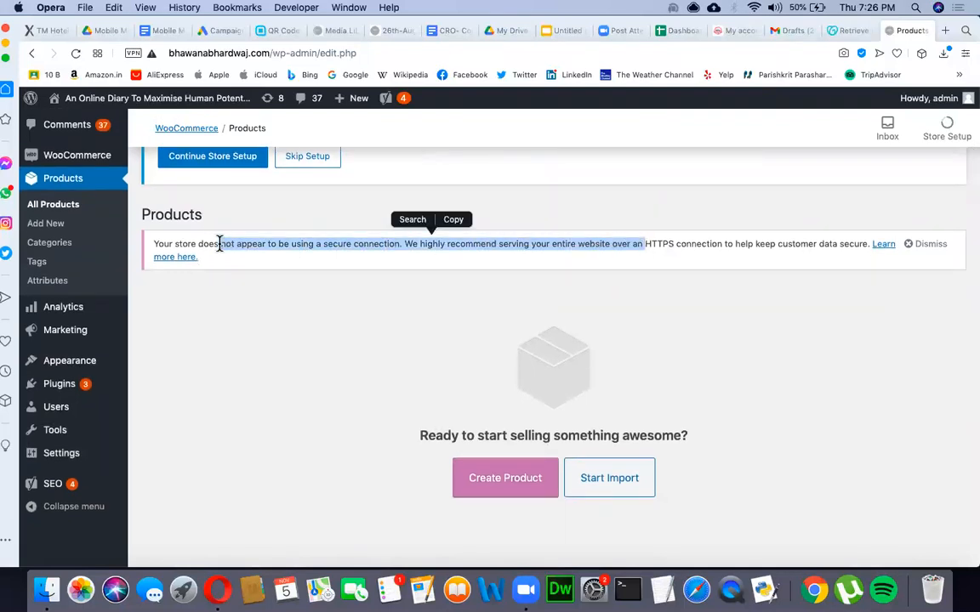
left_click(270, 243)
left_click_drag(292, 244, 443, 257)
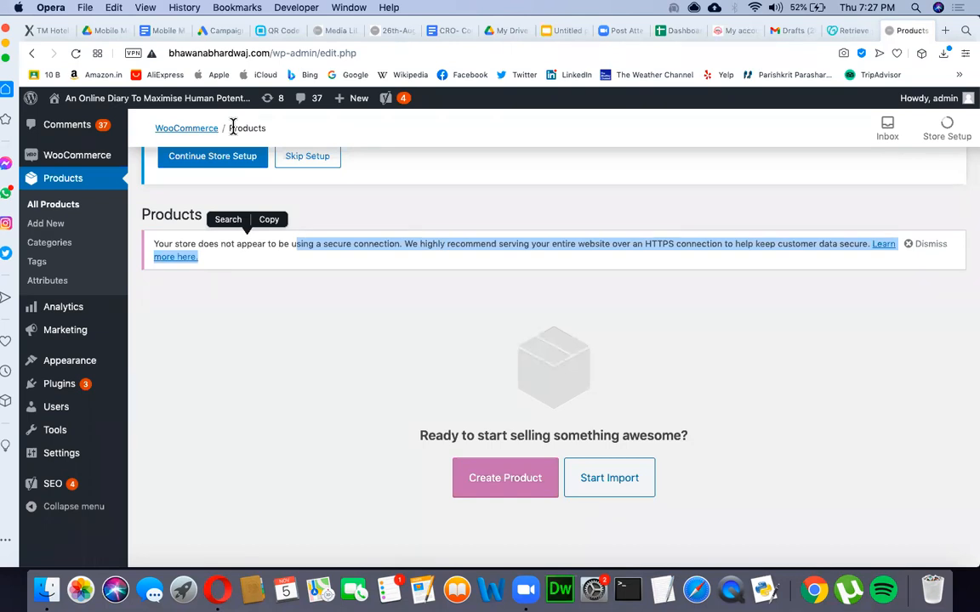
left_click_drag(646, 245, 755, 264)
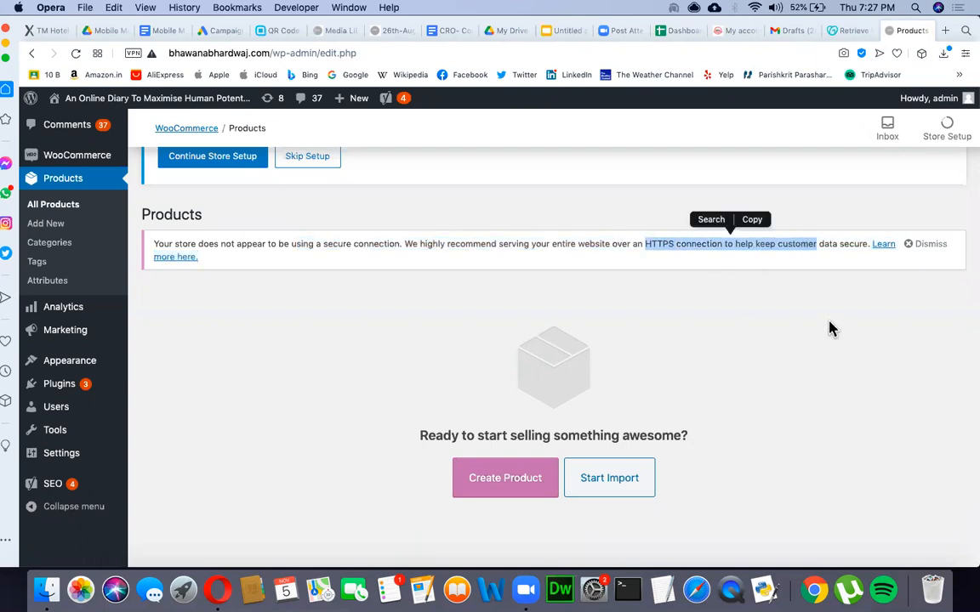
scroll(831, 329, "down", 1)
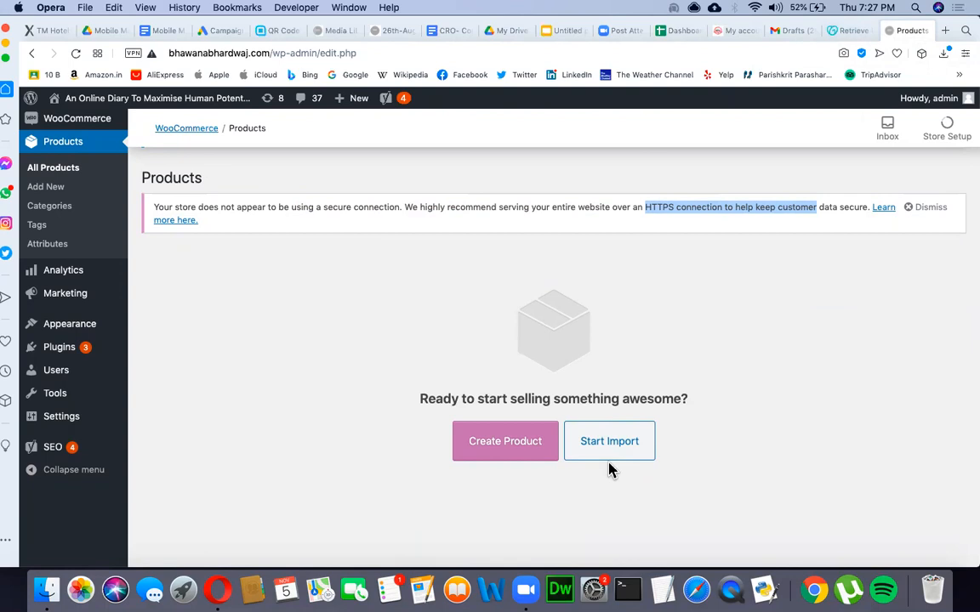
Step: Open a new product form and look over its name, description, publishing, Yoast SEO and Product data sections
mouse_move(83, 334)
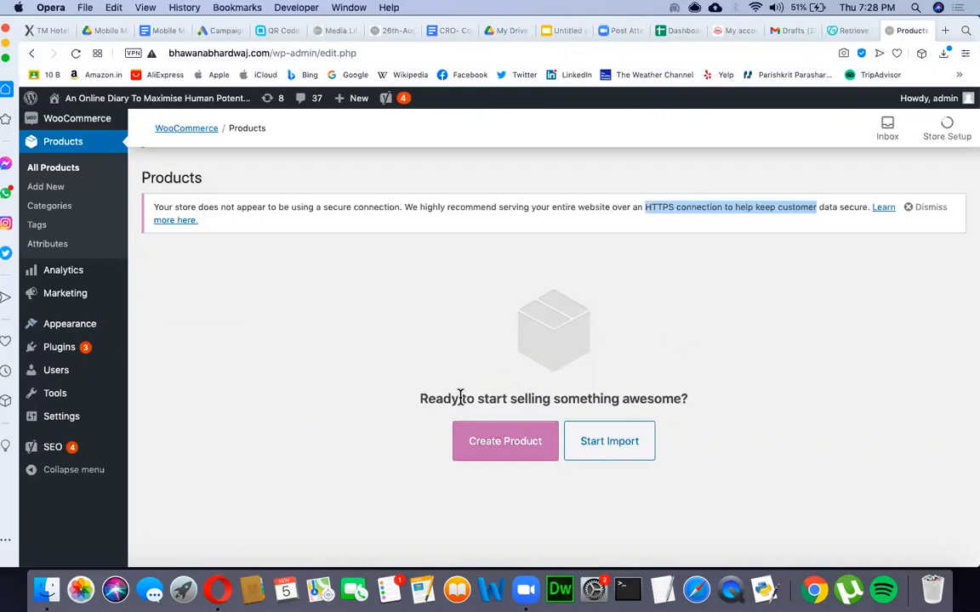
left_click(492, 448)
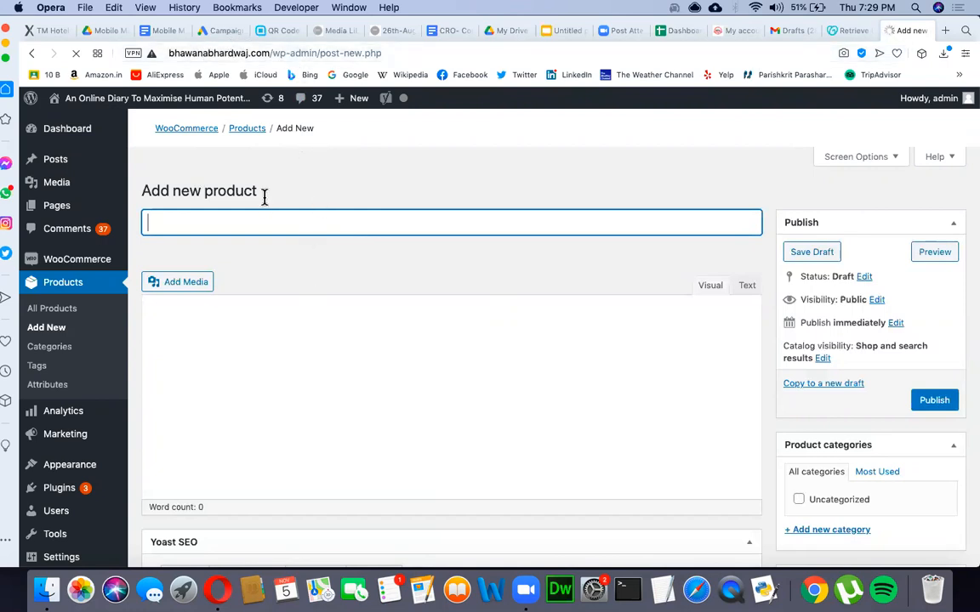
scroll(544, 430, "down", 5)
scroll(541, 425, "up", 5)
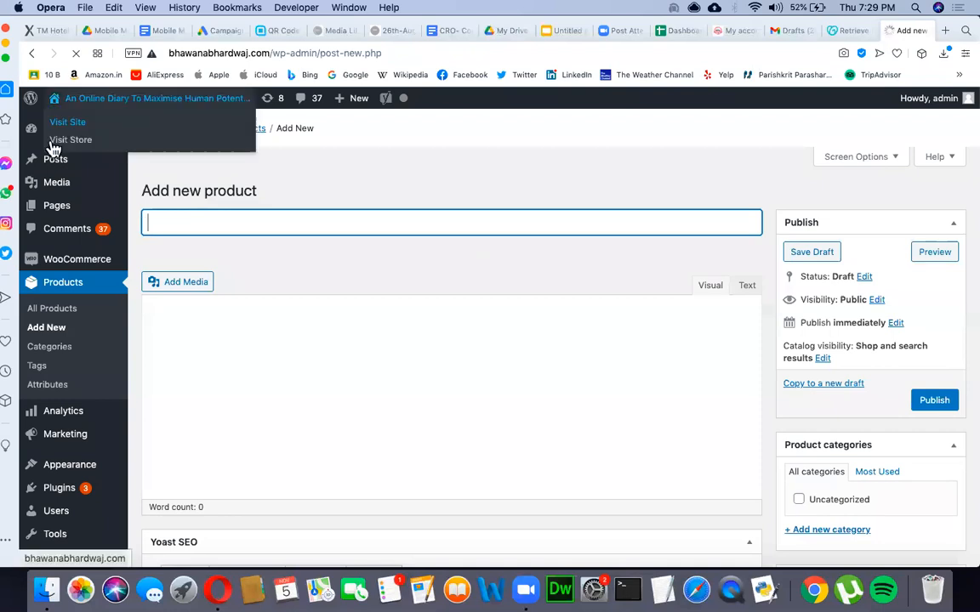
scroll(563, 393, "down", 5)
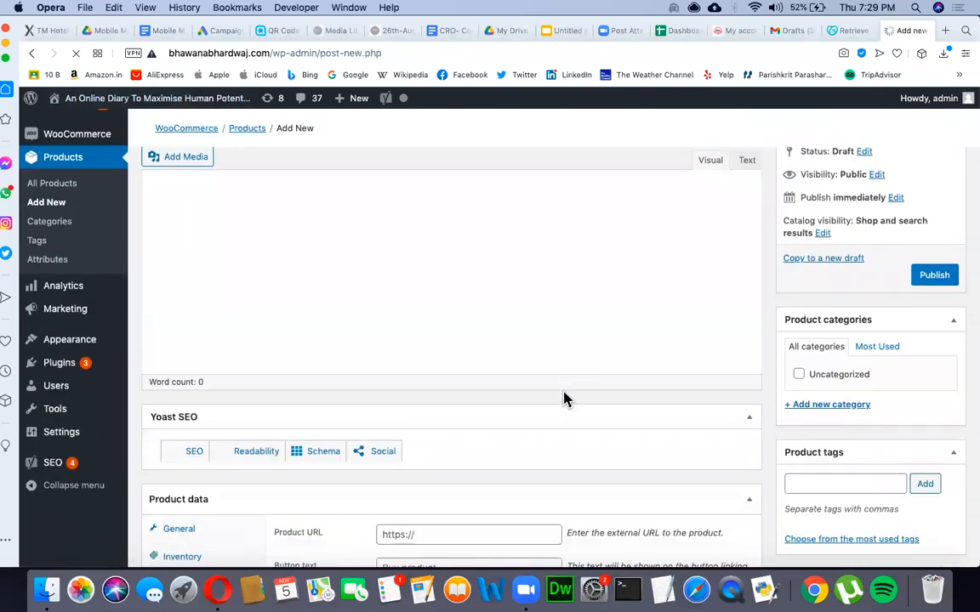
scroll(563, 397, "down", 3)
scroll(417, 298, "up", 10)
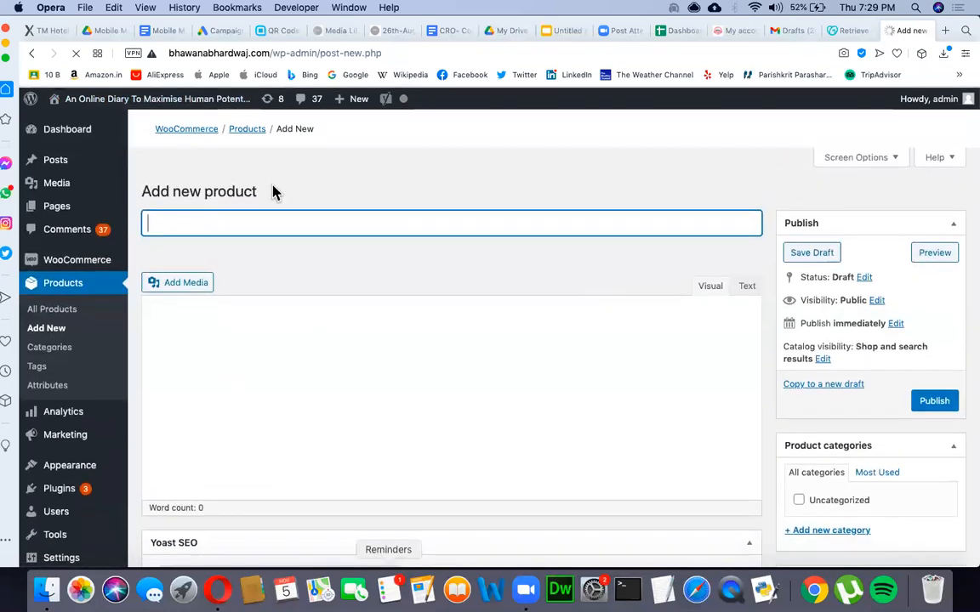
scroll(451, 459, "down", 1)
scroll(451, 459, "down", 3)
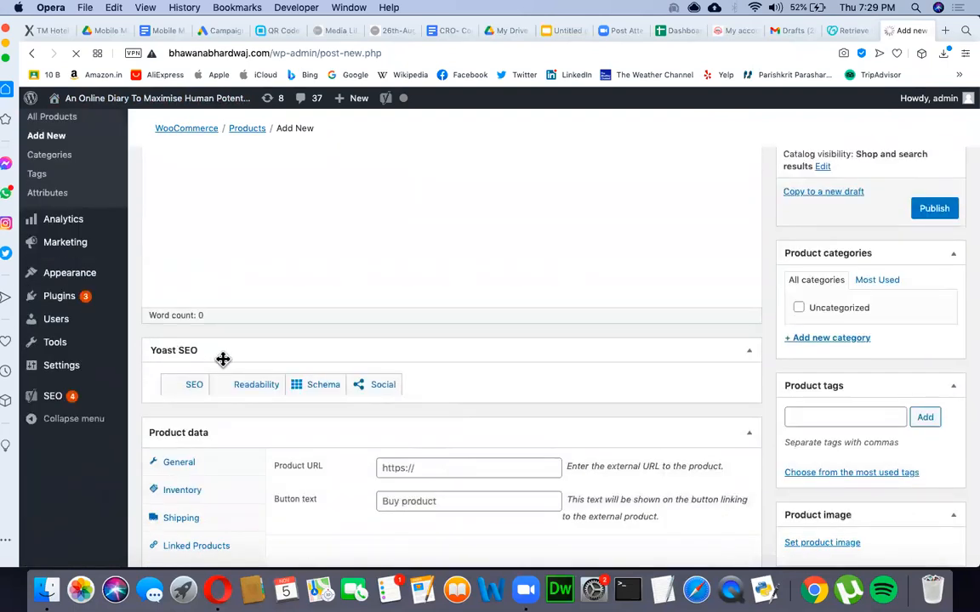
scroll(278, 467, "down", 1)
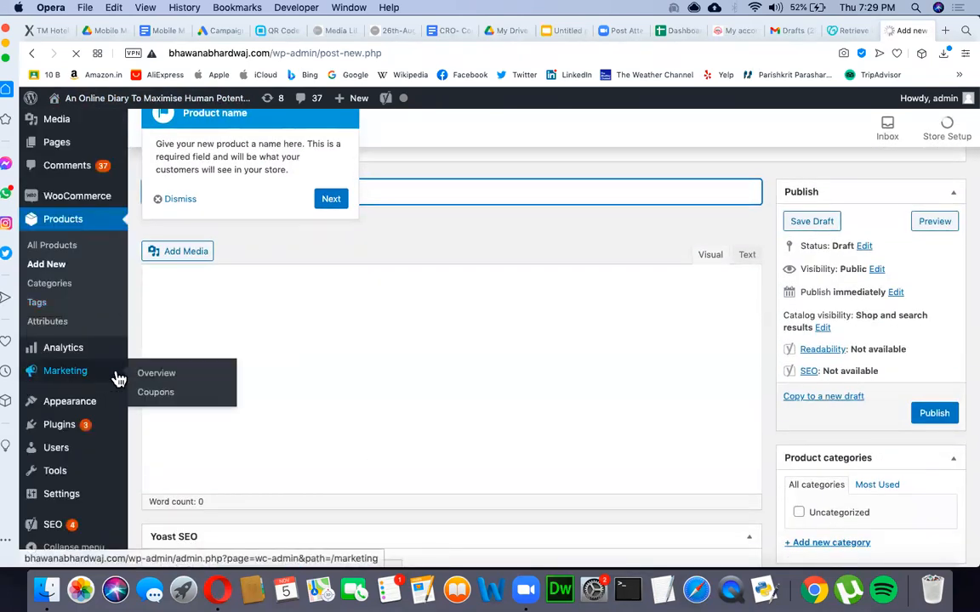
Step: Update the Yoast SEO plugin to version 15.2.1 from the installed plugins list
mouse_move(103, 433)
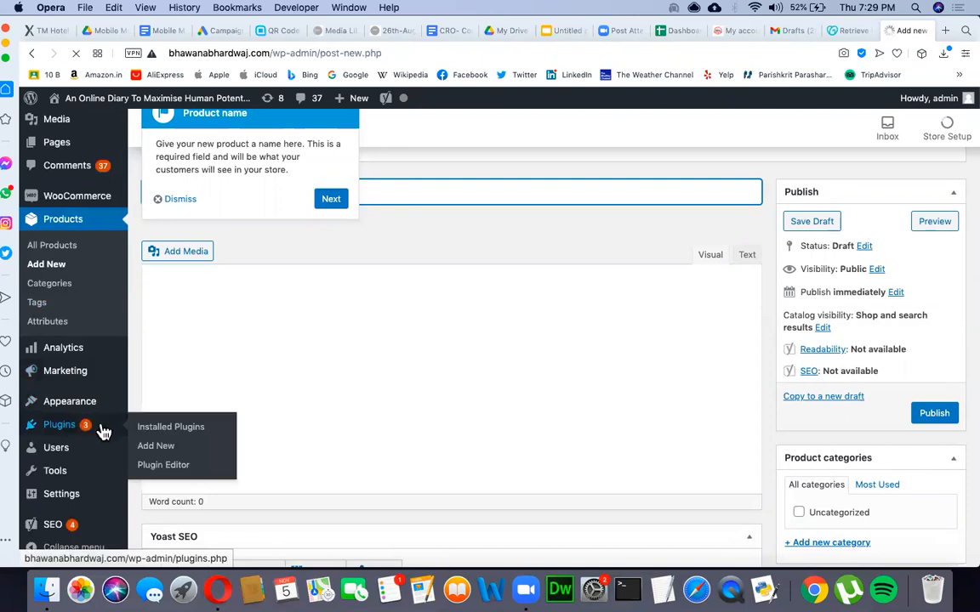
left_click(182, 435)
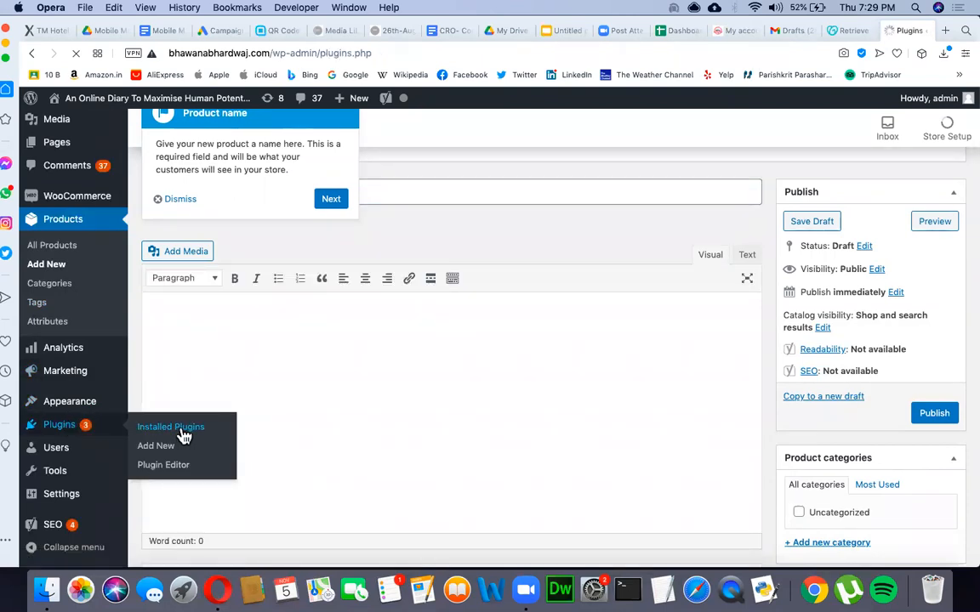
scroll(293, 408, "down", 10)
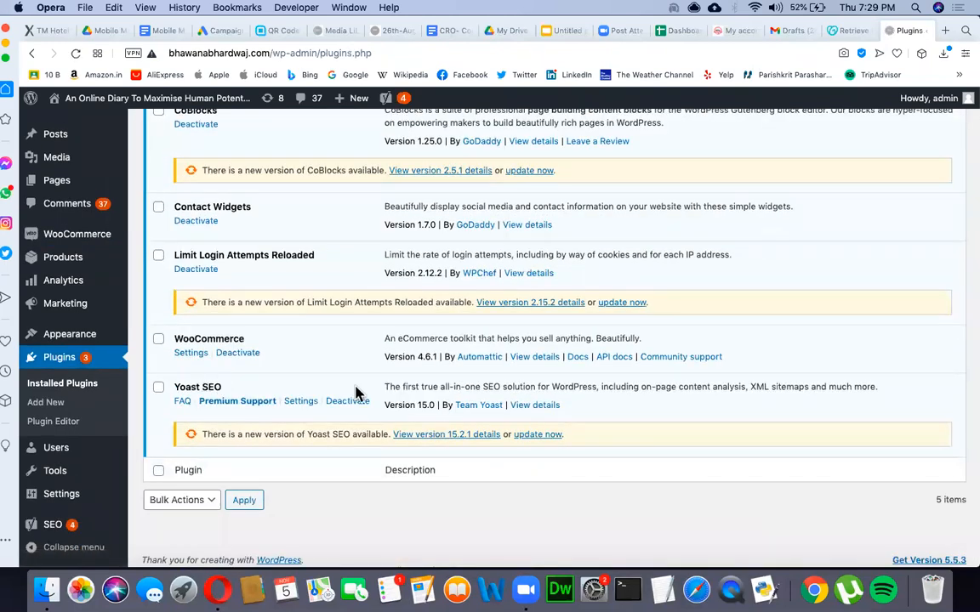
left_click(542, 436)
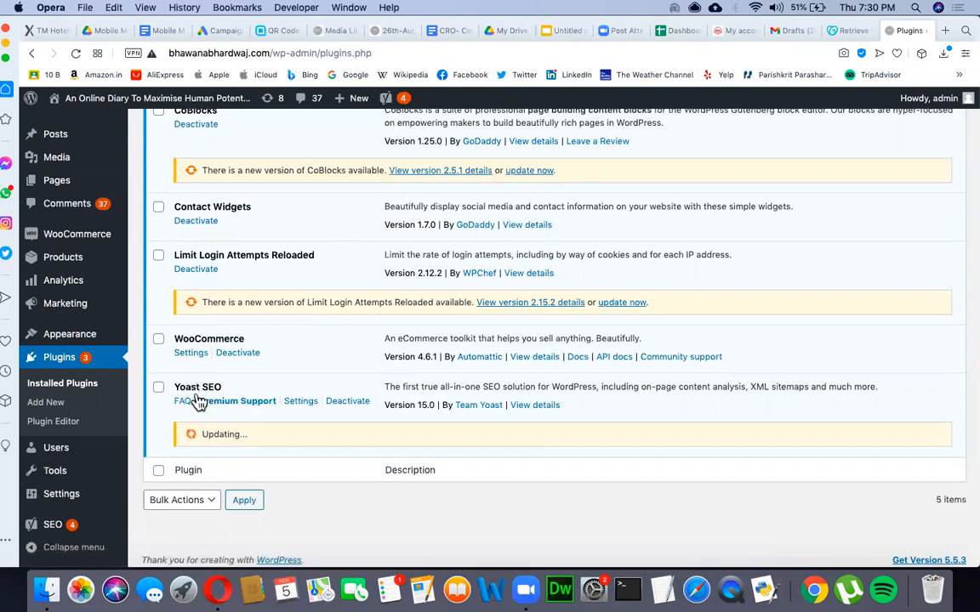
Step: Go to the WooCommerce Products page, agreeing to leave the plugins page, and reload the Products page
left_click(66, 265)
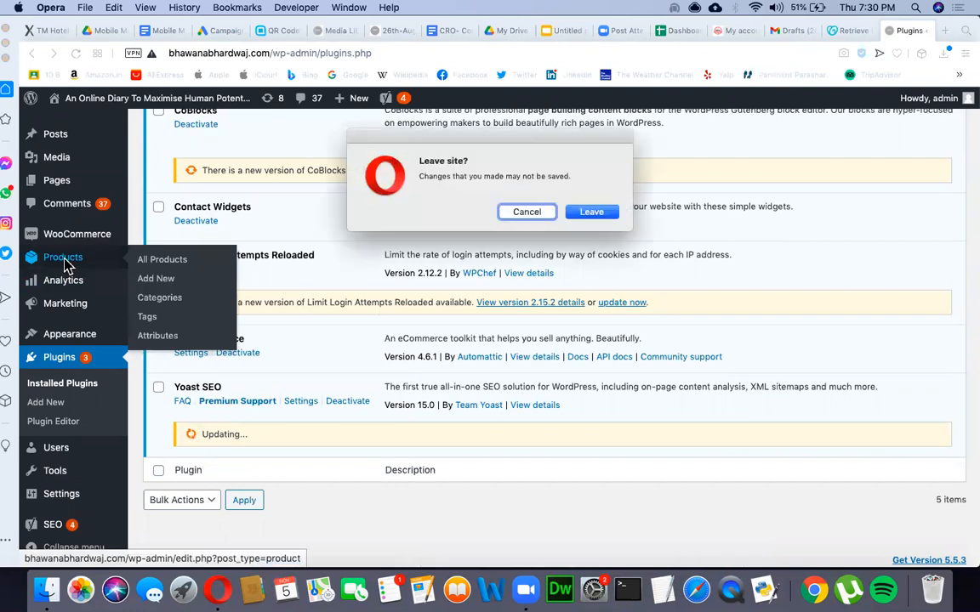
left_click(591, 213)
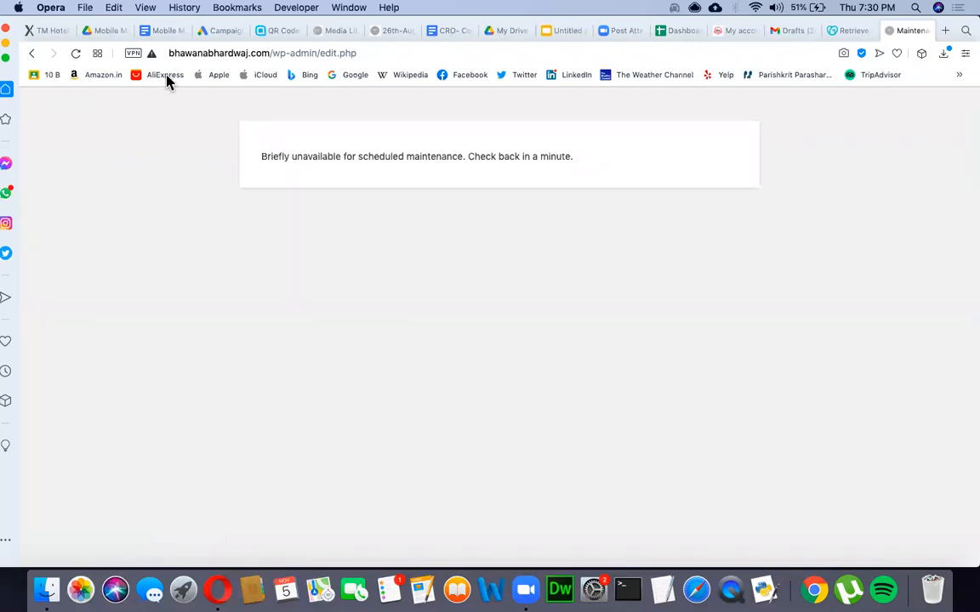
left_click(194, 53)
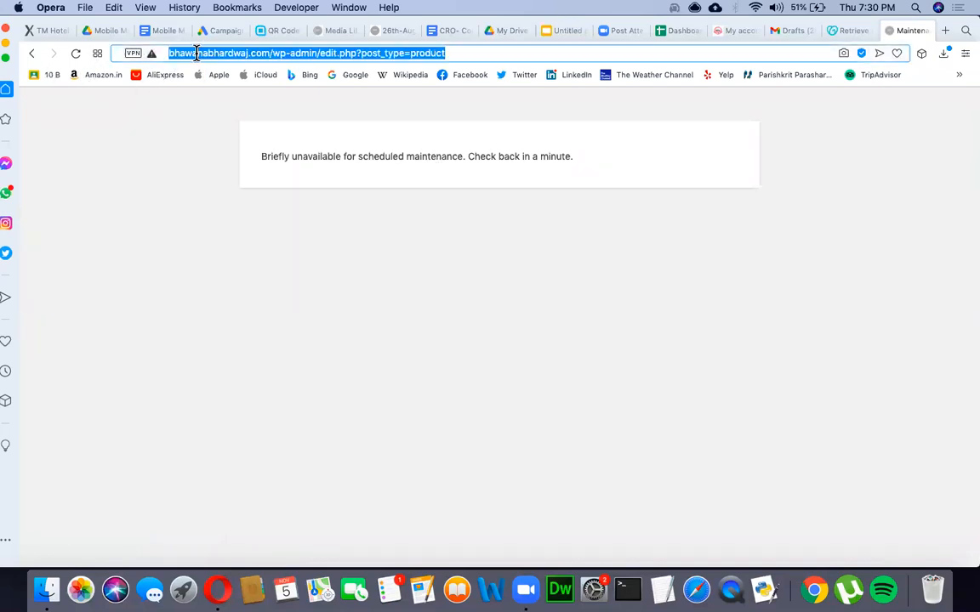
left_click(279, 49)
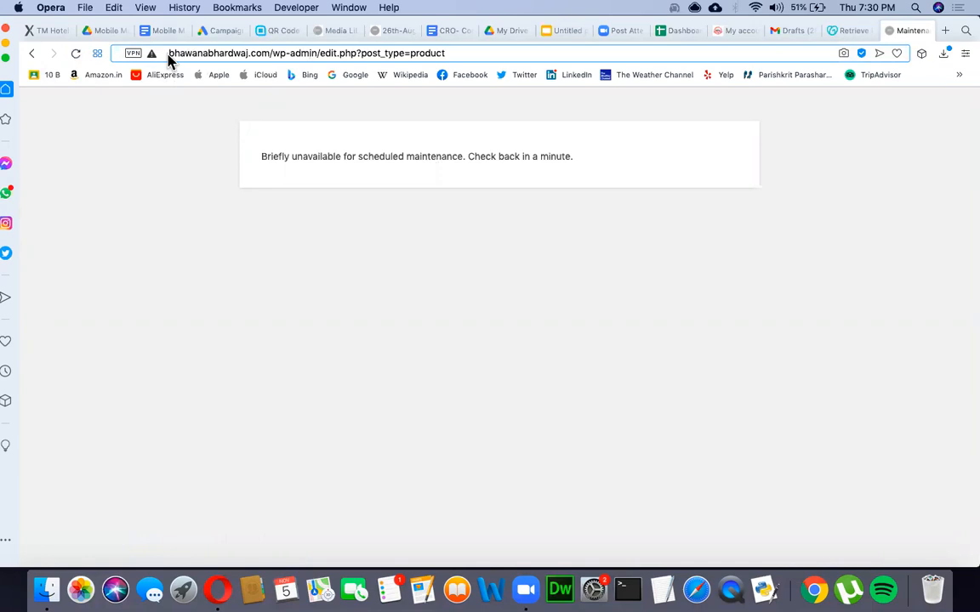
key("Return")
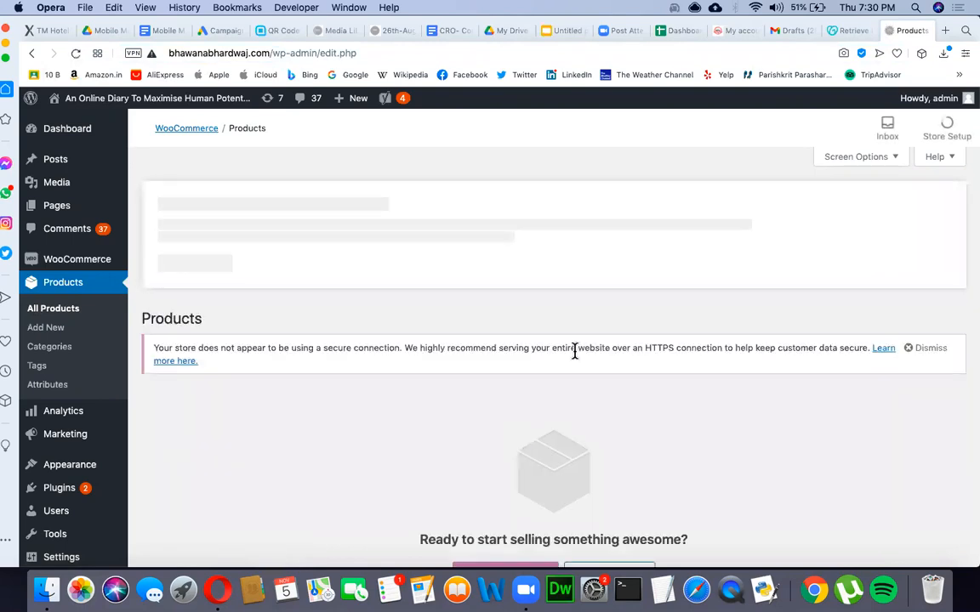
Step: Start creating a new product, dismissing the Product name tip, and place the cursor in the product name field
scroll(543, 407, "down", 3)
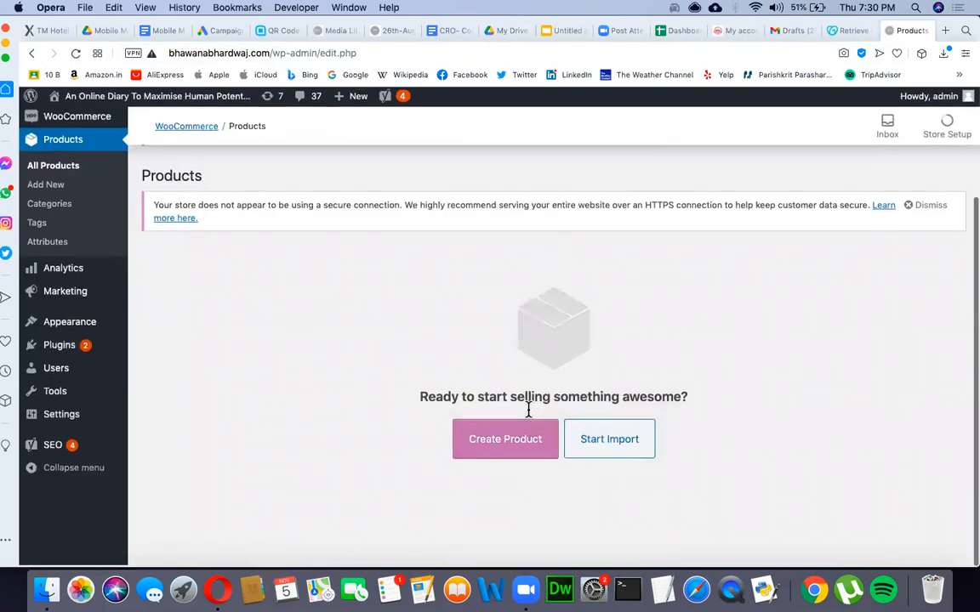
left_click(539, 456)
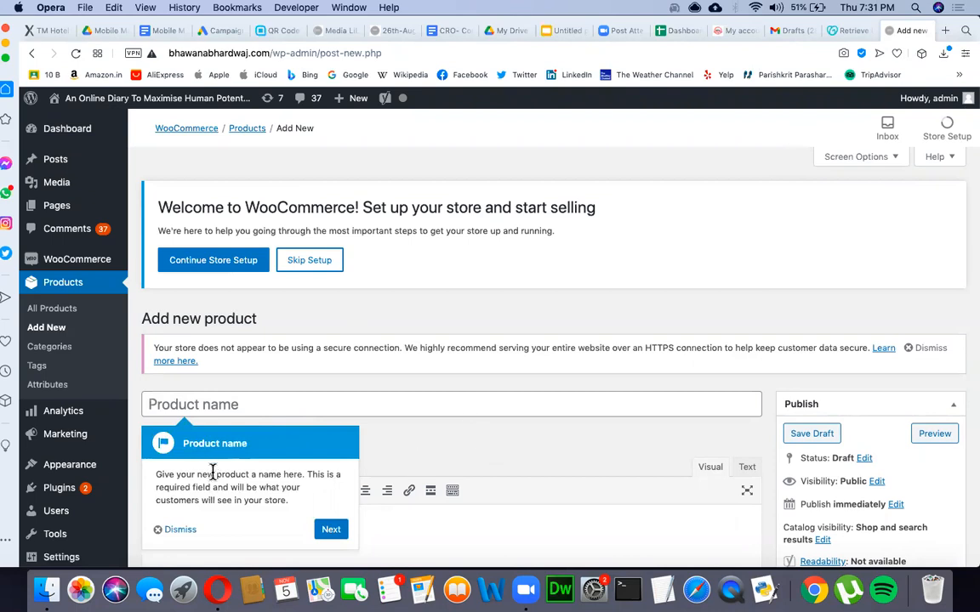
left_click(174, 530)
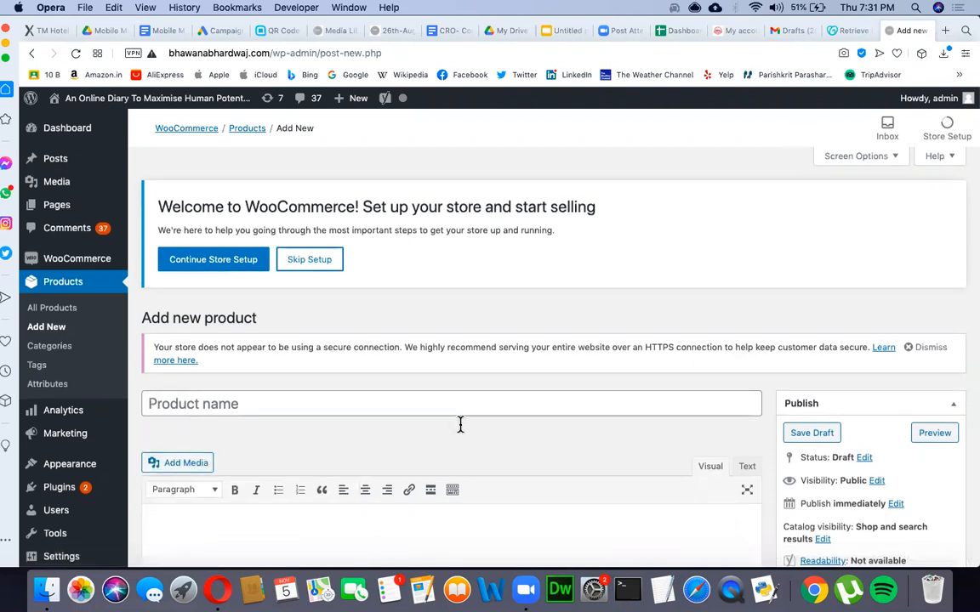
scroll(461, 424, "down", 5)
scroll(460, 425, "up", 3)
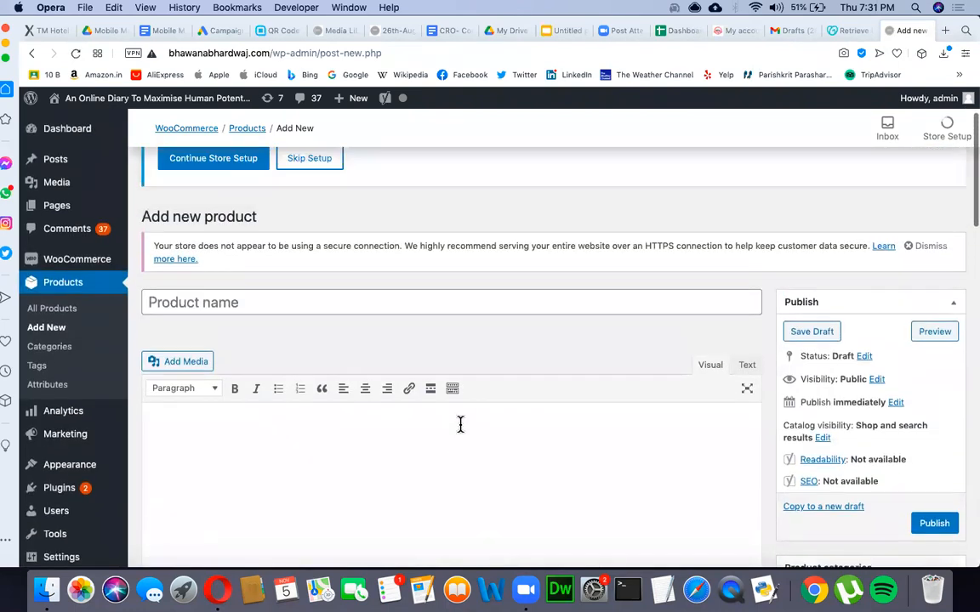
left_click(234, 300)
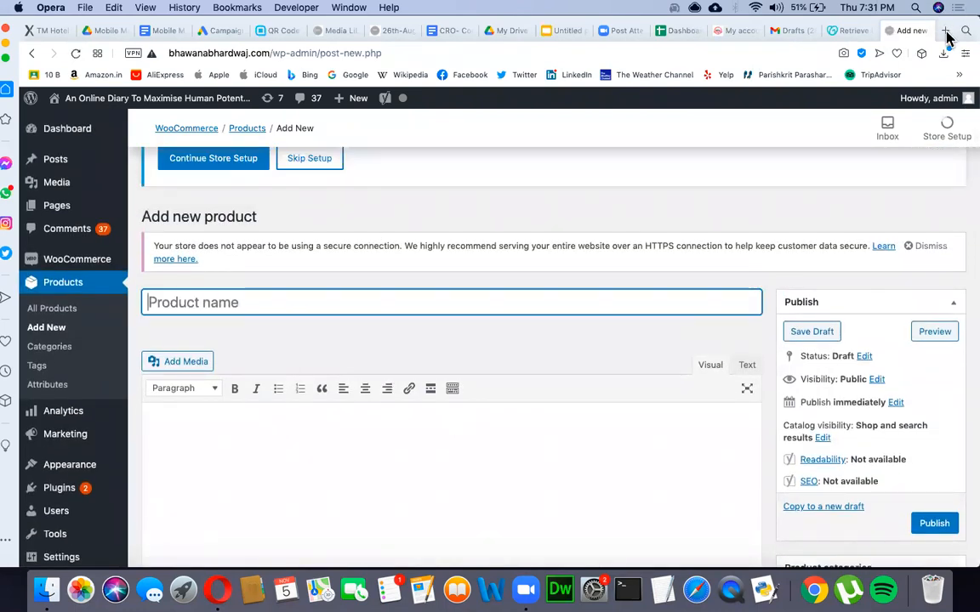
Step: Open v-design.co.in in a new tab and enter its ecommerce site
key("super+t")
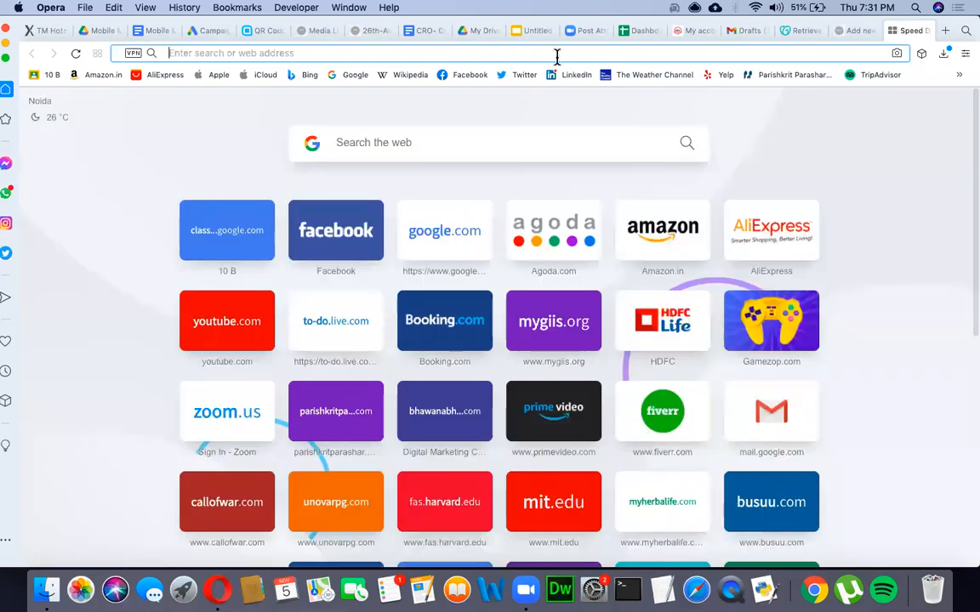
type("vedh")
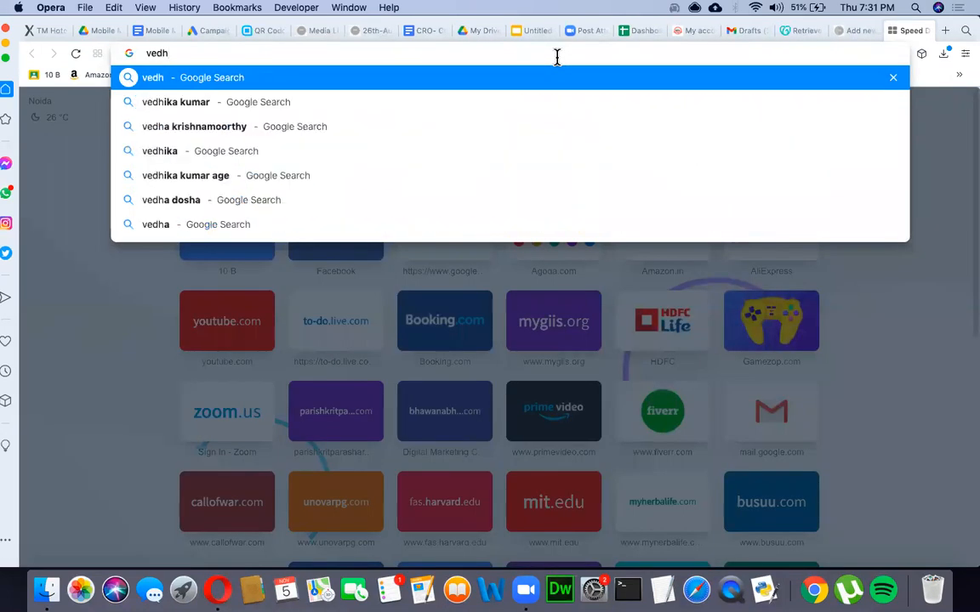
key("Escape")
type("v-")
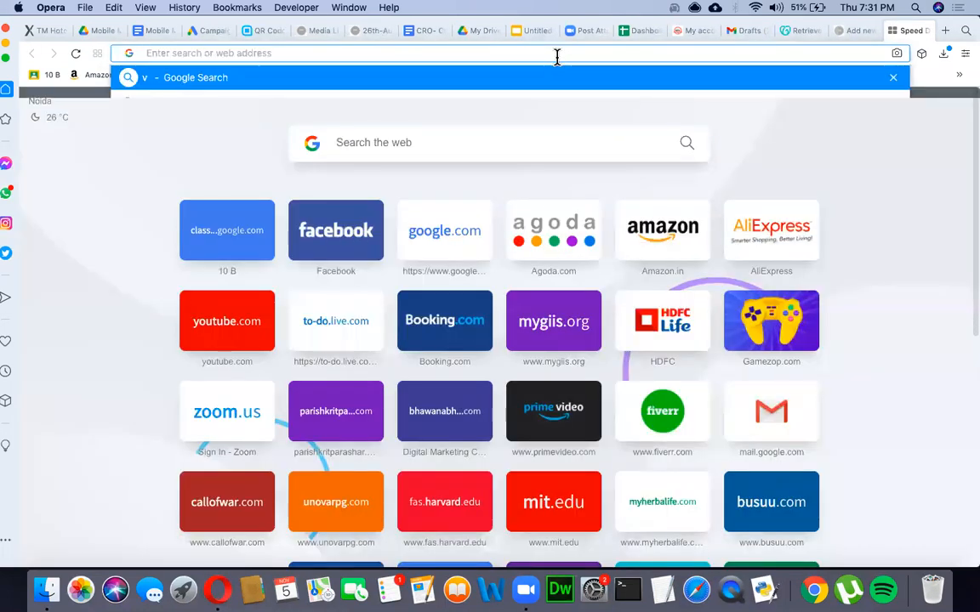
key("Right")
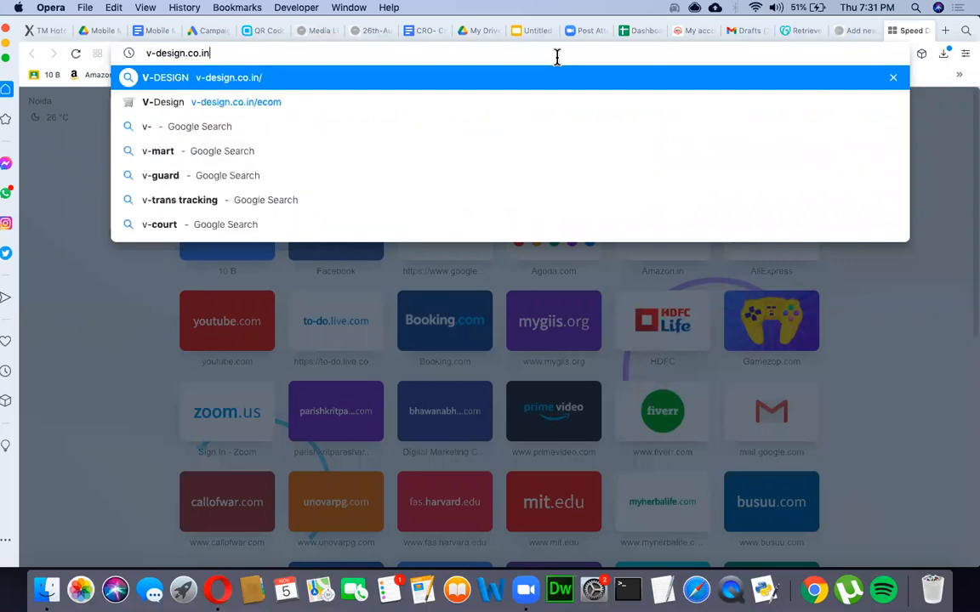
key("Return")
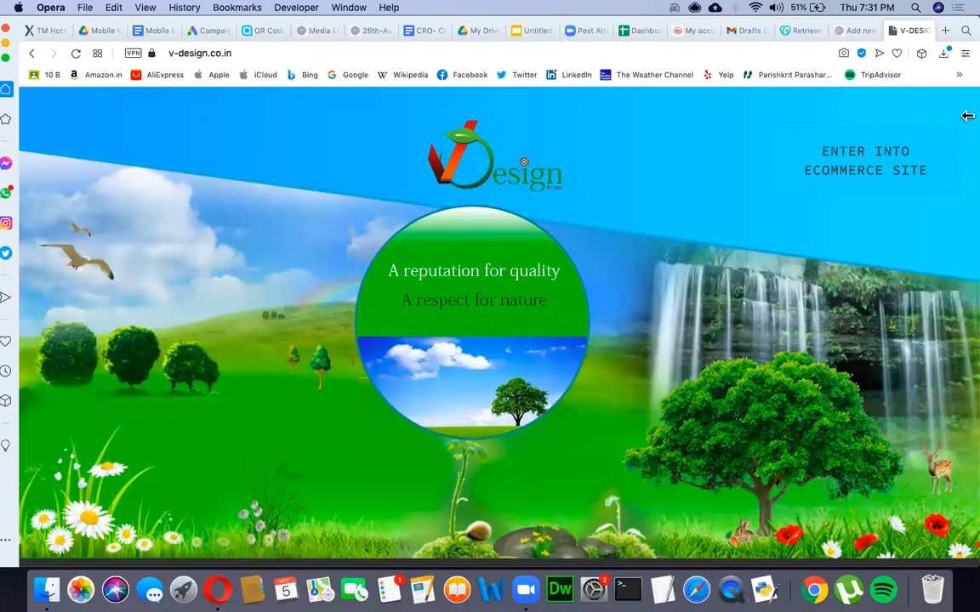
left_click(880, 172)
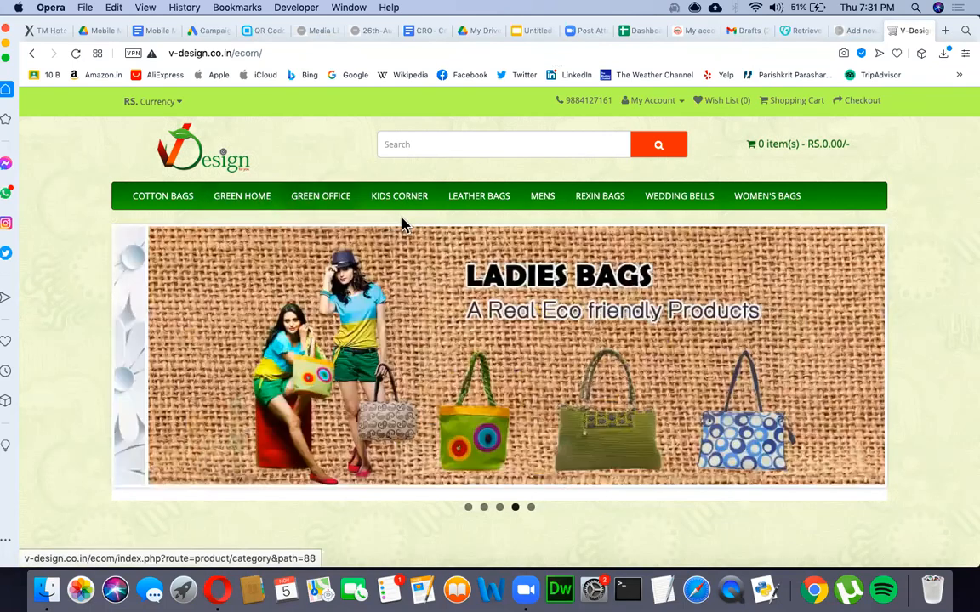
Step: Browse the Women's Bags category of the V-Design shop and open the Blue & White product page
left_click(751, 202)
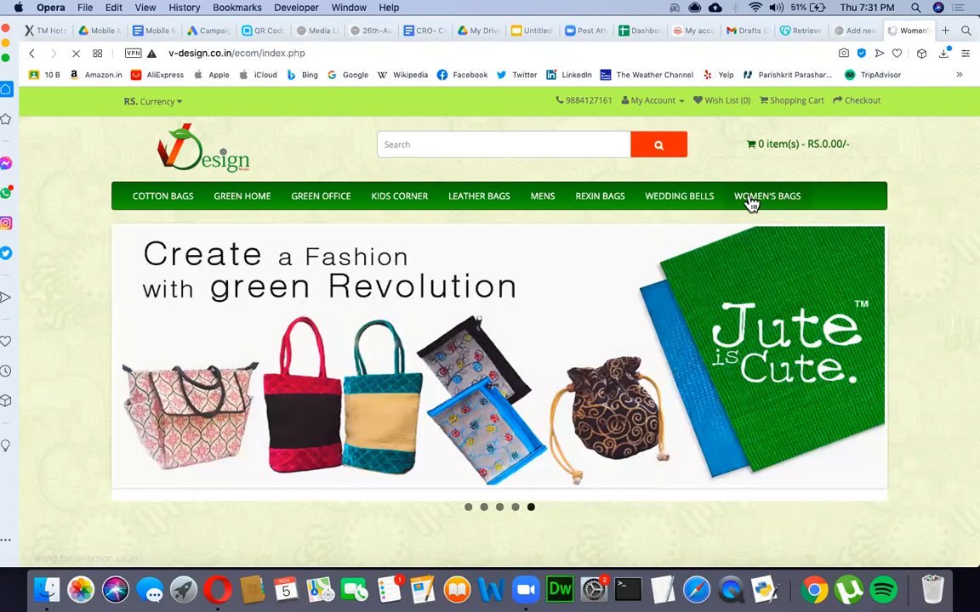
scroll(561, 396, "down", 2)
scroll(561, 398, "down", 3)
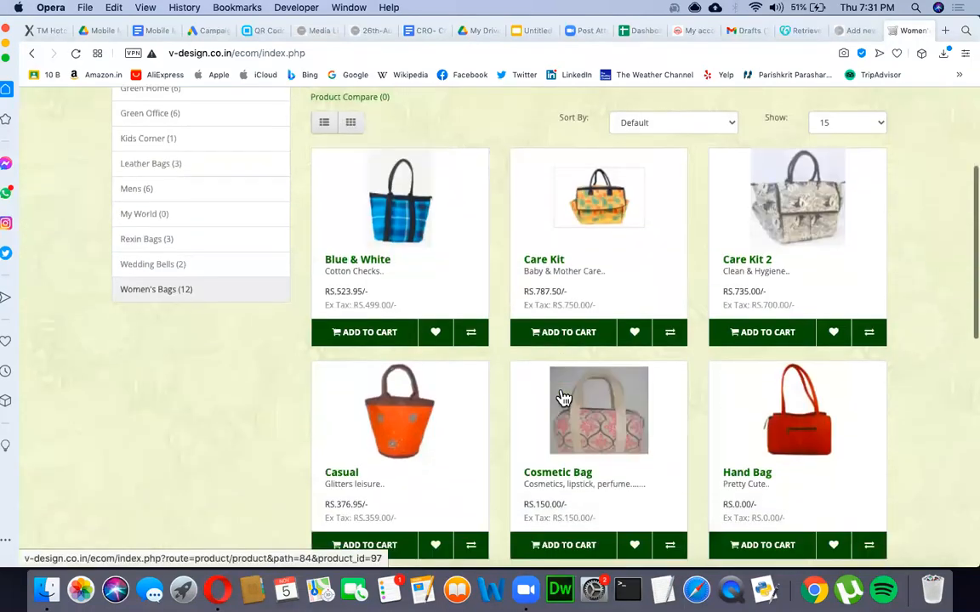
scroll(563, 400, "up", 3)
left_click(400, 363)
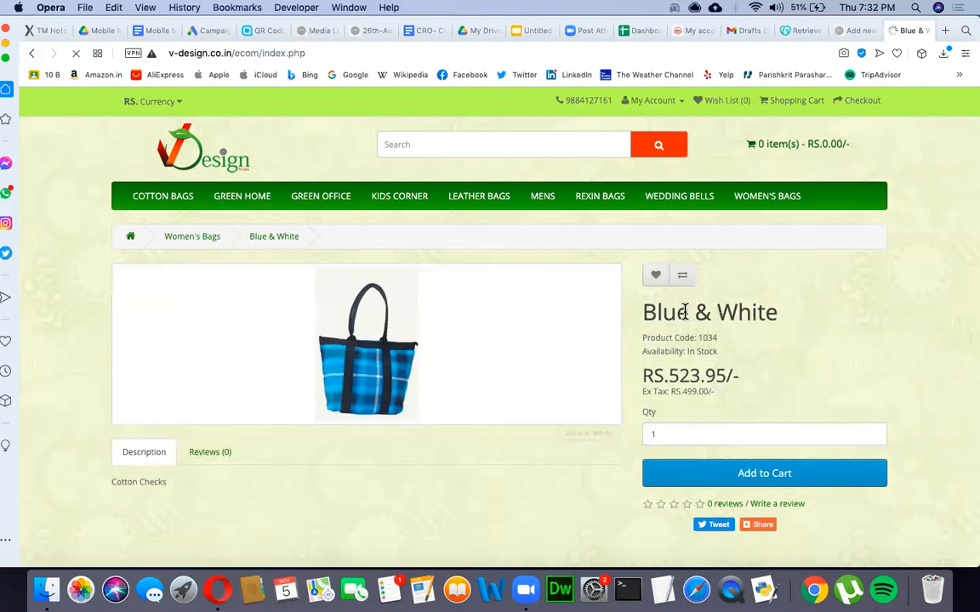
Step: Copy the product title "Blue & White" from the reference product page
left_click_drag(642, 311, 813, 319)
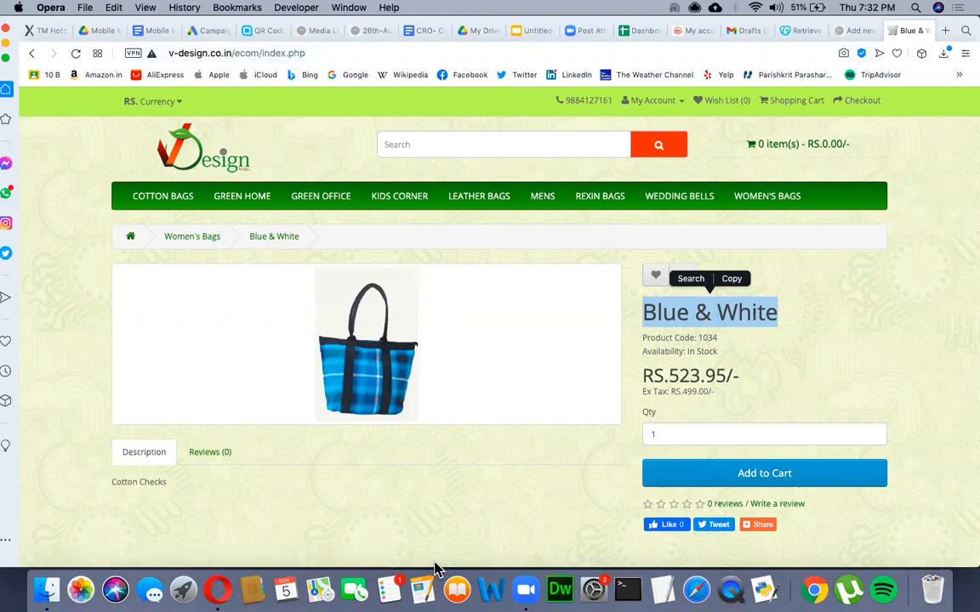
left_click(750, 313)
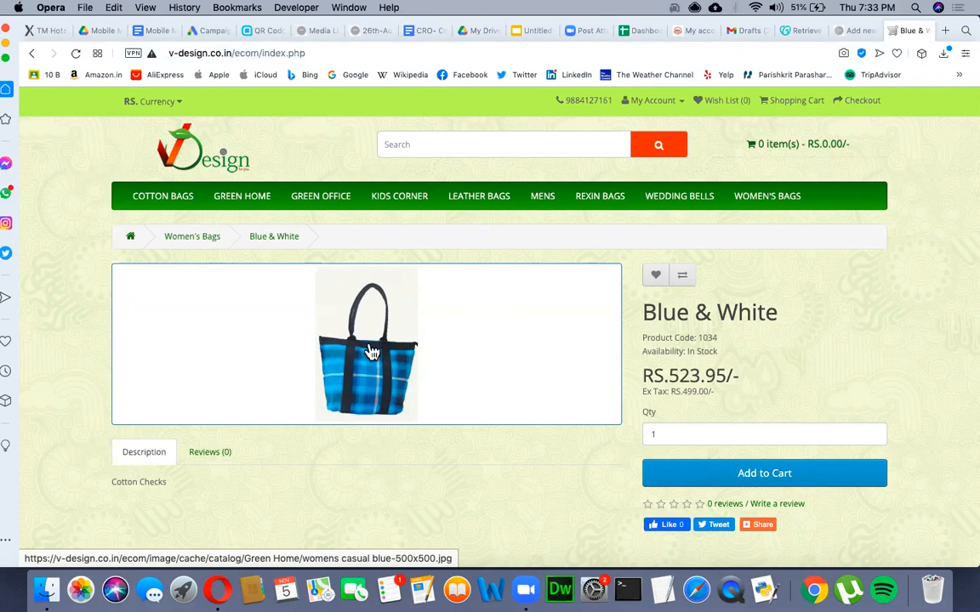
left_click_drag(658, 311, 643, 313)
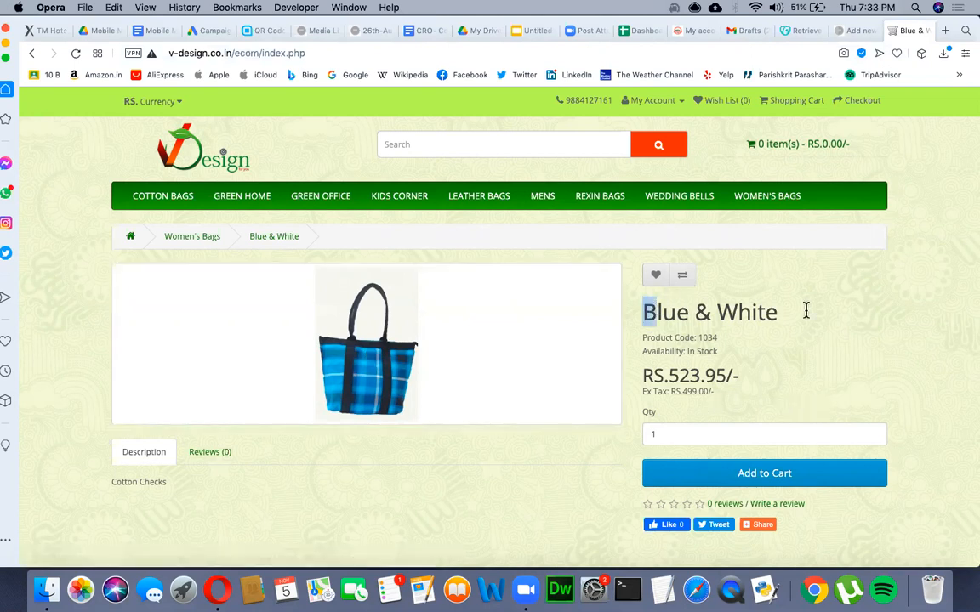
left_click_drag(806, 311, 862, 313)
key("super+c")
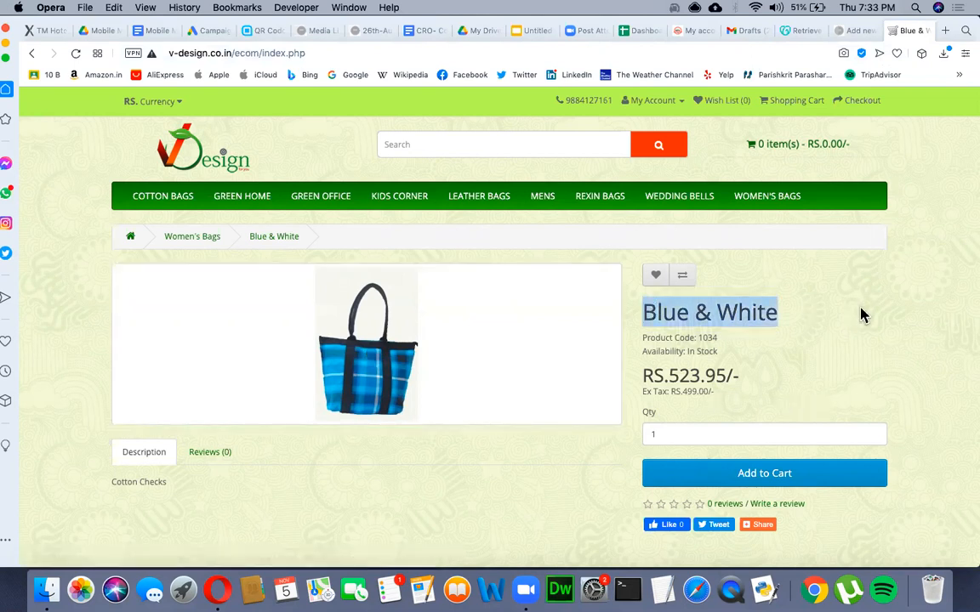
Step: Return to the WooCommerce new product form and name the product "Blue & White Ladies Bag For Office"
left_click(698, 34)
left_click(750, 34)
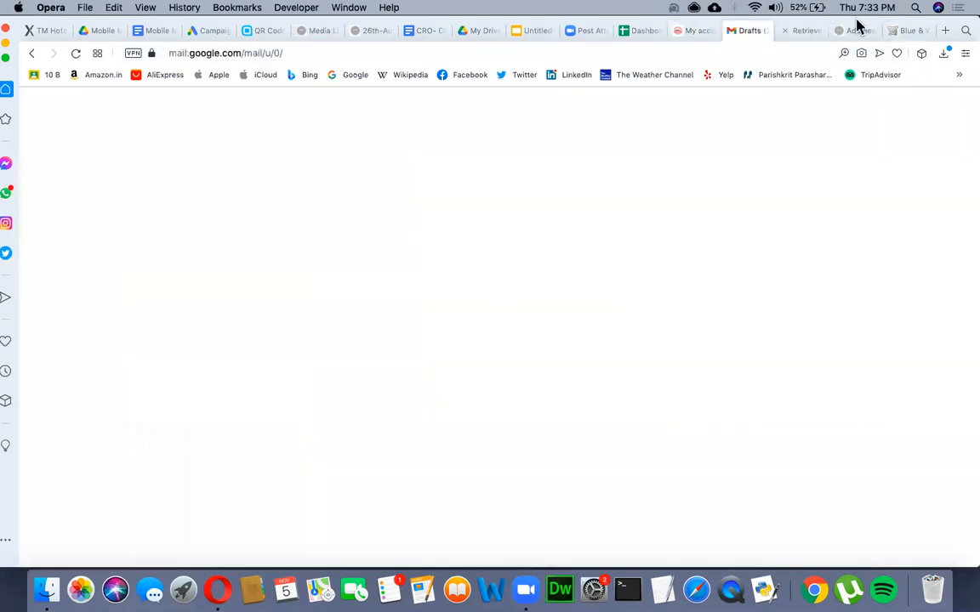
left_click(857, 31)
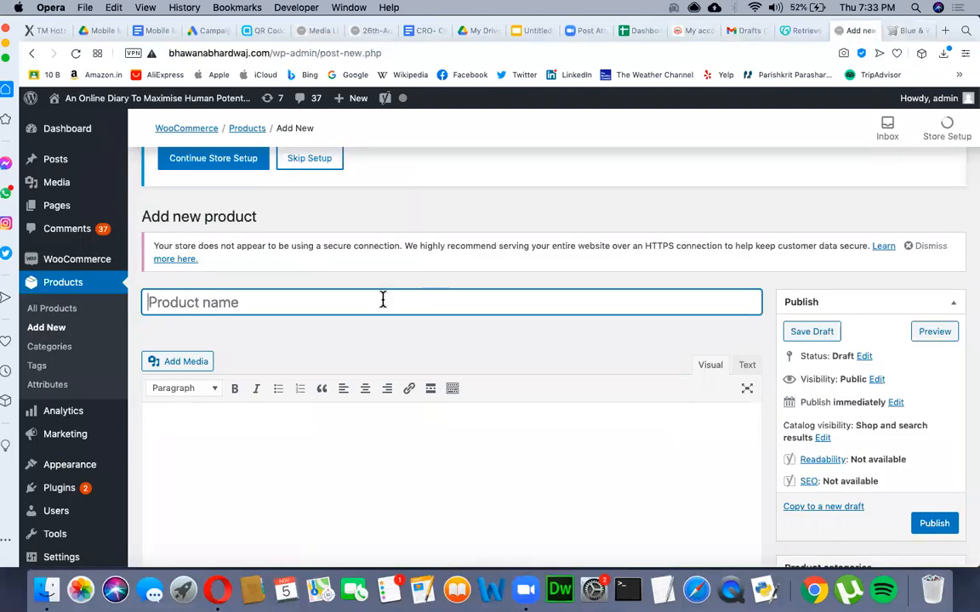
key("super+v")
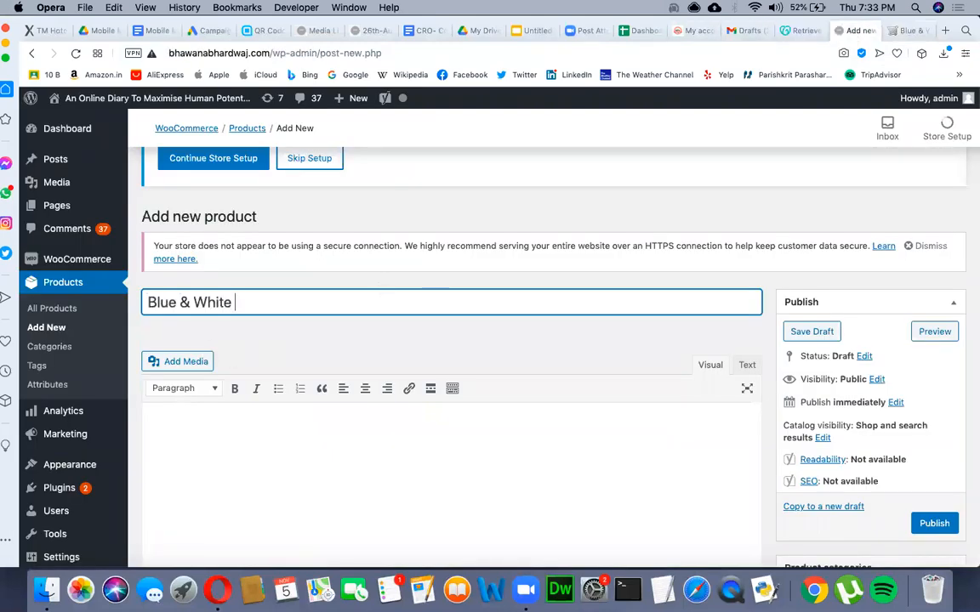
type("Ladies Bag")
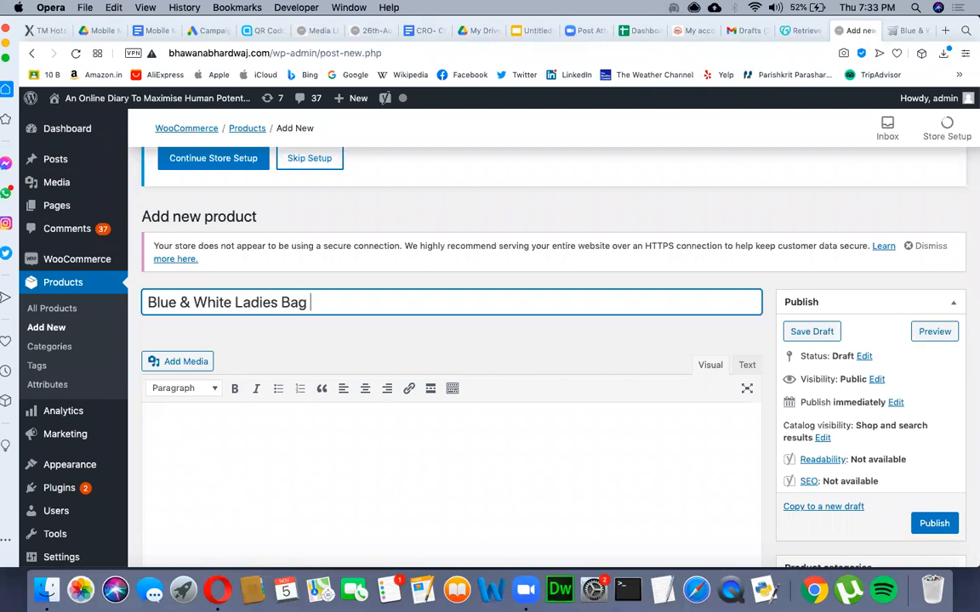
type(" For Office")
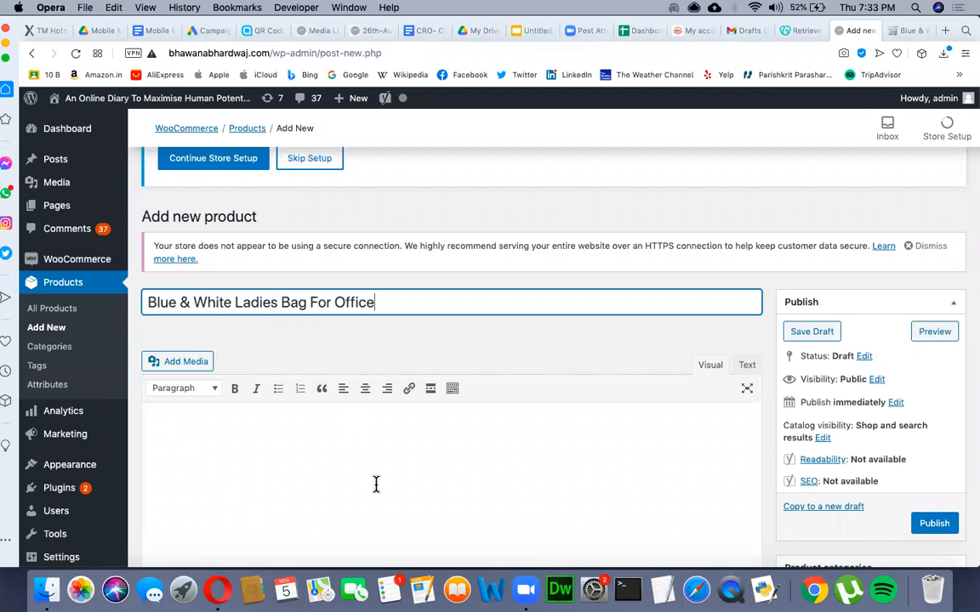
Step: Look over the new product form's description editor and Yoast SEO section, and check the bag's picture on the V-Design page
scroll(377, 489, "down", 3)
scroll(377, 491, "down", 3)
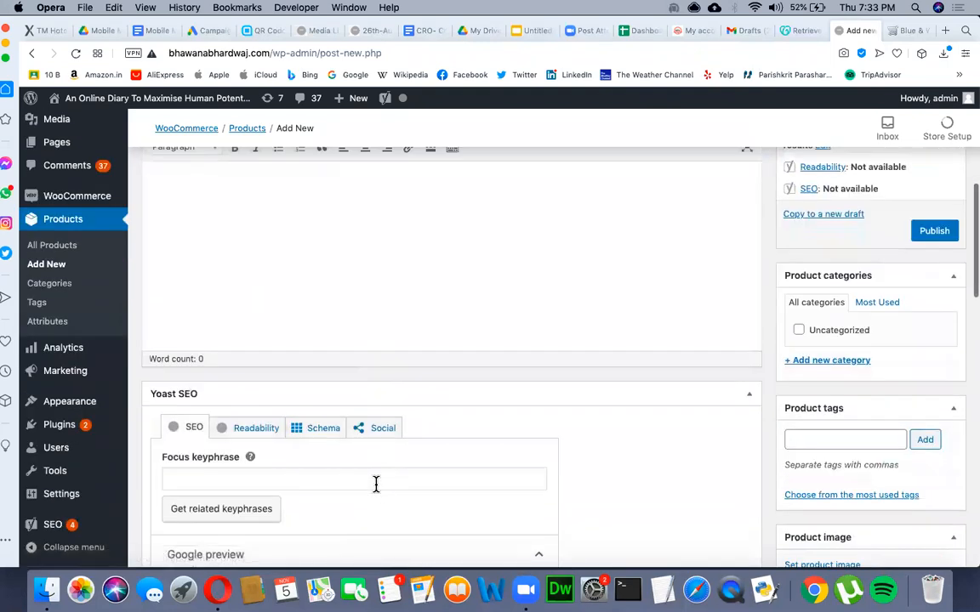
scroll(377, 492, "up", 2)
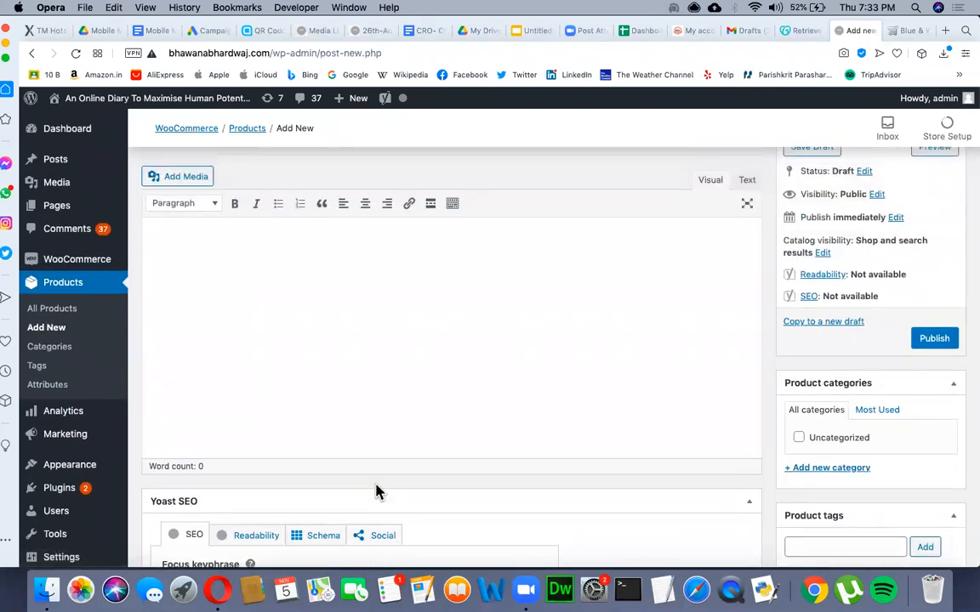
scroll(377, 487, "up", 3)
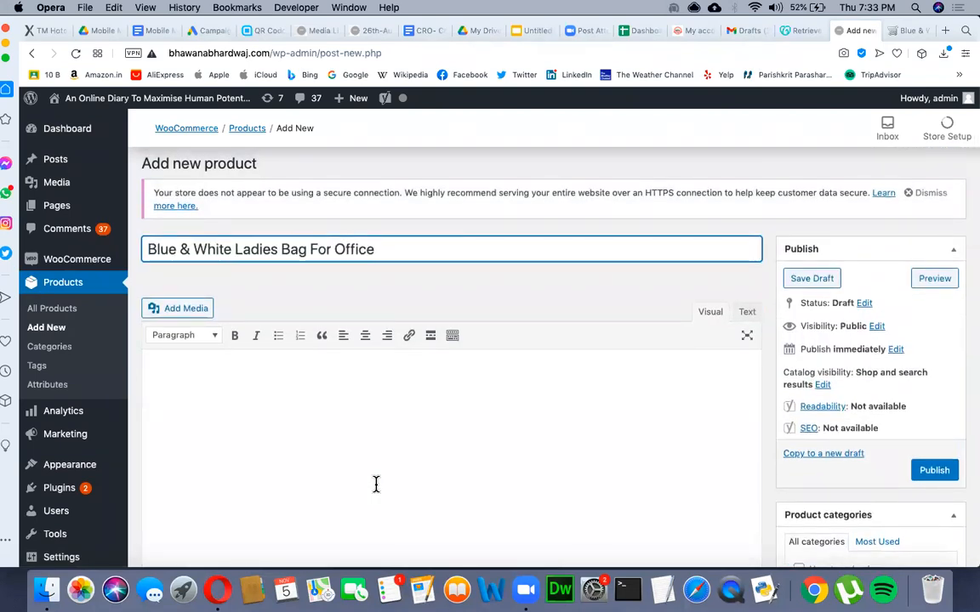
scroll(376, 489, "down", 10)
scroll(376, 490, "up", 10)
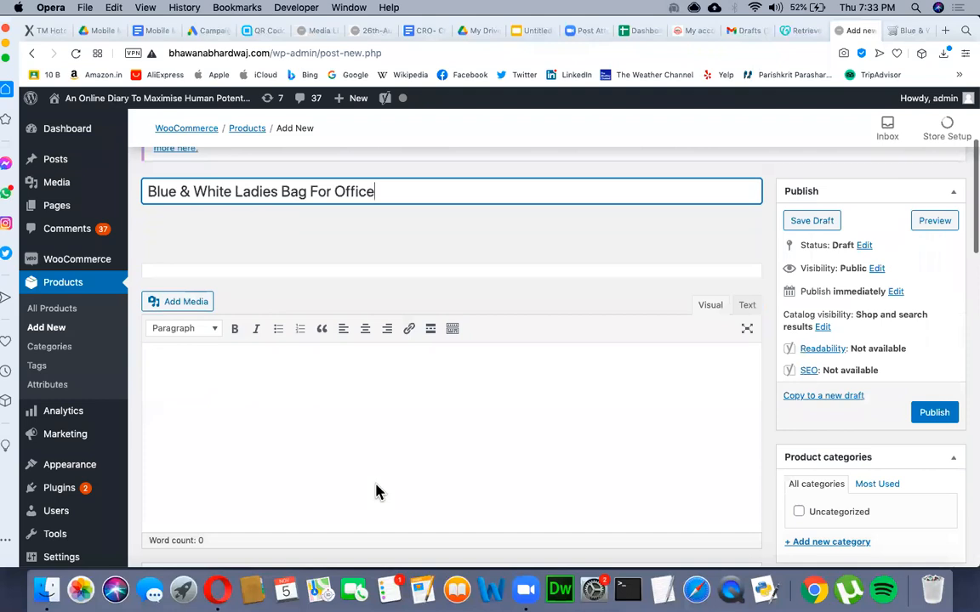
scroll(378, 491, "up", 5)
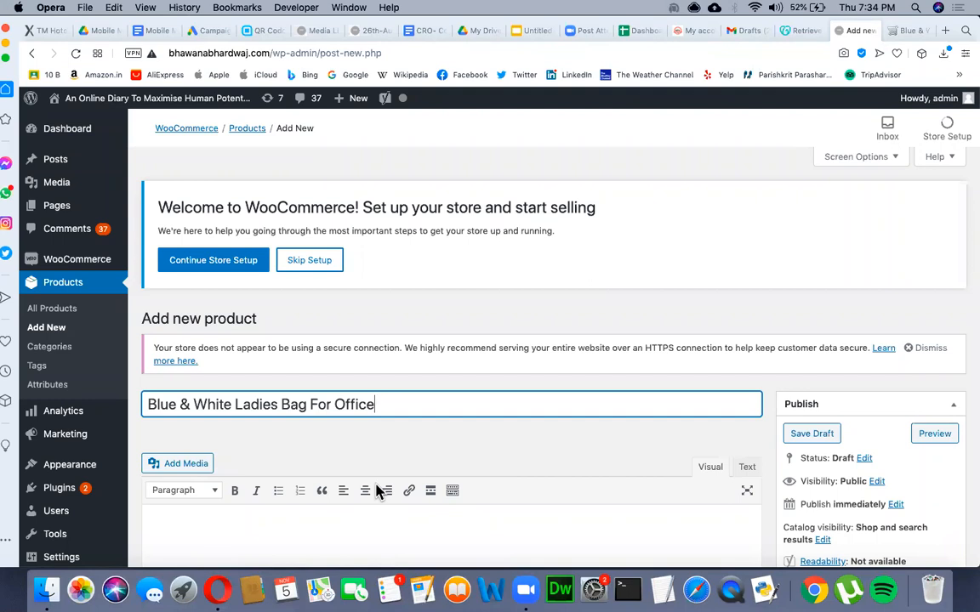
left_click(912, 31)
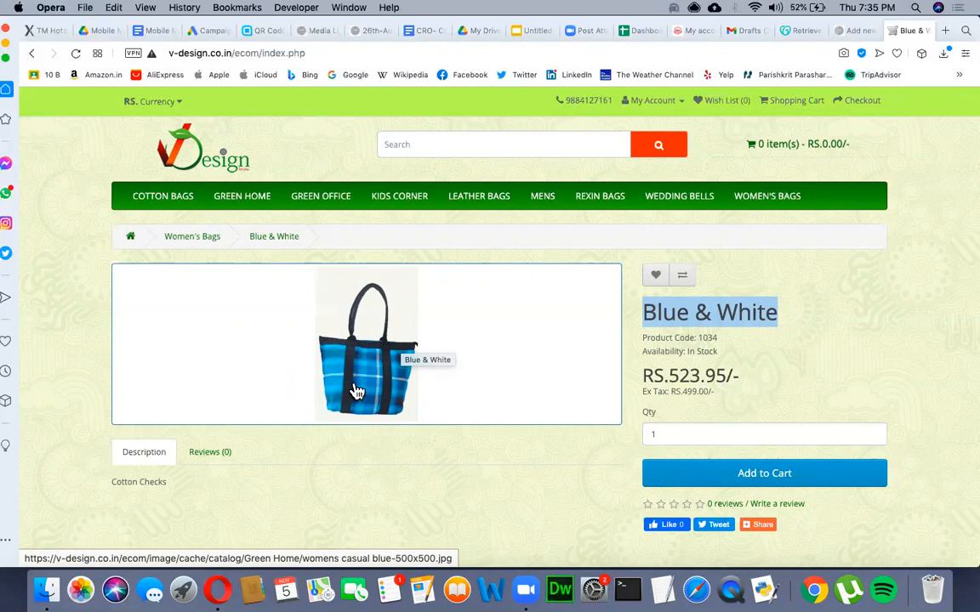
left_click(858, 33)
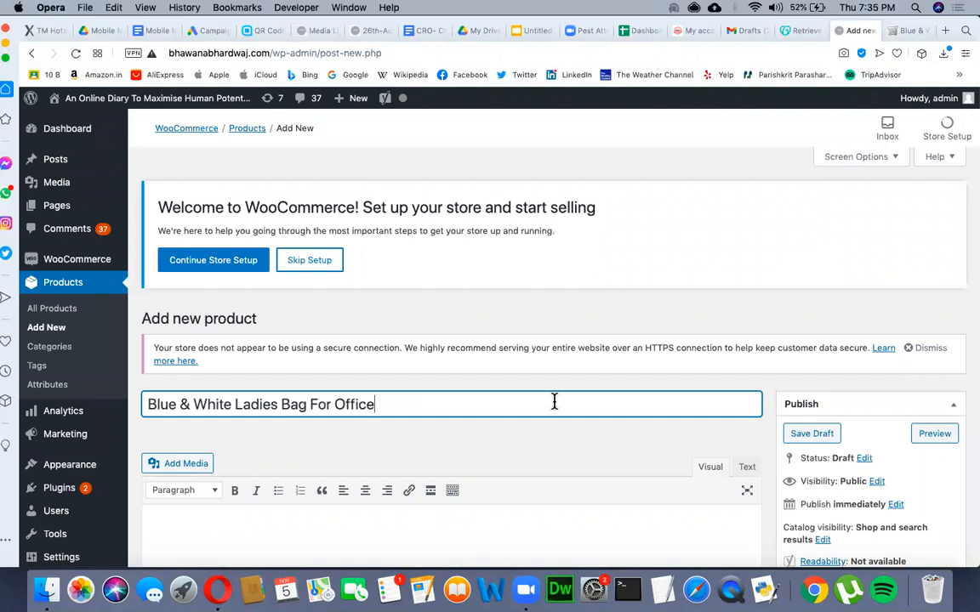
Step: Examine the new product form's Publish, Product categories, Product tags and Product image sections
scroll(554, 401, "down", 3)
scroll(554, 401, "down", 3)
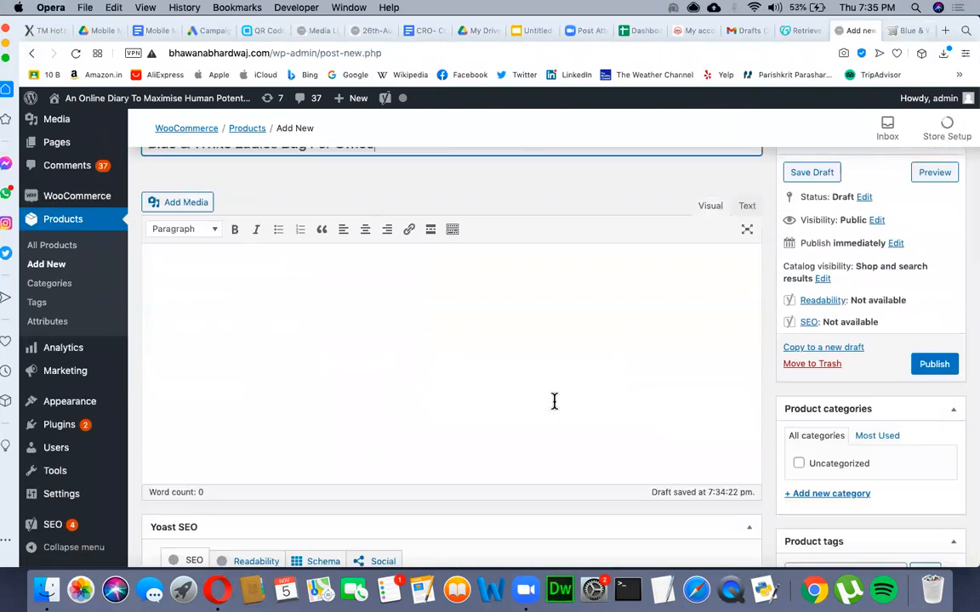
scroll(554, 401, "down", 3)
scroll(554, 406, "down", 1)
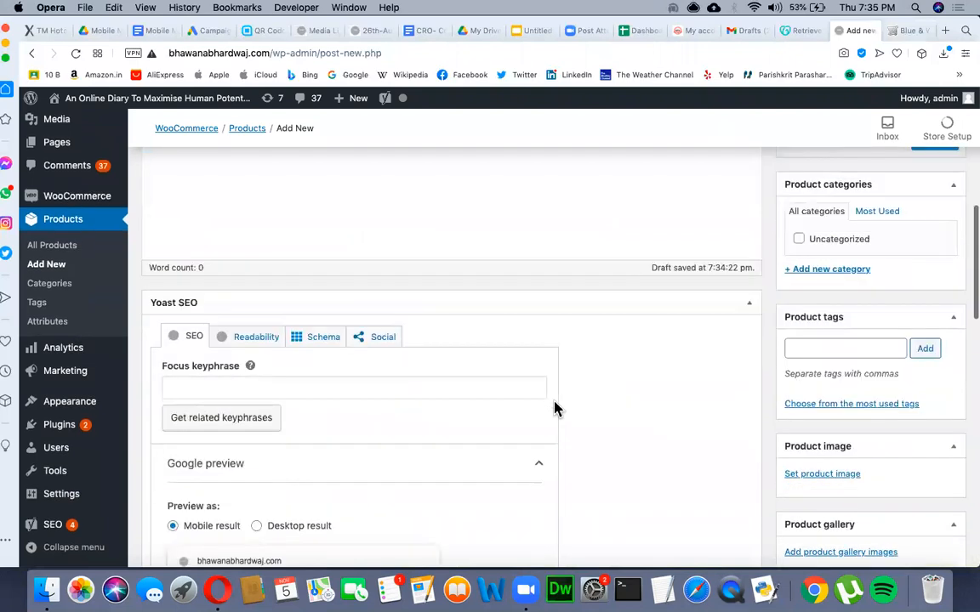
scroll(554, 409, "down", 1)
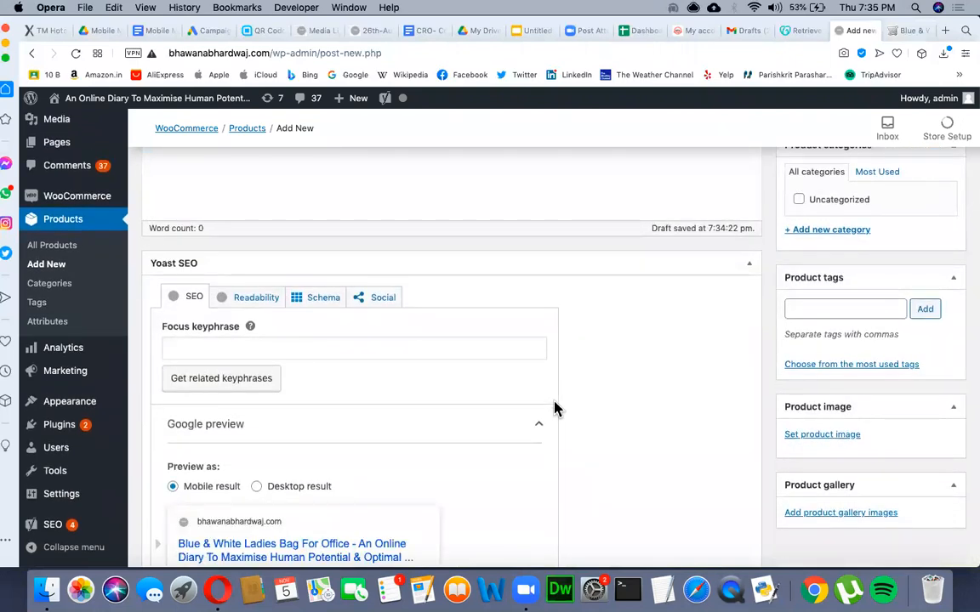
scroll(333, 369, "up", 1)
scroll(333, 368, "up", 3)
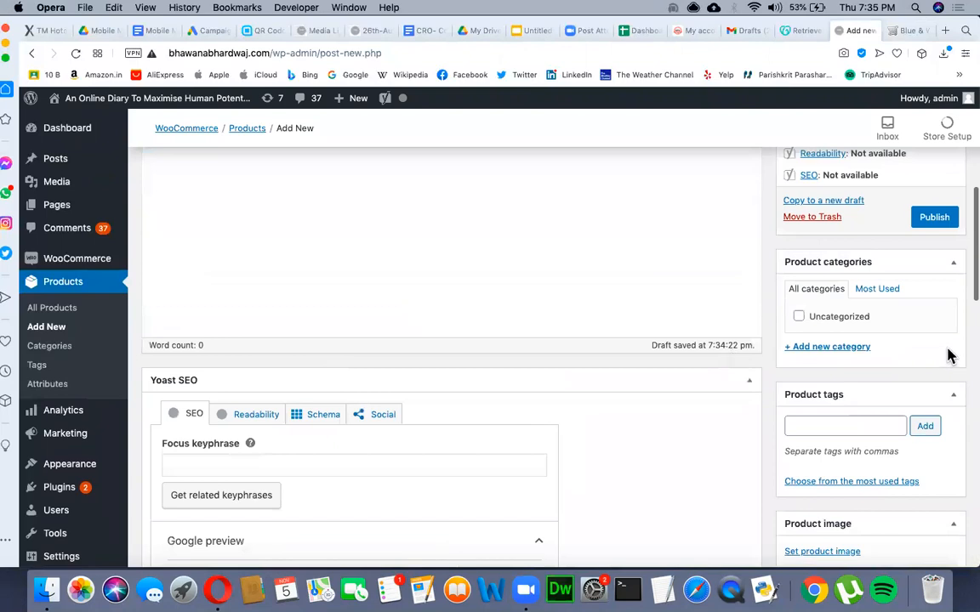
scroll(921, 343, "up", 6)
scroll(910, 345, "down", 1)
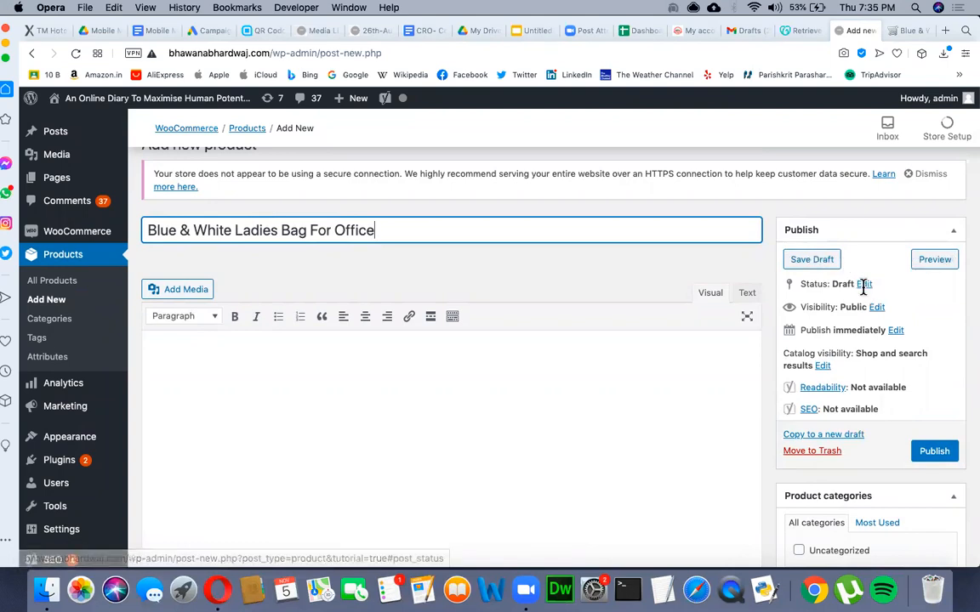
Step: Add a new product category named "Bag" from within the product form
scroll(846, 365, "down", 8)
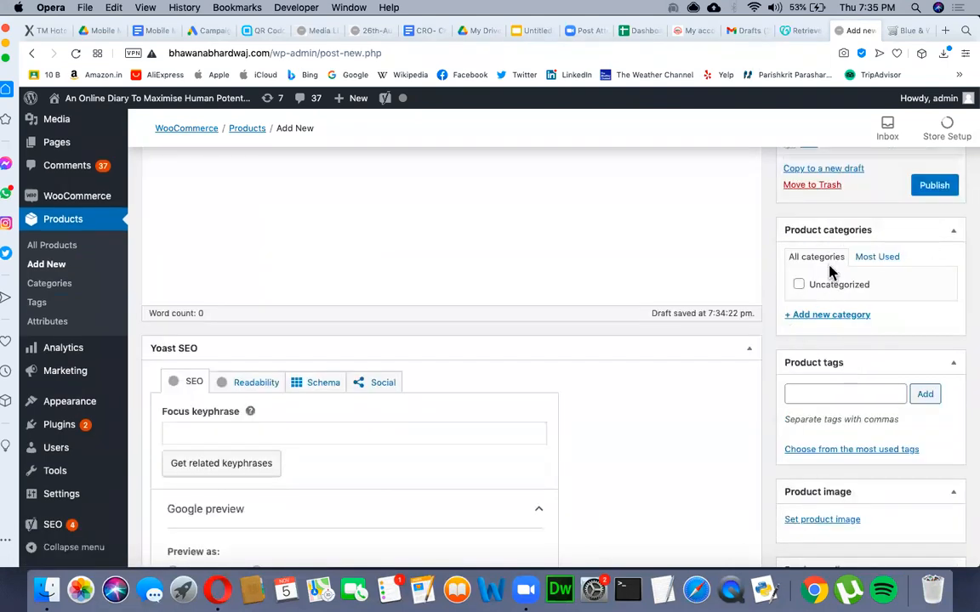
left_click(51, 285)
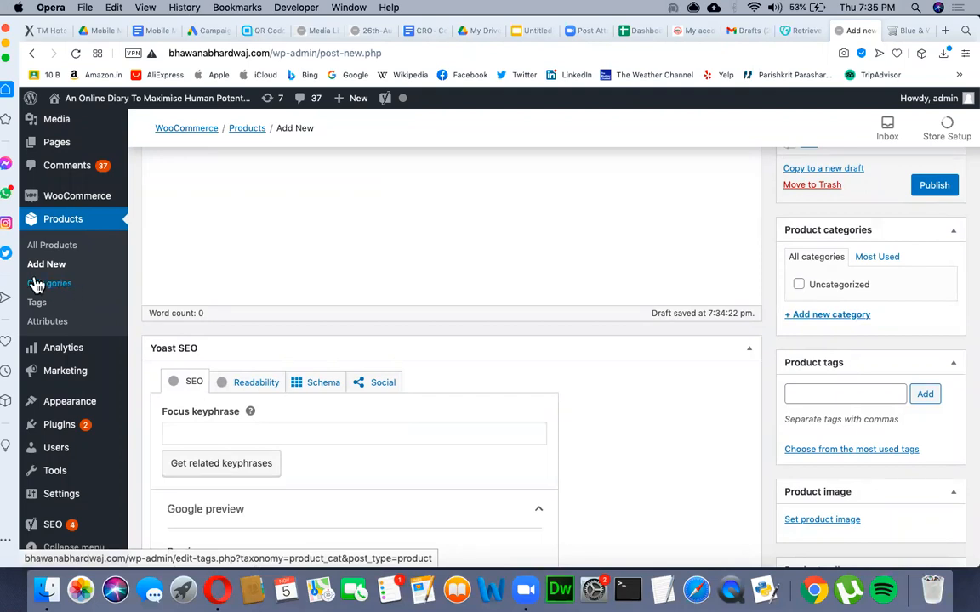
left_click(827, 322)
type("Bag")
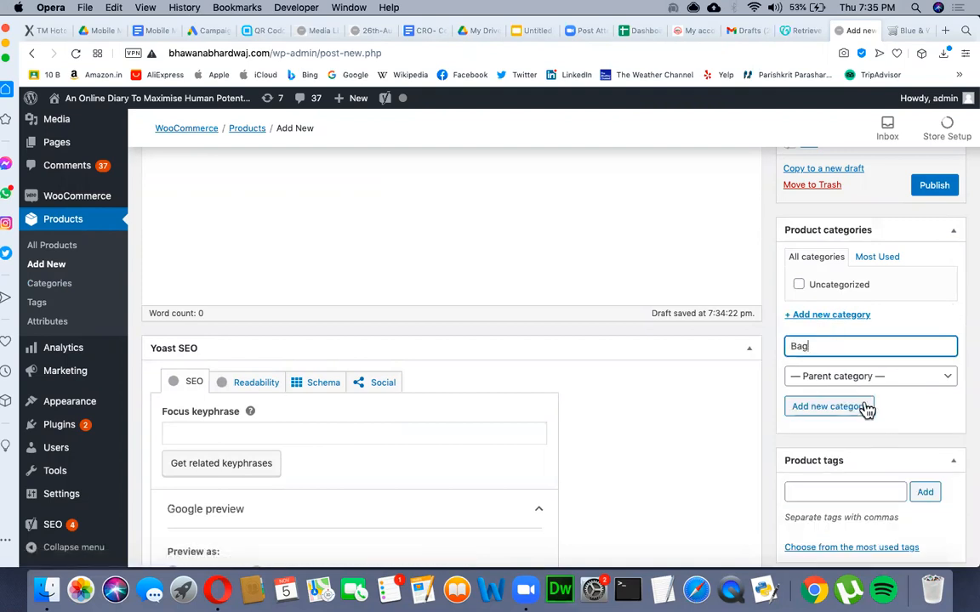
left_click(861, 412)
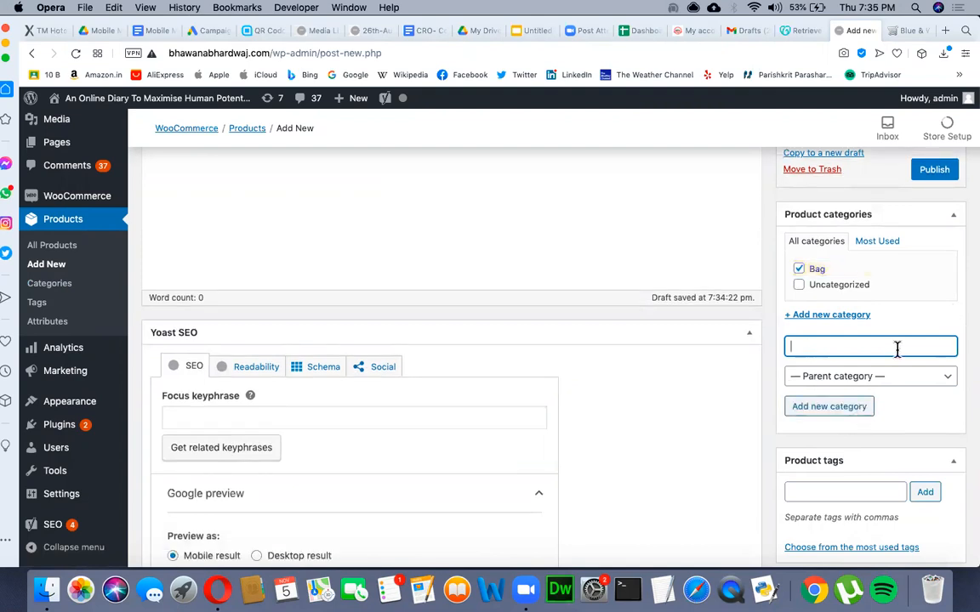
Step: Add a new product category "Ladies Bag" with "Bag" as its parent category
type("Ladies Bag")
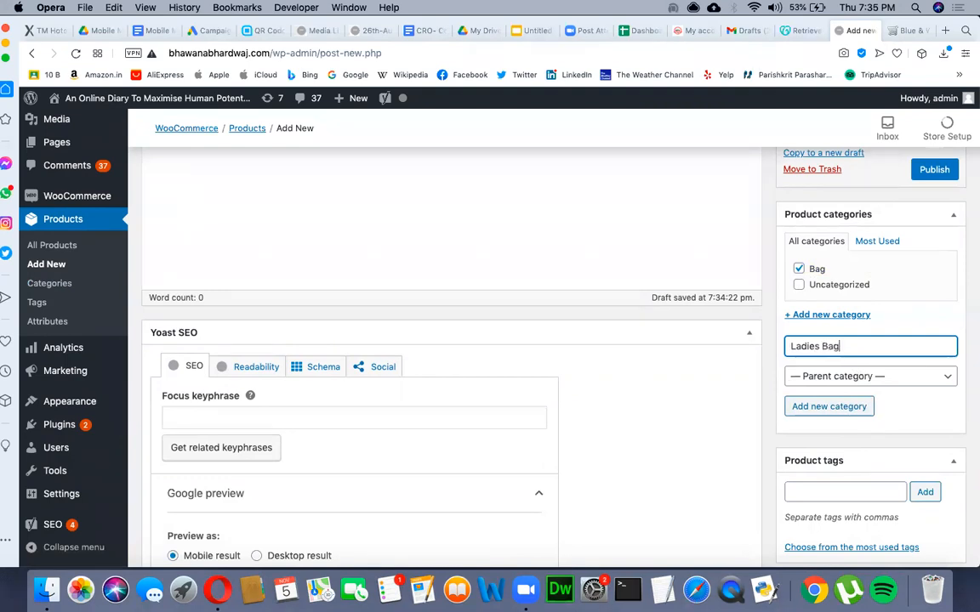
left_click(848, 381)
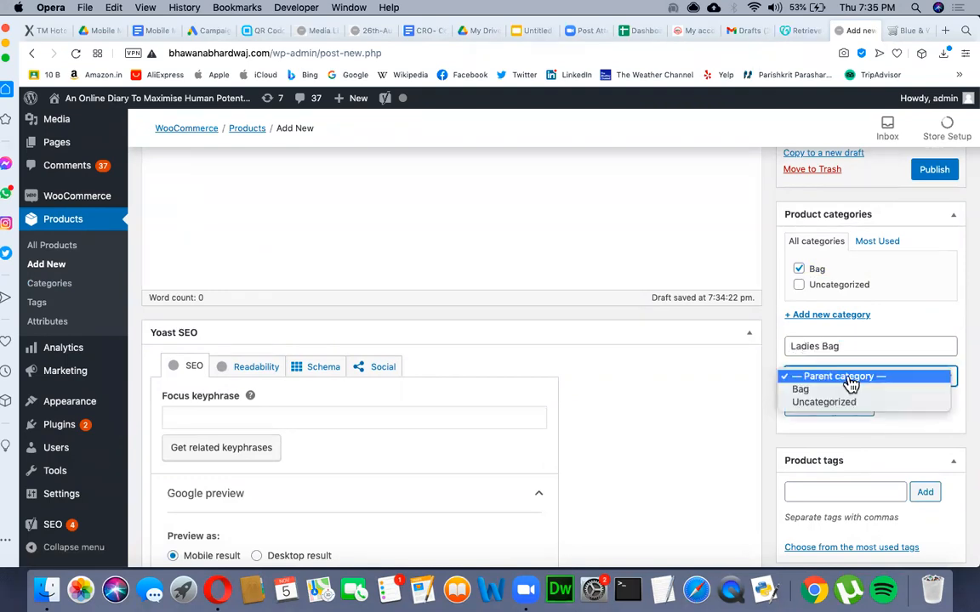
left_click(804, 393)
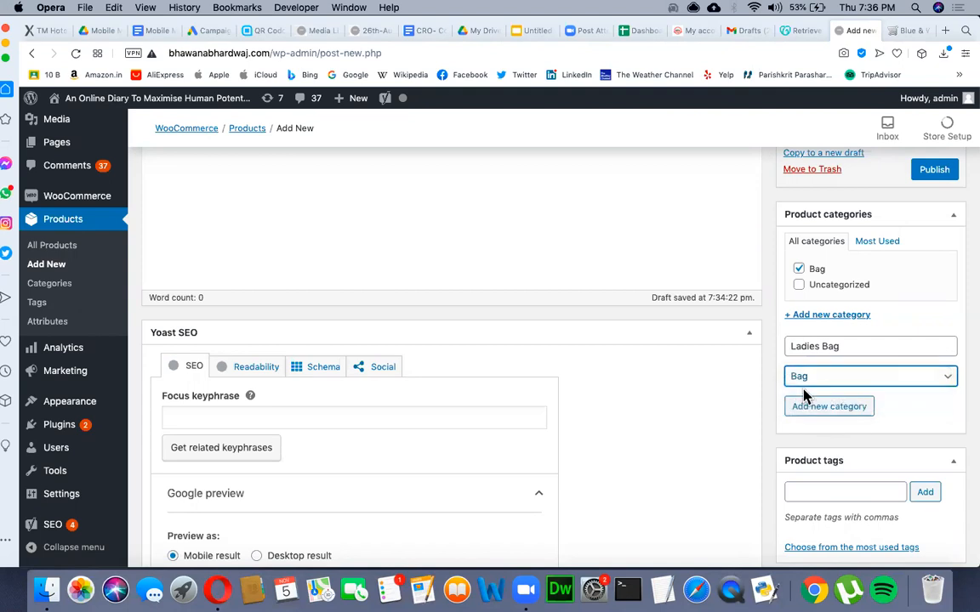
left_click(843, 412)
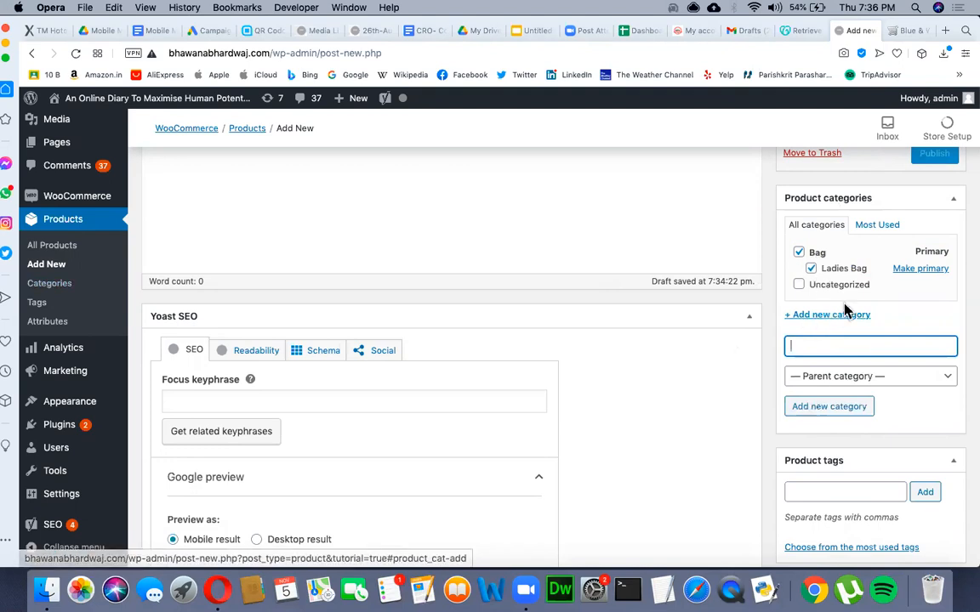
scroll(836, 319, "down", 3)
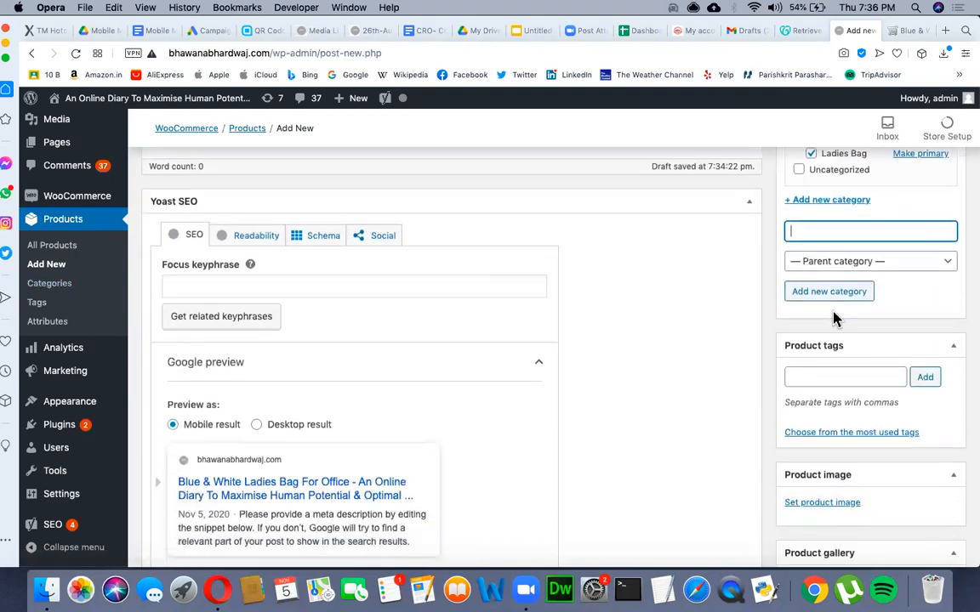
scroll(844, 244, "up", 3)
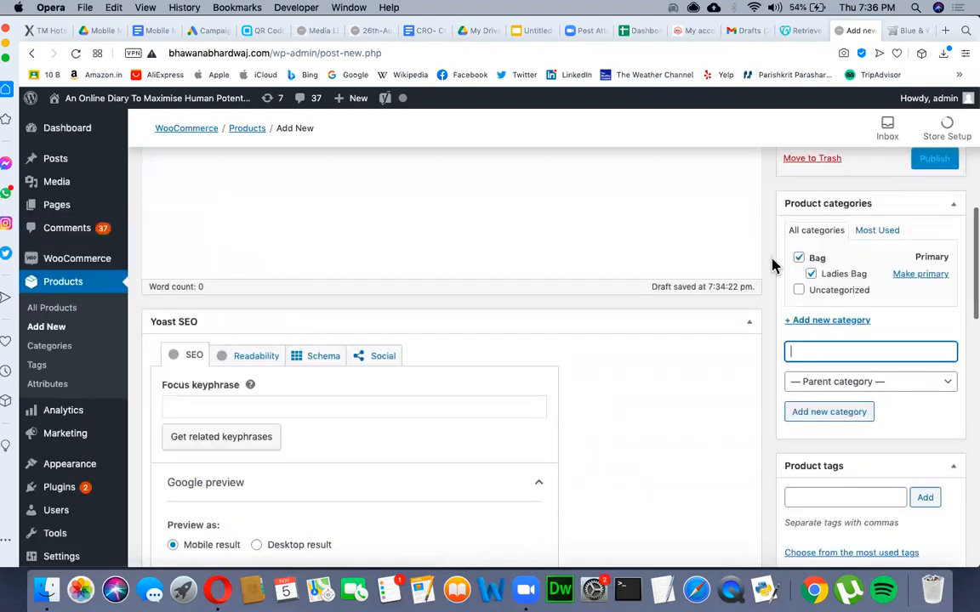
scroll(825, 366, "down", 2)
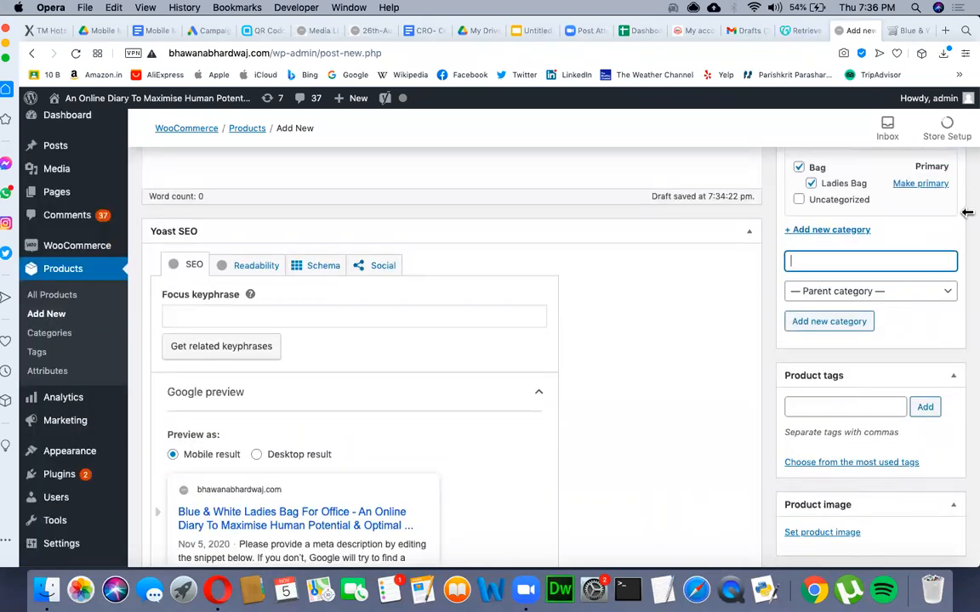
Step: Look over the new product form's title, empty description editor and categories, and check the bag's V-Design page
key("ctrl+Tab")
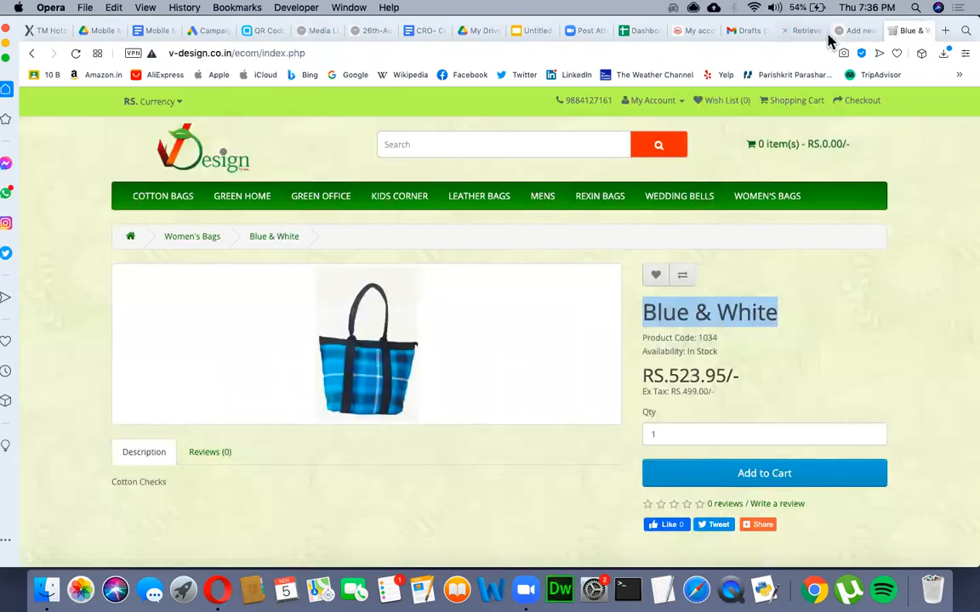
key("ctrl+shift+Tab")
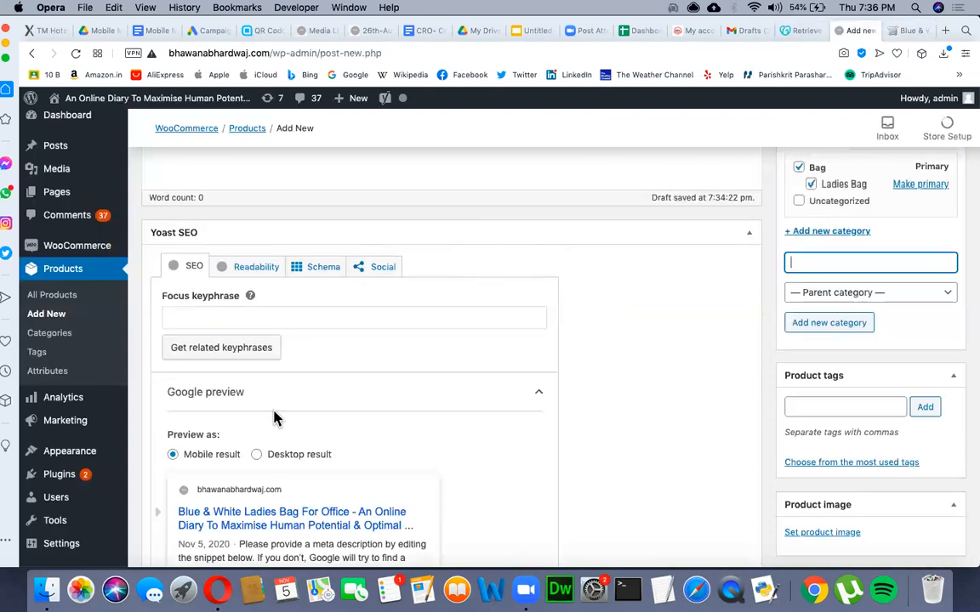
scroll(276, 417, "up", 10)
scroll(455, 354, "down", 2)
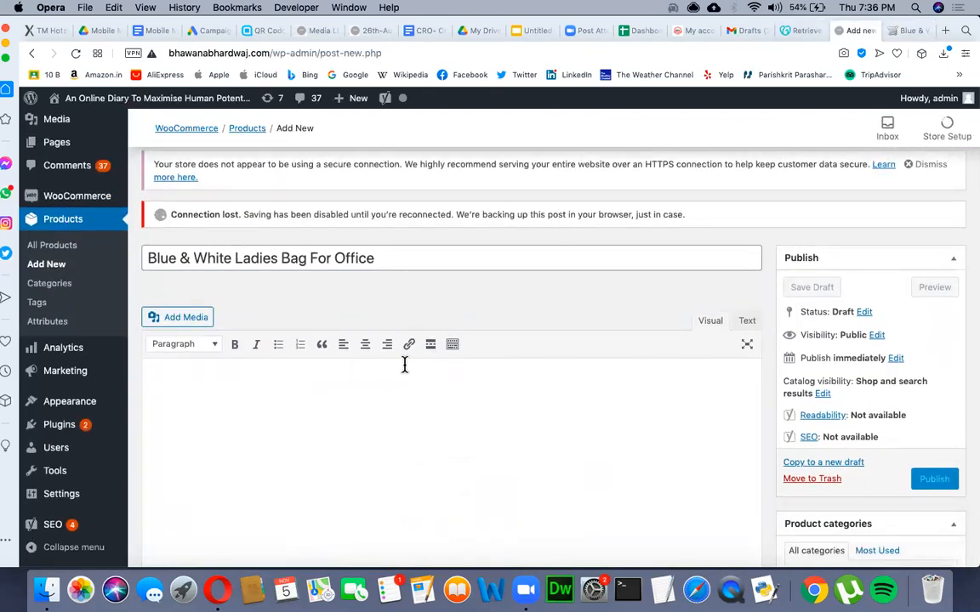
scroll(372, 438, "down", 3)
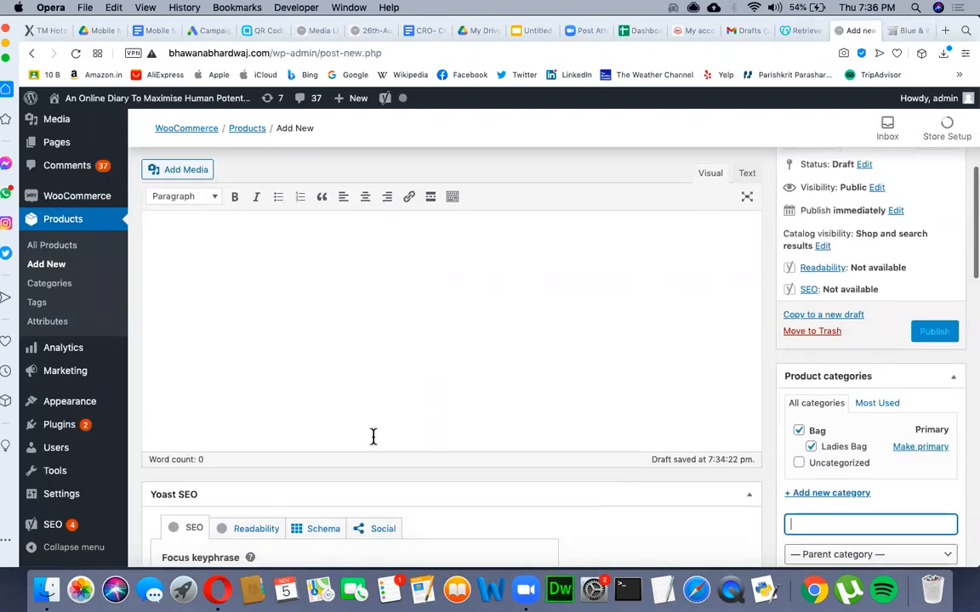
scroll(372, 442, "down", 1)
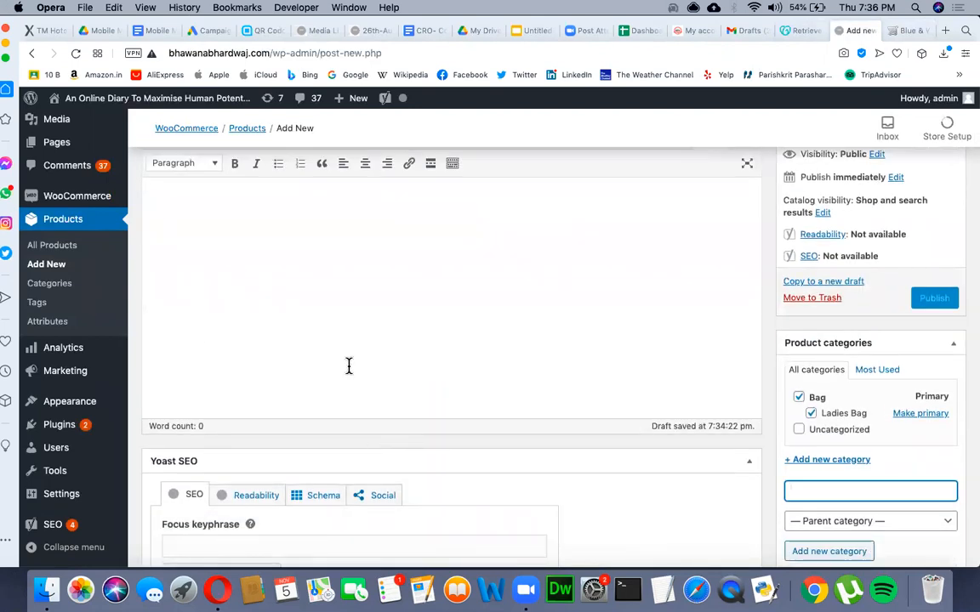
scroll(348, 366, "up", 3)
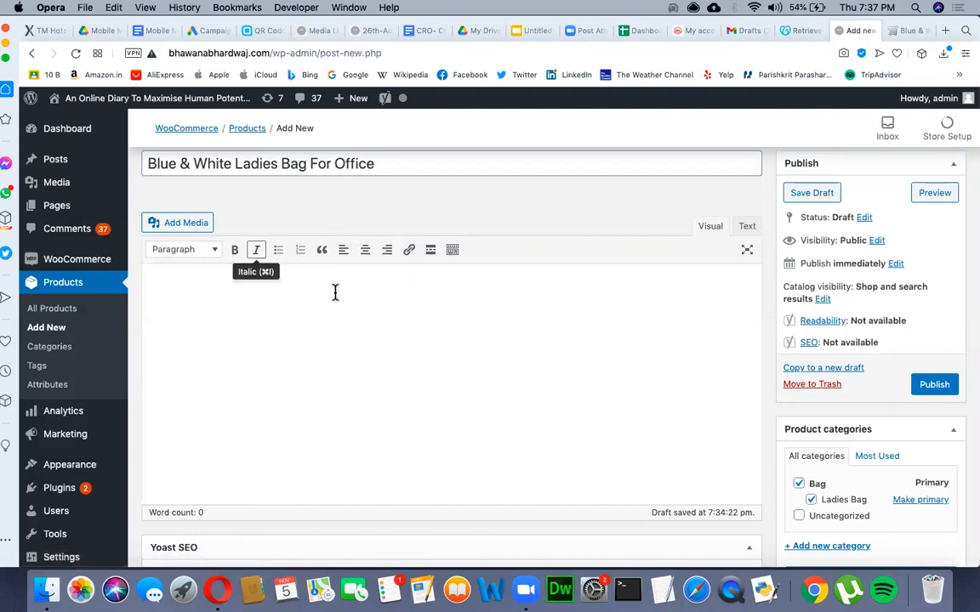
Step: Open the description's media library, and save the bag's picture from the V-Design page to Downloads as womens-casual-blue in JPEG format
left_click(183, 224)
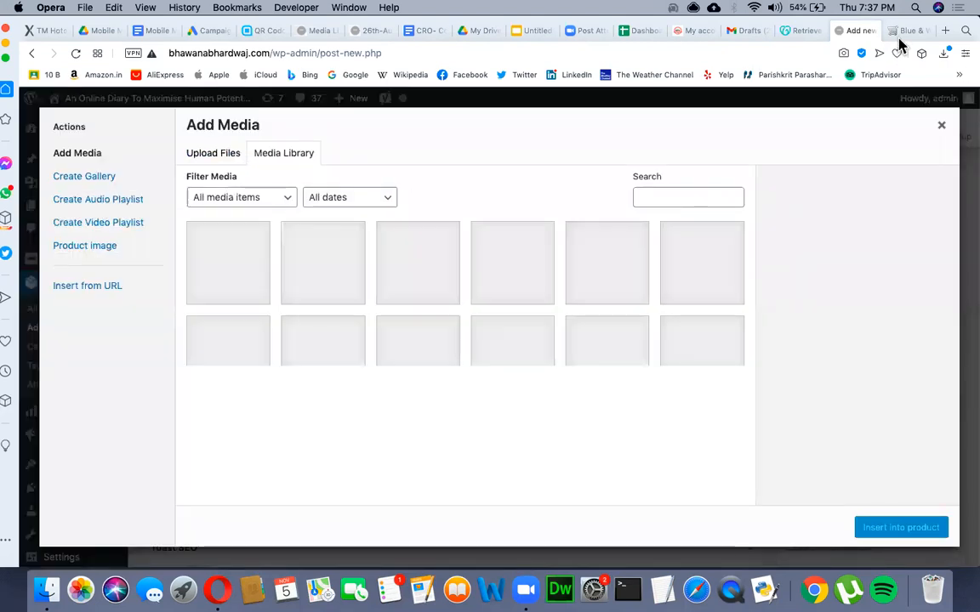
left_click(905, 30)
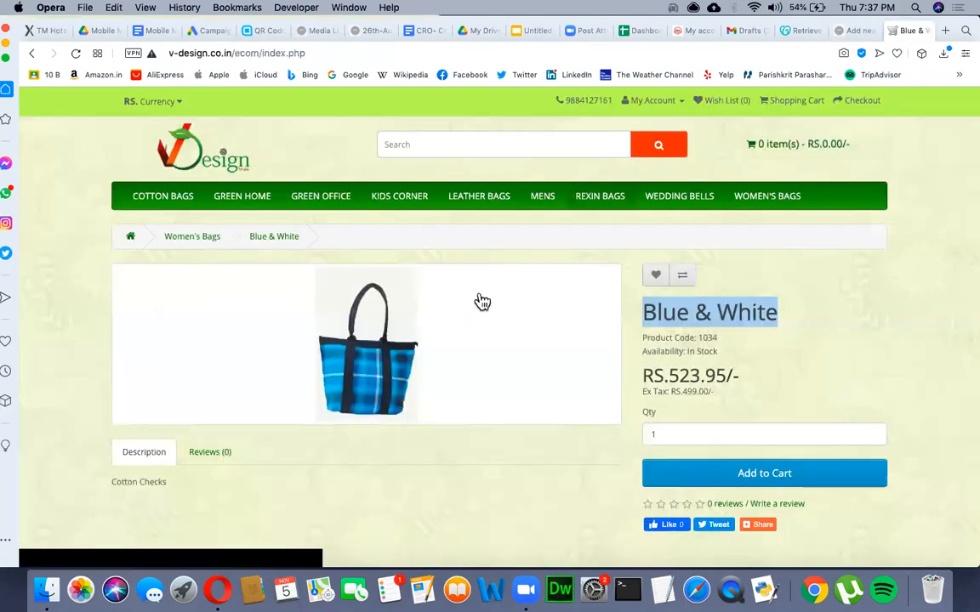
right_click(383, 357)
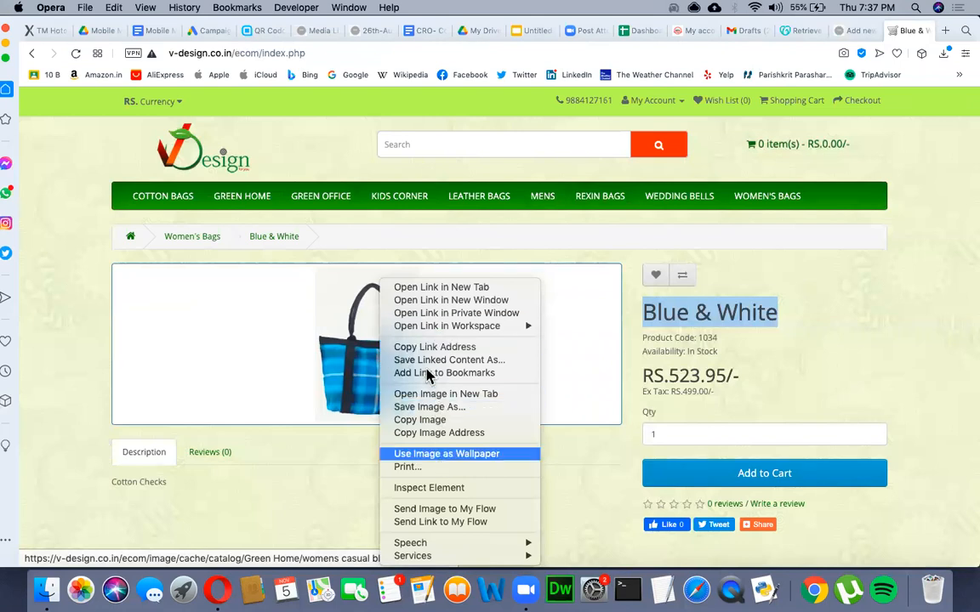
left_click(434, 409)
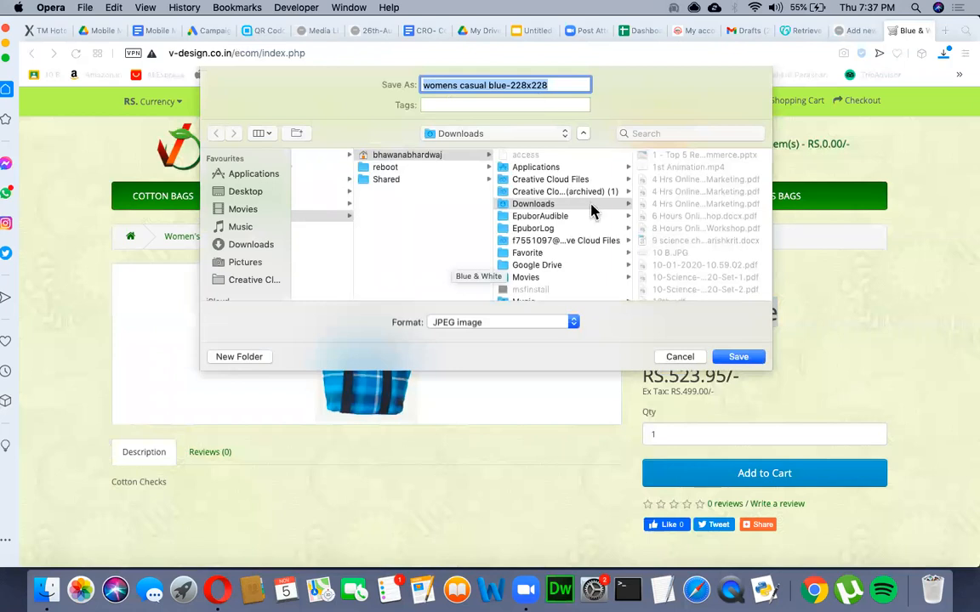
left_click(561, 86)
key("BackSpace")
key("BackSpace")
key("BackSpace")
key("BackSpace")
key("BackSpace")
key("BackSpace")
key("BackSpace")
key("BackSpace")
key("BackSpace")
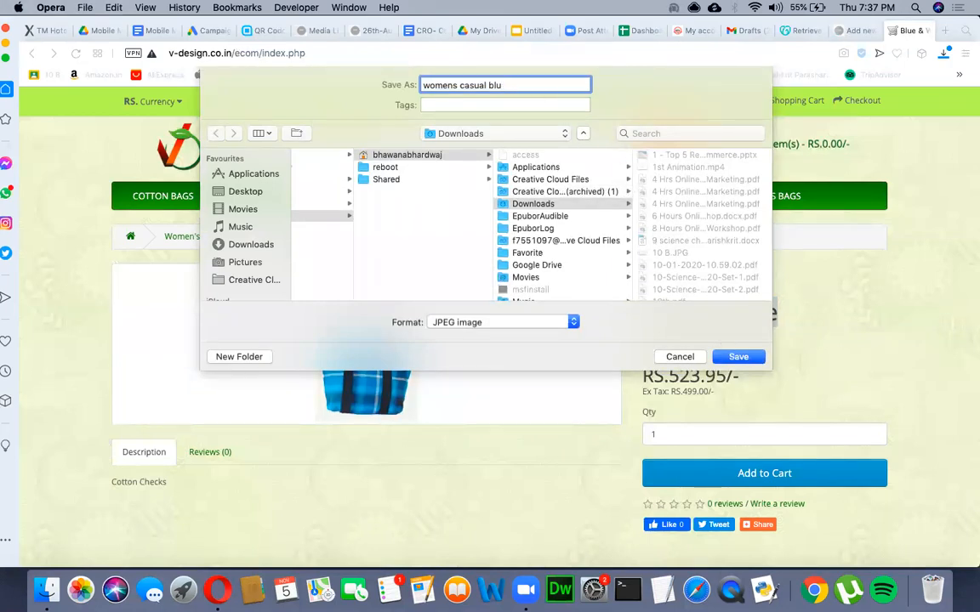
type("e")
left_click(459, 85)
key("BackSpace")
type("-")
key("Right")
key("Right")
key("Right")
key("Right")
key("Right")
key("Right")
key("Right")
key("BackSpace")
type("-")
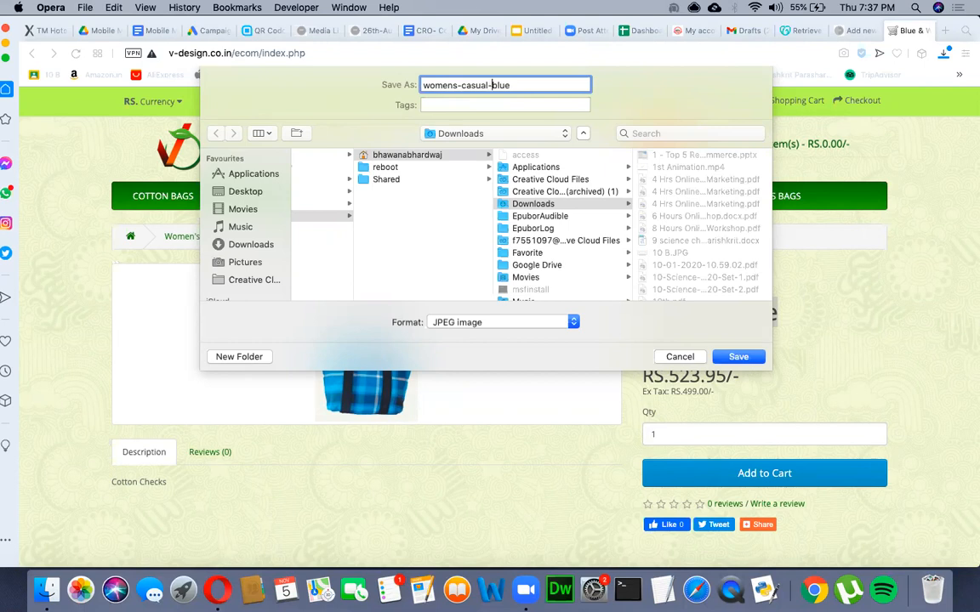
key("super+a")
key("super+c")
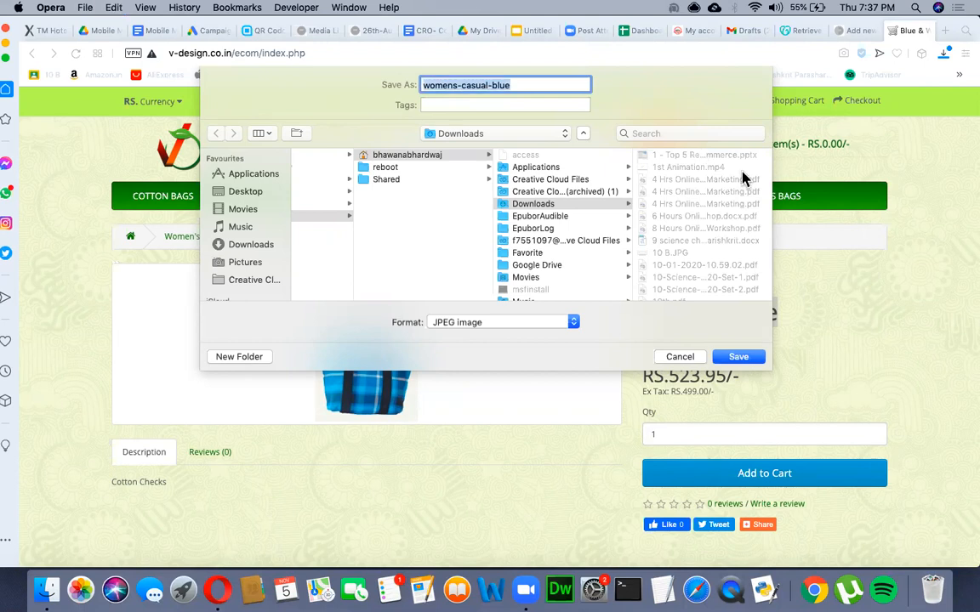
left_click(737, 356)
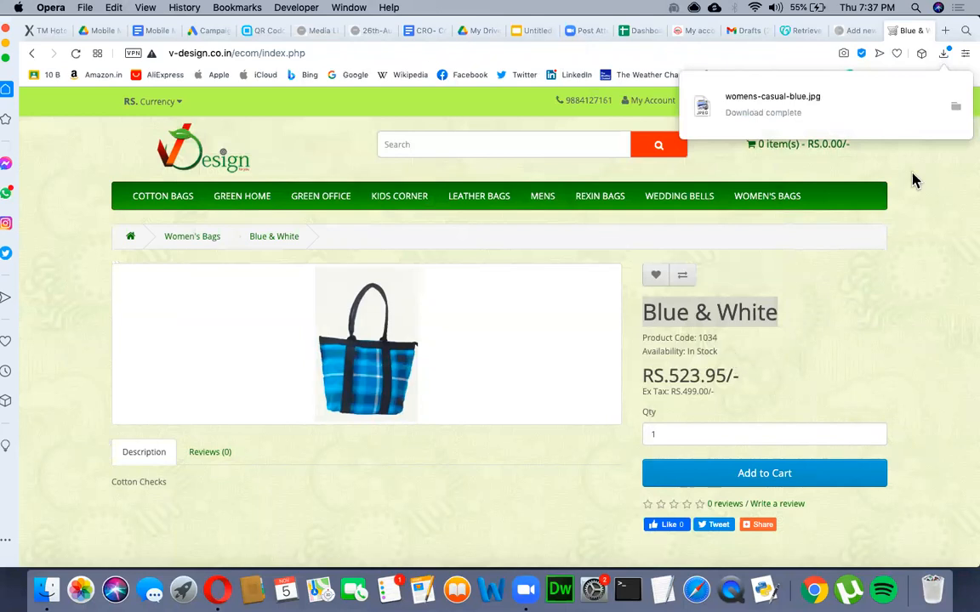
Step: Upload womens-casual-blue.jpg to the WordPress media library from the product's Add Media dialog
left_click(853, 31)
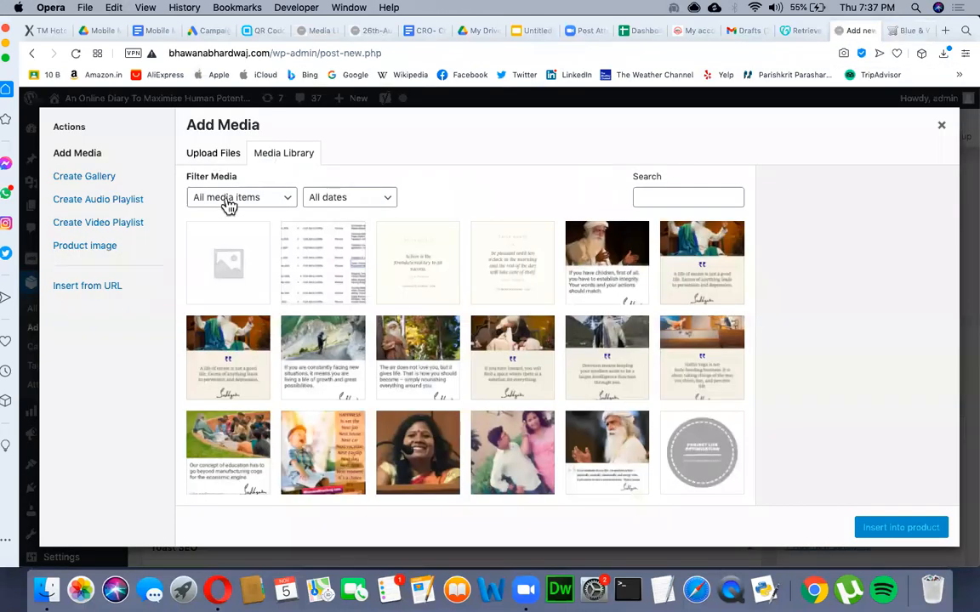
left_click(234, 280)
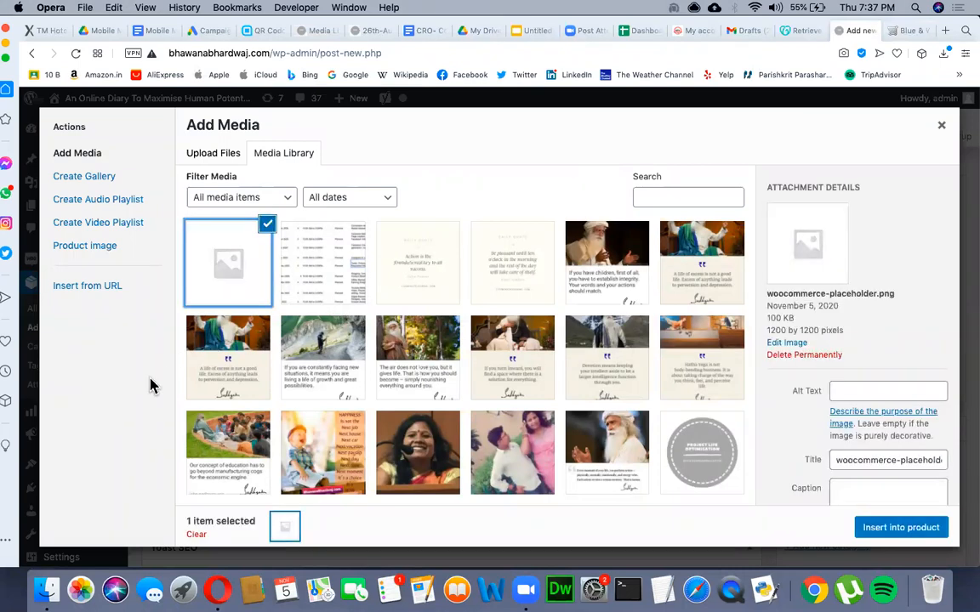
left_click(214, 156)
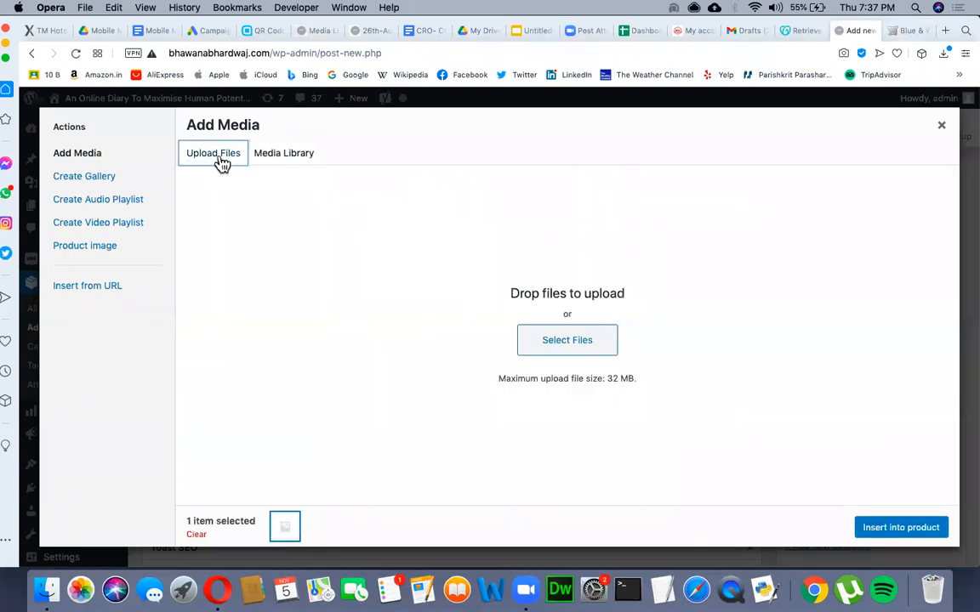
left_click(575, 342)
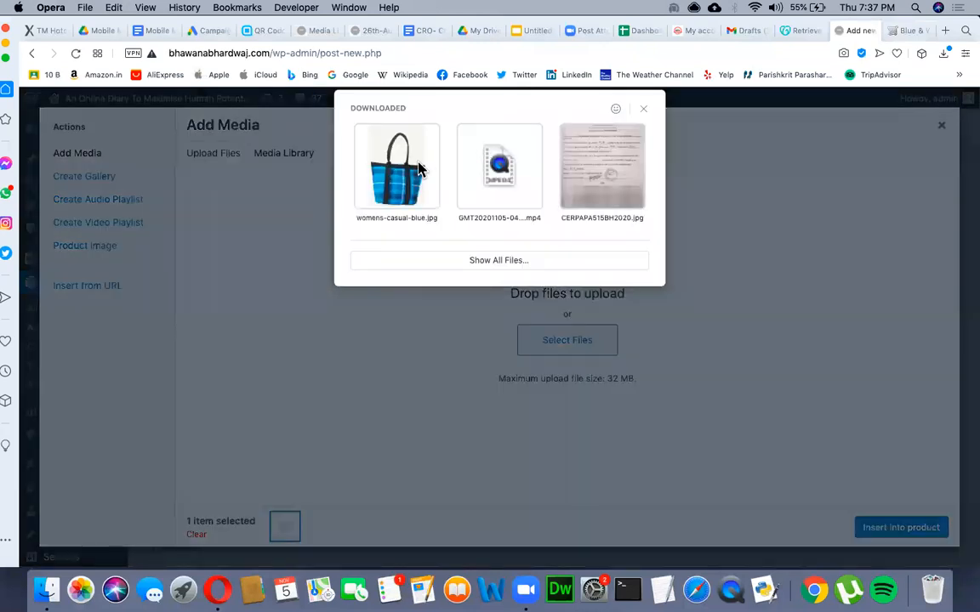
left_click(415, 203)
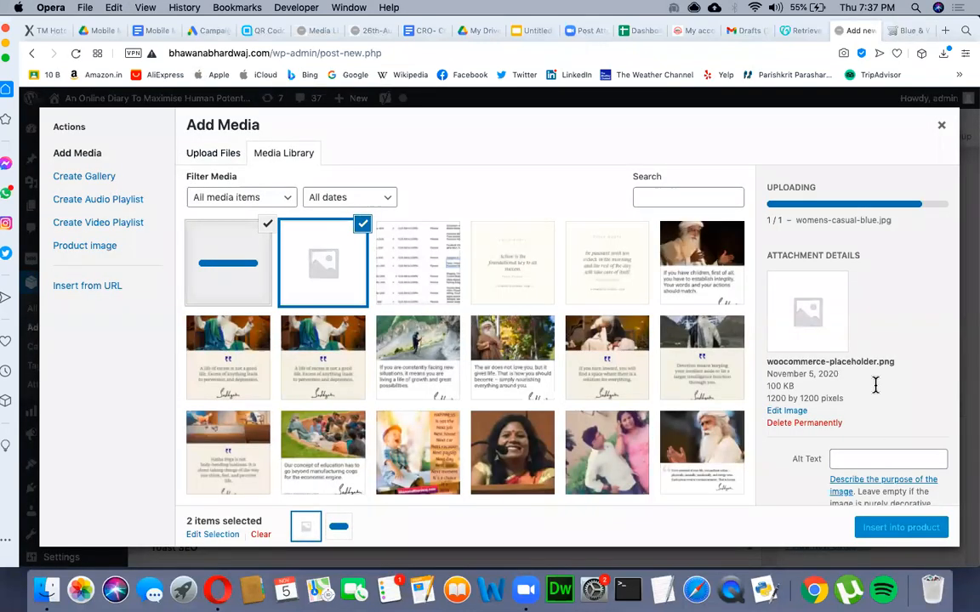
Step: Set the alt text of the selected WooCommerce placeholder image to "Women Casual Blue"
left_click(864, 281)
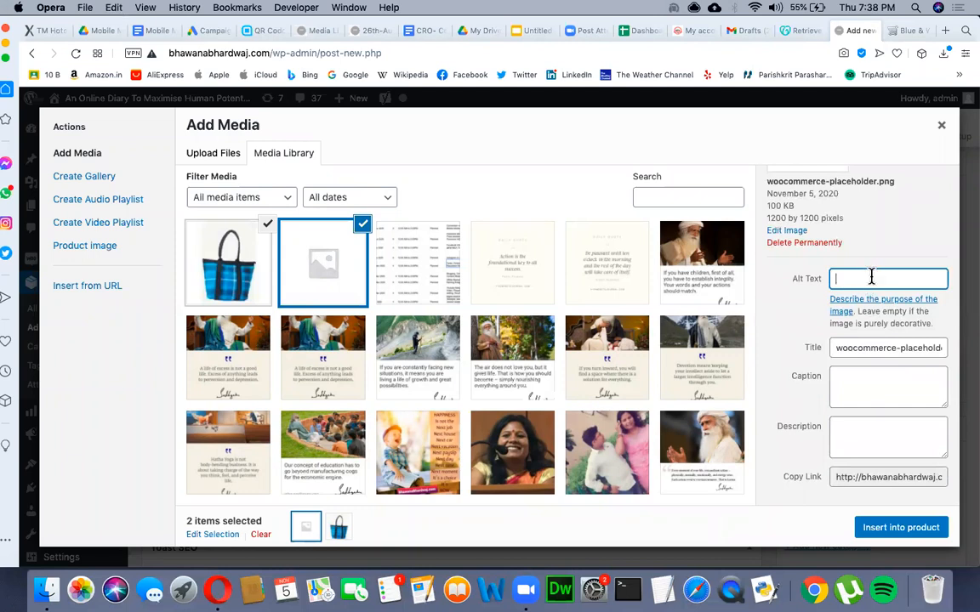
type("women-casual-blue")
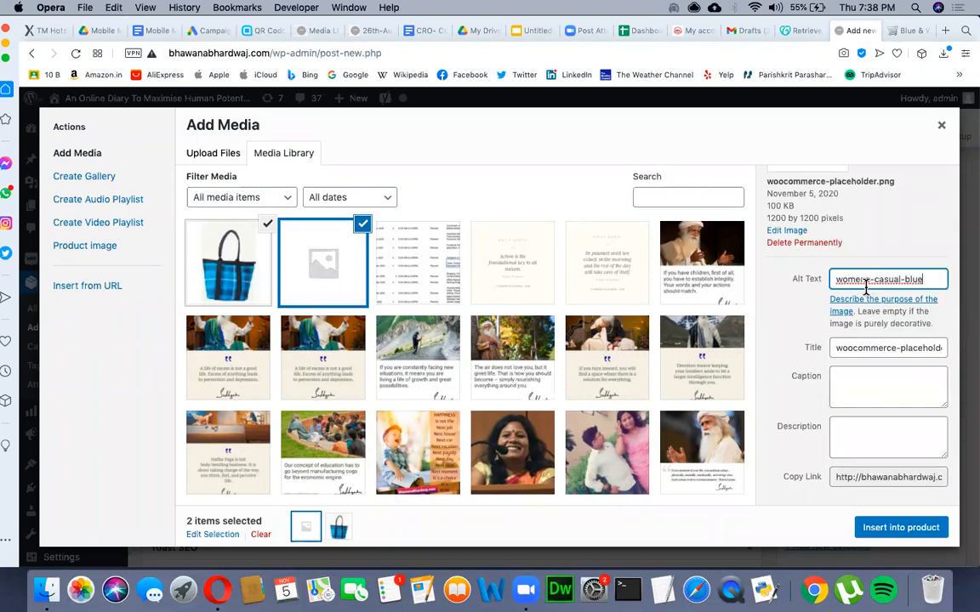
left_click(865, 280)
type("s")
key("Delete")
left_click(836, 279)
key("Right")
key("BackSpace")
type("W")
key("Right")
key("Right")
key("Right")
key("Right")
key("Right")
key("Right")
key("Left")
key("BackSpace")
key("Right")
key("Right")
key("BackSpace")
type("C")
key("Right")
key("Right")
key("Right")
key("Right")
key("Right")
key("Right")
key("BackSpace")
key("Right")
key("BackSpace")
type("B")
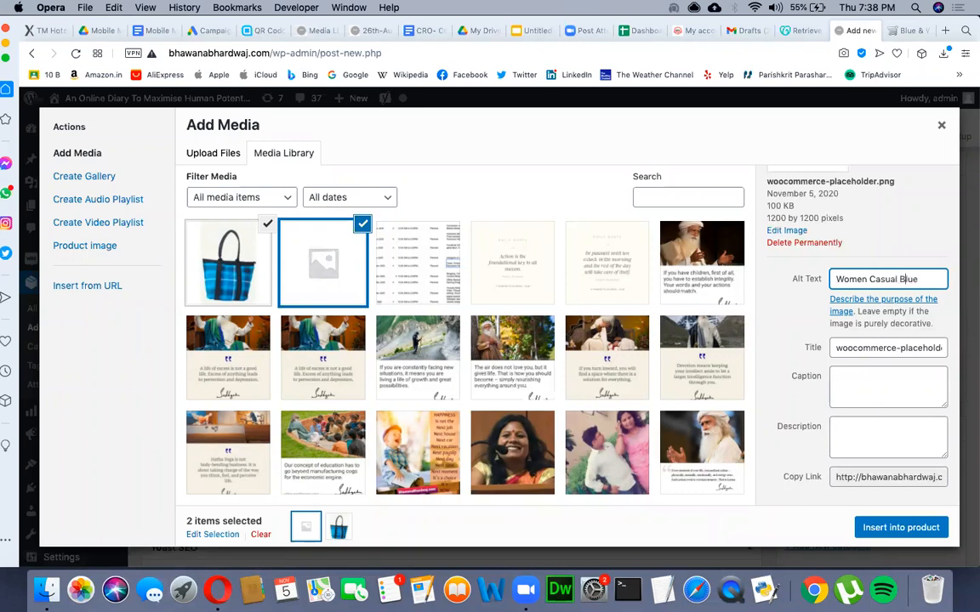
Step: Set the placeholder image's title to "womens-casual-blue" and extend its alt text to "Women Casual Blue Bag"
triple_click(876, 347)
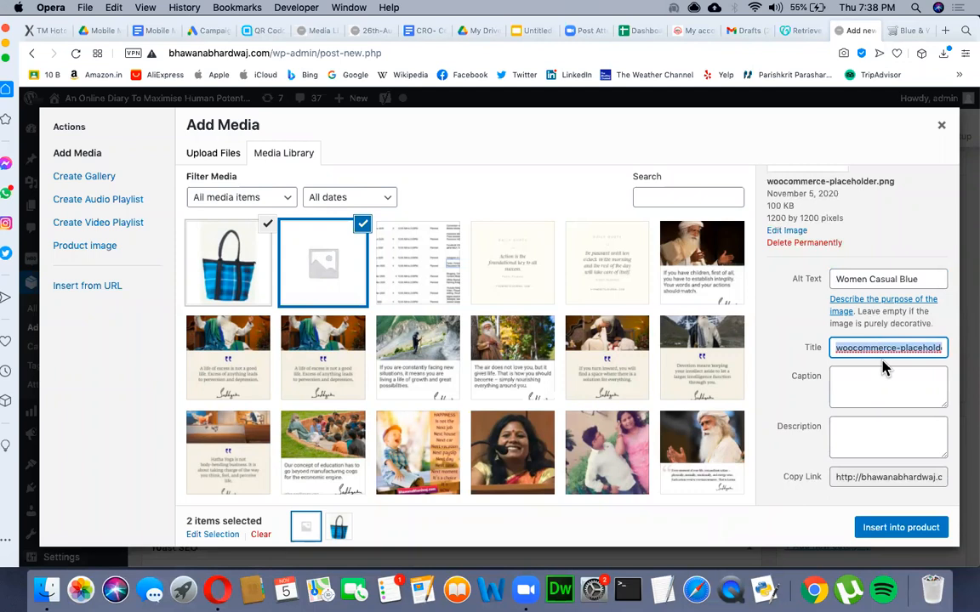
key("super+v")
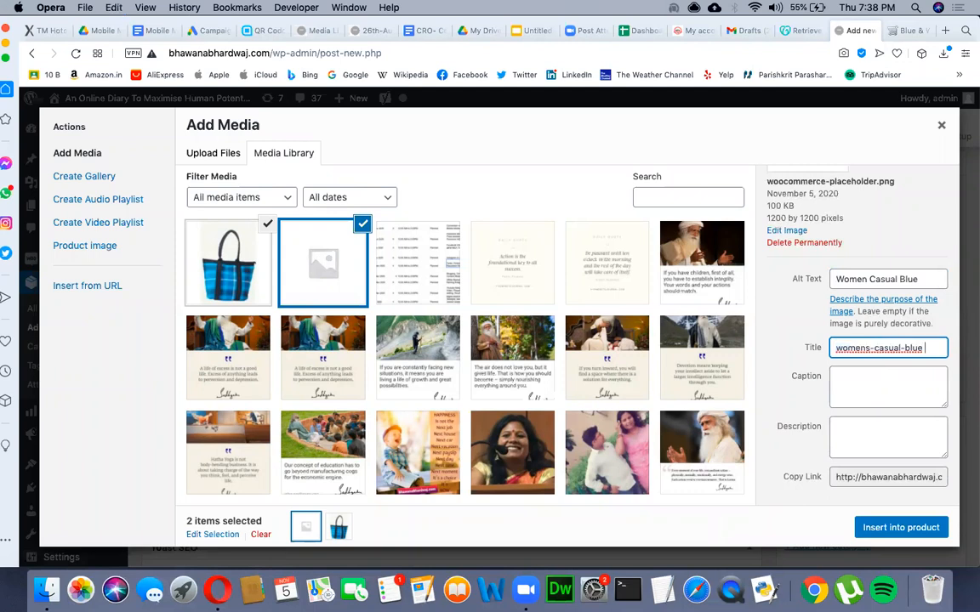
triple_click(911, 279)
key("super+c")
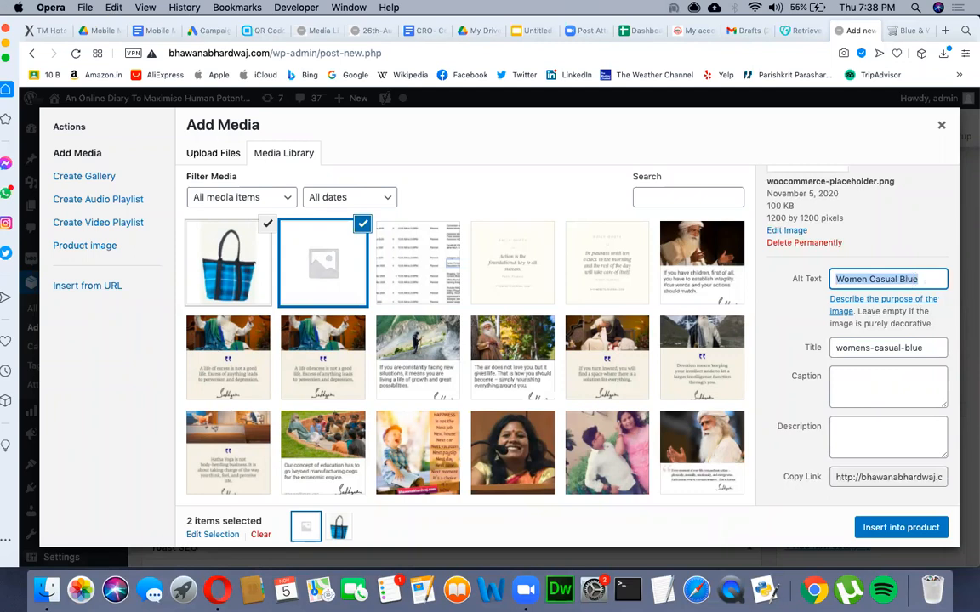
key("Right")
type("Bag")
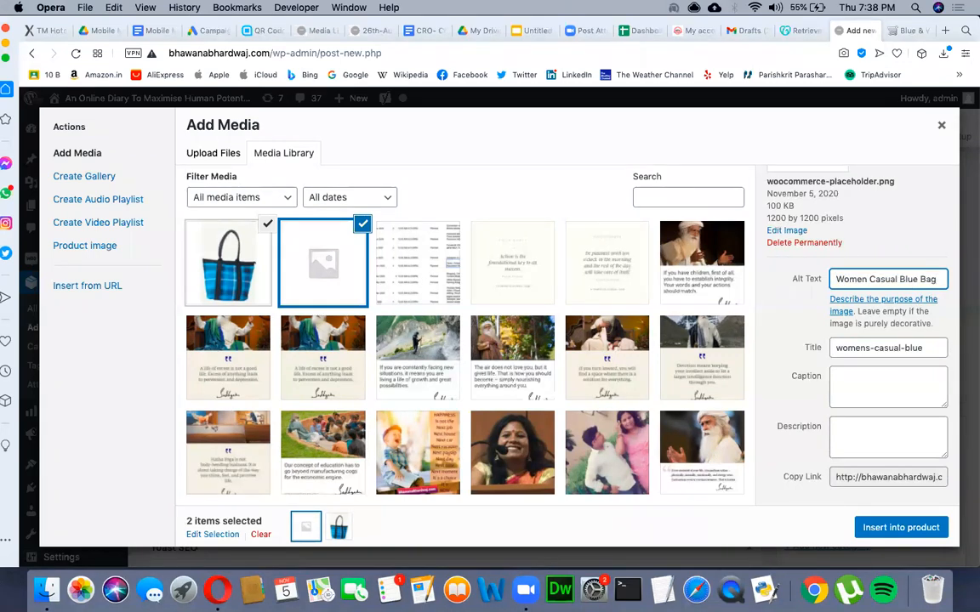
Step: Copy the alt text "Women Casual Blue Bag" into the image's title, caption and description
key("super+a")
key("super+c")
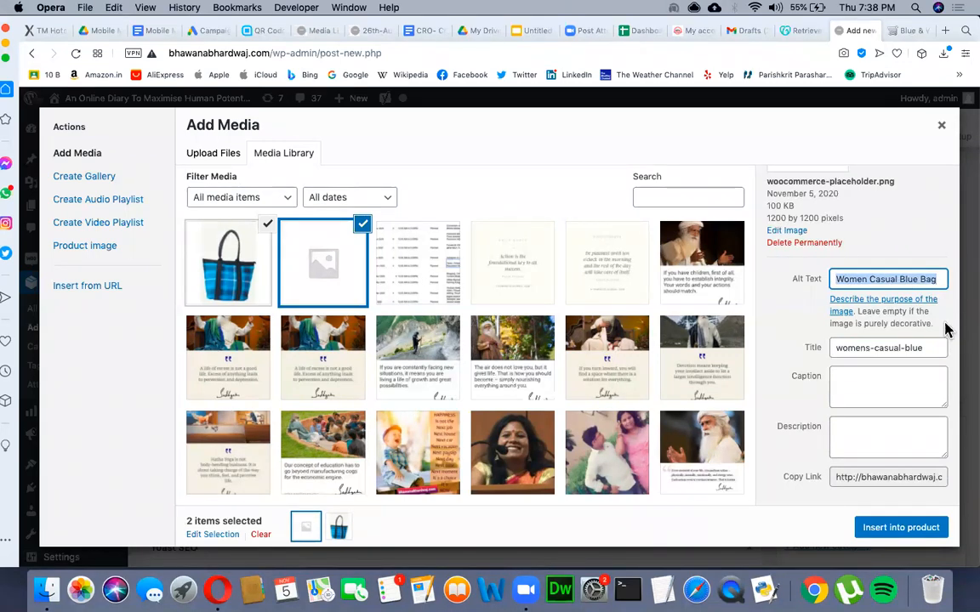
left_click(918, 344)
key("super+a")
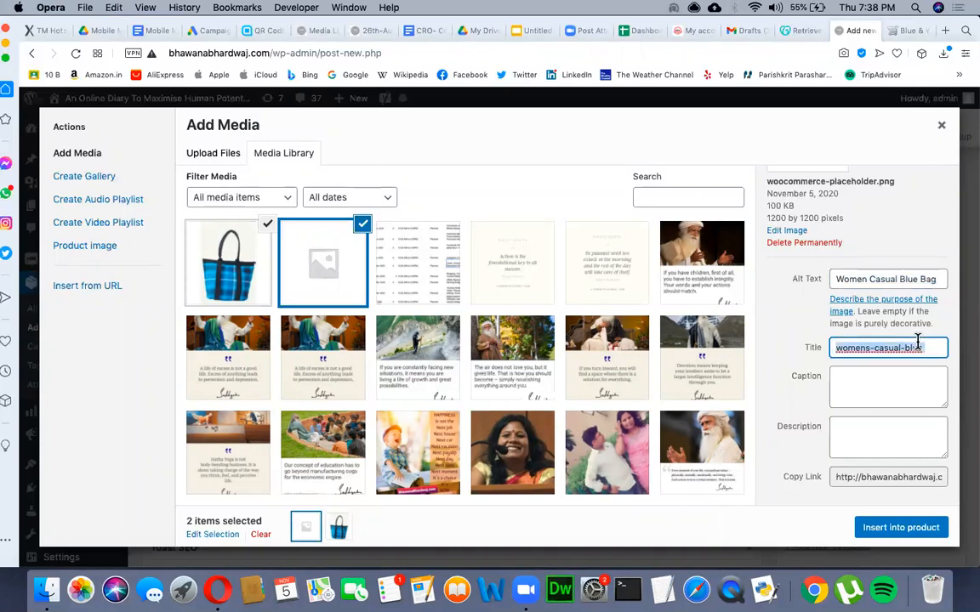
key("super+v")
left_click(894, 400)
key("super+v")
left_click(859, 434)
key("super+v")
scroll(869, 408, "down", 3)
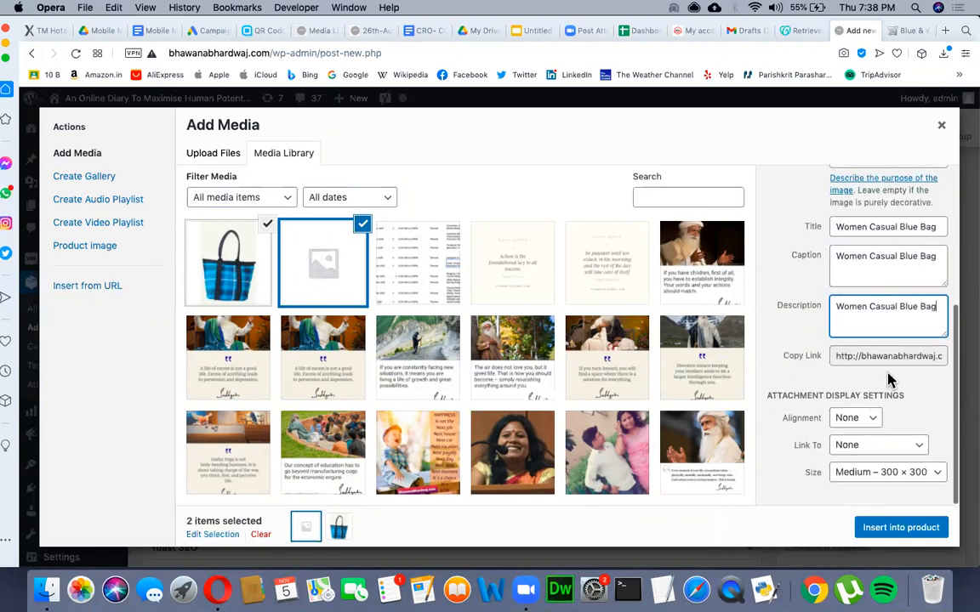
Step: Open the selected image's file link in a new browser tab to check it, and return to the Add Media dialog
left_click(875, 352)
key("super+a")
key("super+c")
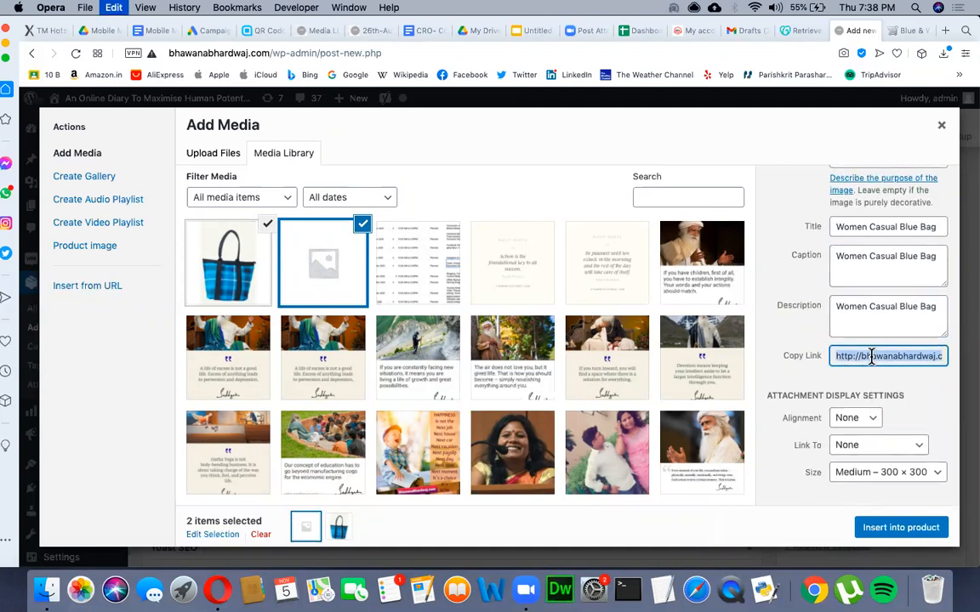
left_click(946, 32)
key("super+v")
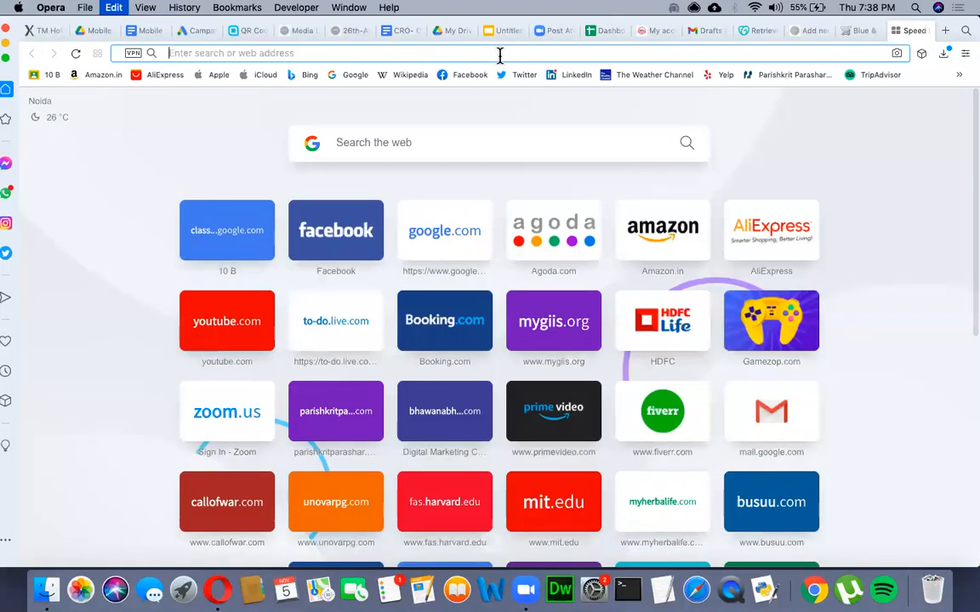
key("Return")
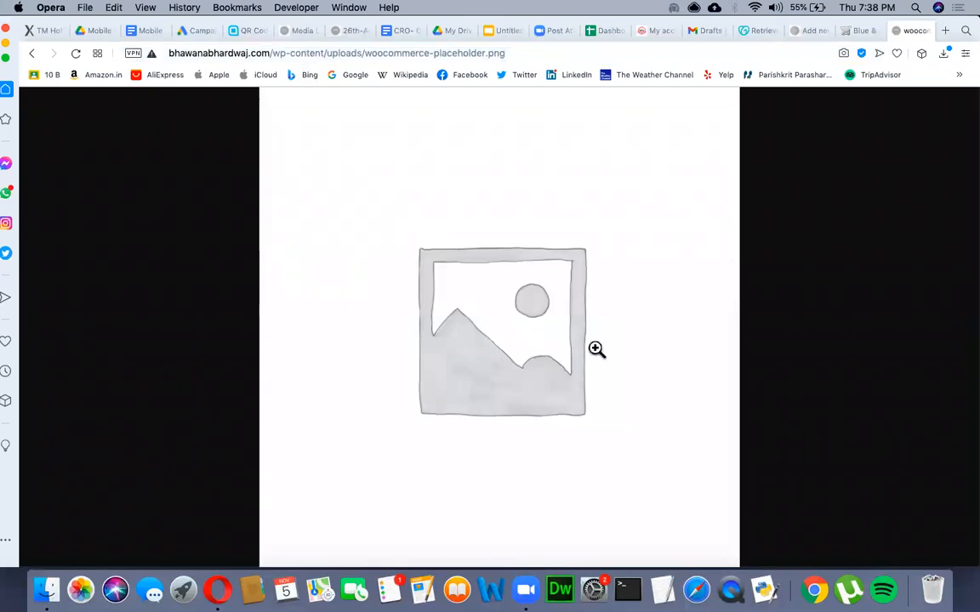
left_click(869, 32)
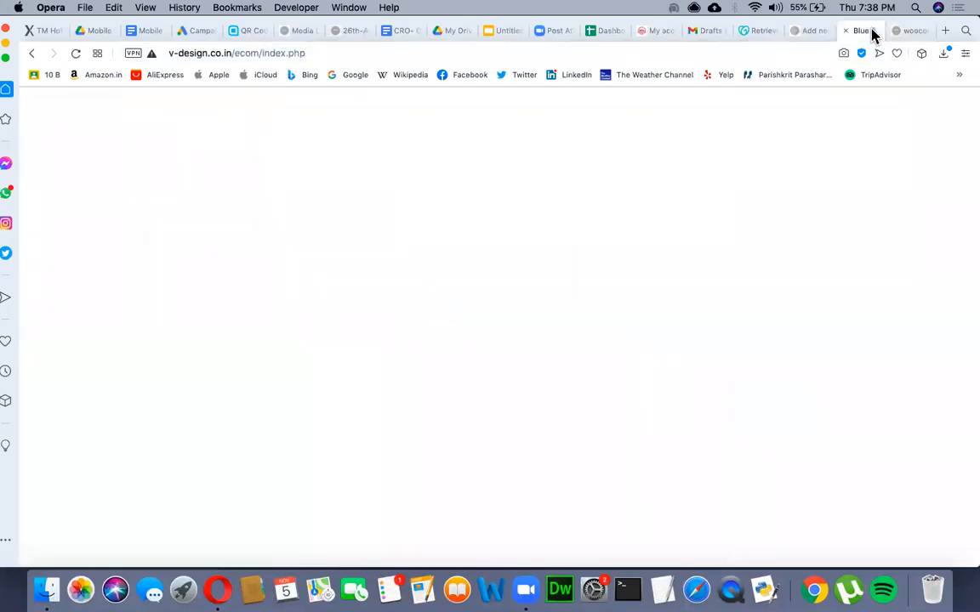
left_click(813, 32)
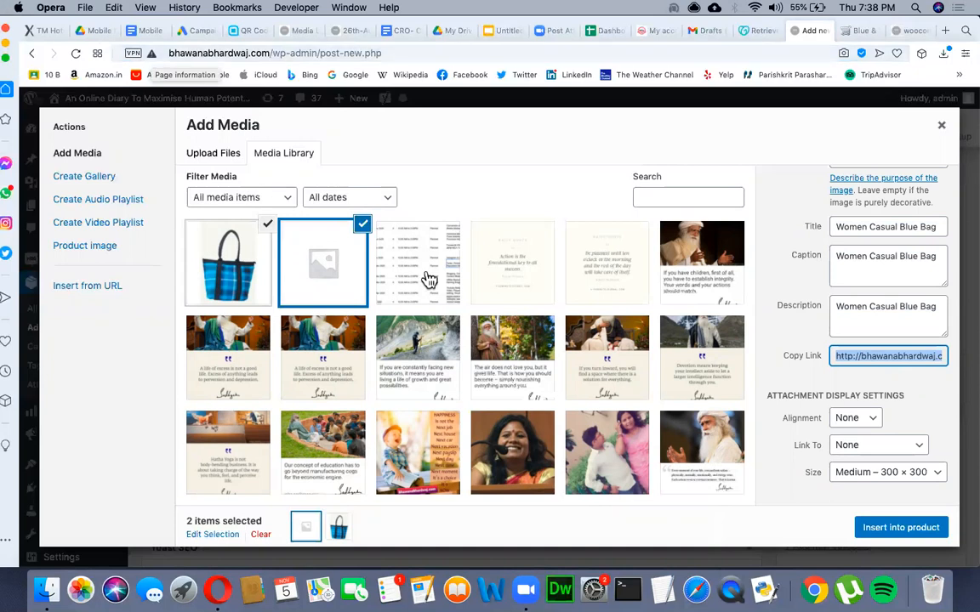
left_click(868, 355)
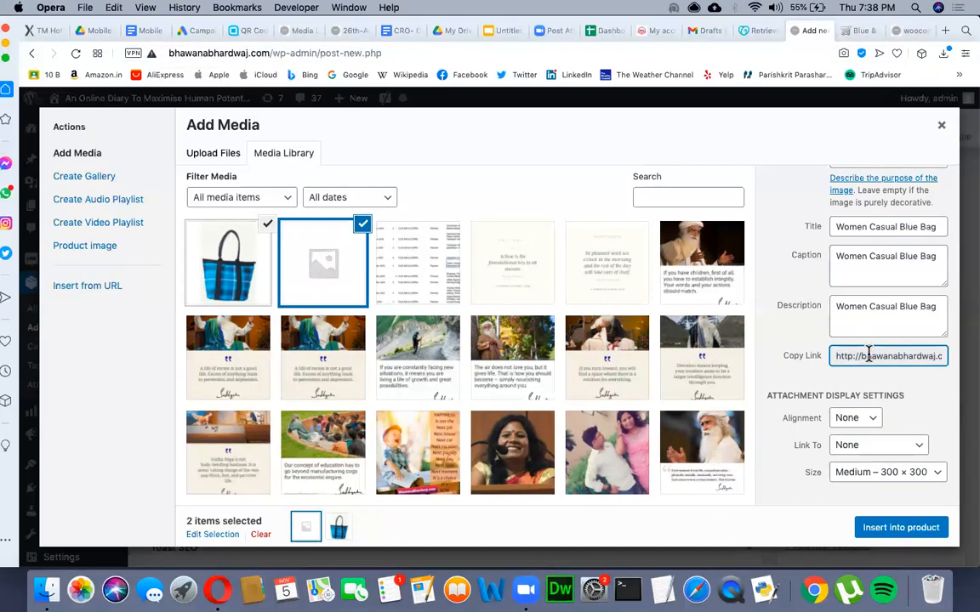
Step: Deselect the placeholder image so only the blue bag image stays selected, dismissing the page reload prompts
key("super+r")
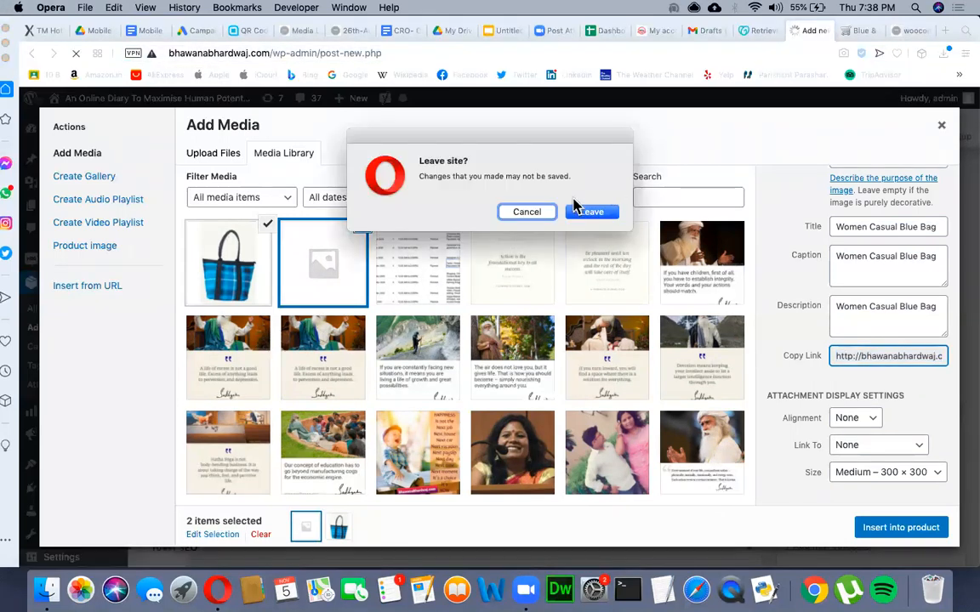
left_click(529, 215)
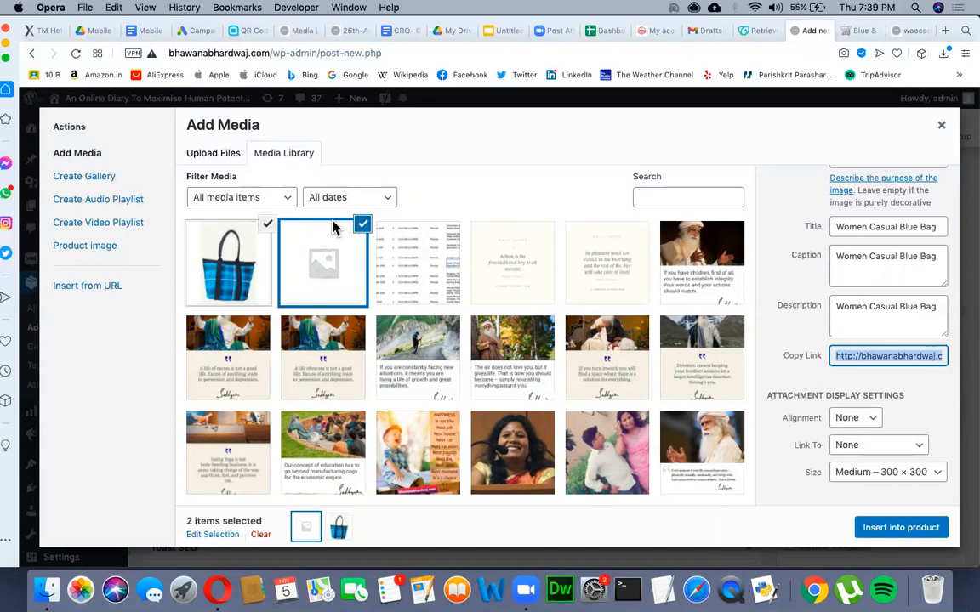
left_click(368, 229)
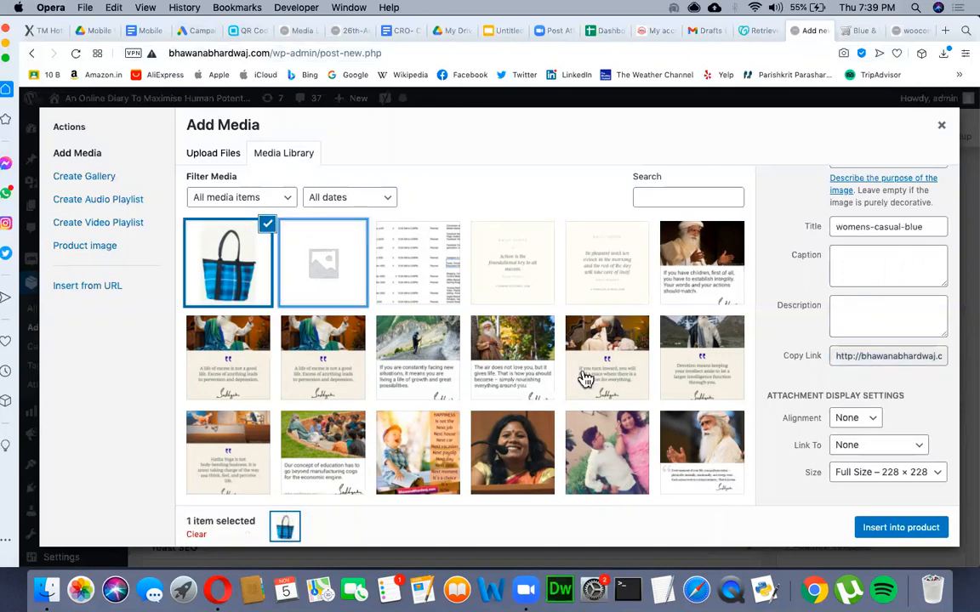
left_click(868, 358)
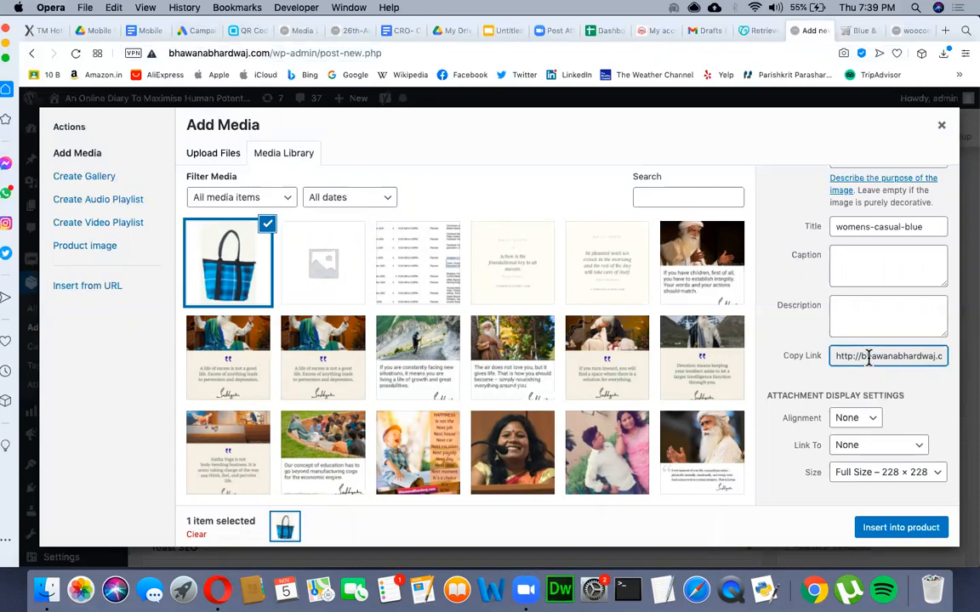
scroll(868, 358, "left", 3)
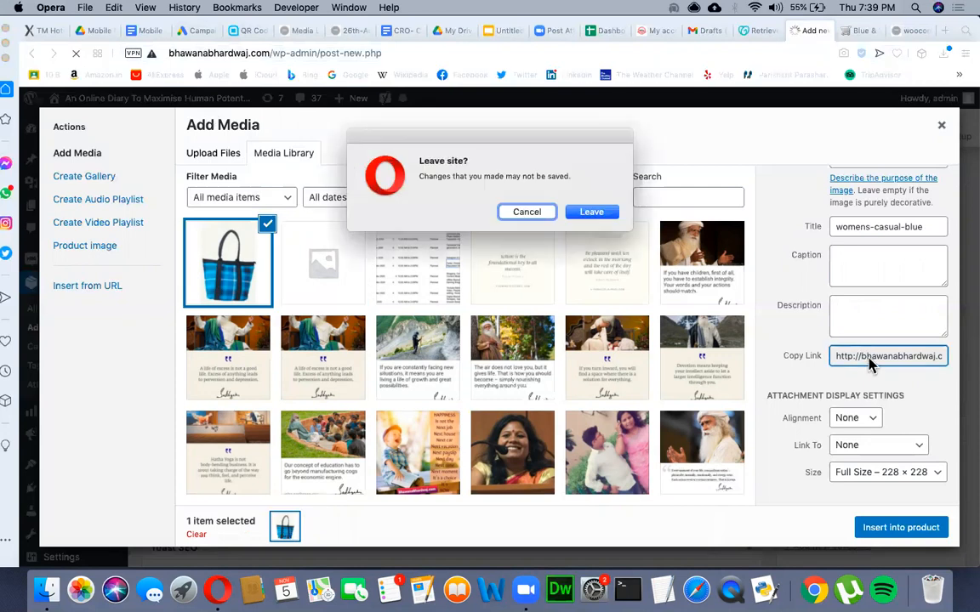
left_click(527, 213)
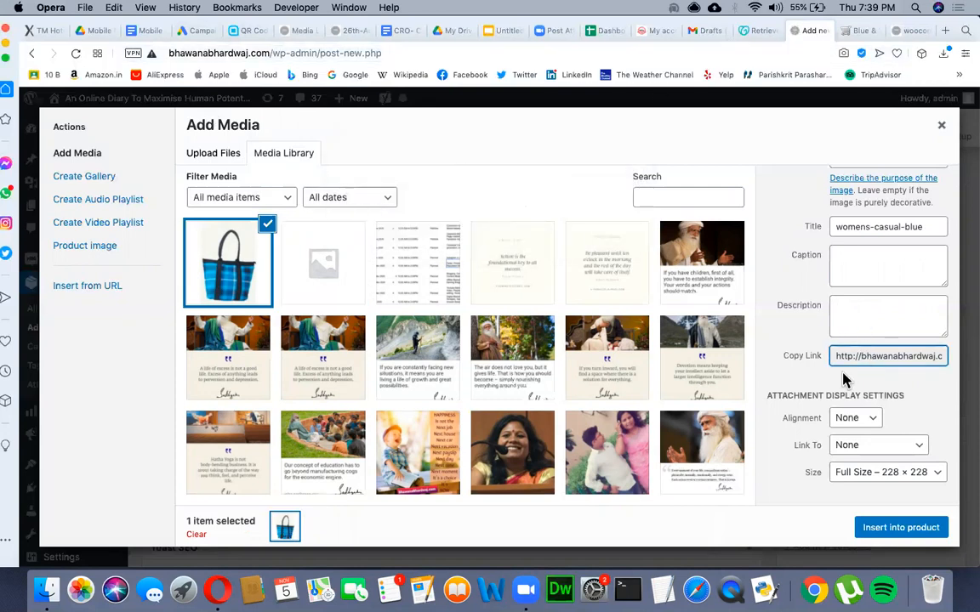
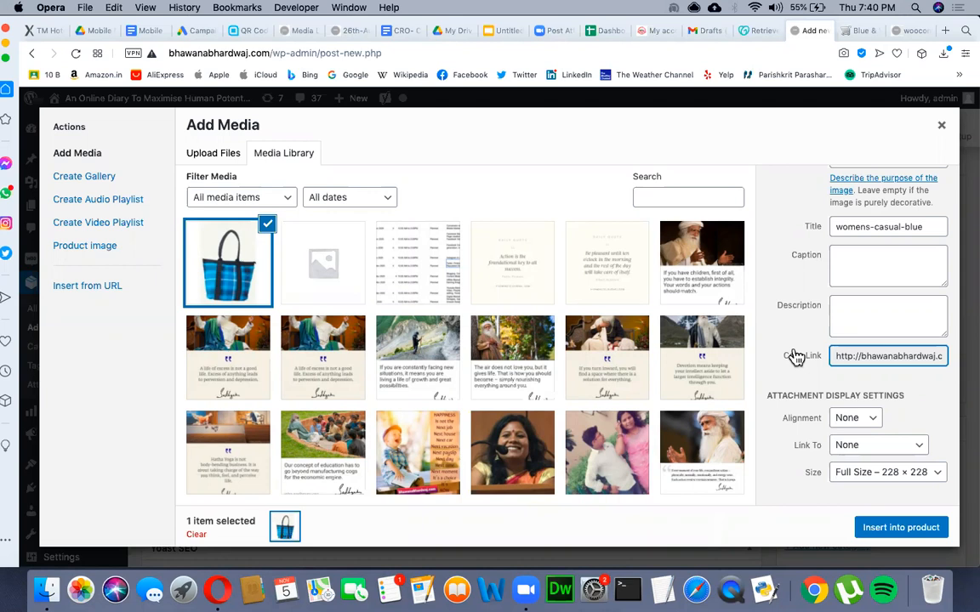
Step: Search the web for Stack Overflow in a new browser tab and look through its home page down to the Public Q&A section
left_click(945, 33)
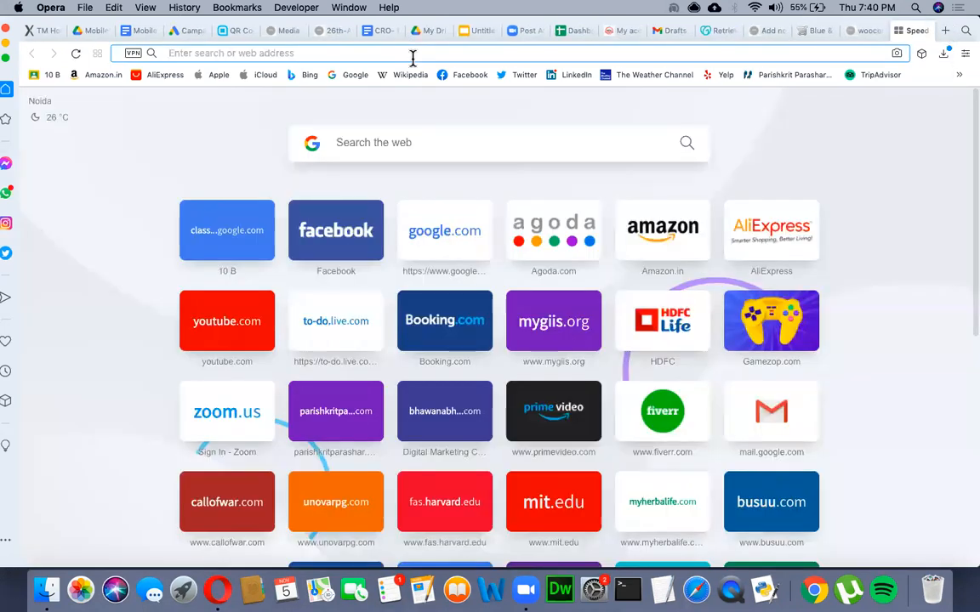
type("stack")
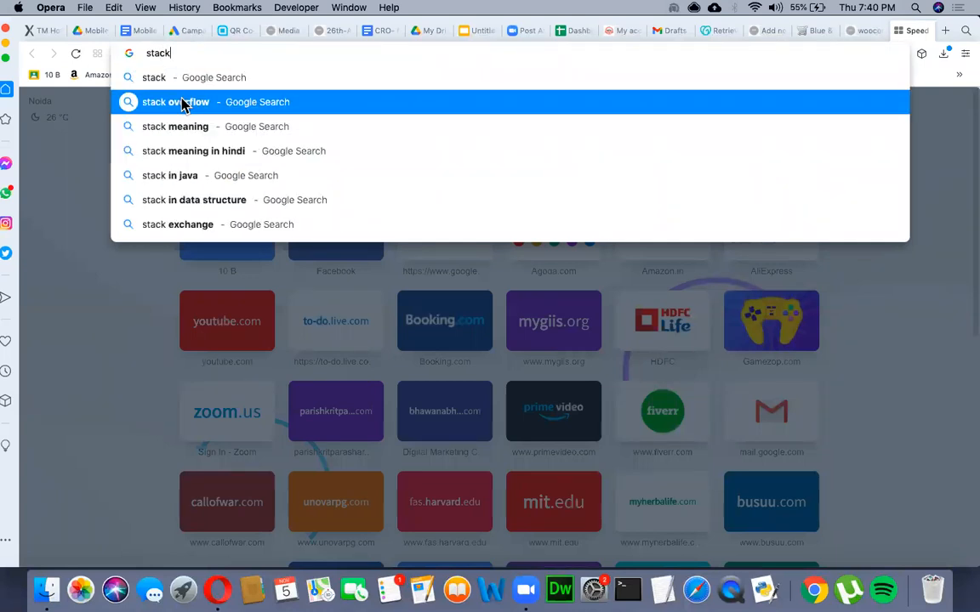
left_click(155, 101)
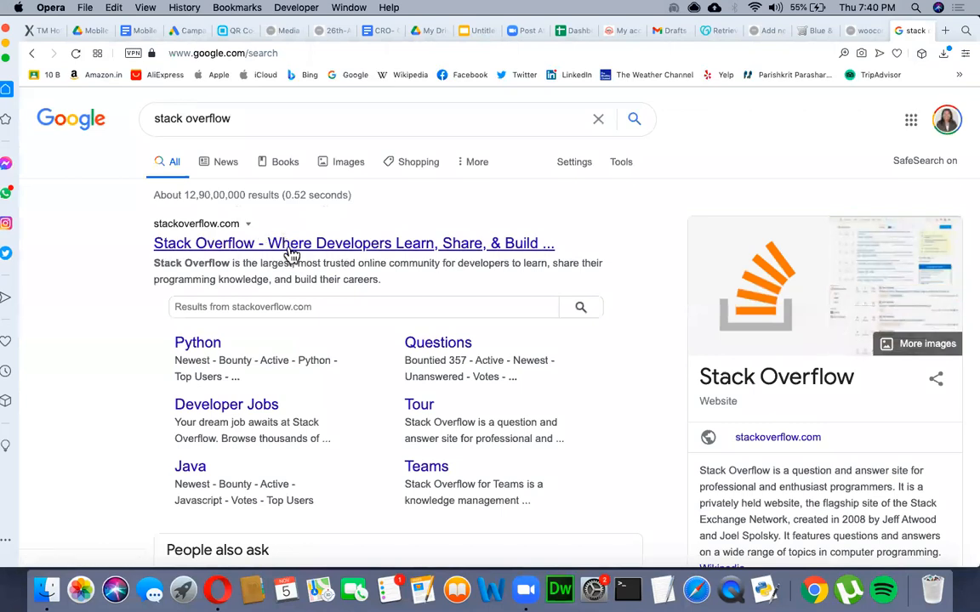
left_click(290, 253)
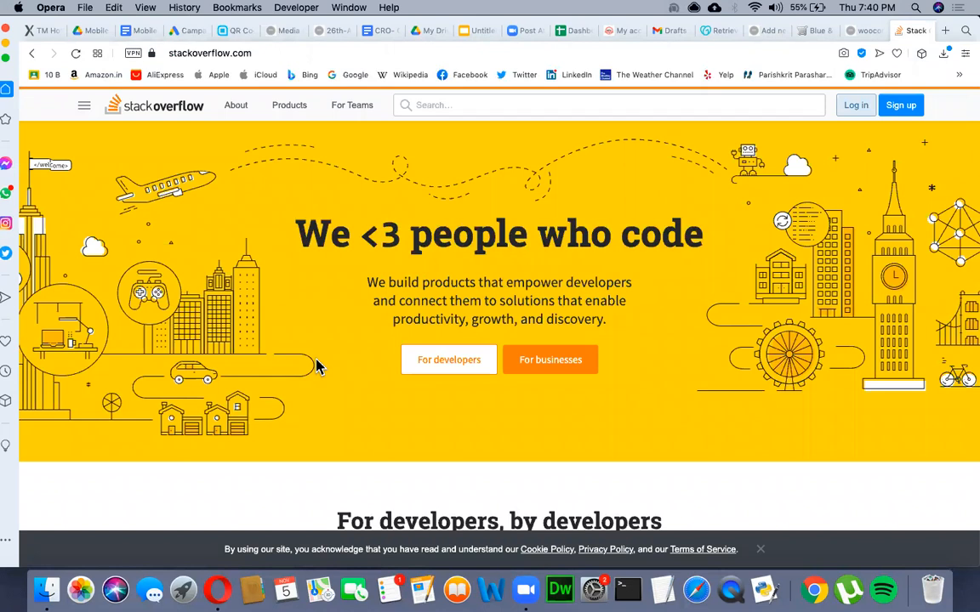
scroll(352, 399, "down", 5)
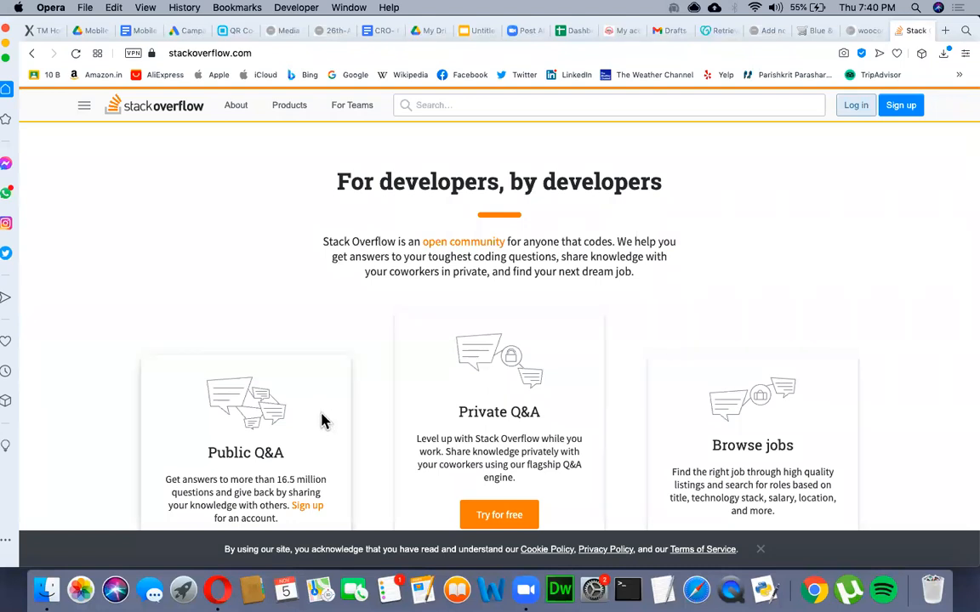
scroll(324, 420, "down", 3)
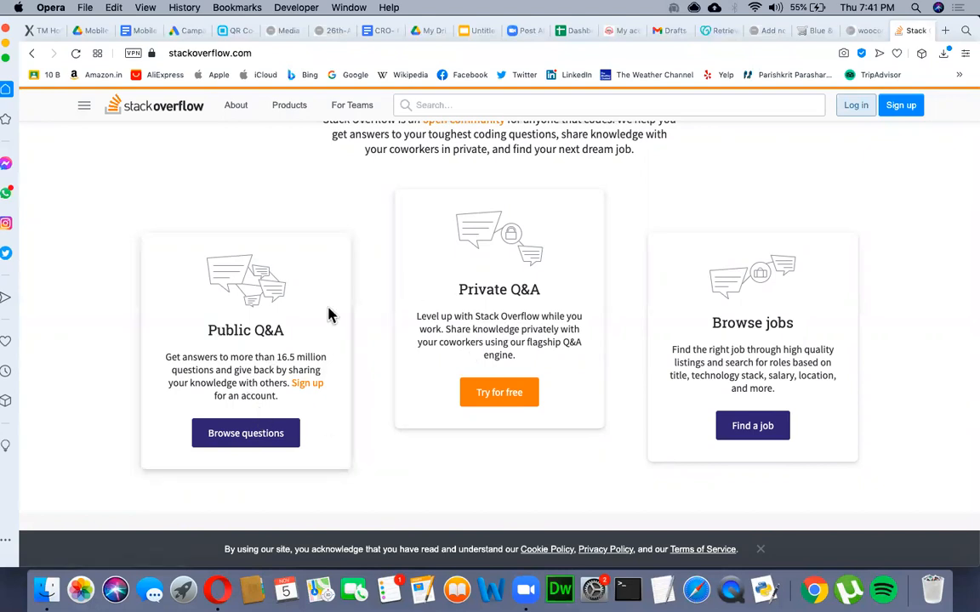
Step: Close the browser tab showing the placeholder image and return to the Add Media dialog
left_click(870, 32)
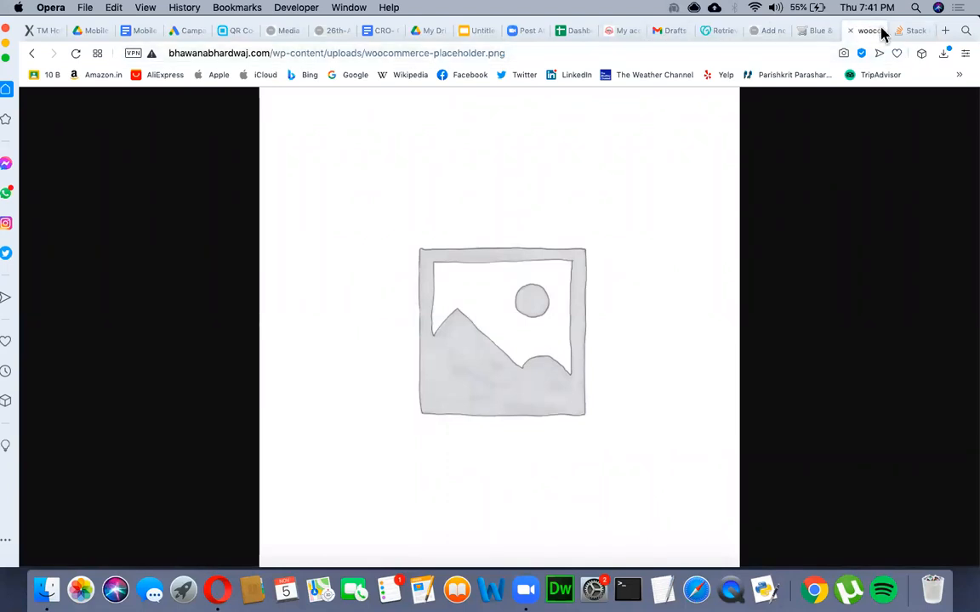
left_click(852, 31)
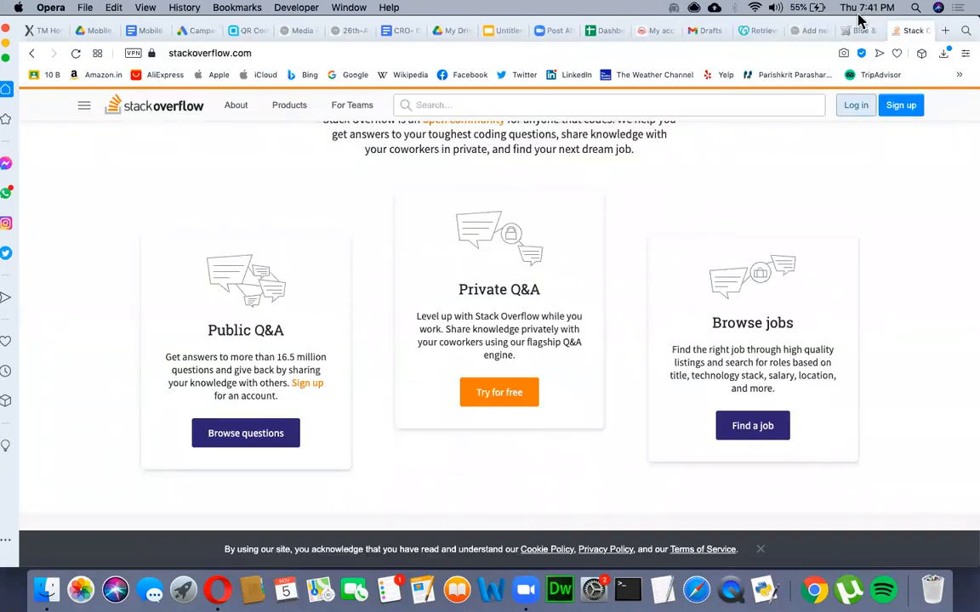
left_click(810, 34)
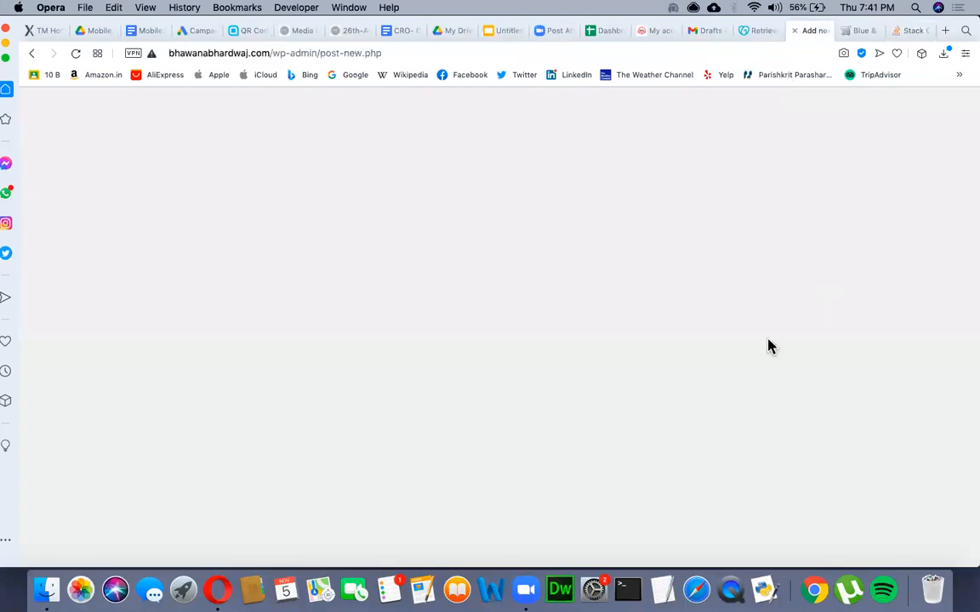
Step: Open the blue bag image's file link in place of the V-Design product page and examine the womens-casual-blue.jpg address
left_click(888, 355)
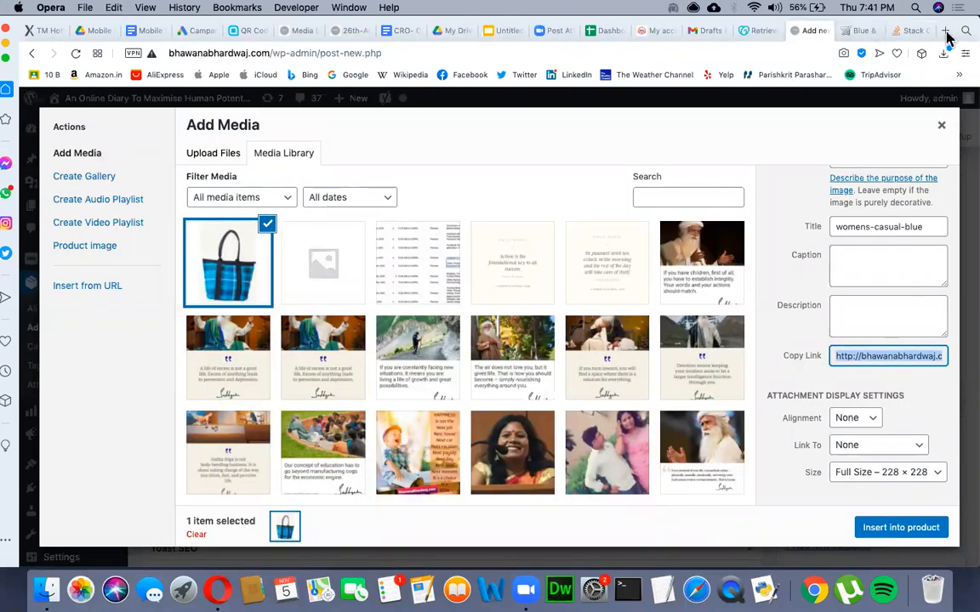
left_click(874, 31)
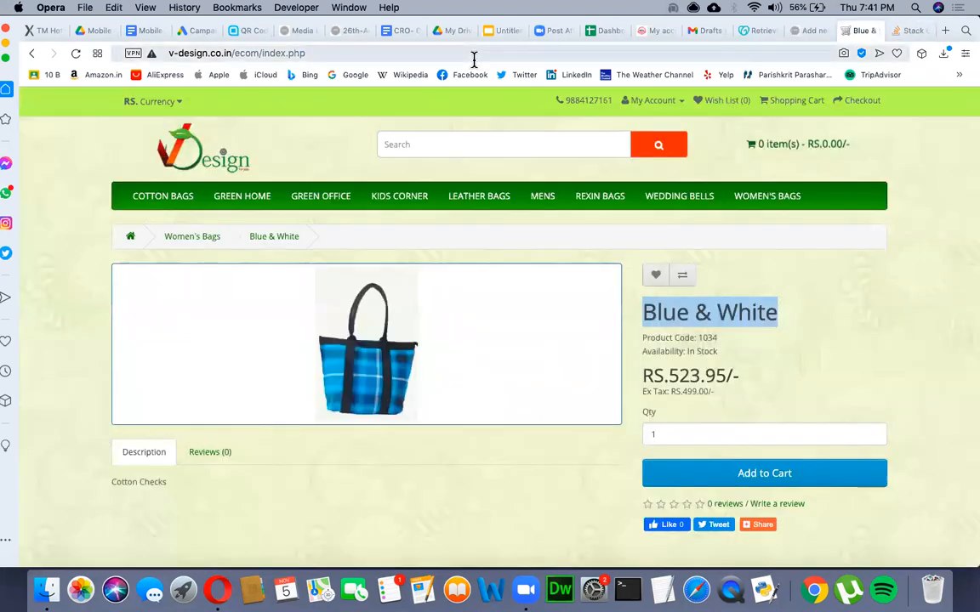
left_click(474, 56)
type("http://bhawanabhardwaj.com/wp-content/uploads/2020/11/womens-casual-blue.jpg")
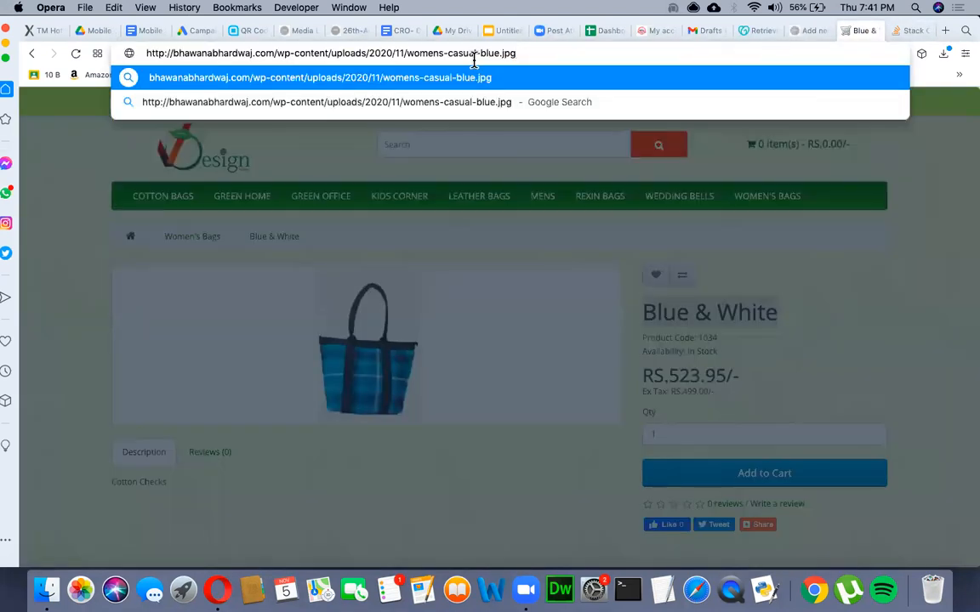
key("Return")
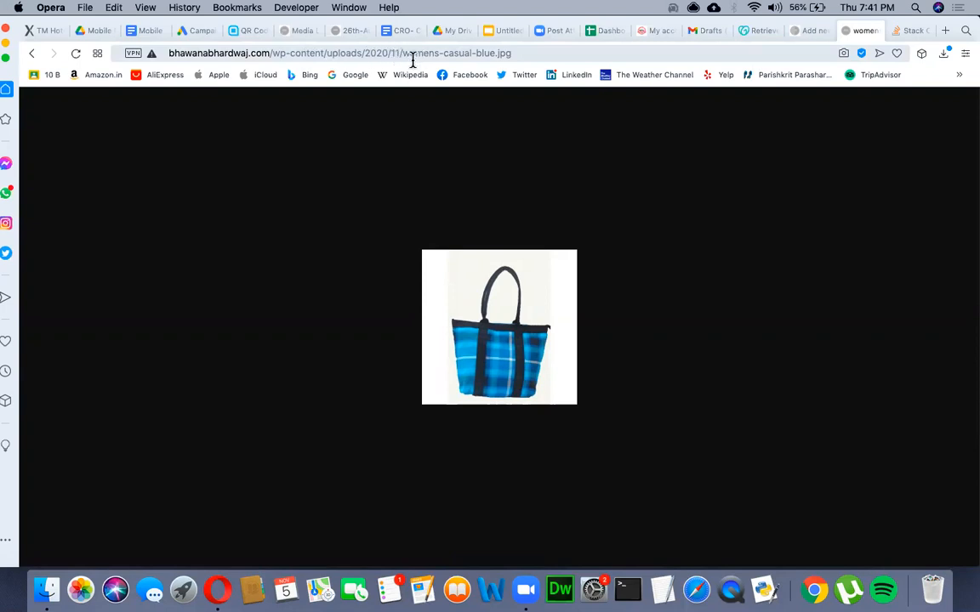
left_click_drag(404, 55, 513, 54)
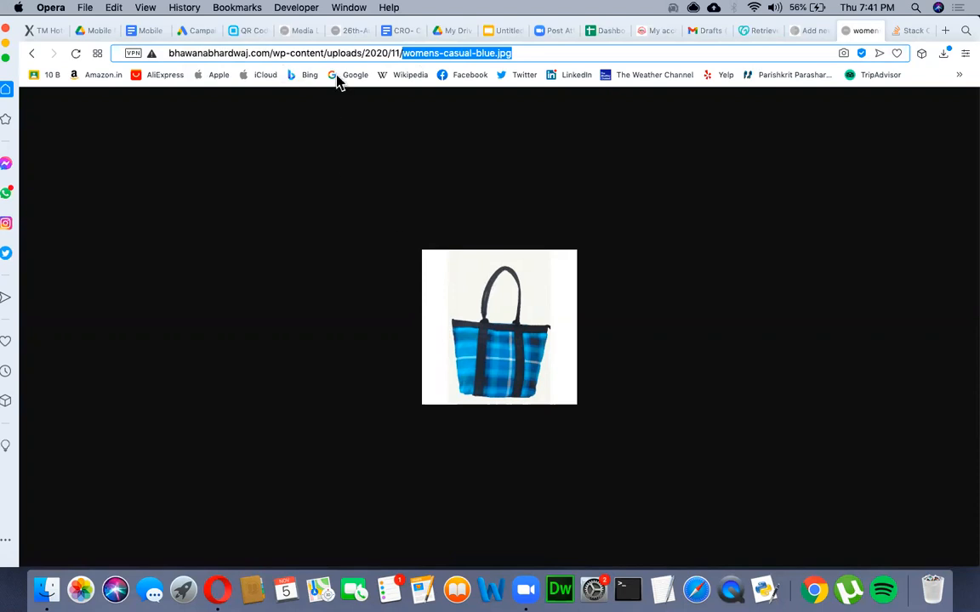
left_click_drag(169, 55, 587, 65)
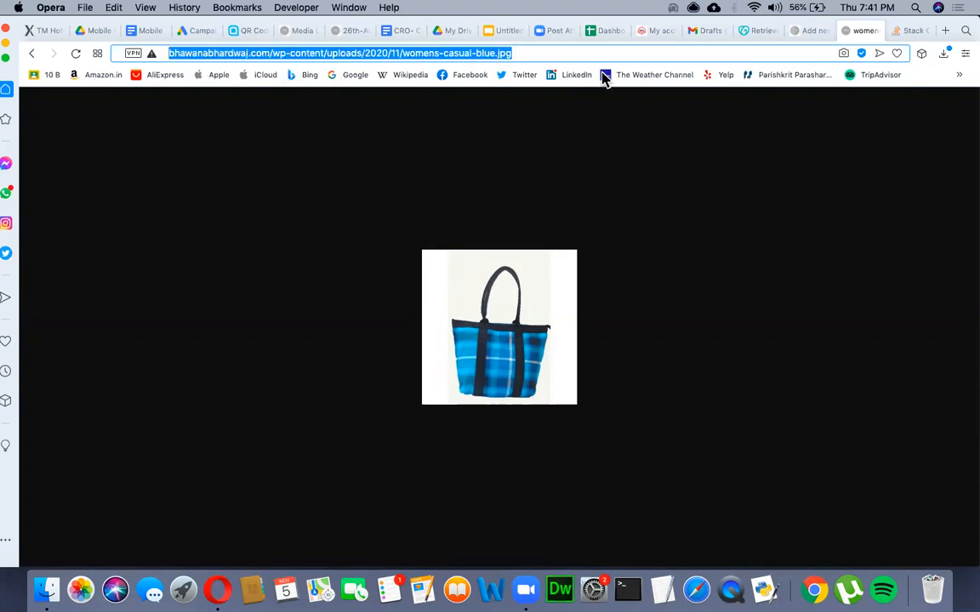
Step: In the Add Media dialog, set the bag image's alignment to Center and its link target to Custom URL
left_click(817, 31)
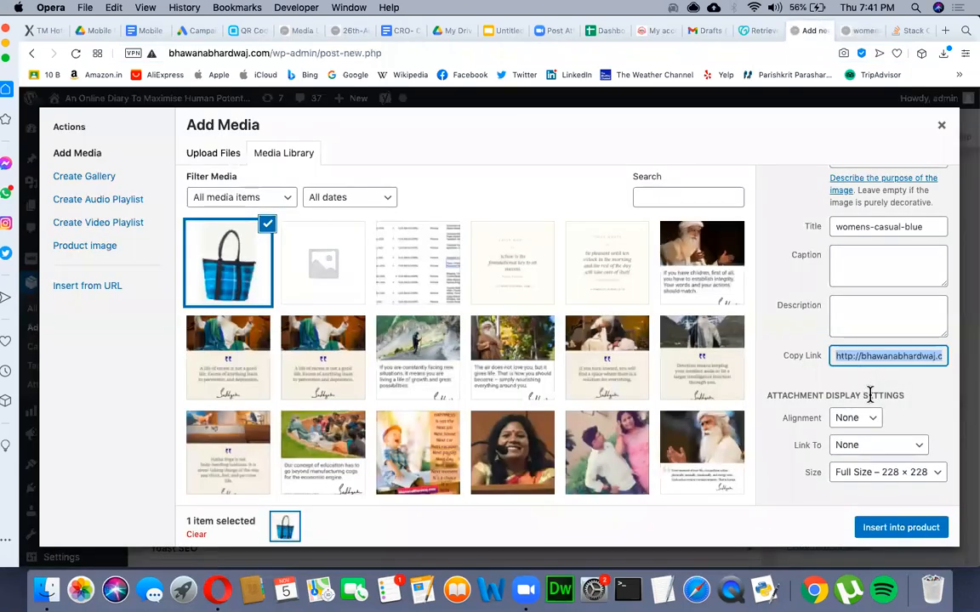
left_click(869, 421)
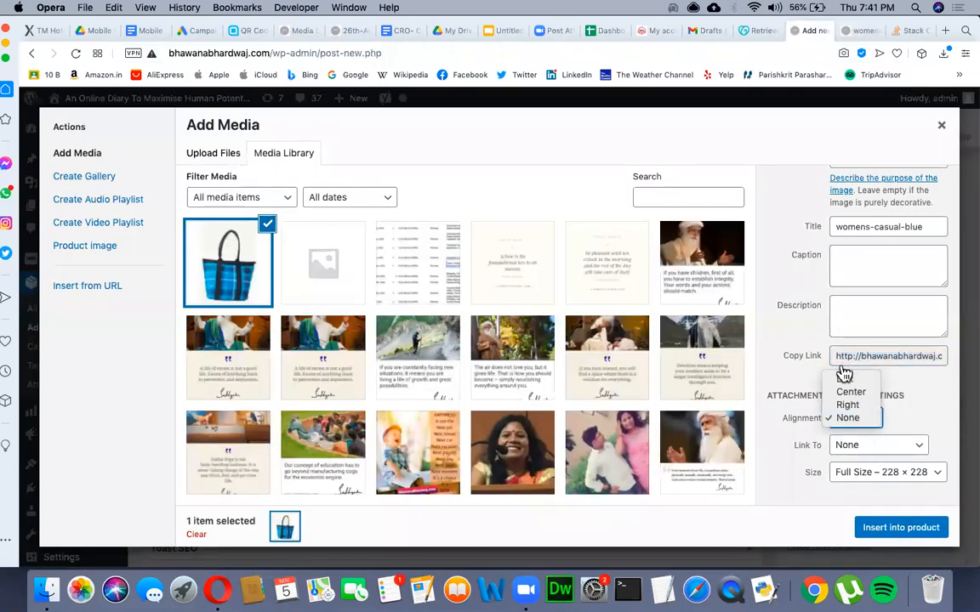
left_click(850, 394)
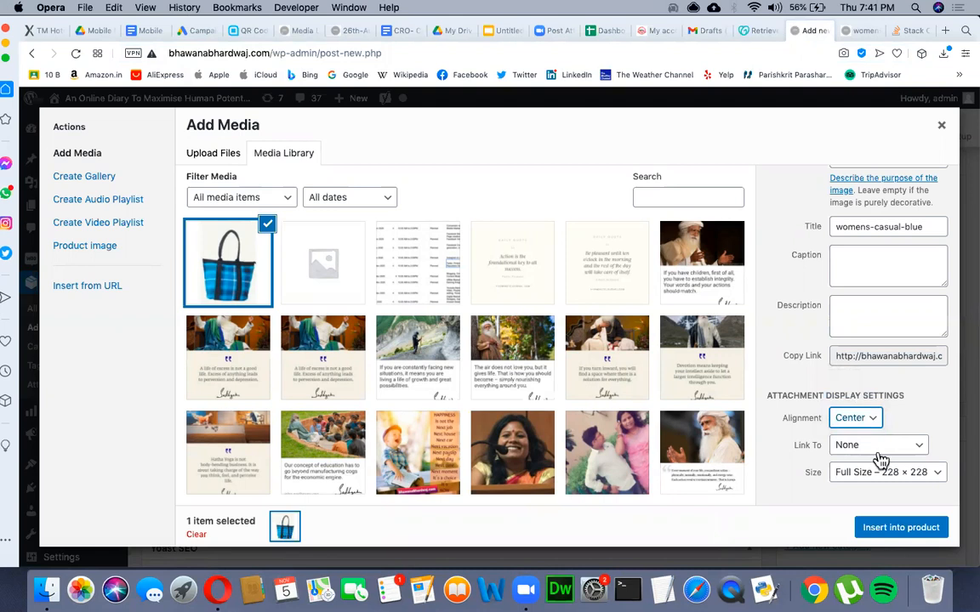
left_click(879, 451)
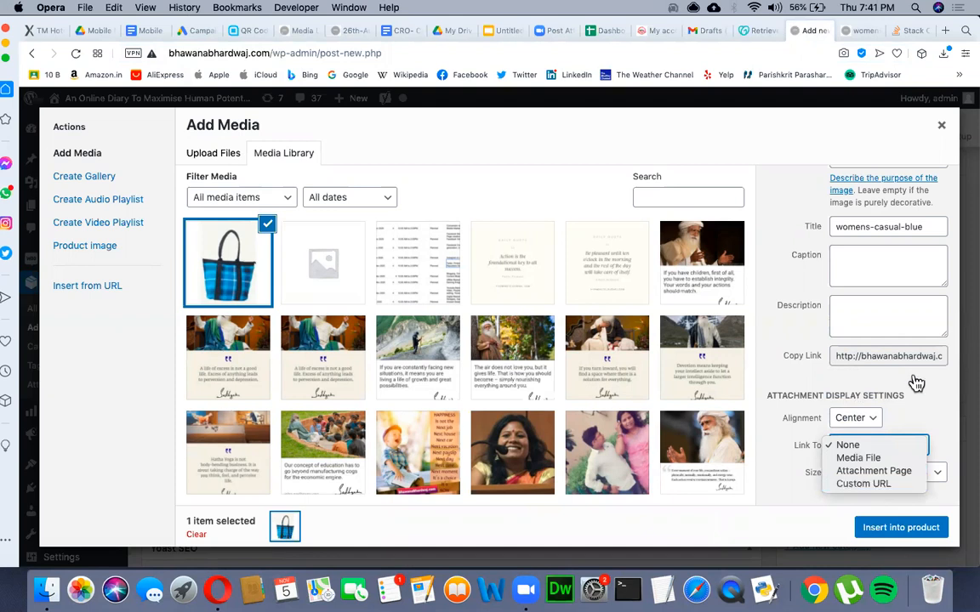
left_click(881, 484)
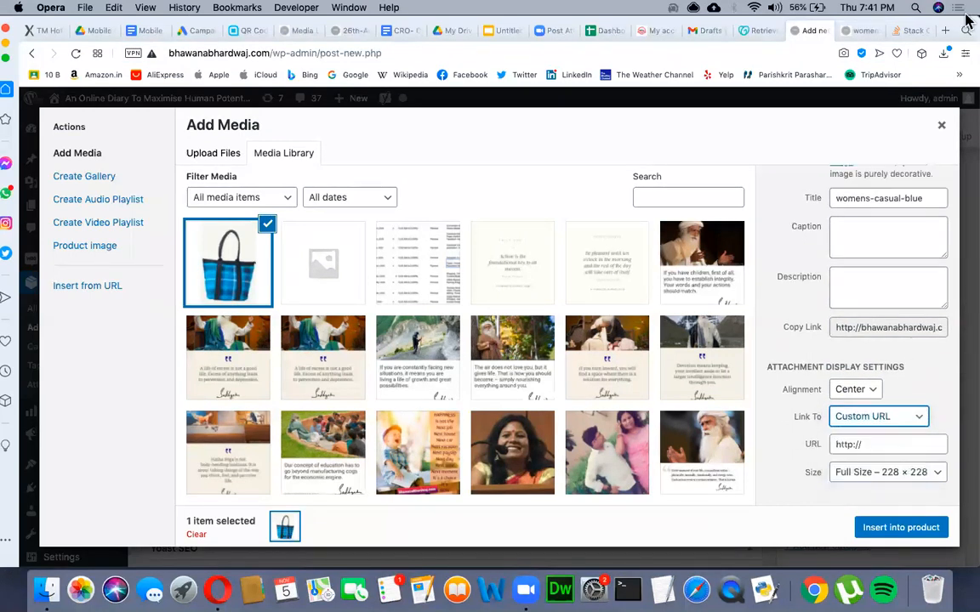
Step: Copy the full address of womens-casual-blue.jpg from its browser tab and paste it as the bag image's custom link URL
left_click(866, 31)
left_click(358, 53)
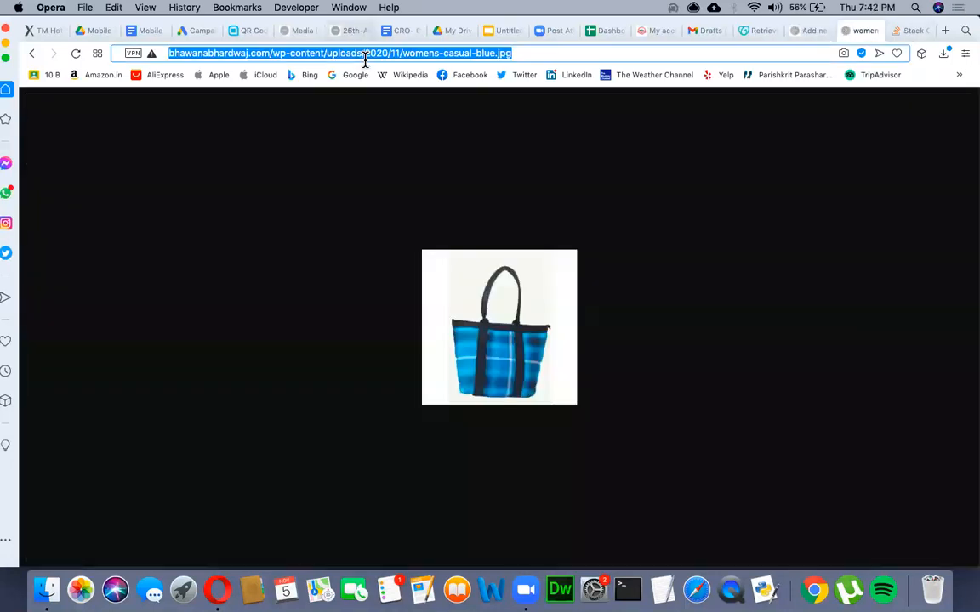
left_click(358, 51)
triple_click(357, 51)
key("super+c")
left_click(814, 31)
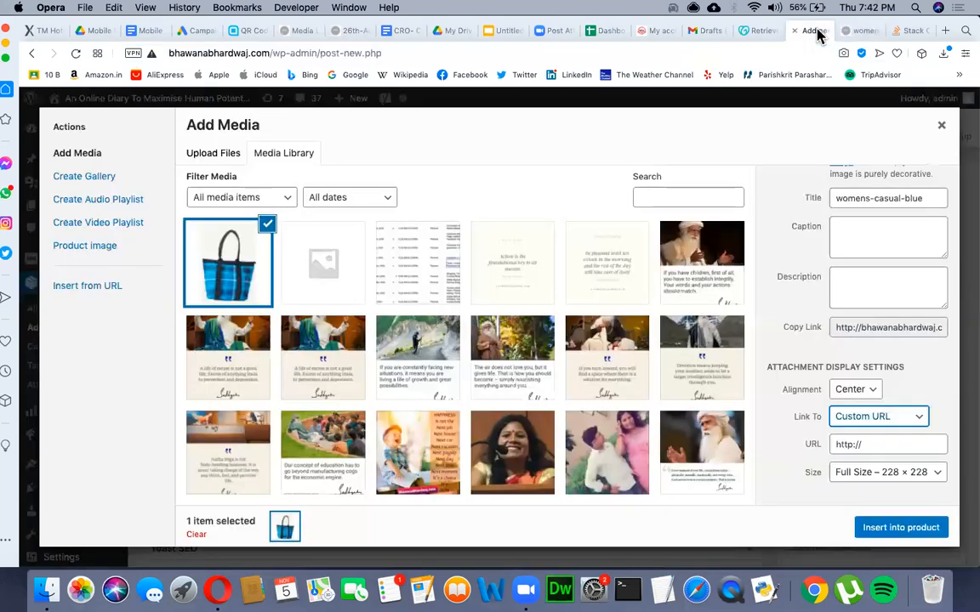
left_click(874, 446)
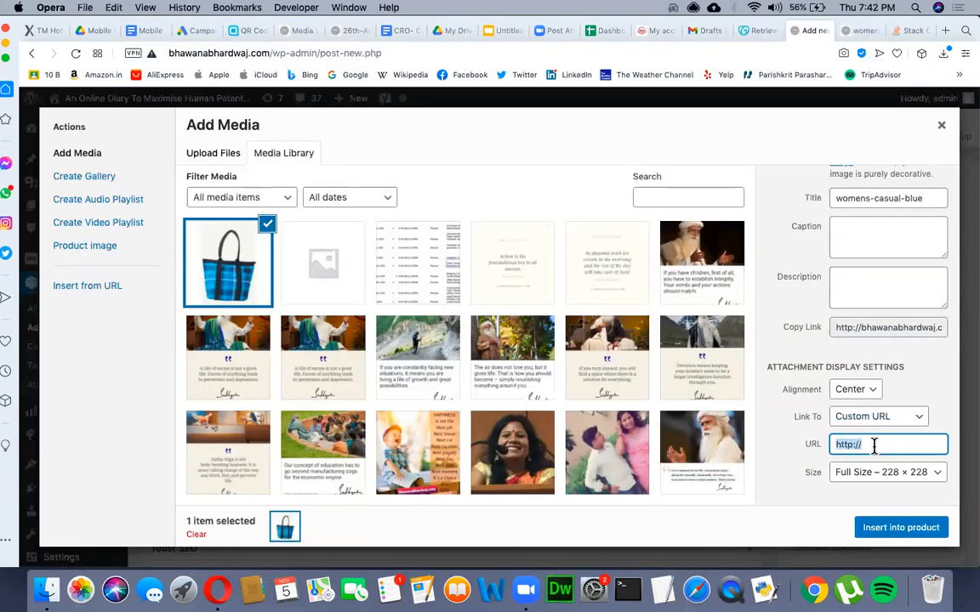
key("super+v")
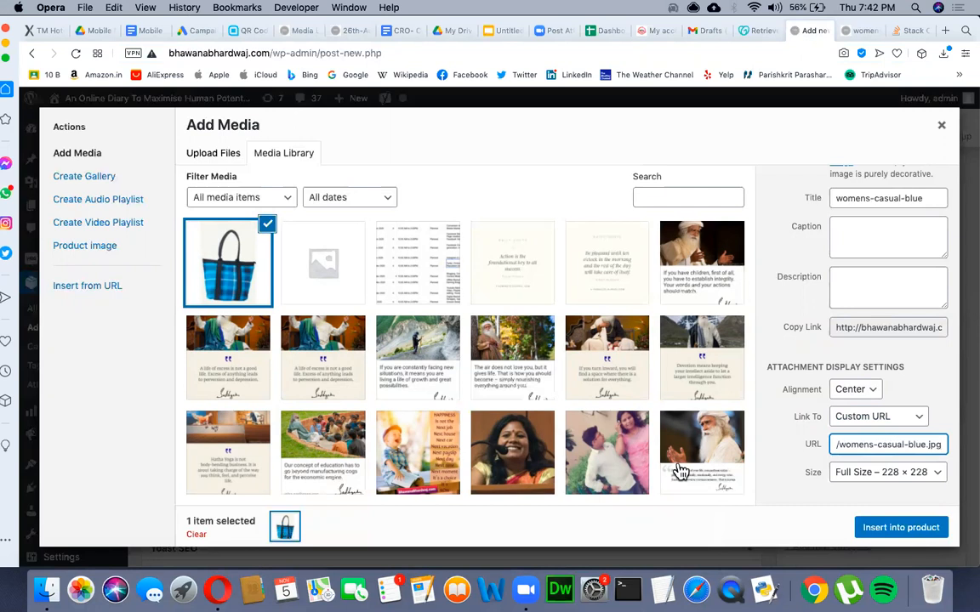
Step: Insert the bag image into the product description at Full Size – 228 × 228 and add an empty line in the description
left_click(907, 474)
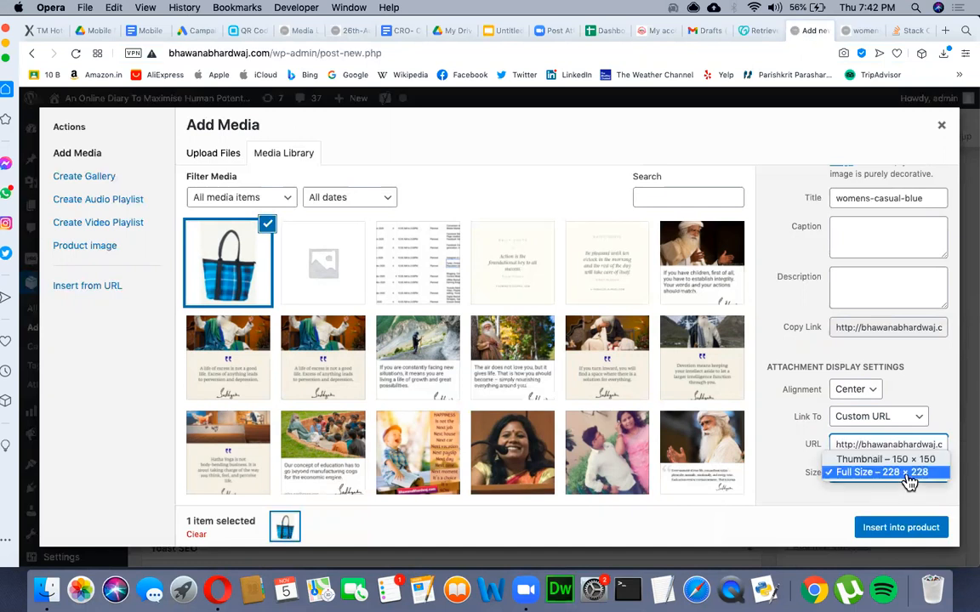
left_click(868, 472)
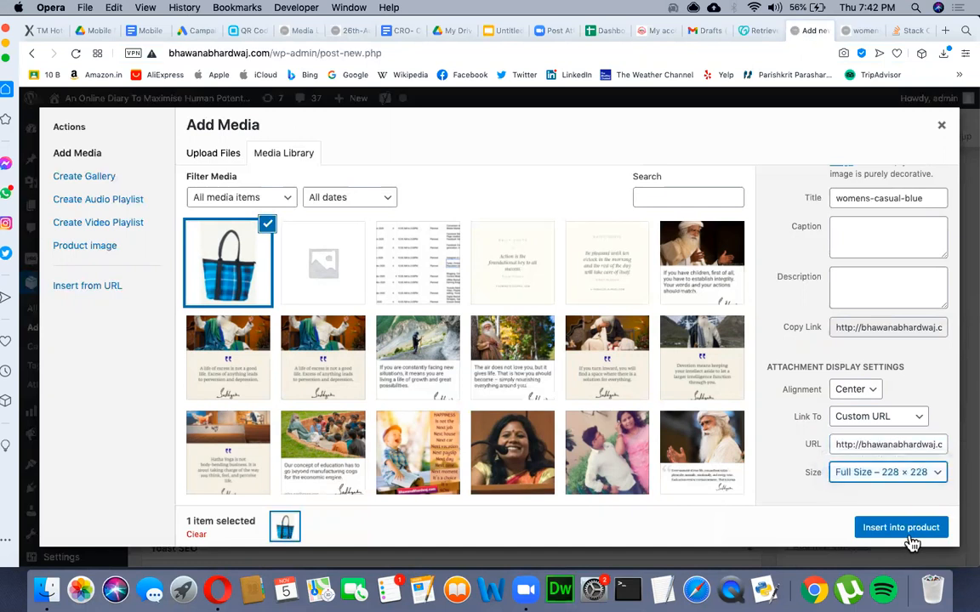
left_click(909, 534)
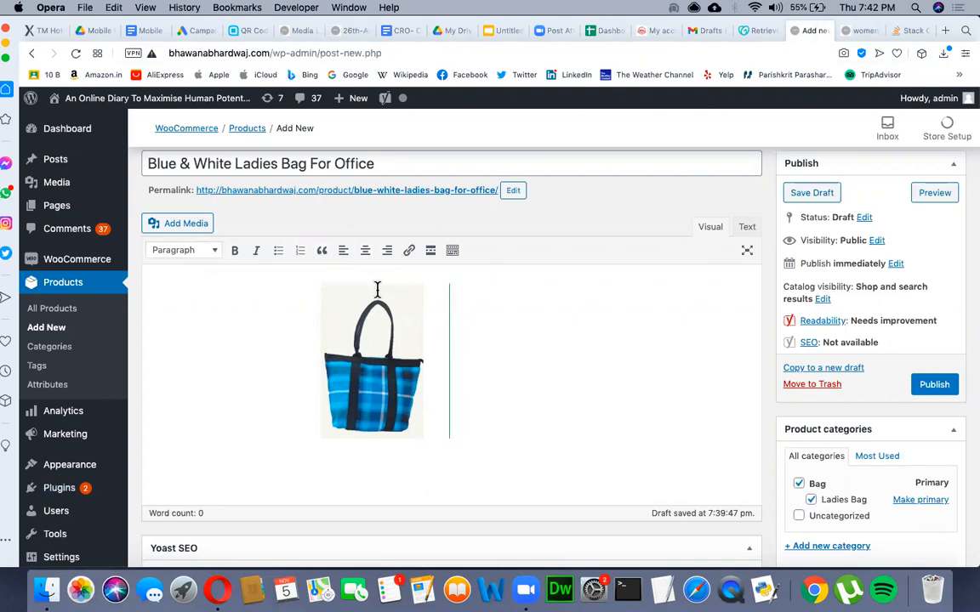
key("Return")
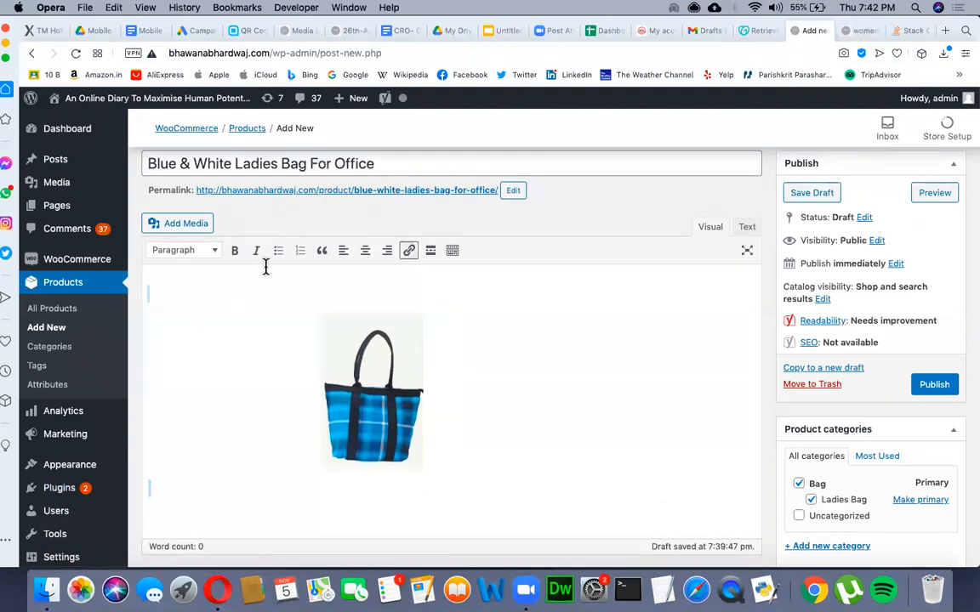
Step: Format the empty line above the bag image as Heading 1 and clear the image address pasted into it
left_click(212, 251)
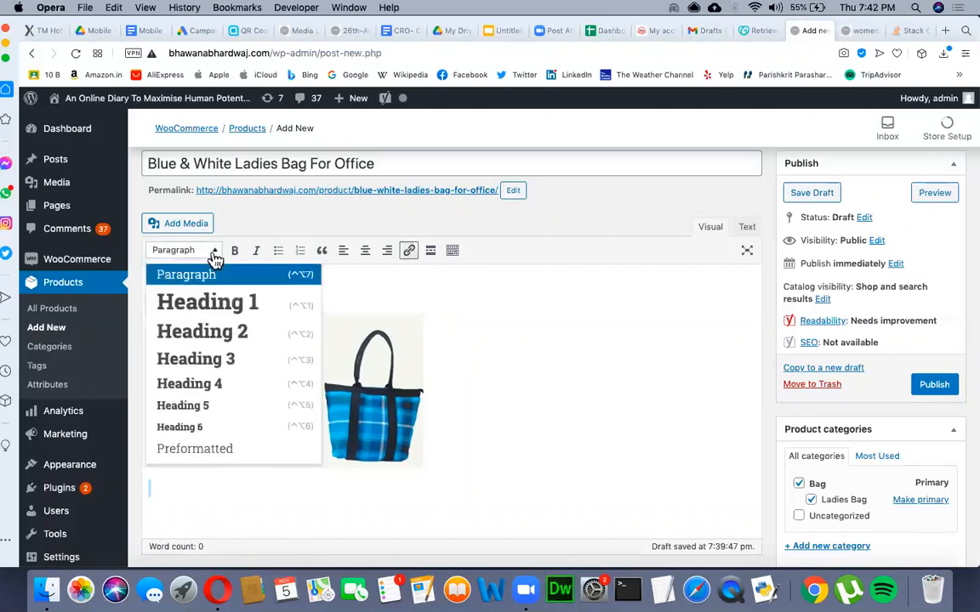
left_click(233, 308)
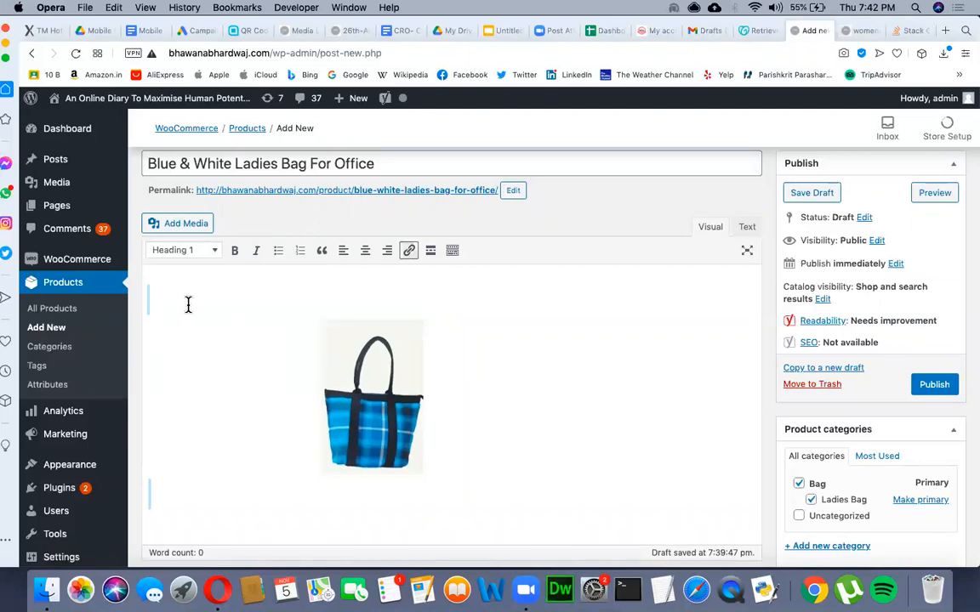
key("super+v")
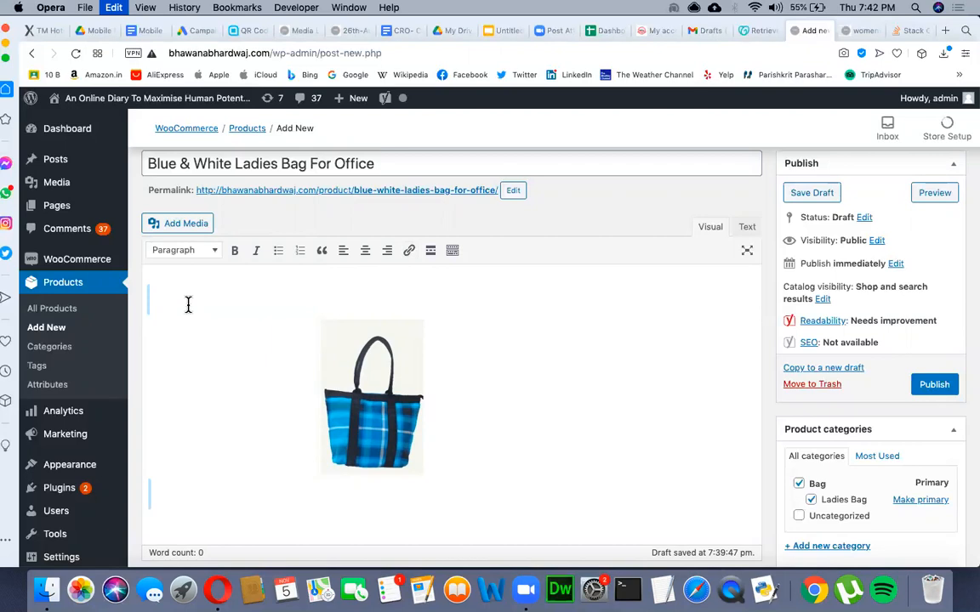
key("super+z")
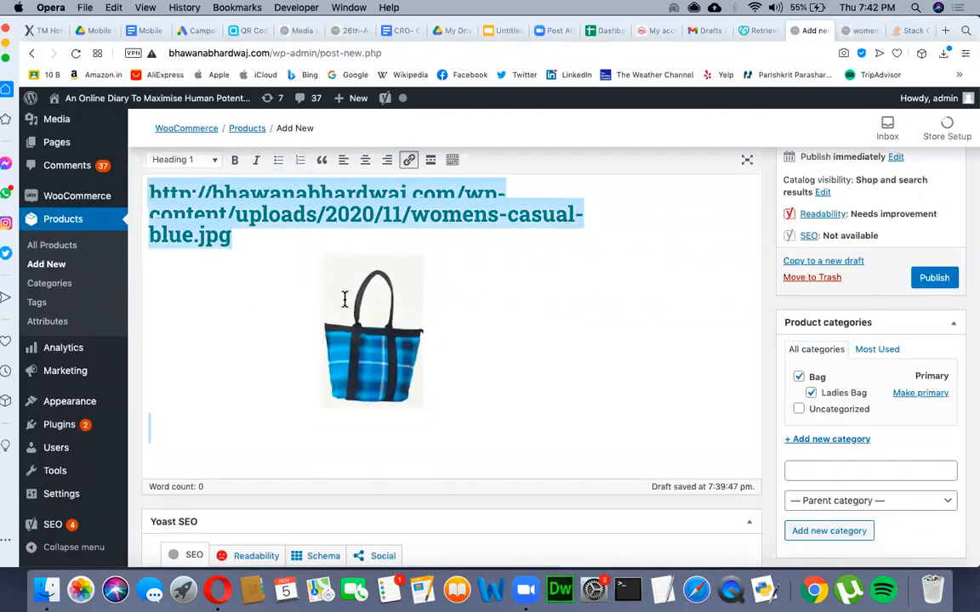
key("BackSpace")
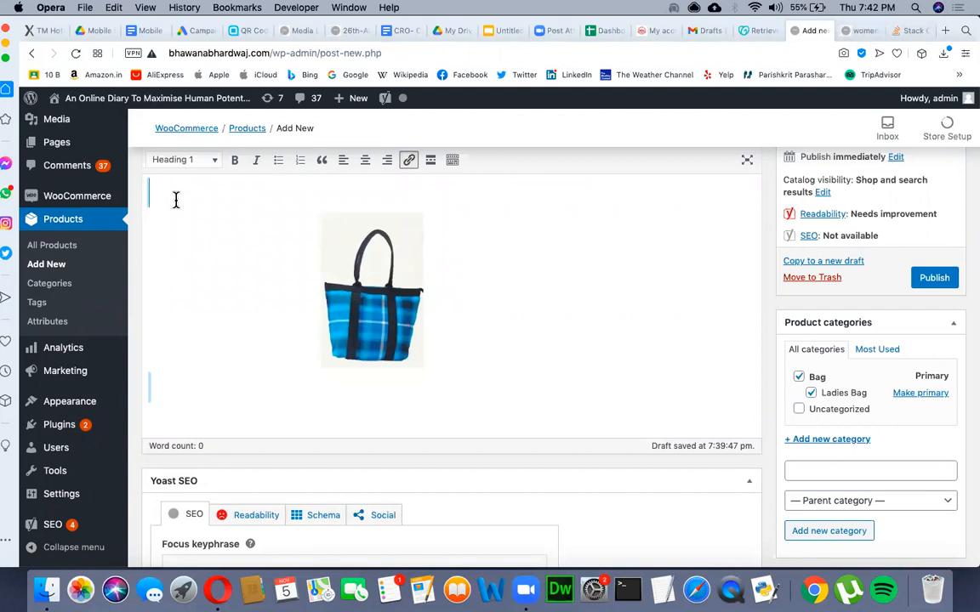
Step: Enter the heading "Blue & Black Ladies Bag For Office" above the bag image and center it
type("Blue")
key("shift+super+Left")
type("&")
key("BackSpace")
key("BackSpace")
key("BackSpace")
key("BackSpace")
key("BackSpace")
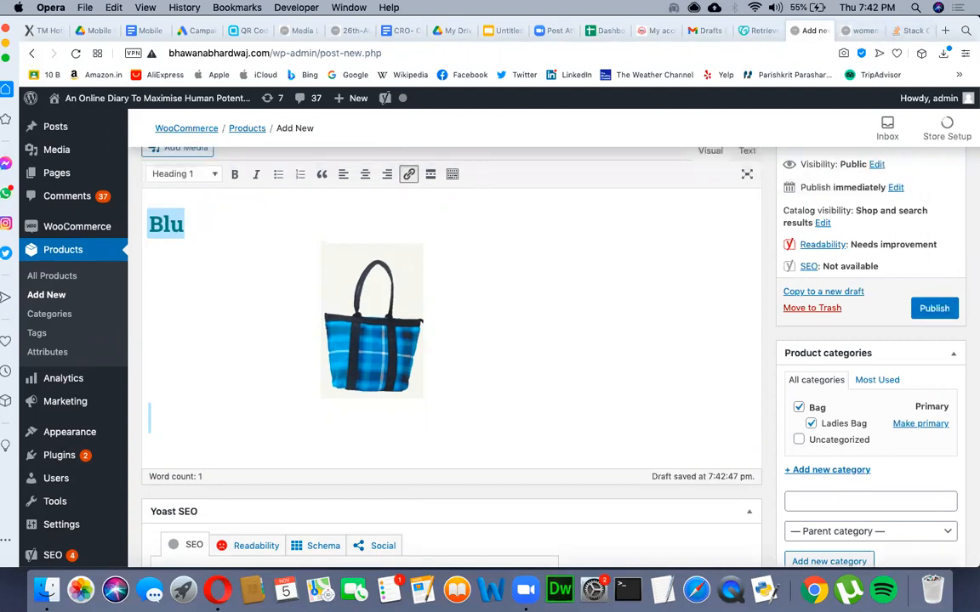
type("Blue & Bl")
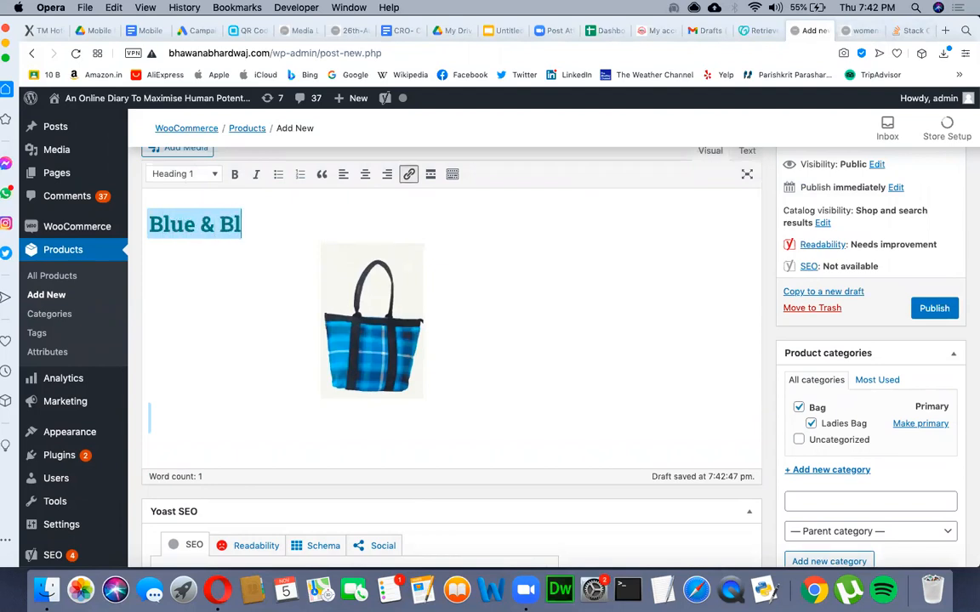
type("ack")
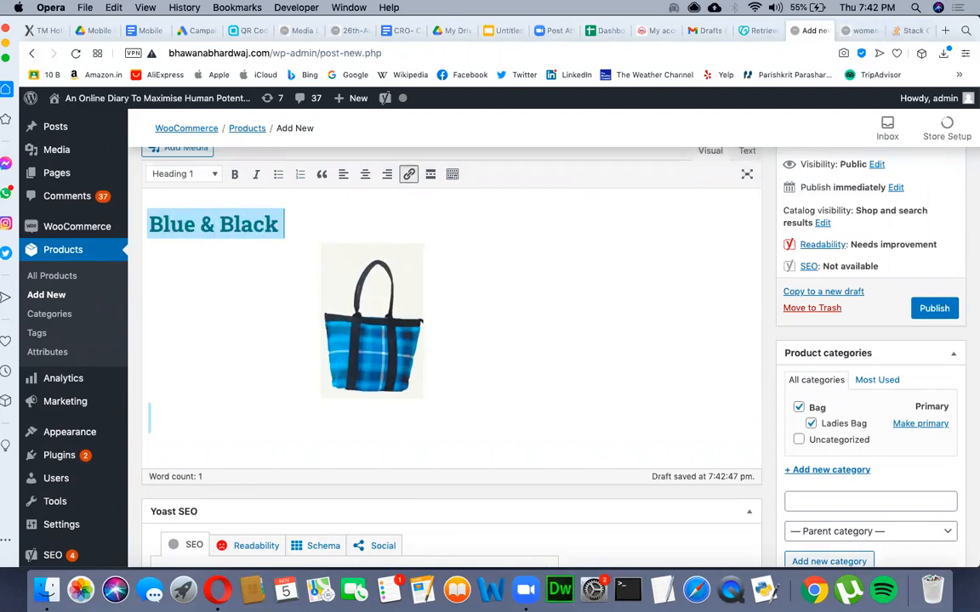
type(" Ladies Bag For Sh")
key("BackSpace")
key("BackSpace")
type("Office")
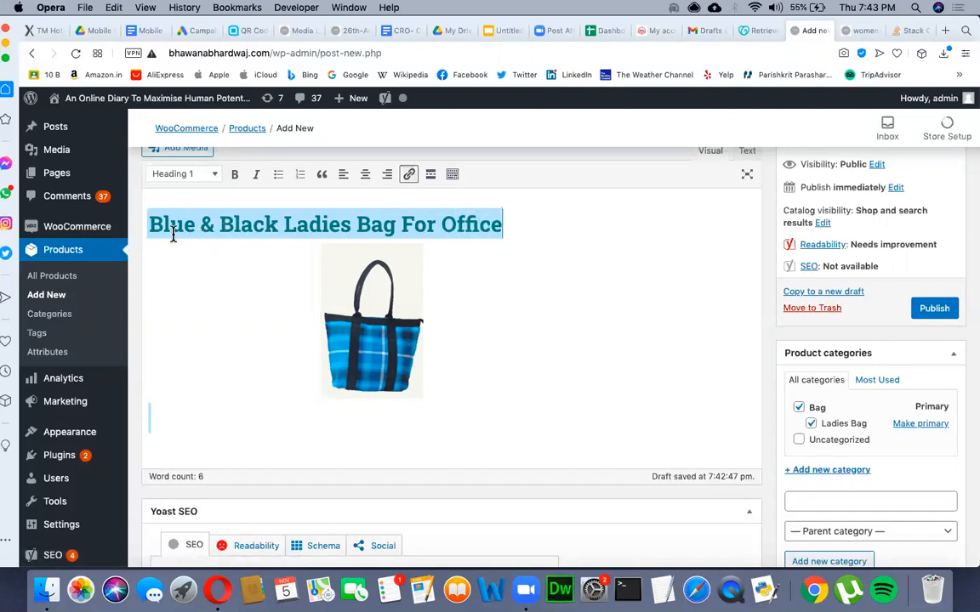
left_click(364, 174)
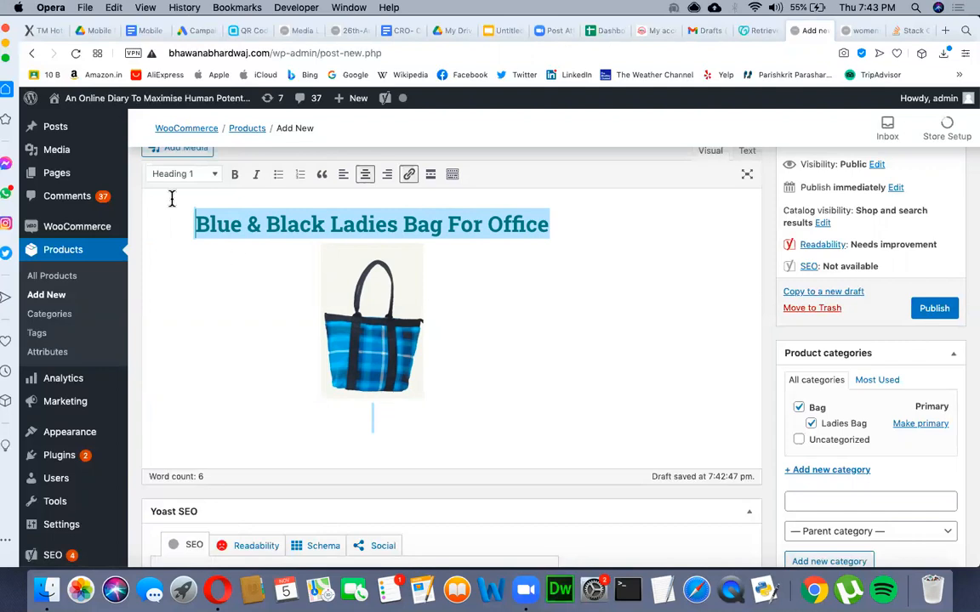
Step: Try to apply a bulleted list to the selected heading and image block, and undo it
left_click(211, 173)
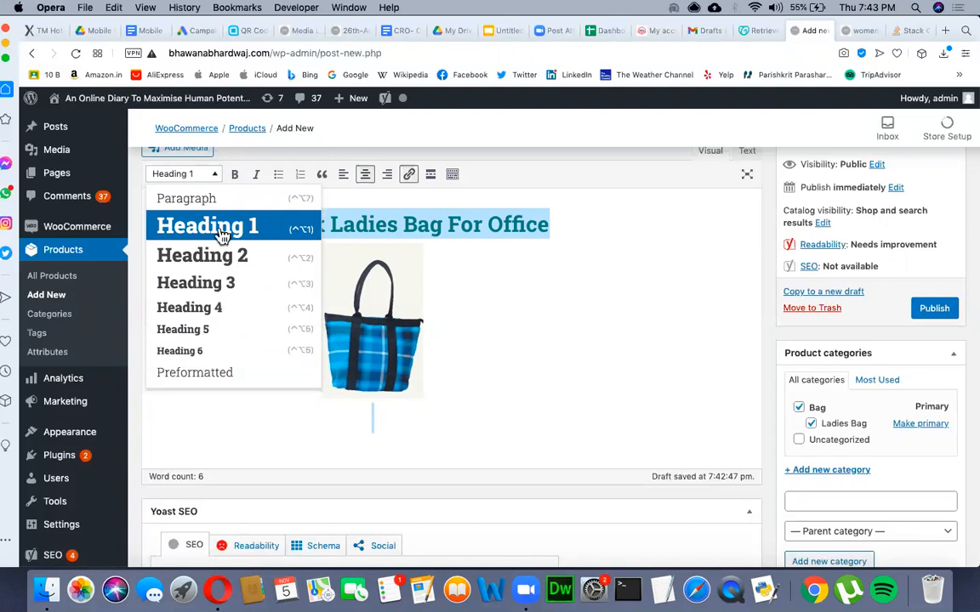
left_click(245, 424)
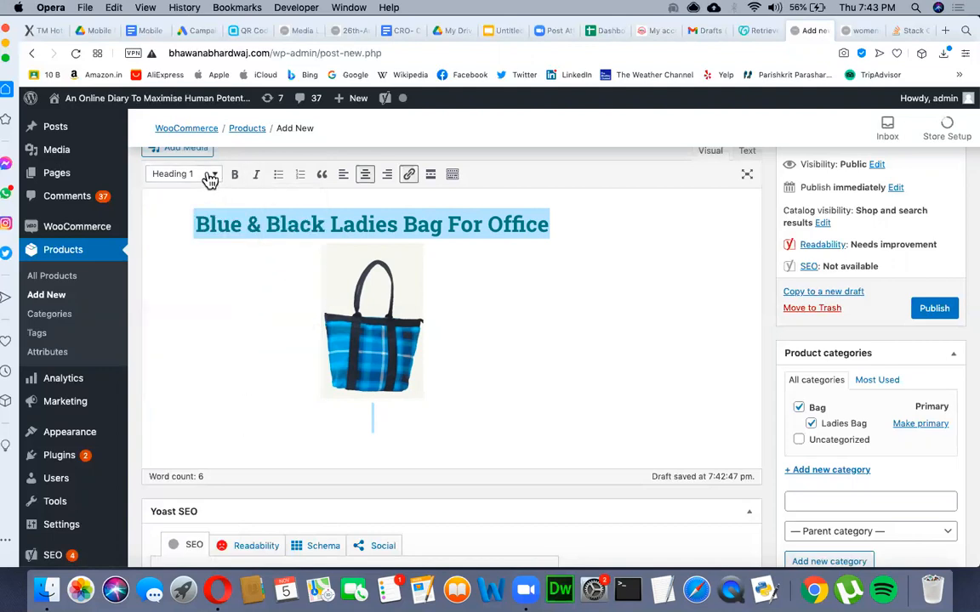
left_click(210, 181)
left_click(247, 431)
left_click(277, 174)
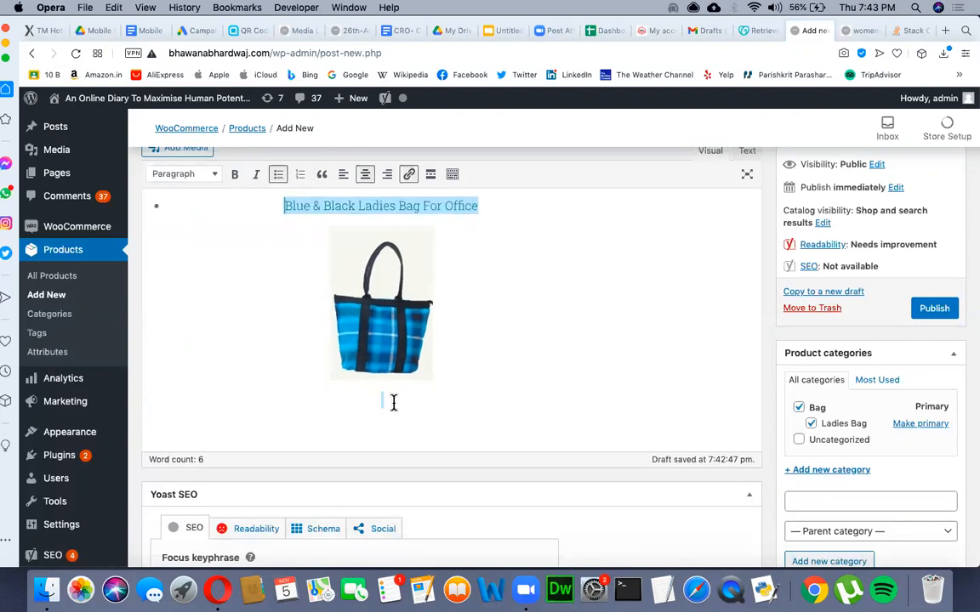
key("super+z")
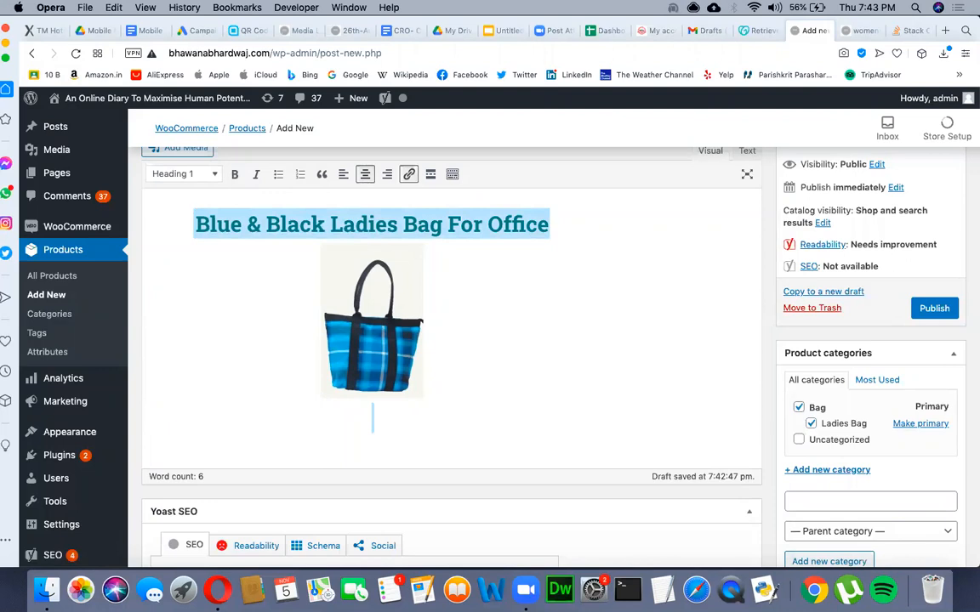
key("Right")
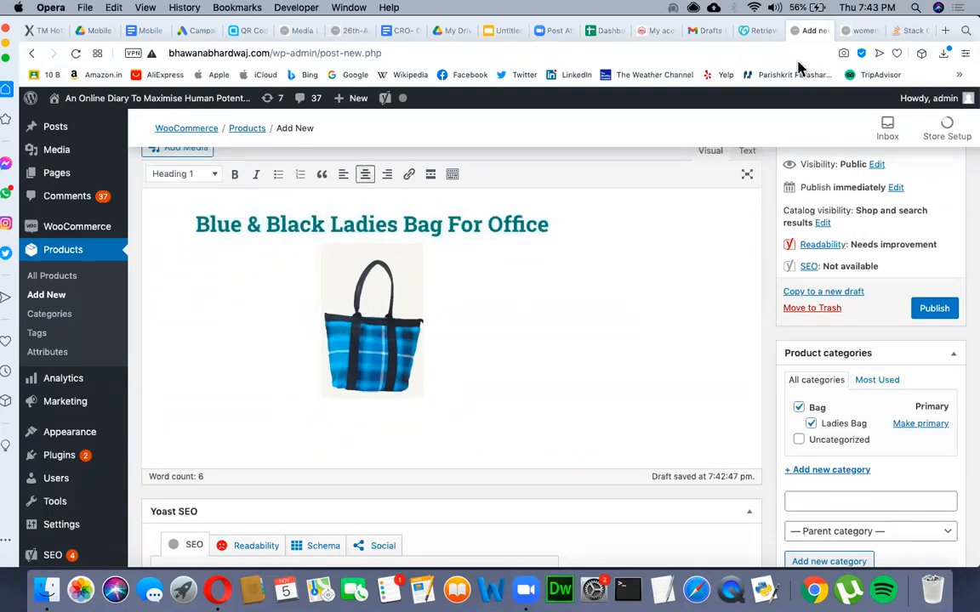
Step: Copy the description heading, search Google for it in a new browser tab and examine the bag image results
left_click_drag(546, 221, 258, 220)
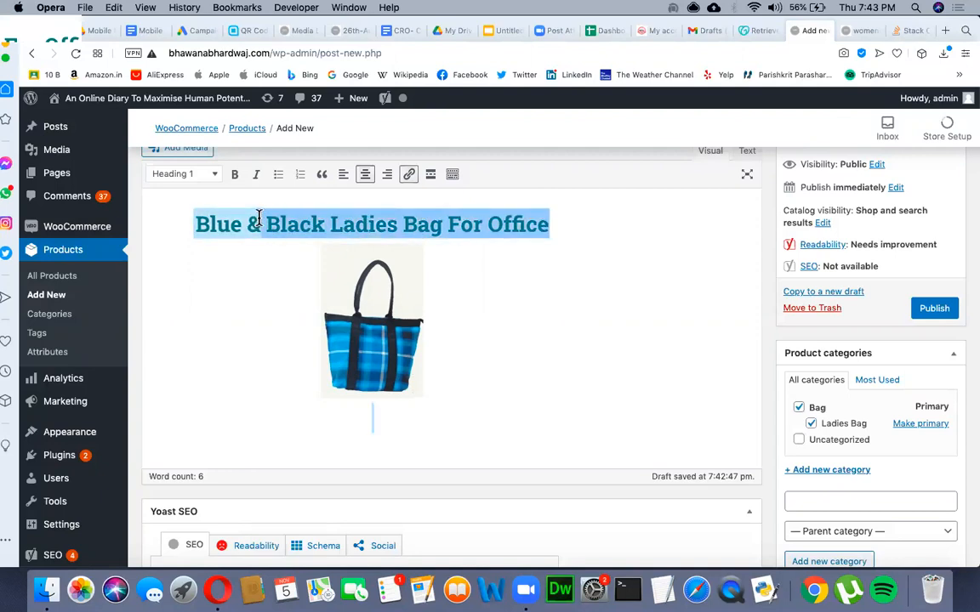
left_click(298, 221)
left_click_drag(575, 217, 195, 211)
key("super+c")
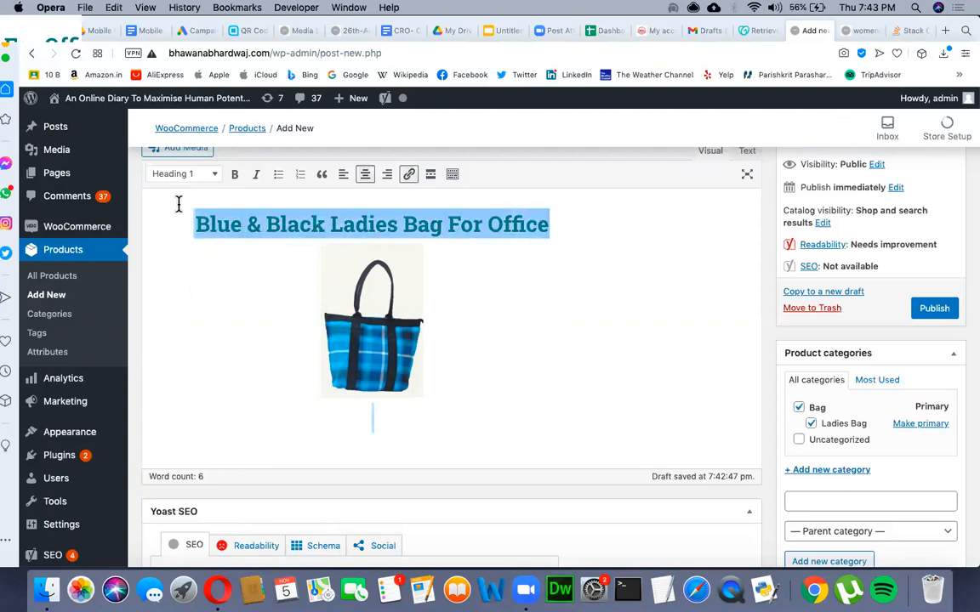
left_click(944, 31)
key("super+v")
key("super+v")
key("Return")
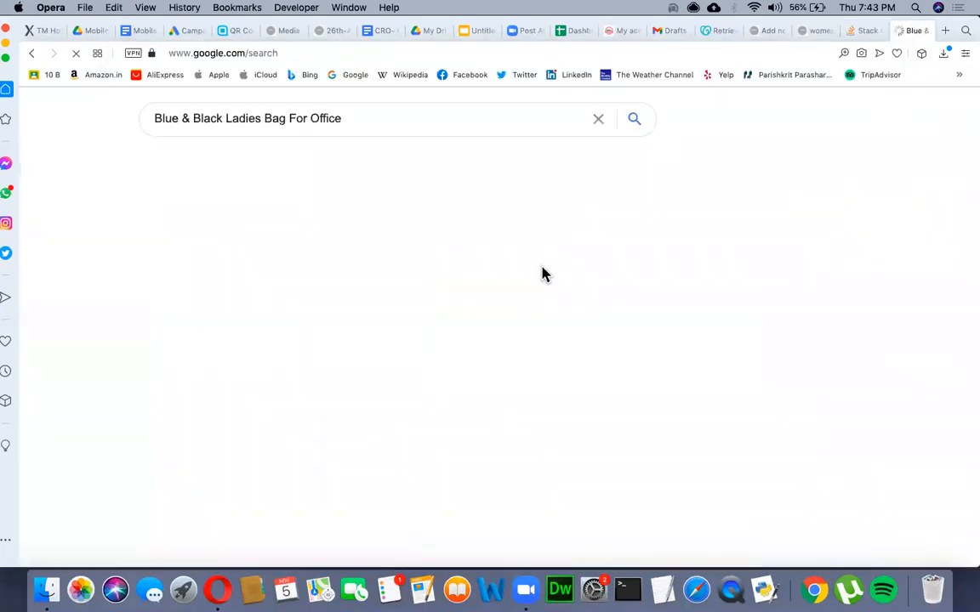
scroll(76, 361, "down", 5)
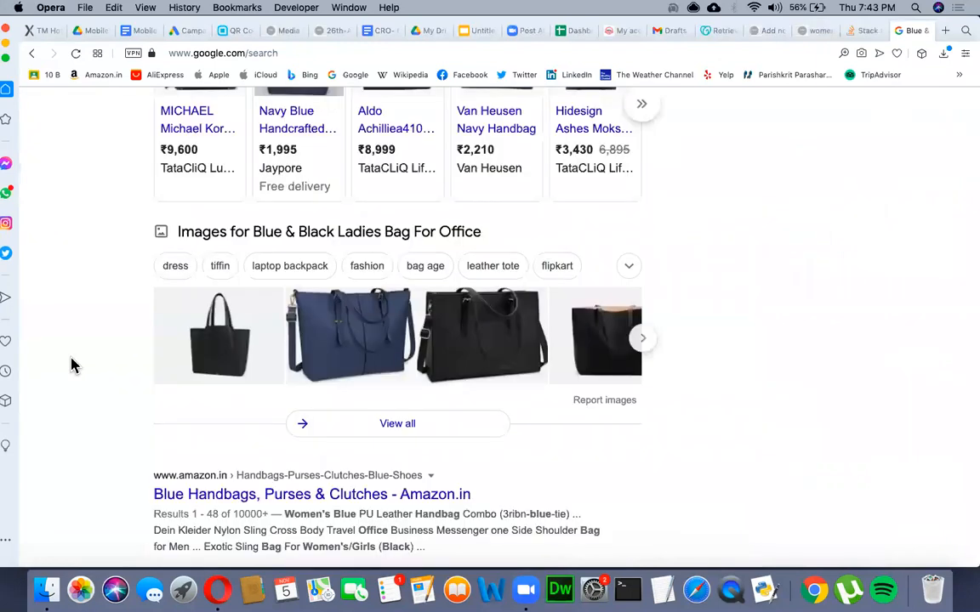
left_click_drag(285, 310, 460, 308)
Step: Return to the product page and try to start a bulleted list with "Best" below the bag image
left_click(815, 32)
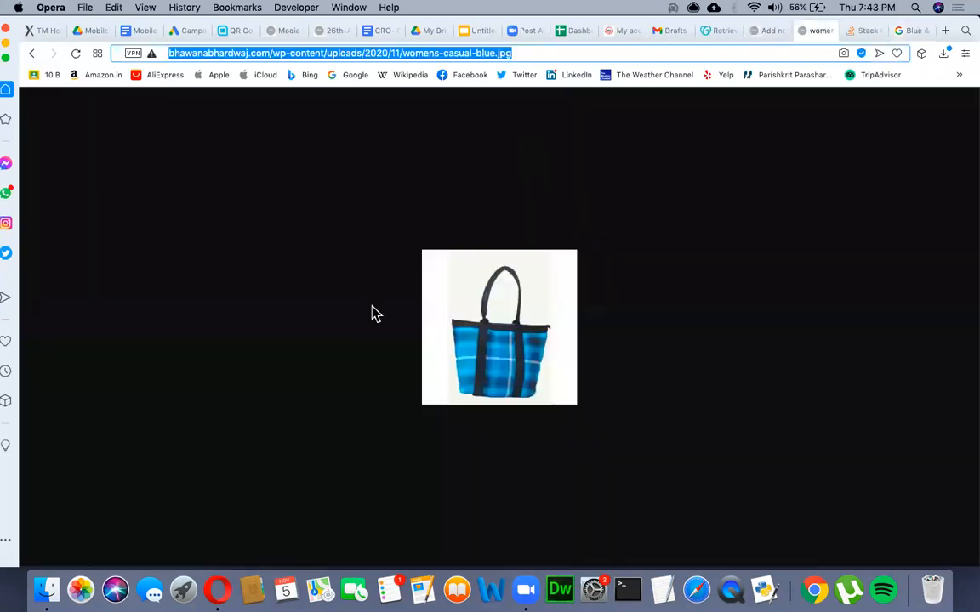
left_click(767, 32)
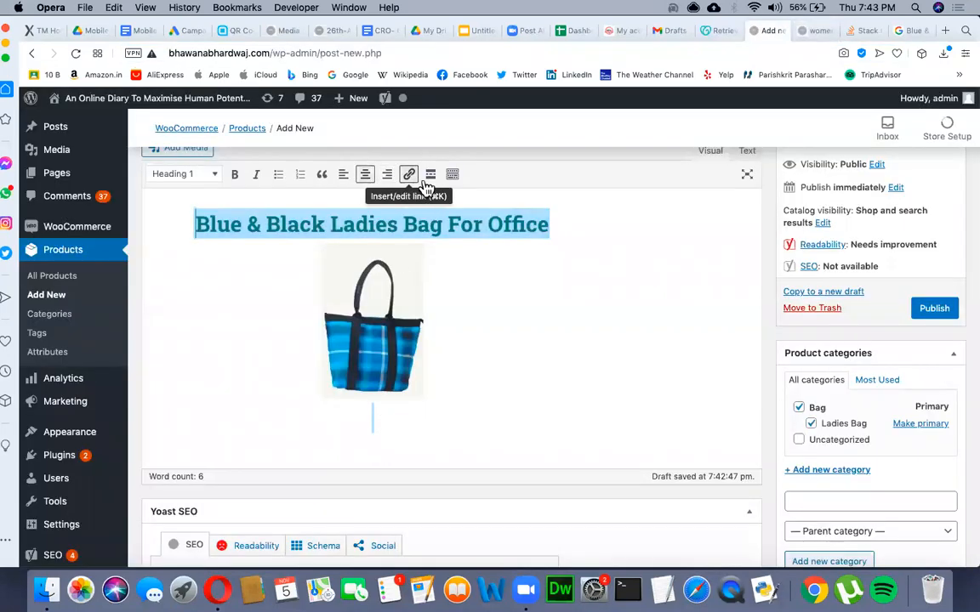
left_click(279, 177)
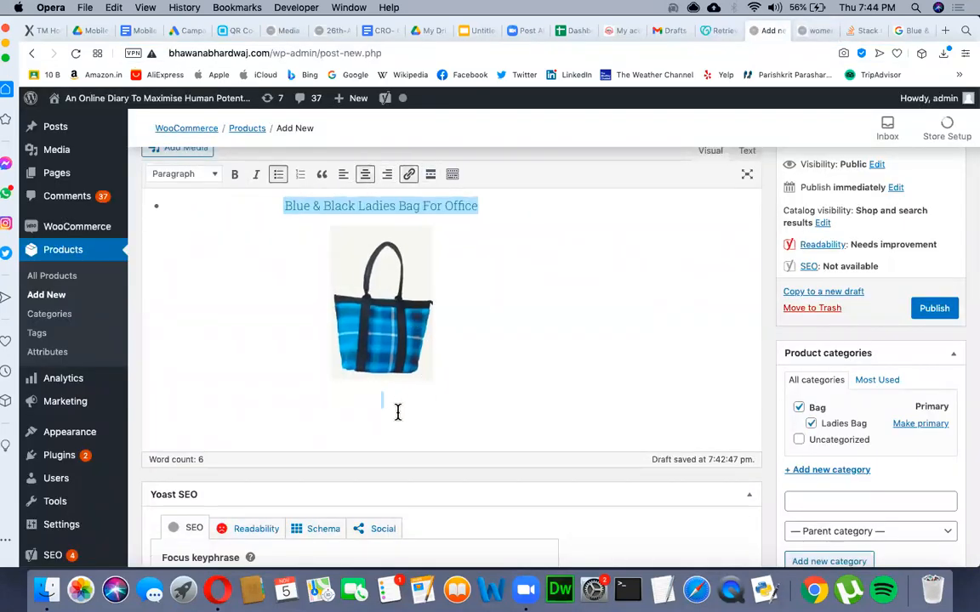
type("Best")
key("super+z")
key("super+z")
key("super+z")
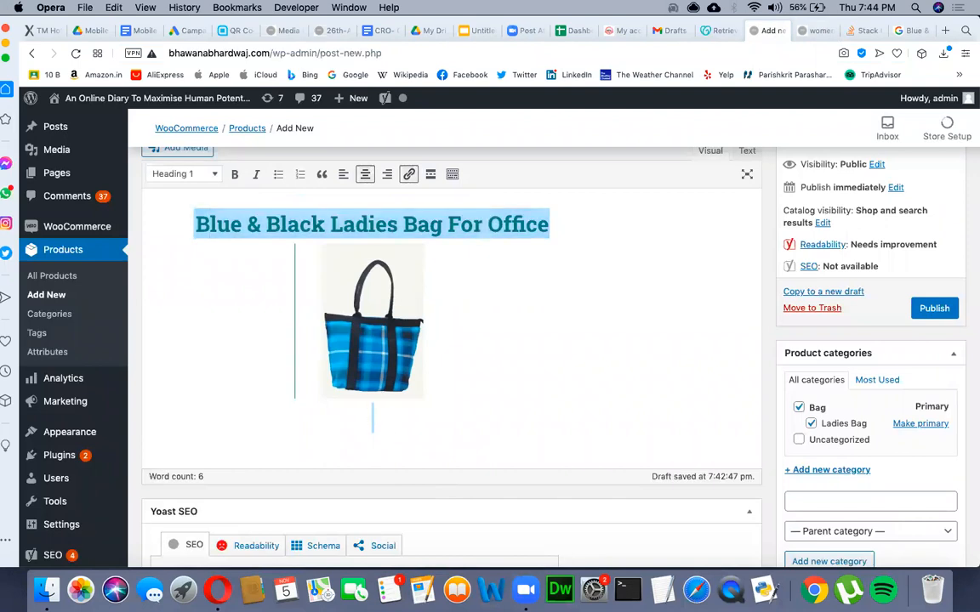
left_click(279, 175)
key("super+z")
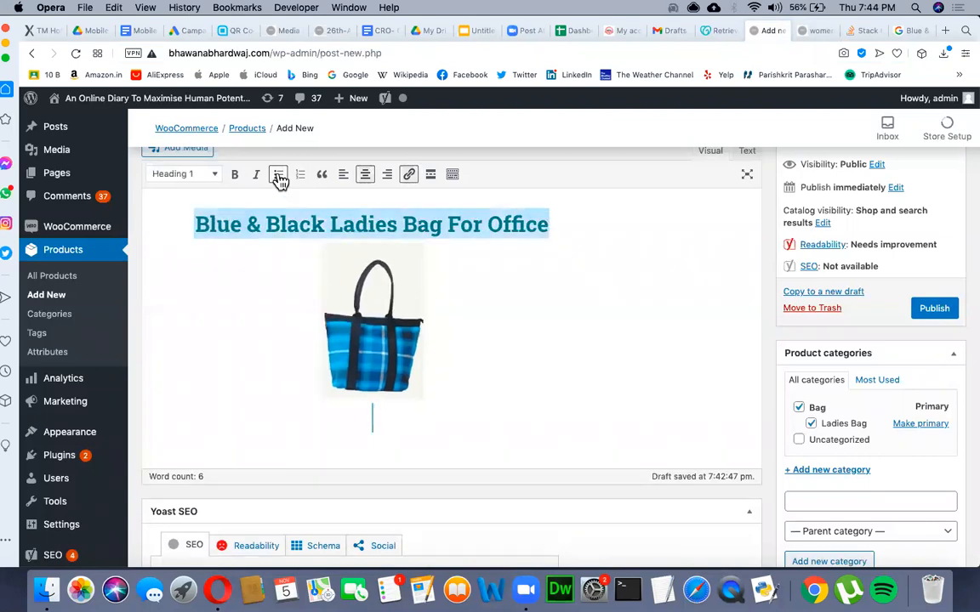
Step: Add a left-aligned paragraph line below the bag image and center the heading above the image again
left_click(373, 418)
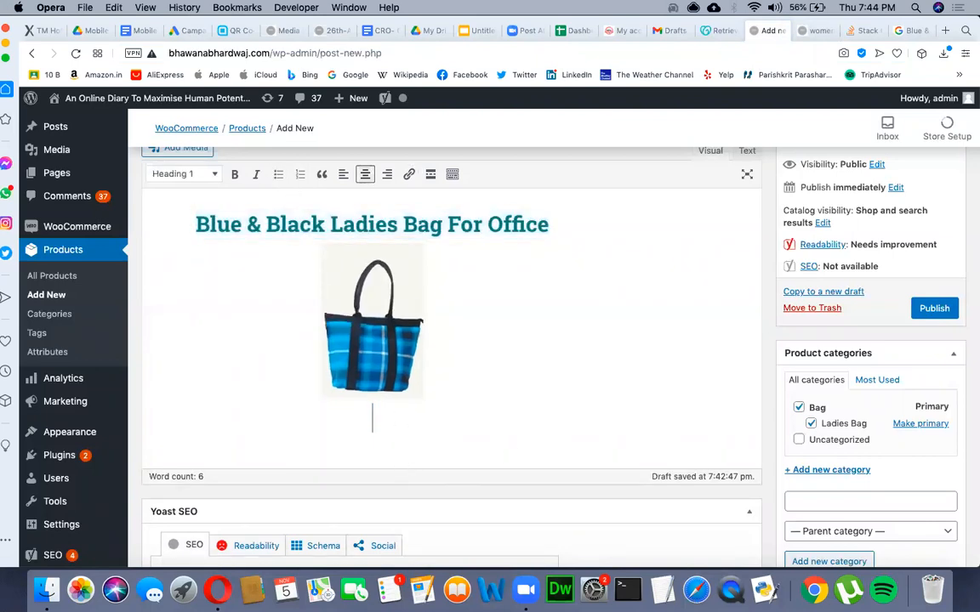
left_click(344, 175)
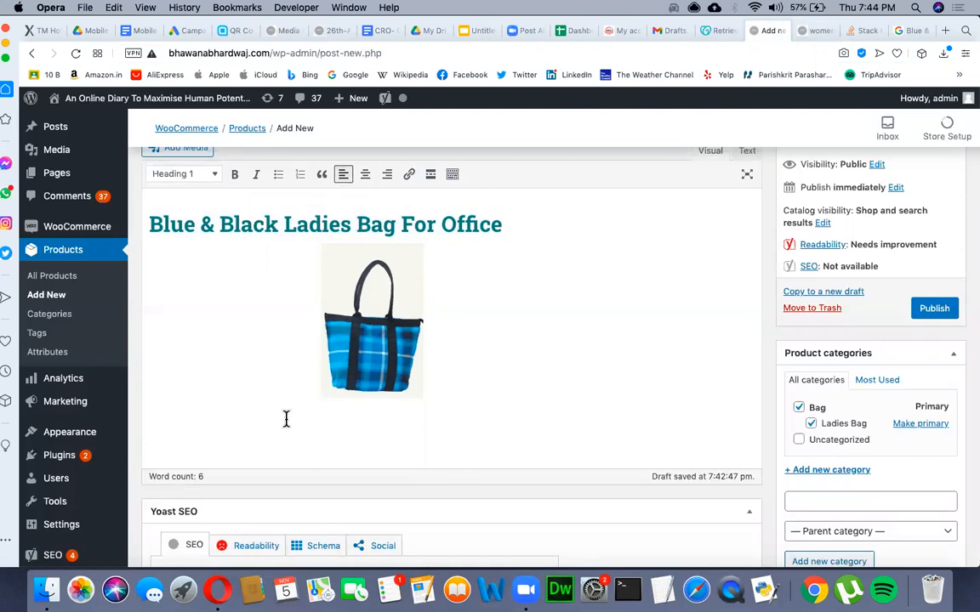
key("Return")
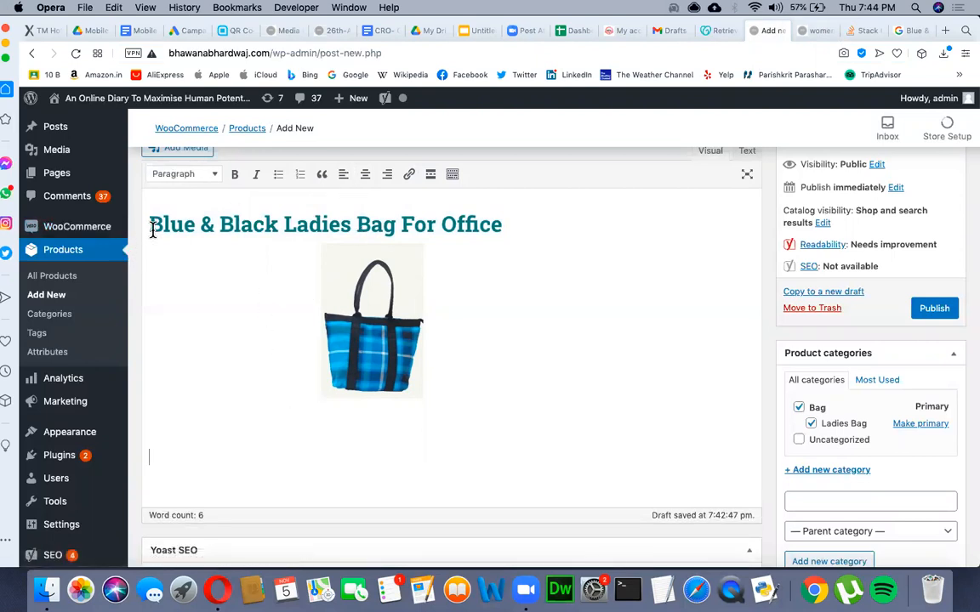
left_click_drag(152, 228, 502, 225)
left_click(365, 179)
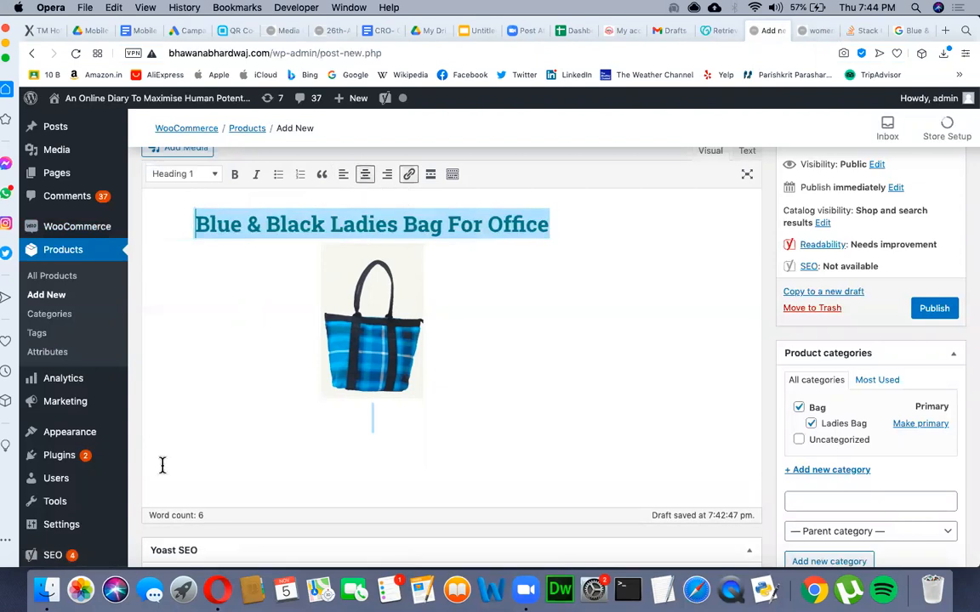
Step: Add a bulleted list below the bag image with the items "Best Bag", "Big Bag" and "Shopping"
left_click(164, 435)
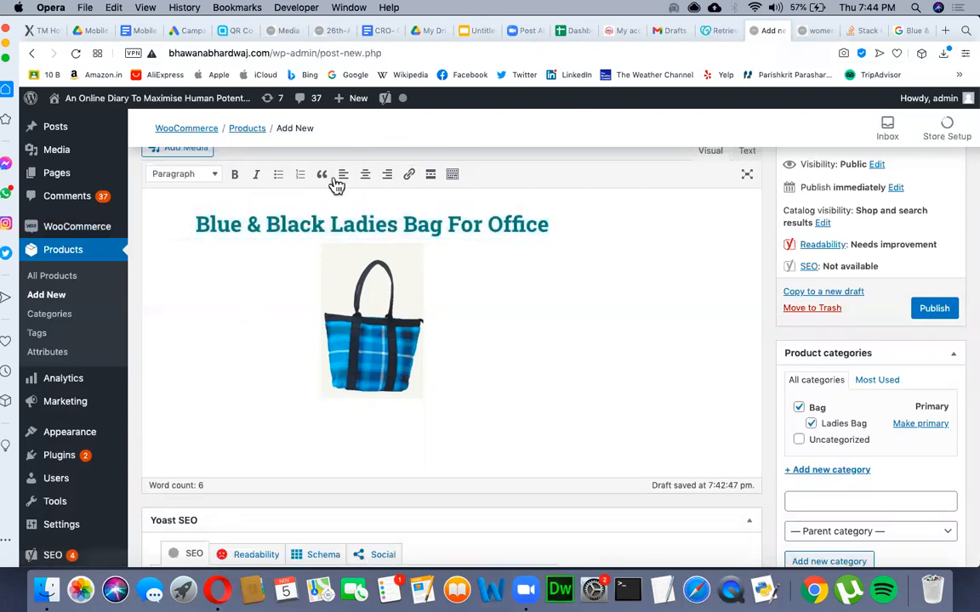
left_click(278, 179)
type("Best")
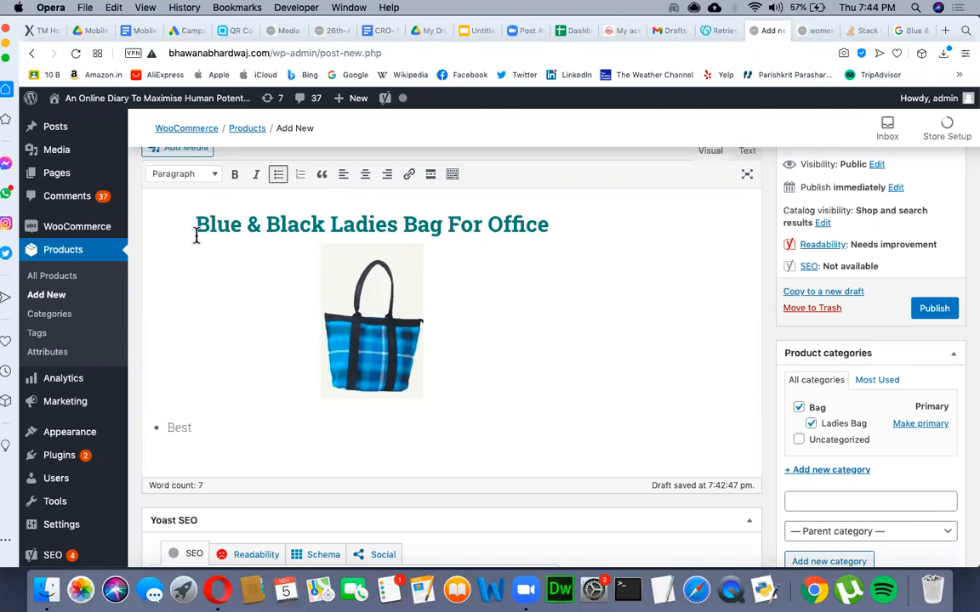
type(" B")
type("Ba")
type("g")
key("Return")
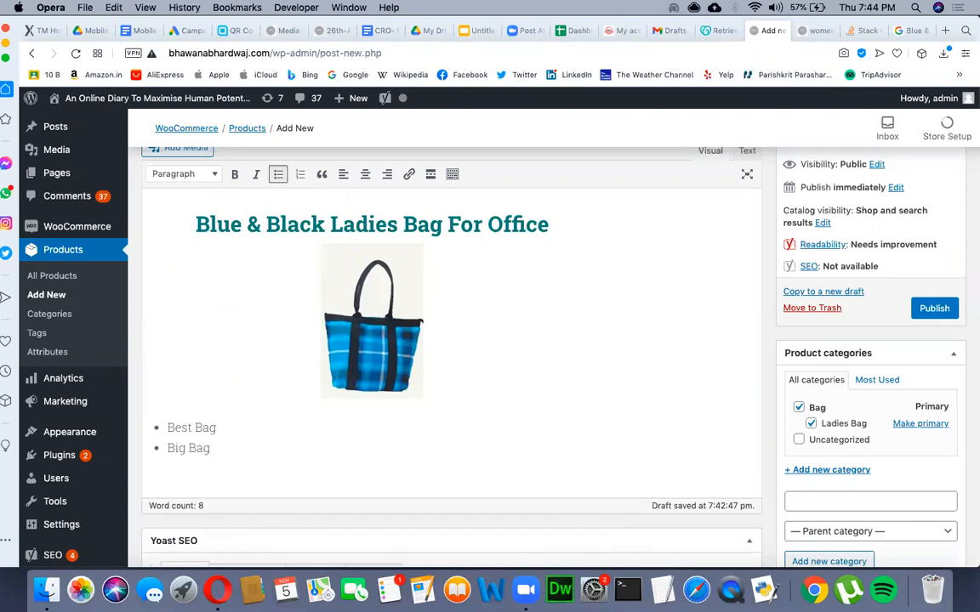
key("Return")
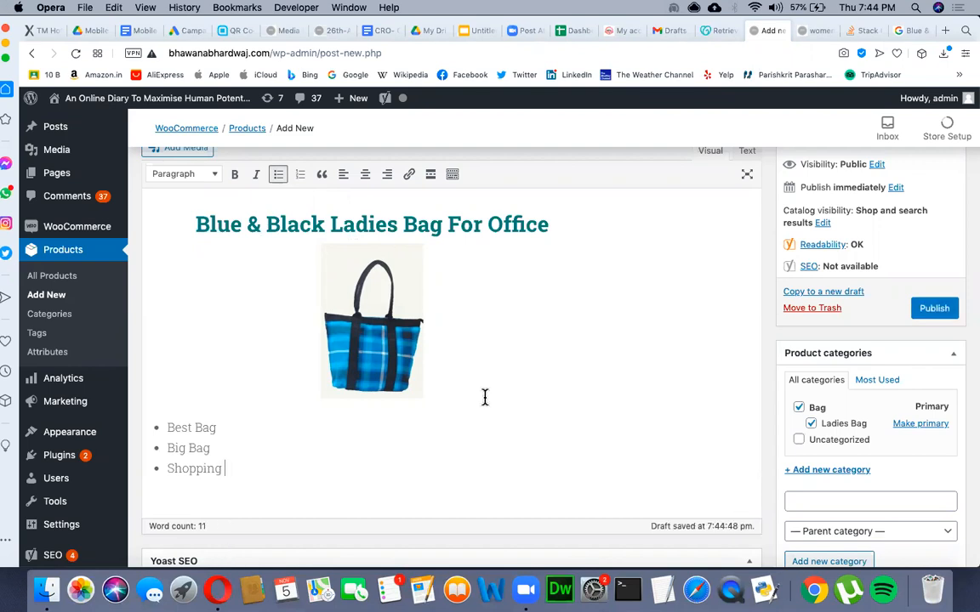
Step: Open the Add Media dialog for the product description and switch it to Create Gallery
scroll(435, 403, "down", 3)
scroll(436, 402, "up", 4)
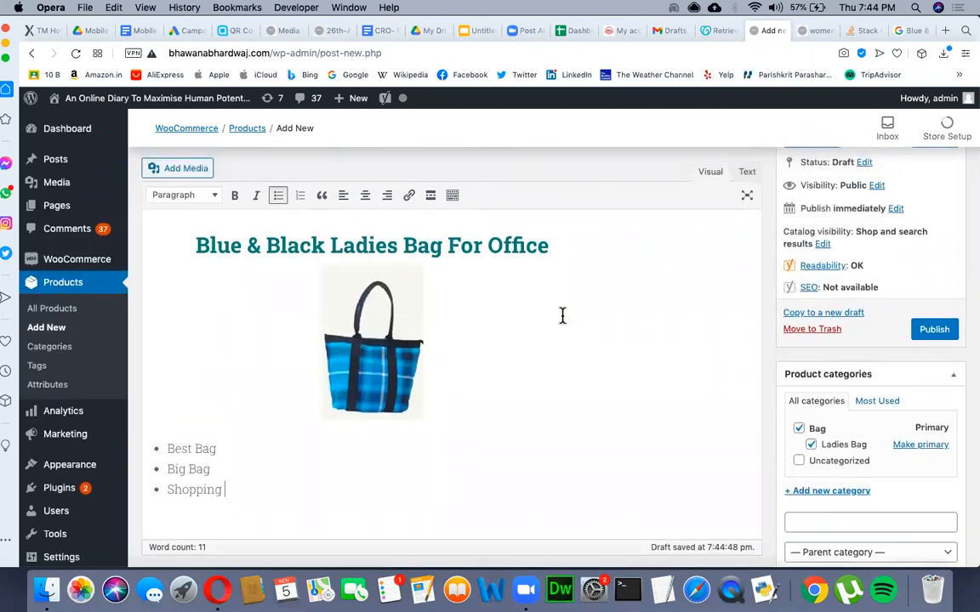
left_click(182, 169)
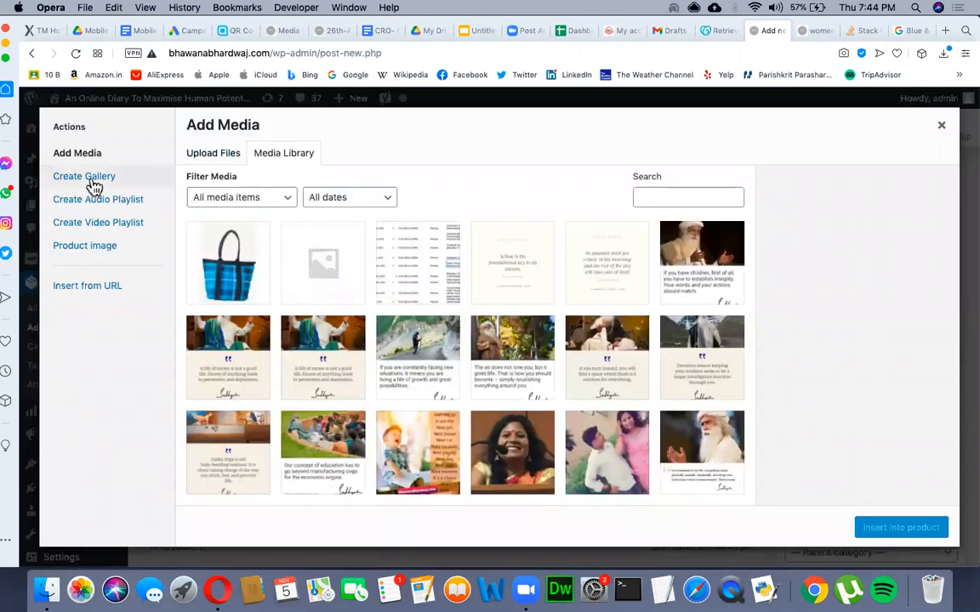
left_click(91, 182)
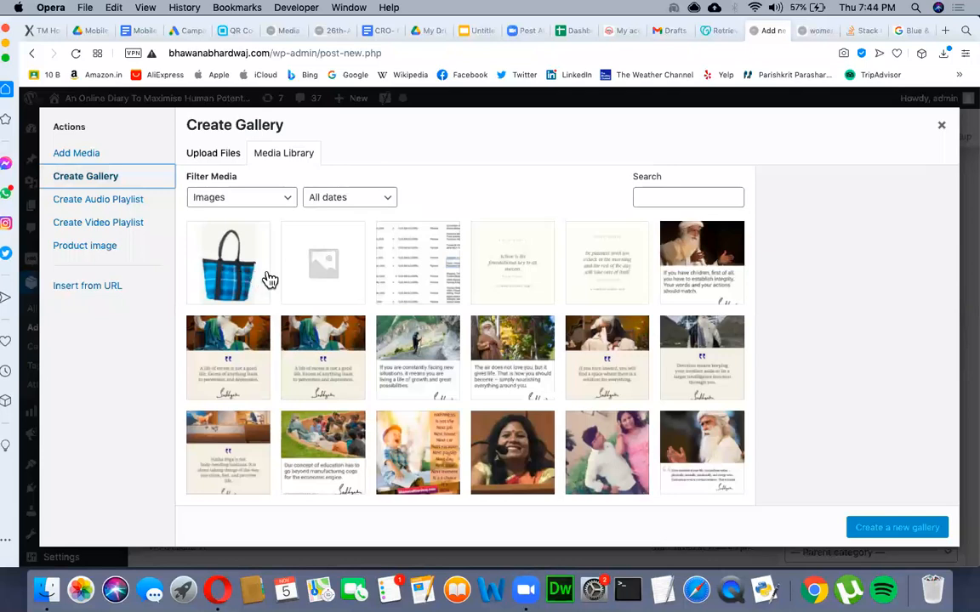
Step: Select the blue bag image and the two matching "A life of excess" quote images for a new gallery
left_click(223, 266)
scroll(437, 345, "down", 2)
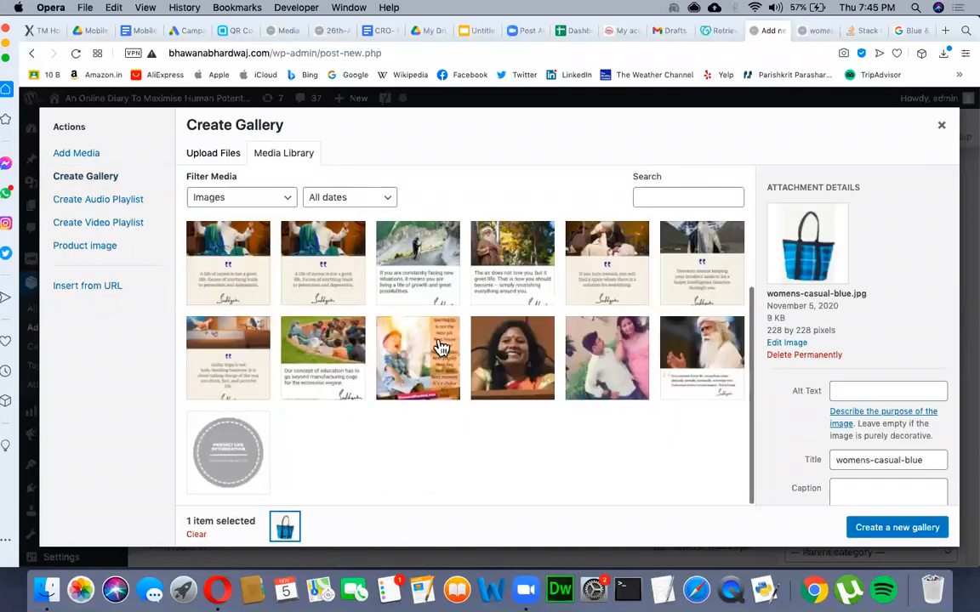
scroll(437, 345, "up", 3)
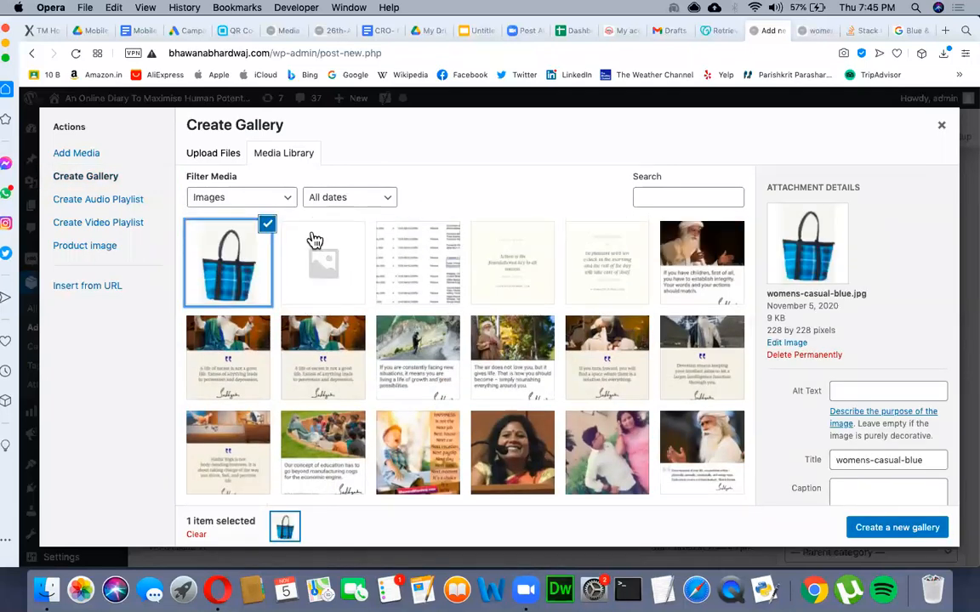
left_click(244, 377)
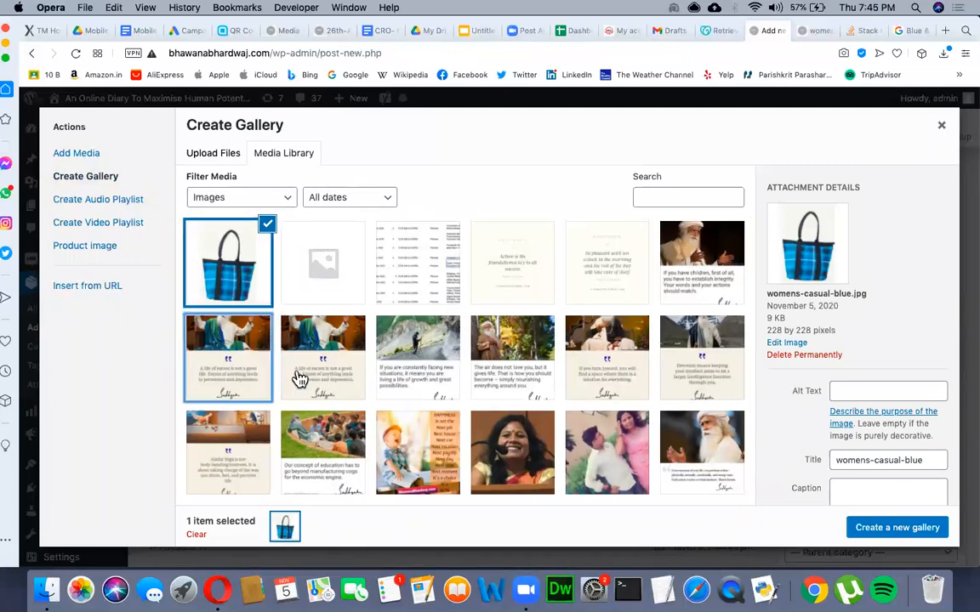
left_click(300, 378)
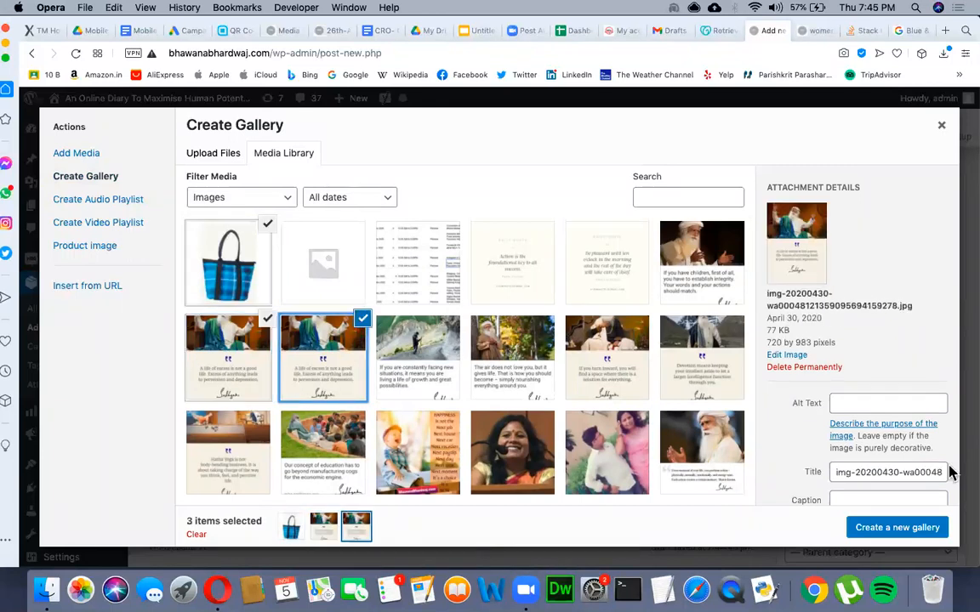
Step: Create the gallery with the bag image placed between the two quote images and insert it into the product description
left_click(897, 529)
left_click_drag(266, 268, 393, 267)
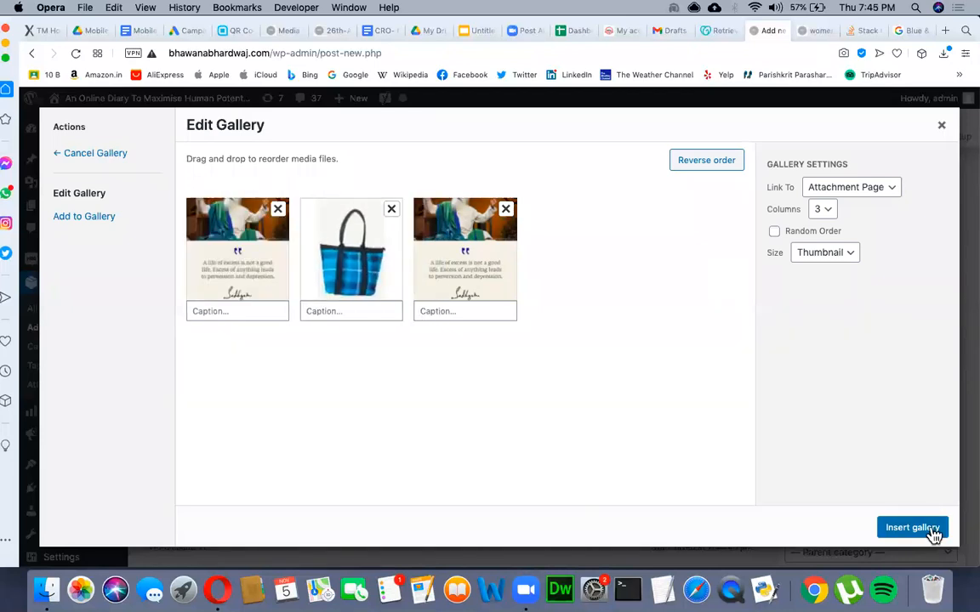
left_click(931, 529)
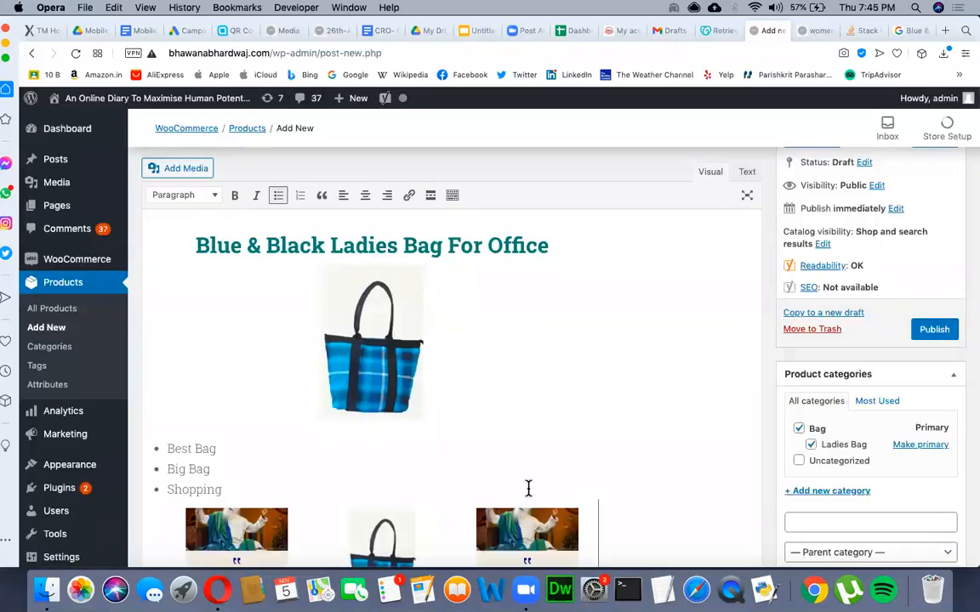
Step: Delete the inserted gallery from below the bulleted list
scroll(501, 406, "down", 3)
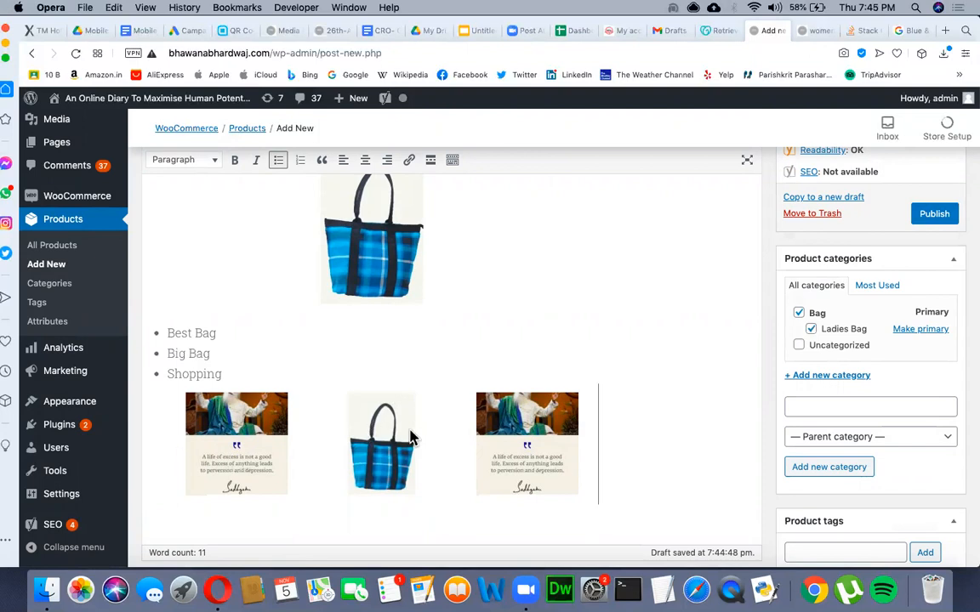
key("BackSpace")
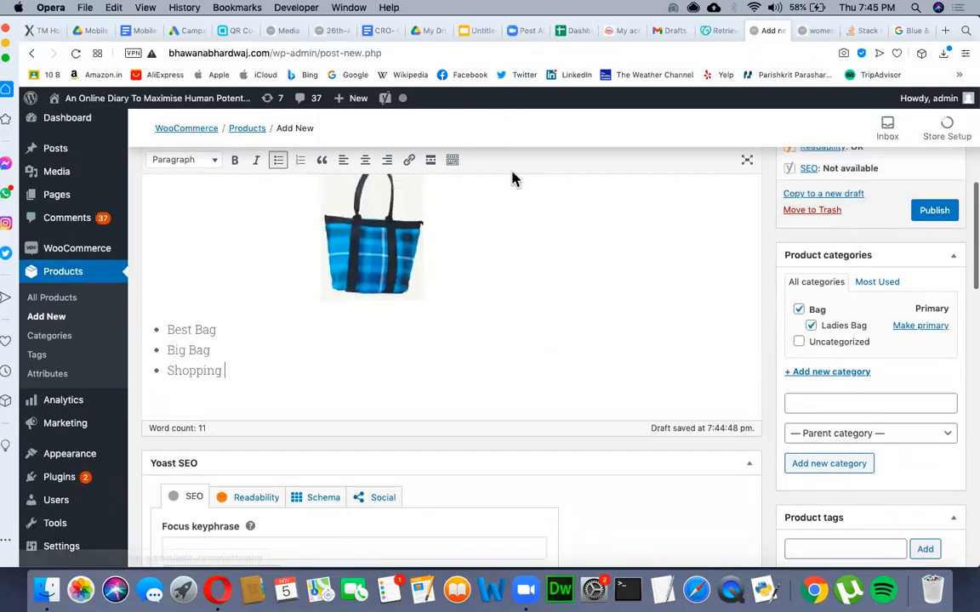
Step: End the bulleted list after "Shopping" and add a blockquote below it reading "Bag by your own design"
scroll(453, 271, "up", 4)
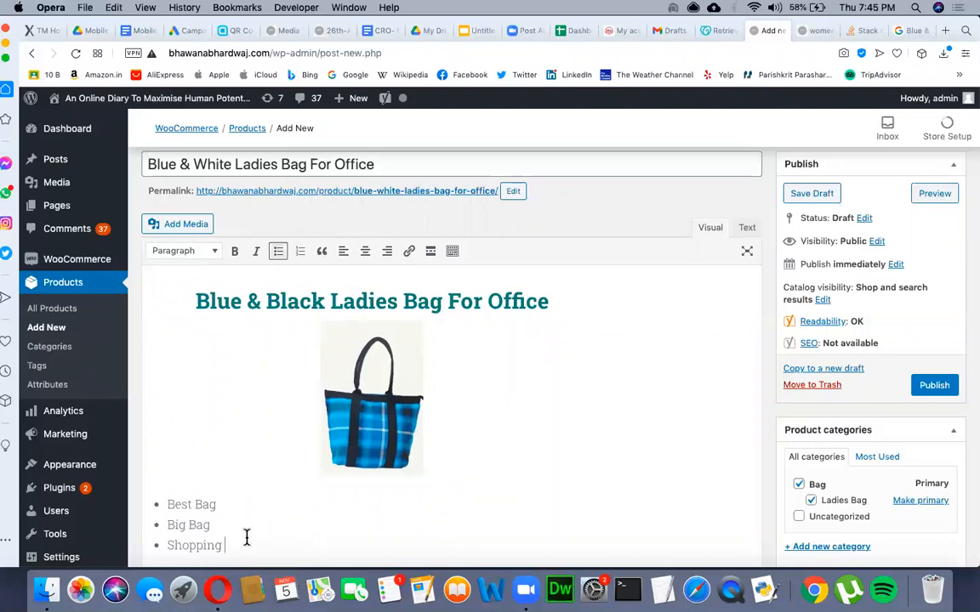
key("Return")
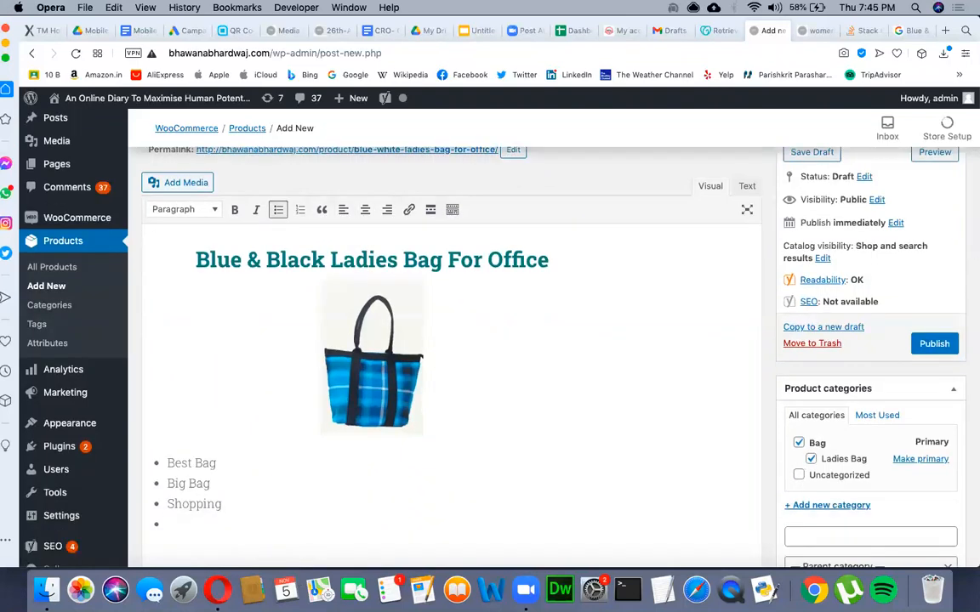
key("Return")
left_click(321, 191)
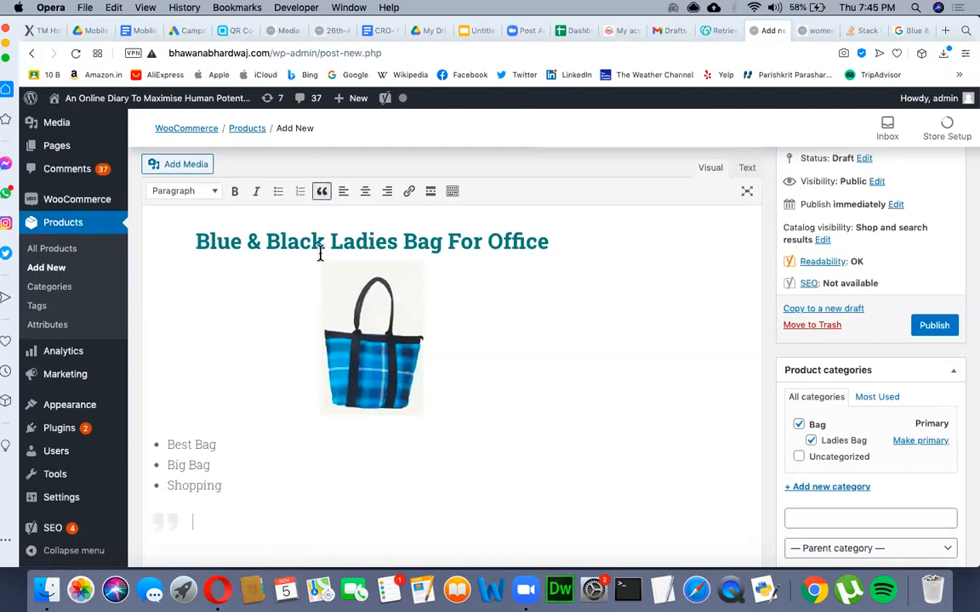
type("Bag by design")
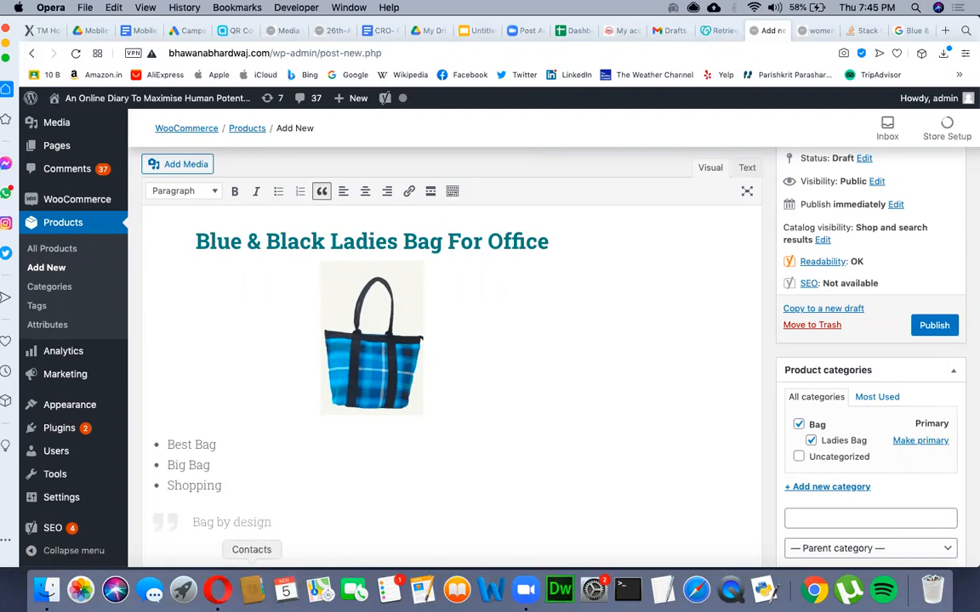
left_click(234, 522)
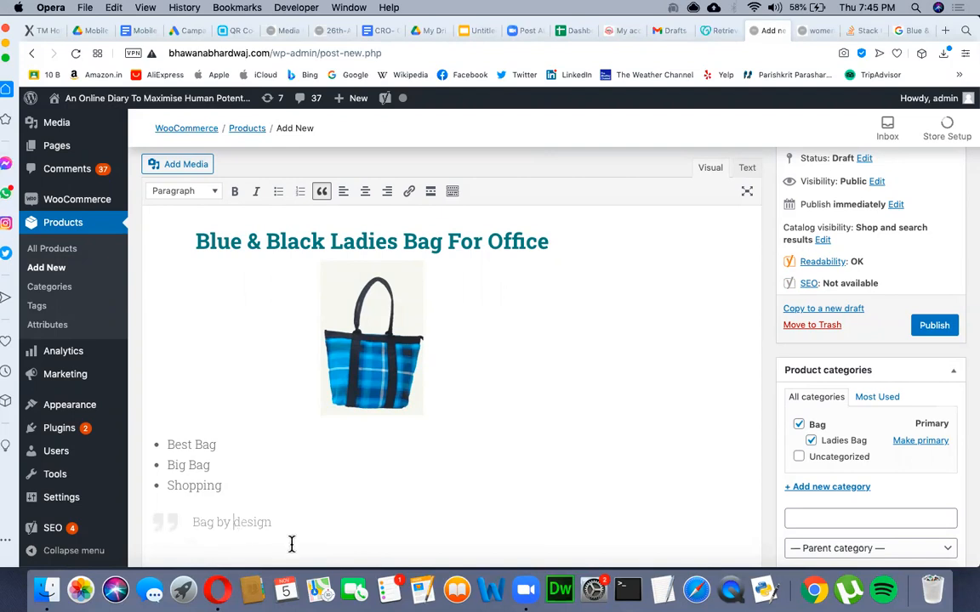
type("your own")
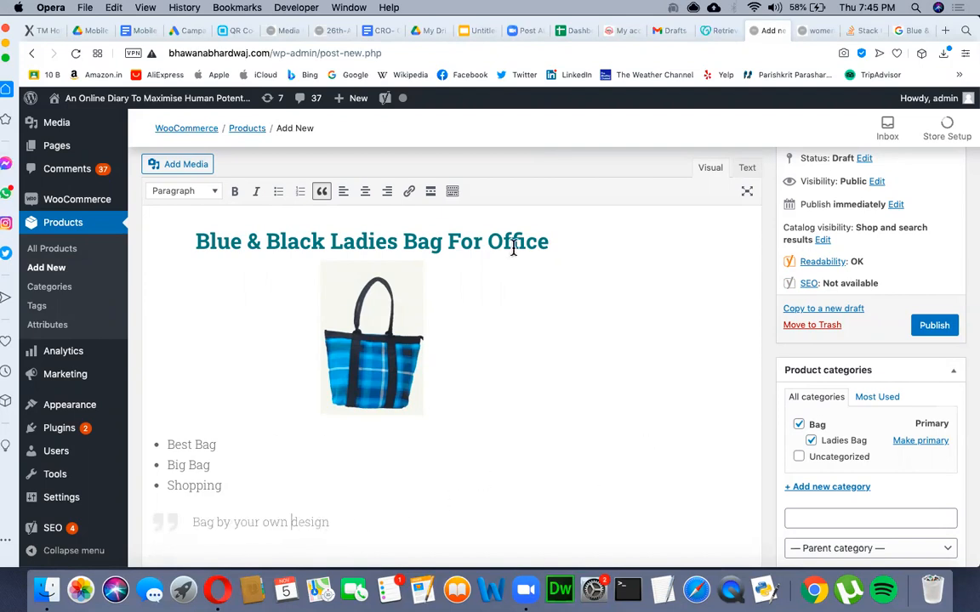
Step: Show the second row of formatting tools in the product description editor
scroll(420, 421, "down", 1)
scroll(420, 422, "up", 3)
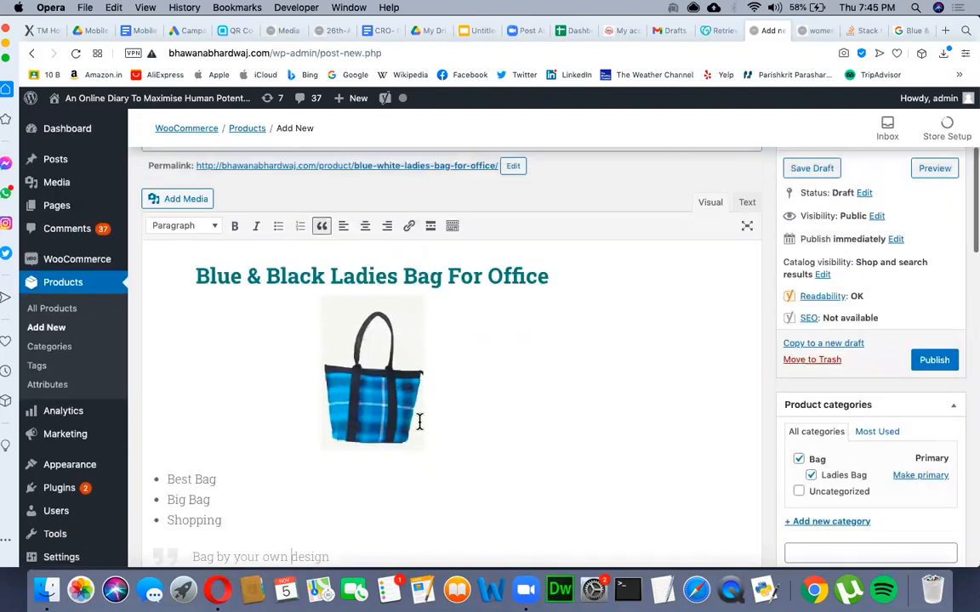
left_click(451, 227)
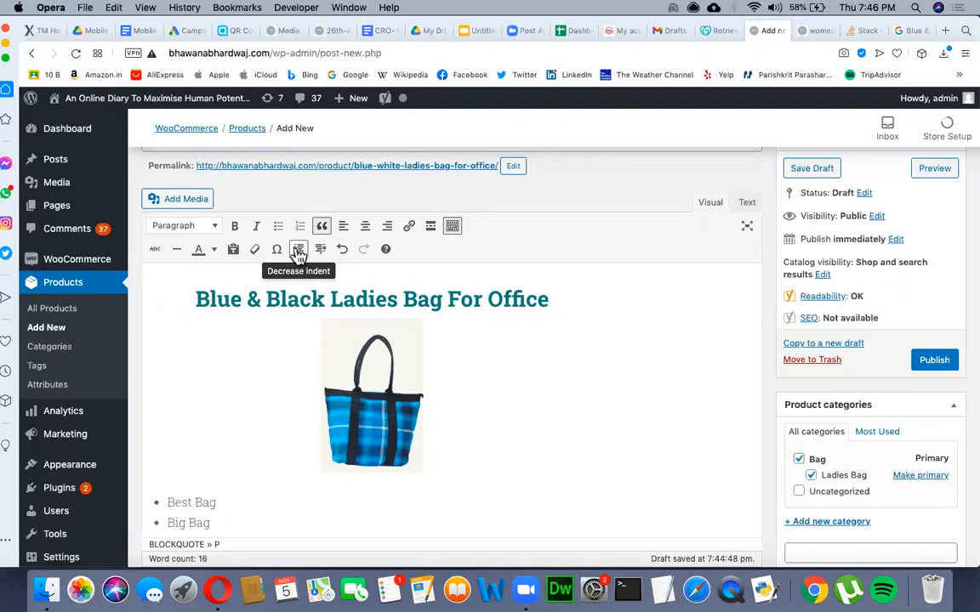
scroll(410, 402, "down", 8)
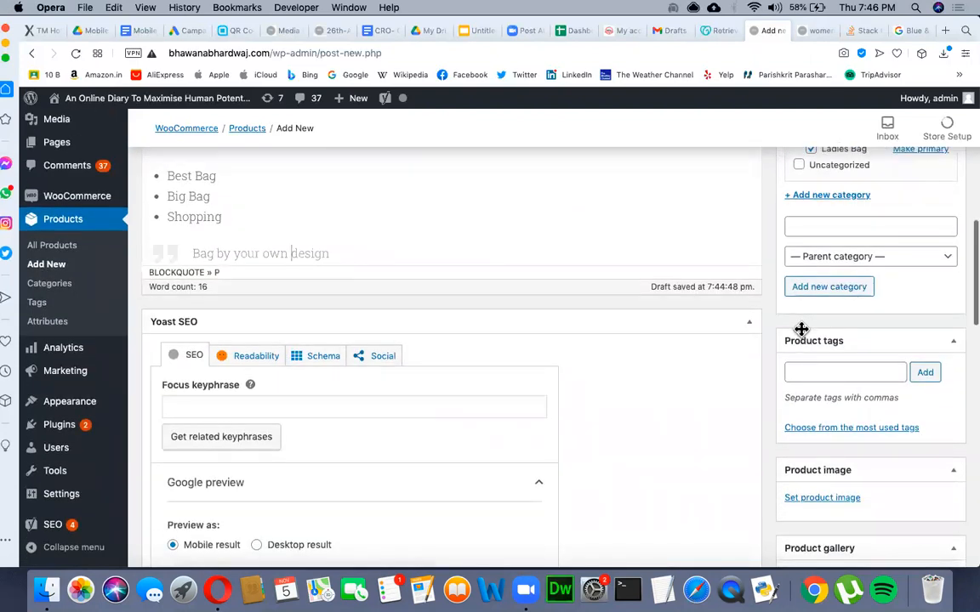
scroll(812, 328, "down", 1)
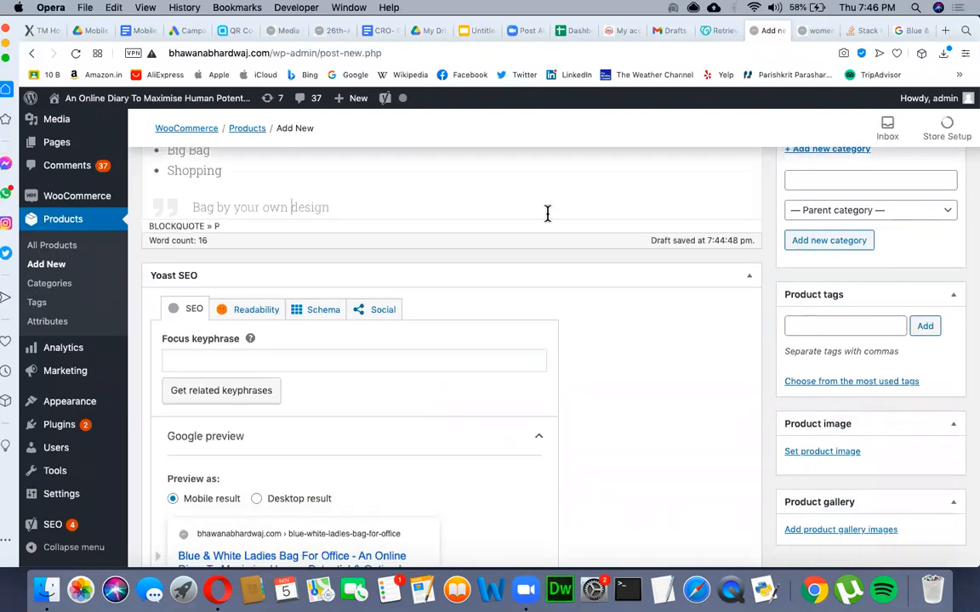
scroll(547, 212, "up", 5)
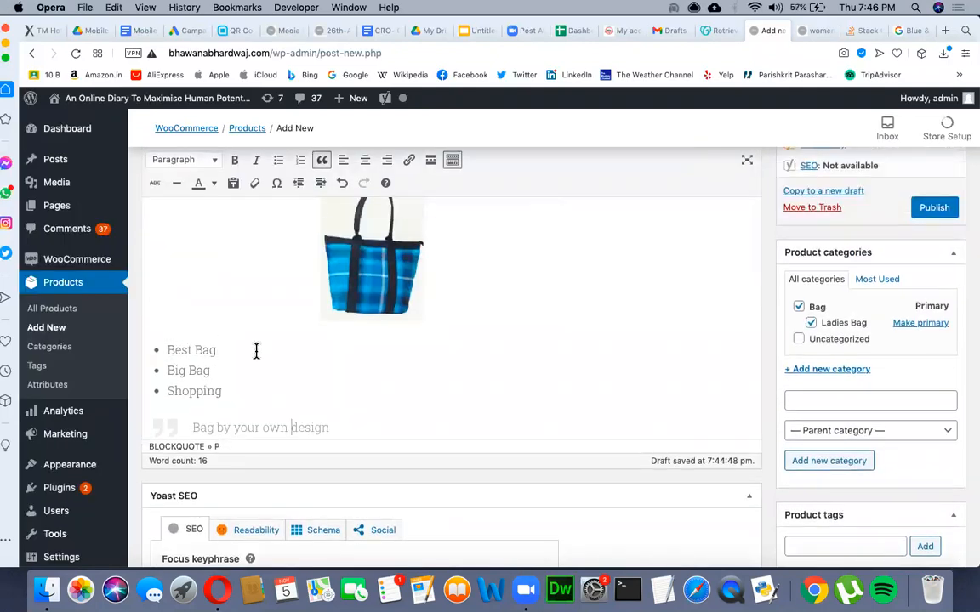
Step: Enter best bag, big bag, shopping bag as the product's tags, correcting the spelling of "shopping"
scroll(803, 400, "down", 3)
left_click(835, 434)
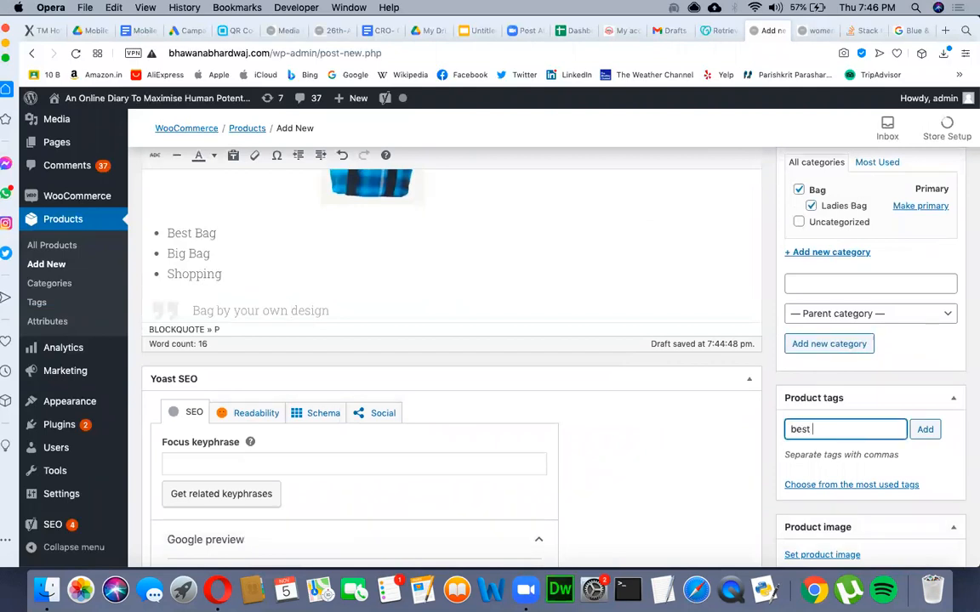
type("best bag,")
type(" big ")
type("bag")
type(", shppong bag")
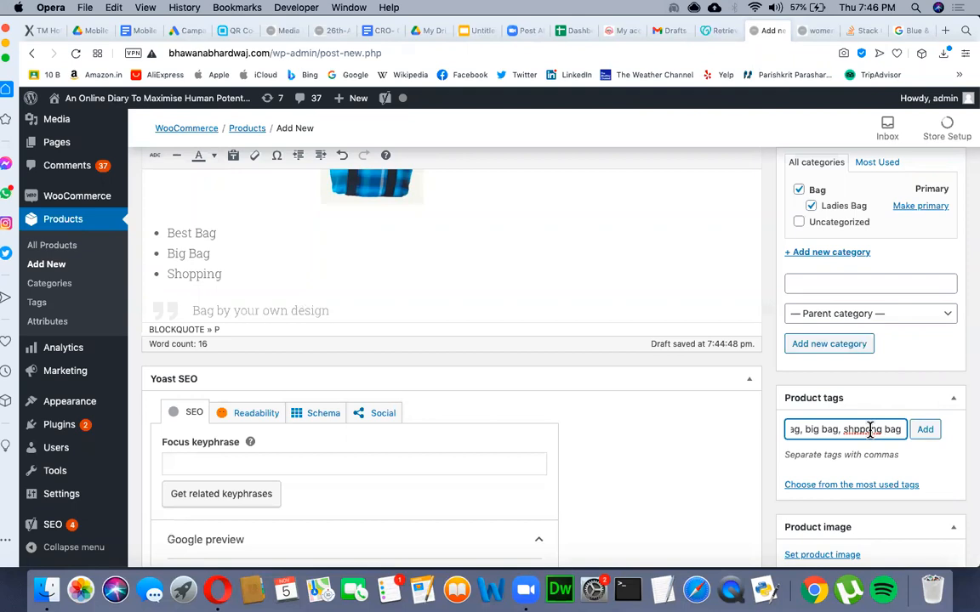
right_click(869, 429)
left_click(791, 283)
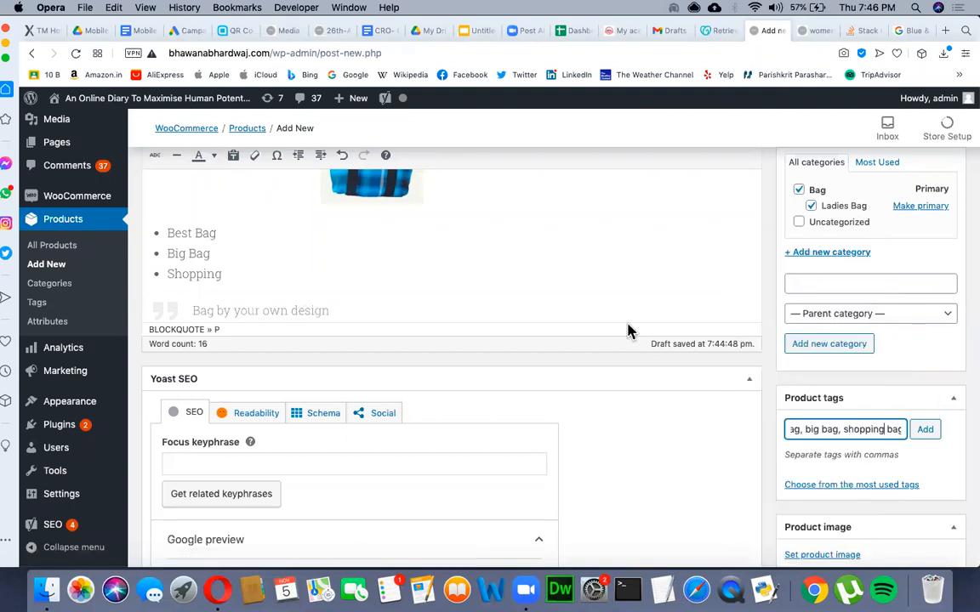
Step: Complete the description's third bullet as "Shopping Bag" and add the entered tags to the product
left_click(239, 273)
type("Bag")
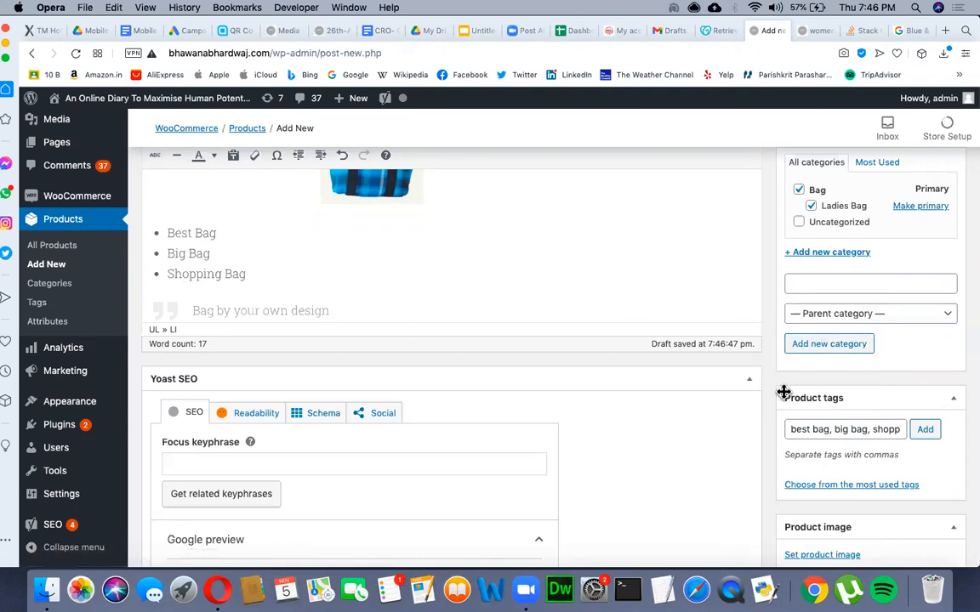
left_click(925, 430)
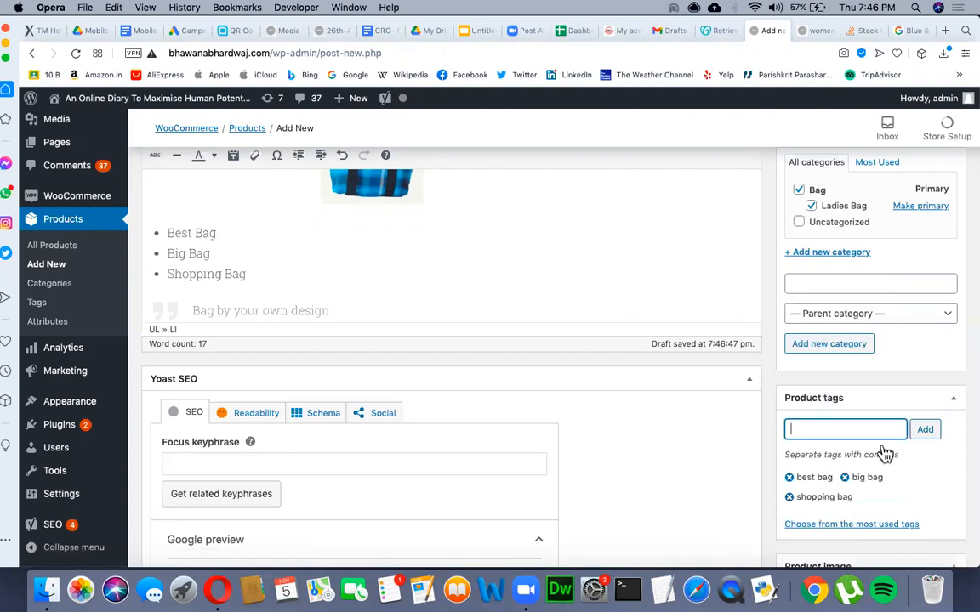
Step: Start setting the product image and select womens-casual-blue.jpg from the media library
scroll(693, 476, "down", 3)
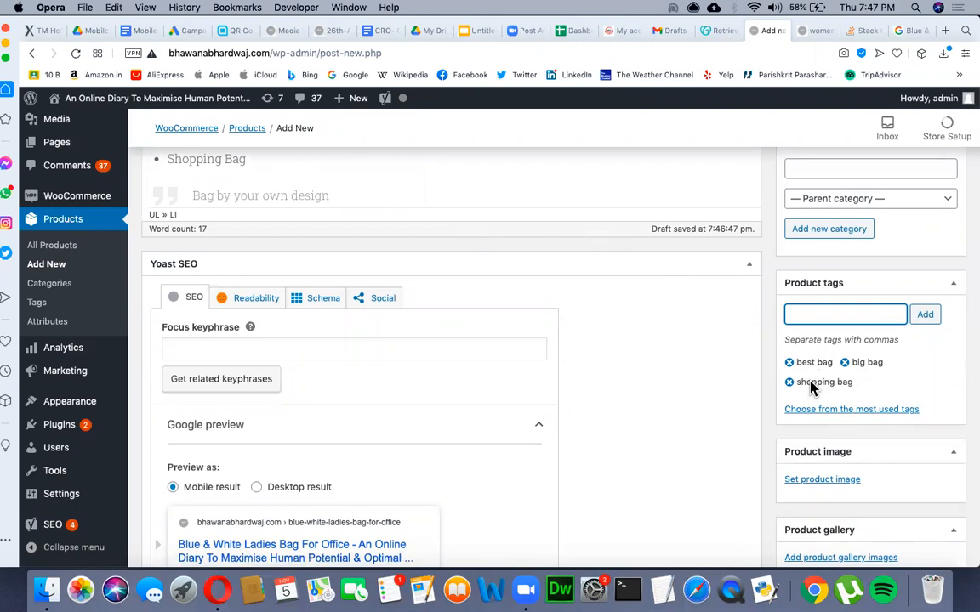
scroll(808, 357, "down", 3)
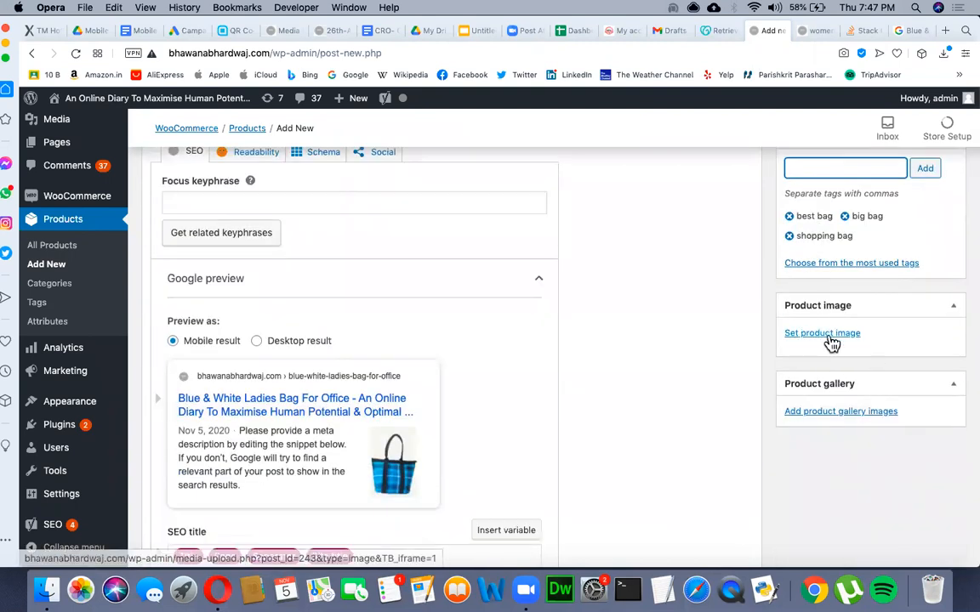
left_click(825, 334)
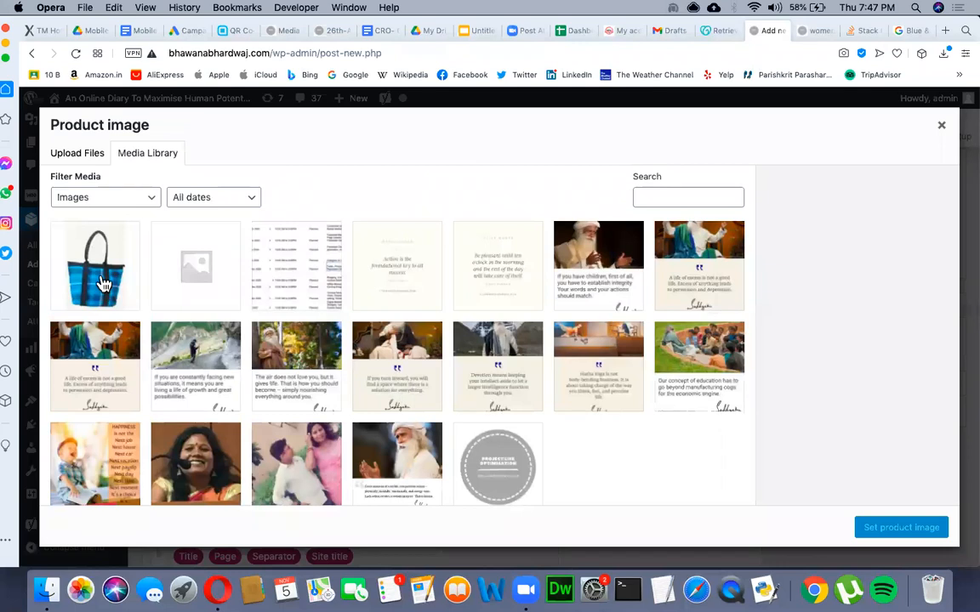
left_click(94, 259)
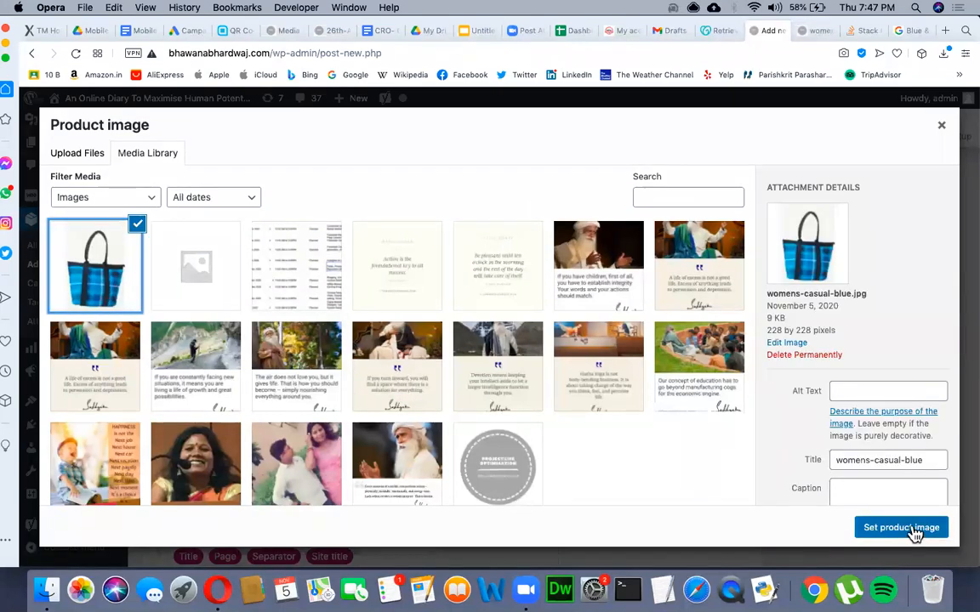
Step: Copy the search phrase "Blue & Black Ladies Bag For Office" from the Google results page into the image's alt text
left_click(869, 389)
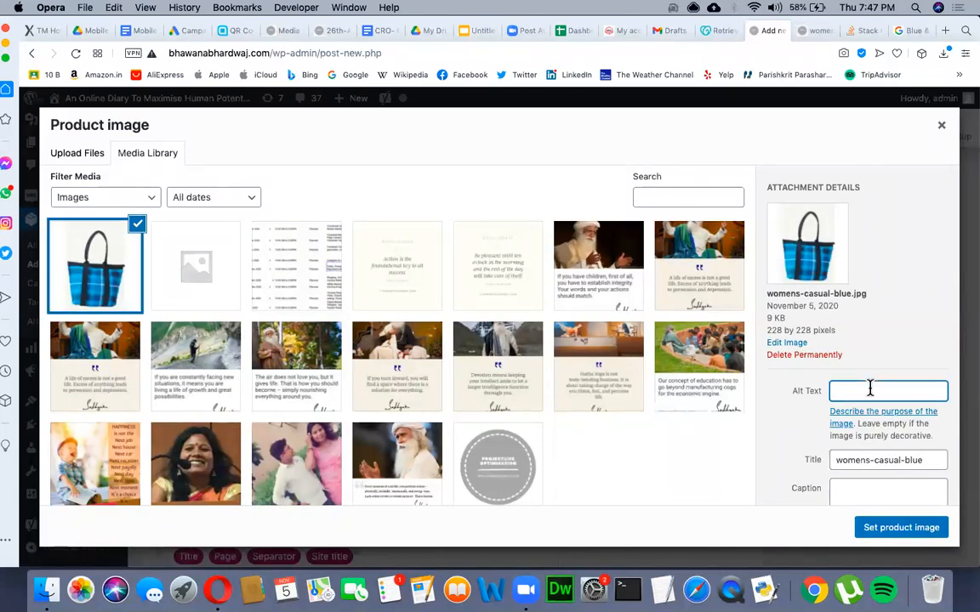
left_click(912, 29)
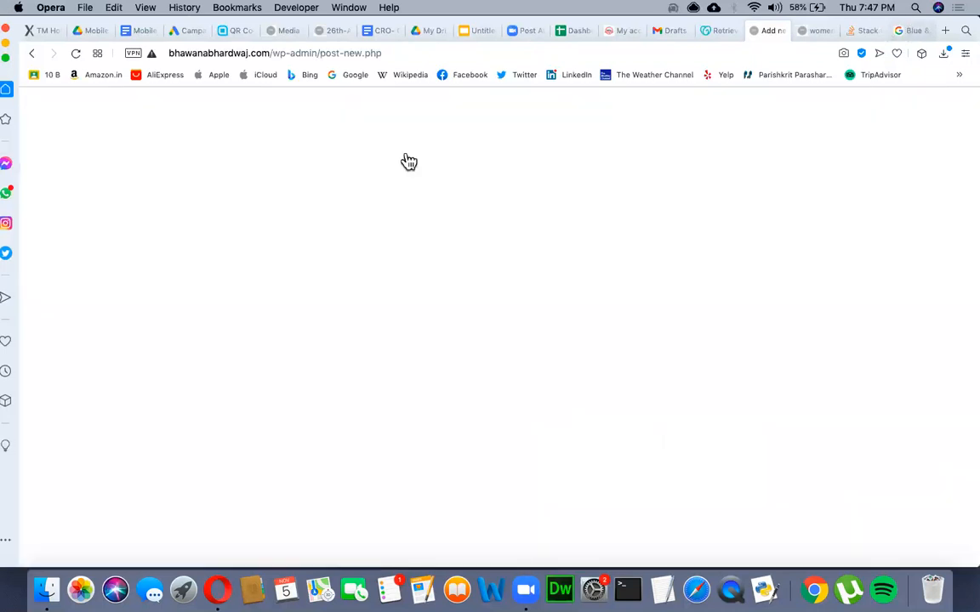
triple_click(301, 107)
key("super+c")
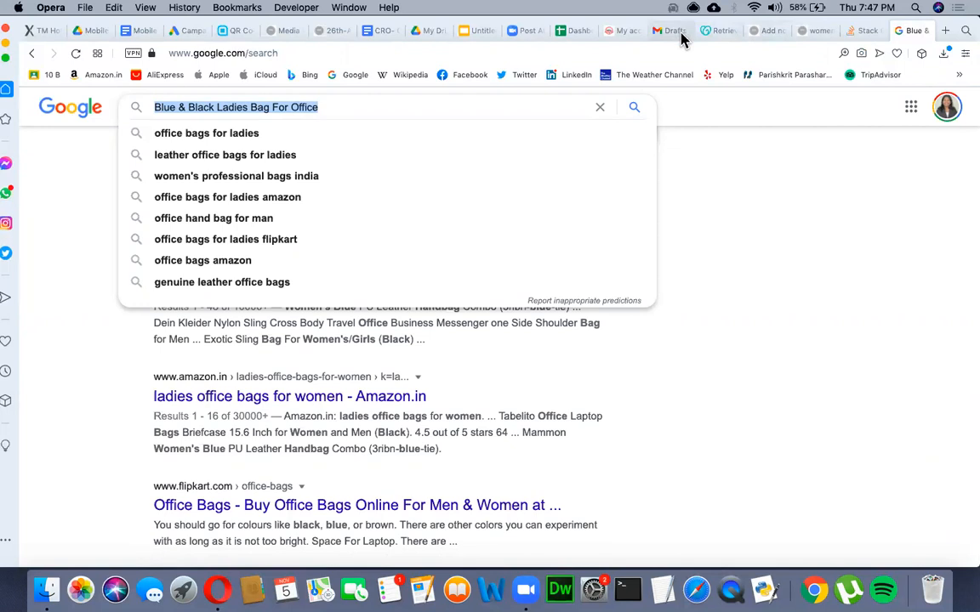
left_click(764, 30)
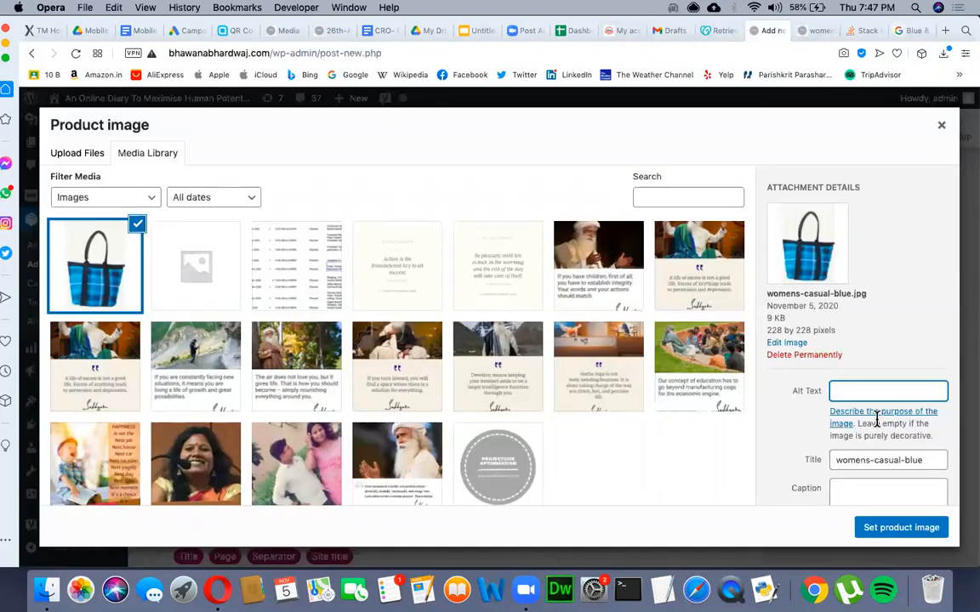
scroll(881, 416, "down", 2)
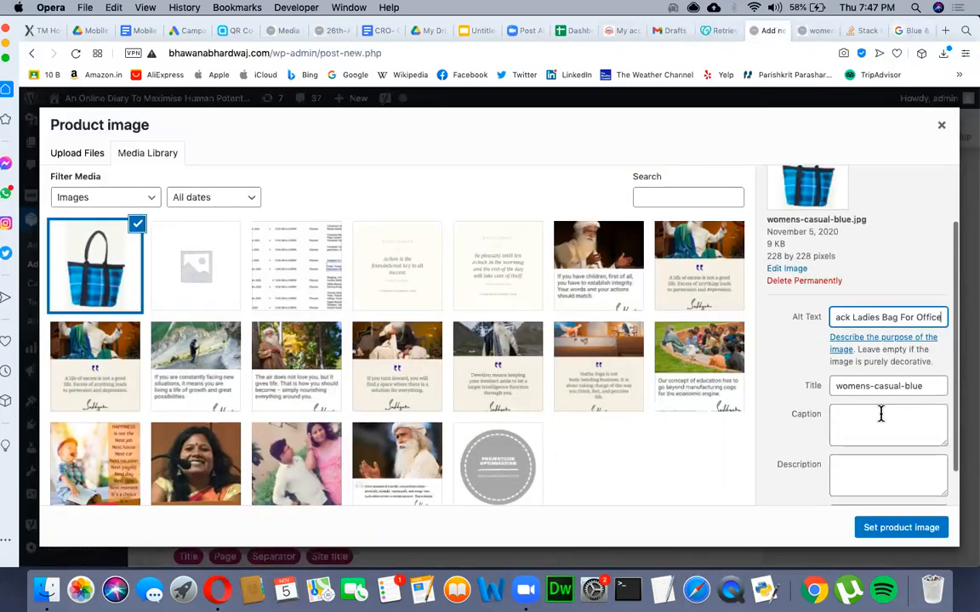
Step: Use "Blue & Black Ladies Bag For Office" as the image's title, caption and description, and set it as the product image
triple_click(917, 390)
key("super+v")
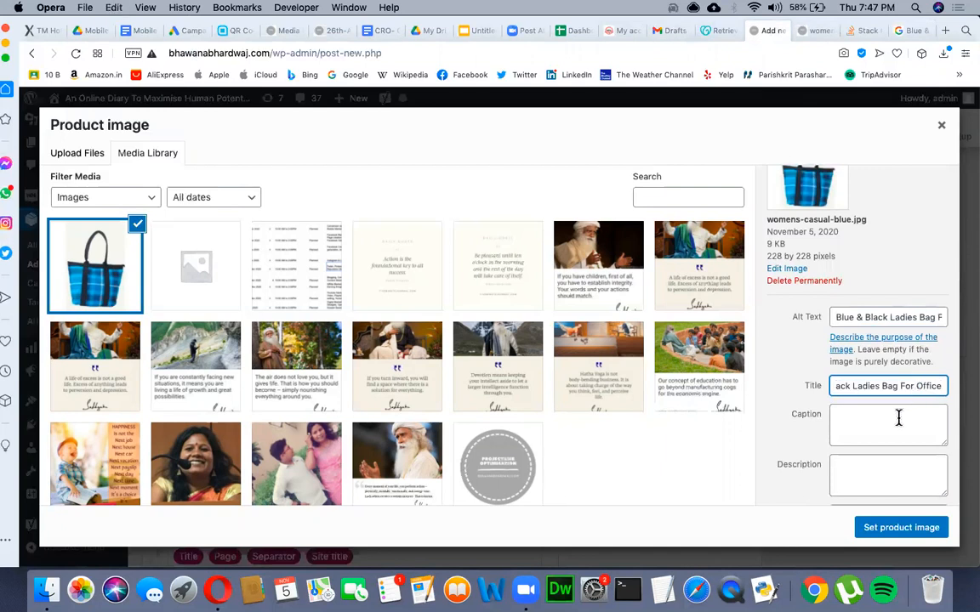
left_click(898, 417)
key("super+v")
left_click(889, 465)
key("super+v")
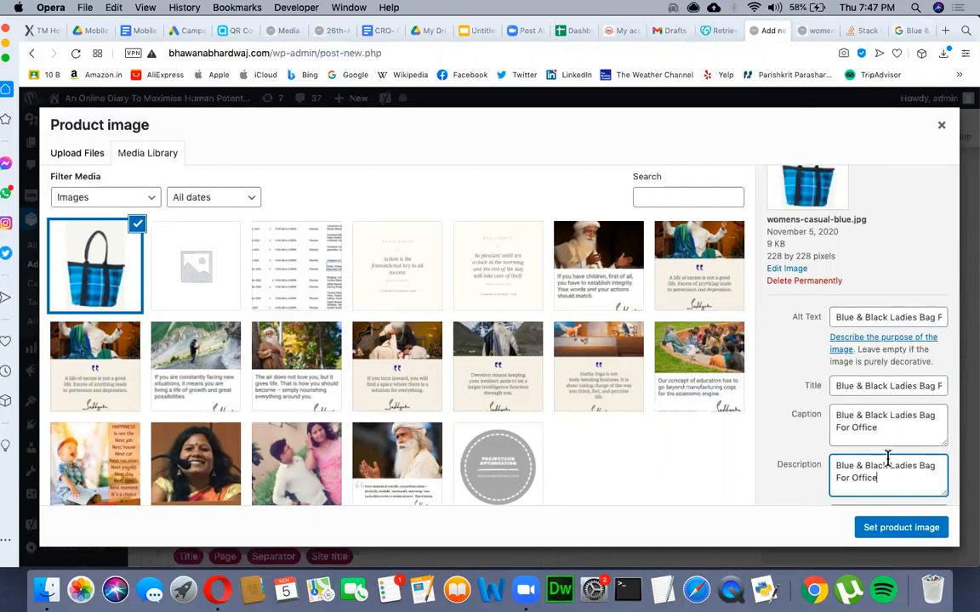
scroll(887, 464, "down", 1)
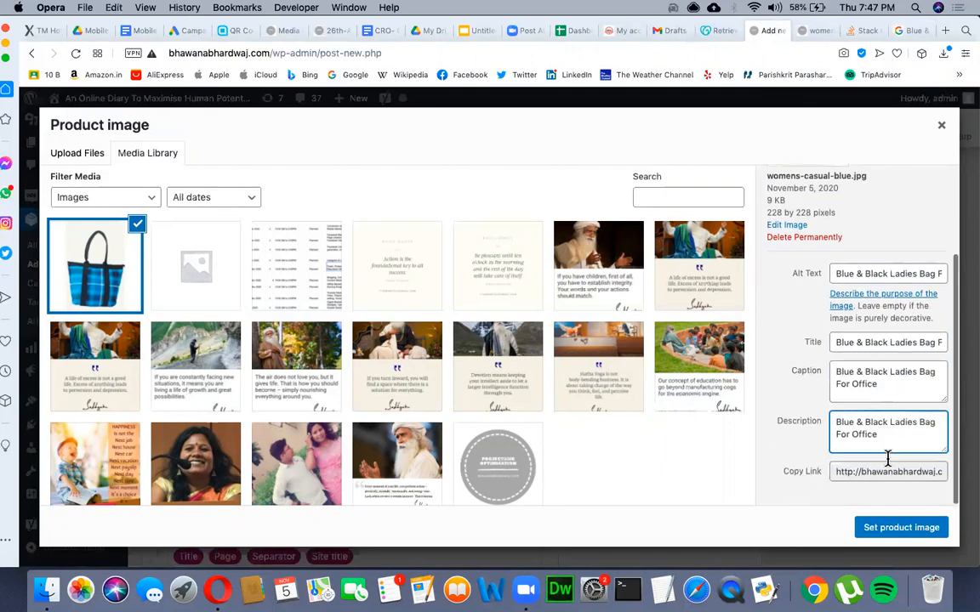
left_click(897, 528)
Step: View the images available for the product gallery without adding any
scroll(827, 379, "down", 5)
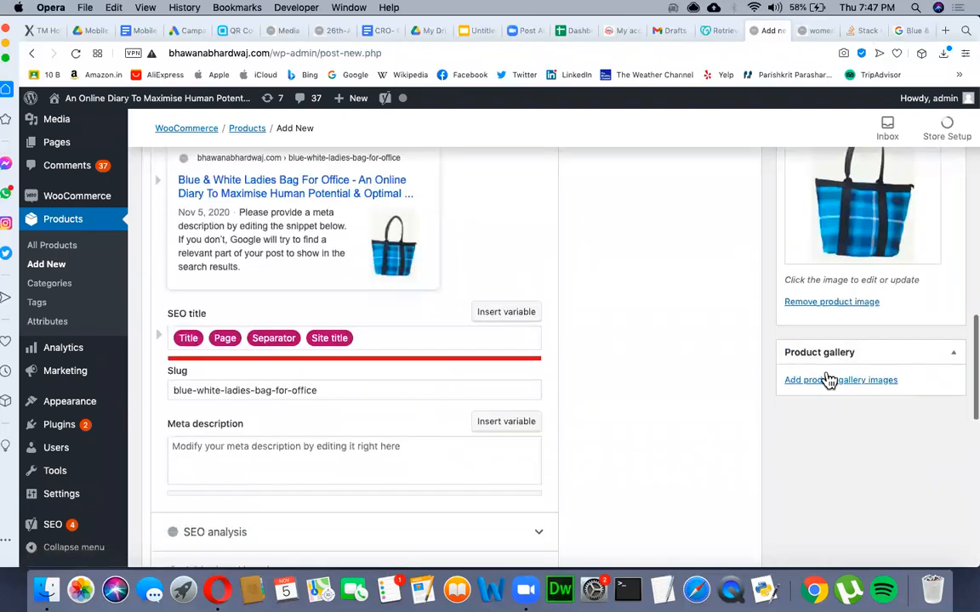
scroll(825, 375, "down", 1)
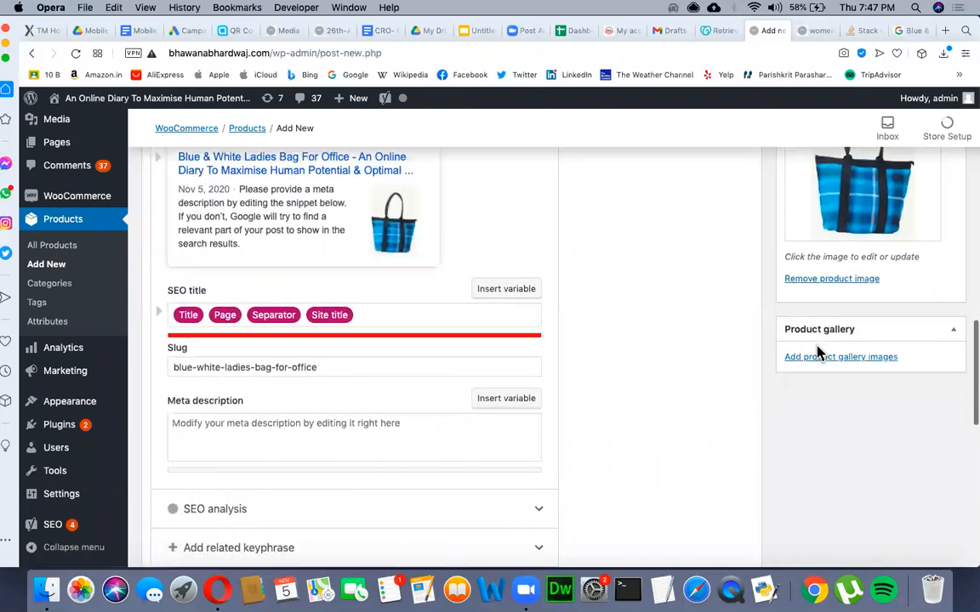
left_click(869, 358)
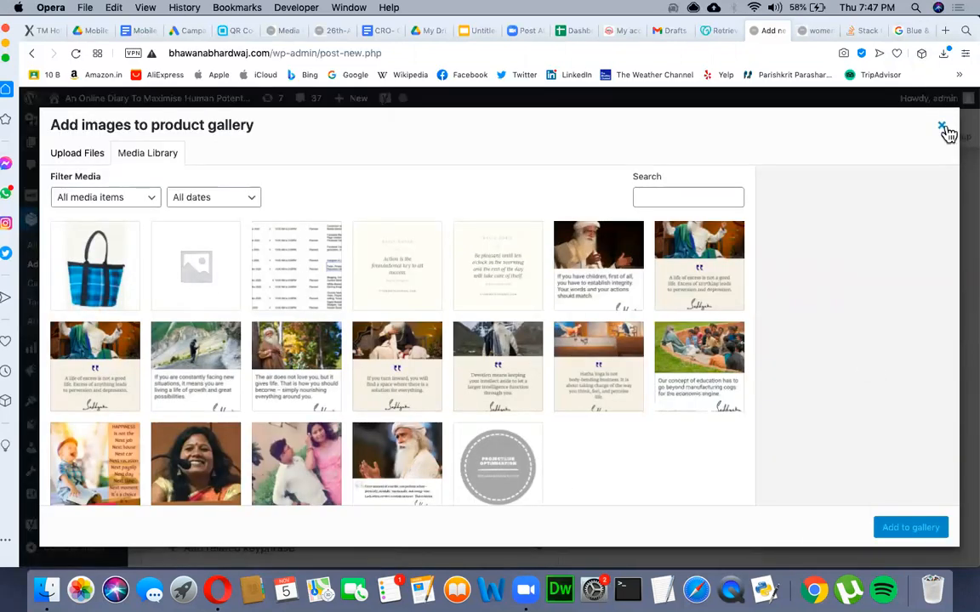
key("Escape")
Step: Review the product's content and publishing settings and save it as a draft
scroll(870, 435, "up", 10)
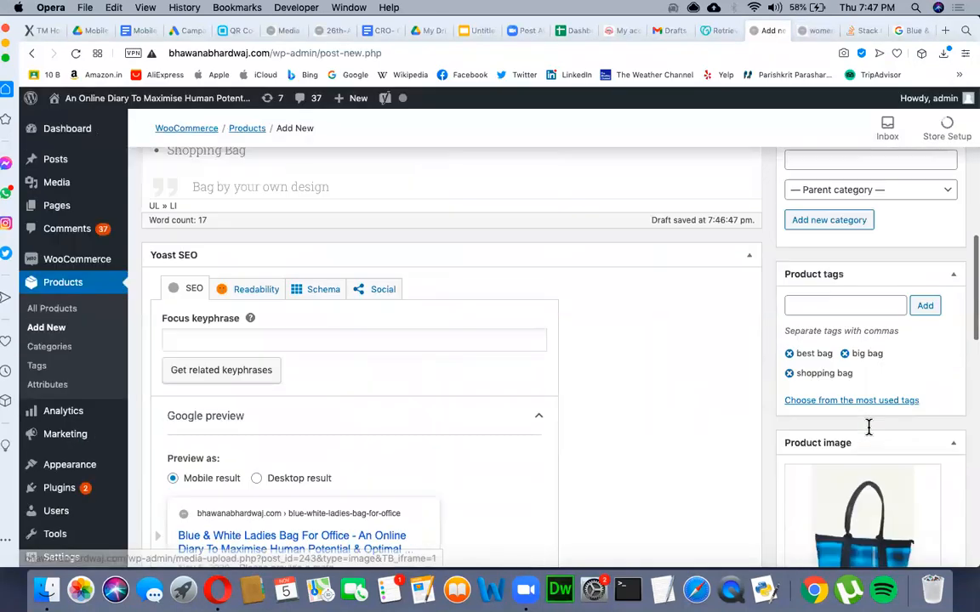
scroll(869, 434, "up", 5)
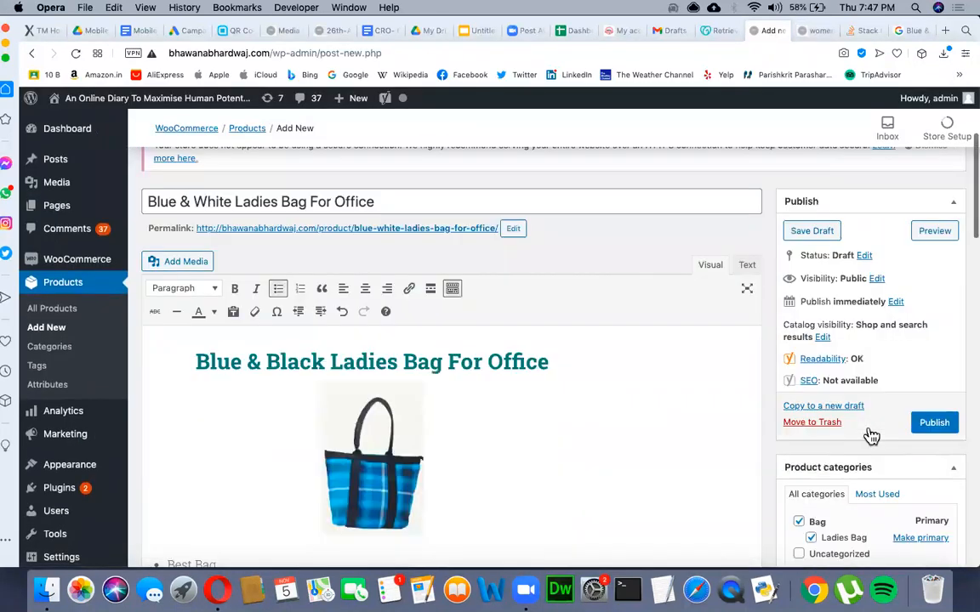
scroll(869, 433, "down", 4)
scroll(60, 332, "up", 1)
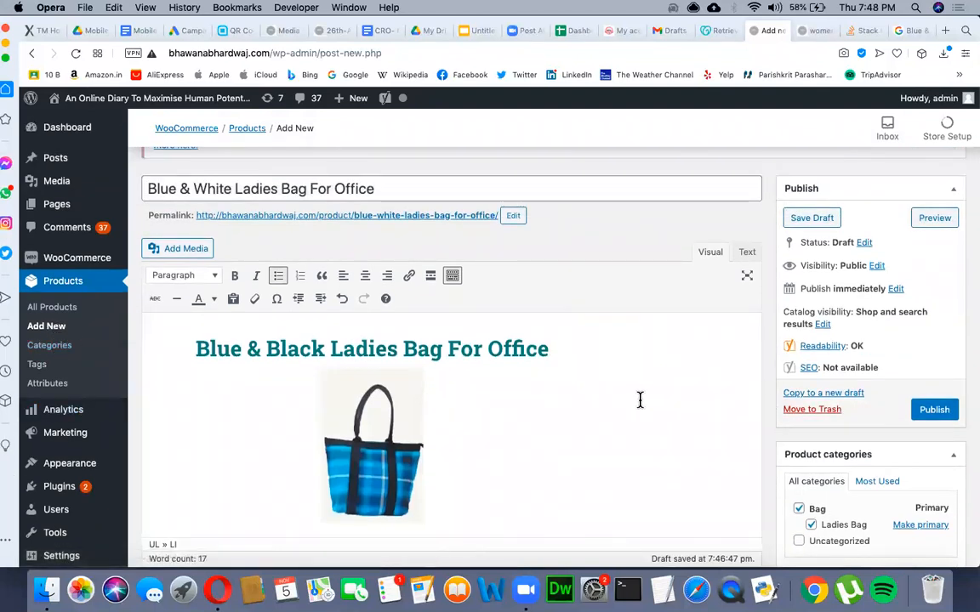
scroll(638, 404, "up", 1)
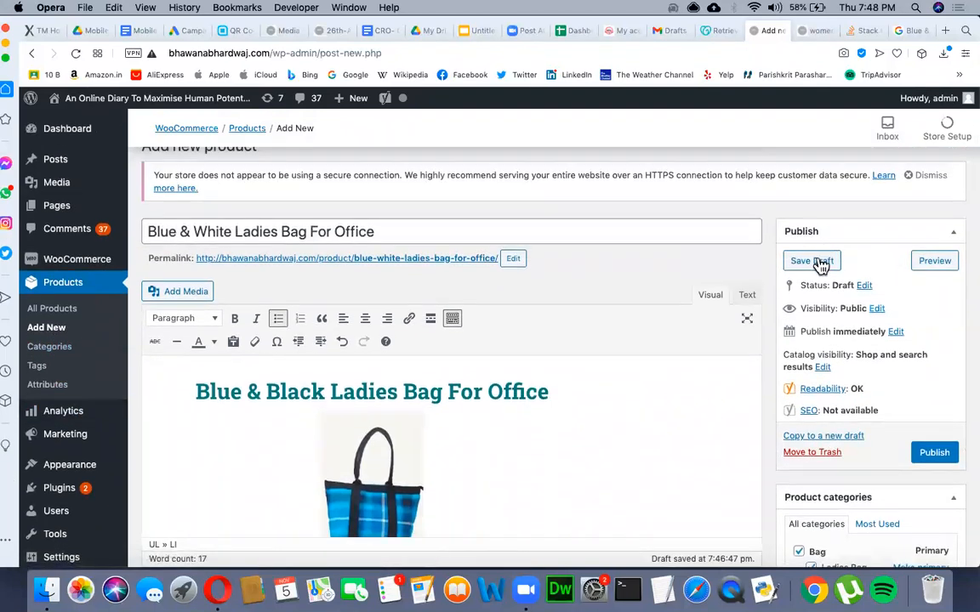
left_click(817, 263)
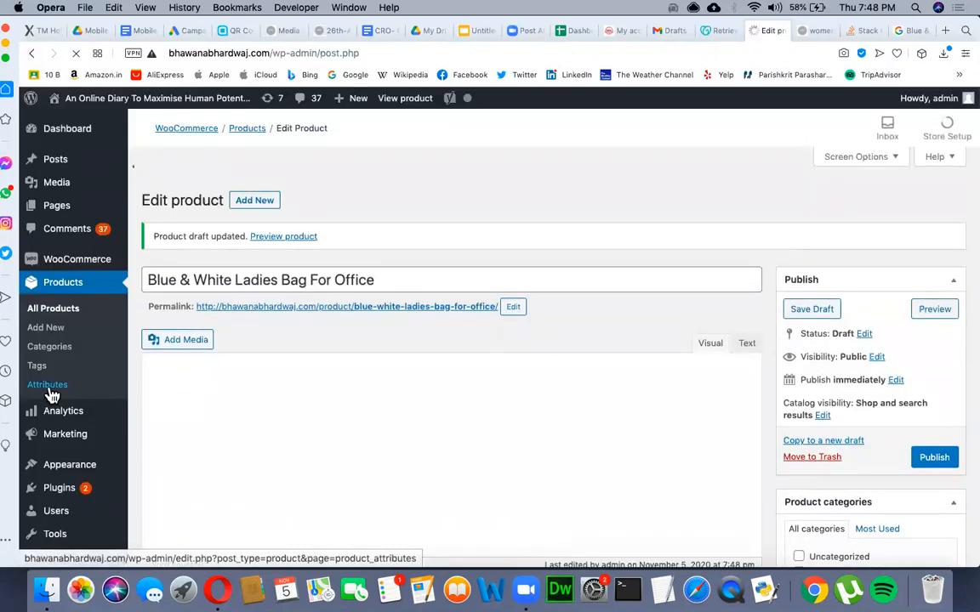
Step: Preview the saved product draft and go to the bag's entry on the page
scroll(229, 375, "down", 2)
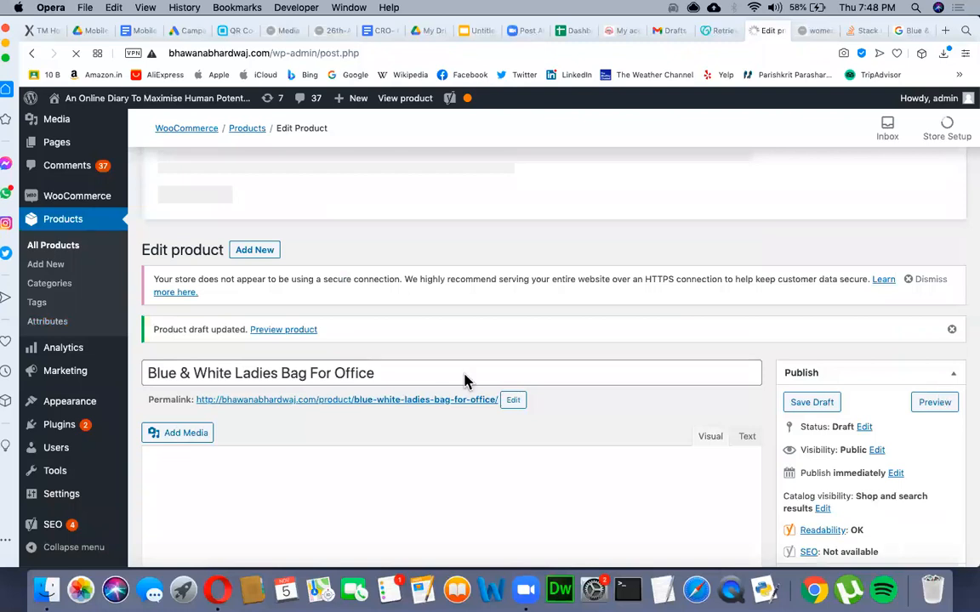
left_click(304, 331)
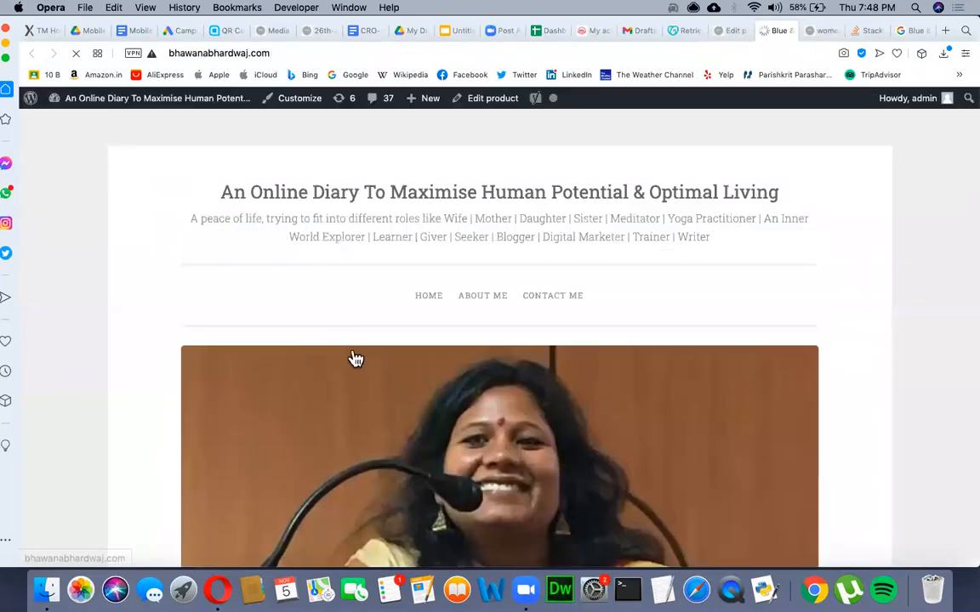
scroll(355, 359, "down", 10)
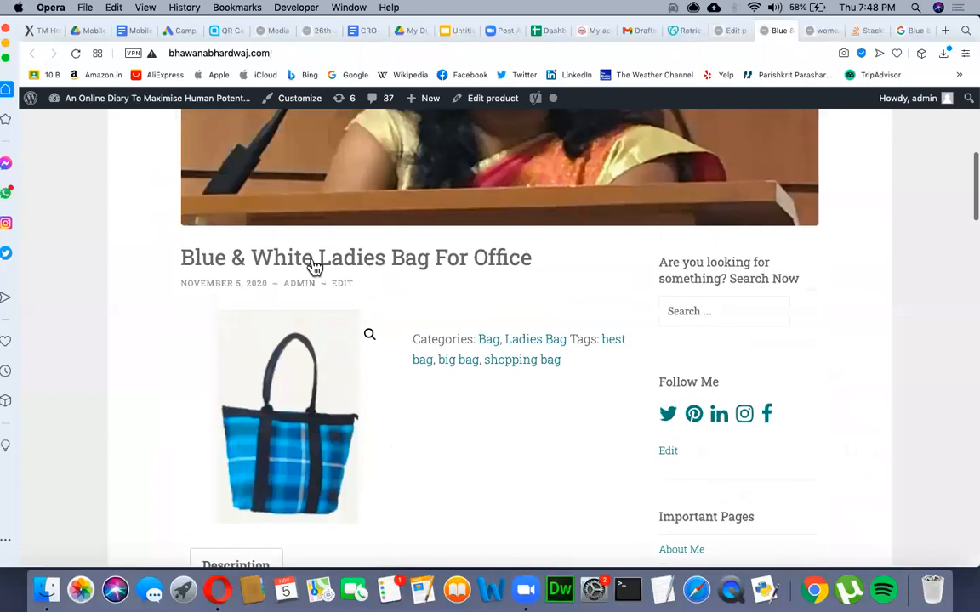
Step: Examine the preview page's header, product title, web address, image, categories and tags
left_click_drag(182, 257, 597, 277)
scroll(598, 277, "up", 3)
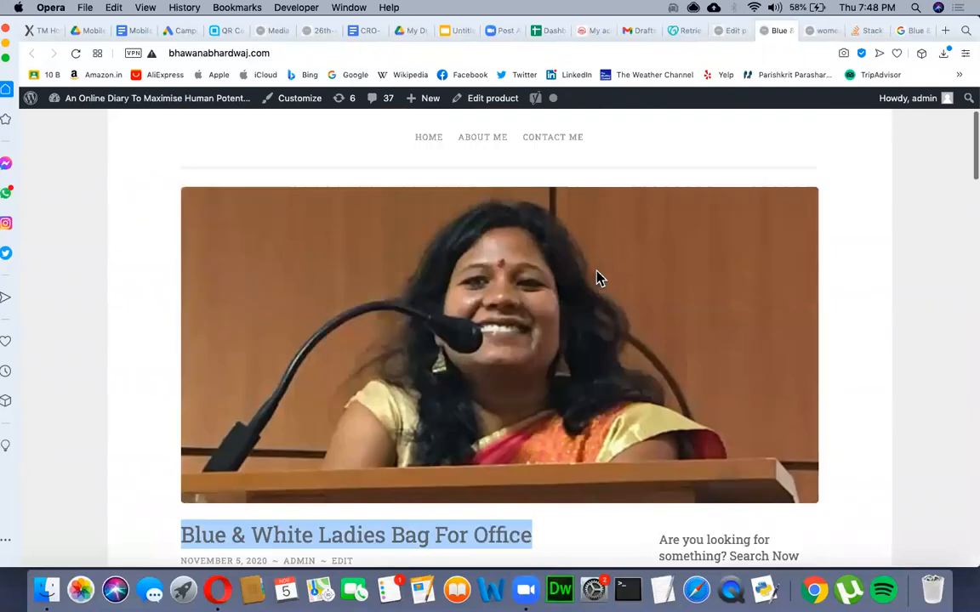
scroll(561, 358, "up", 2)
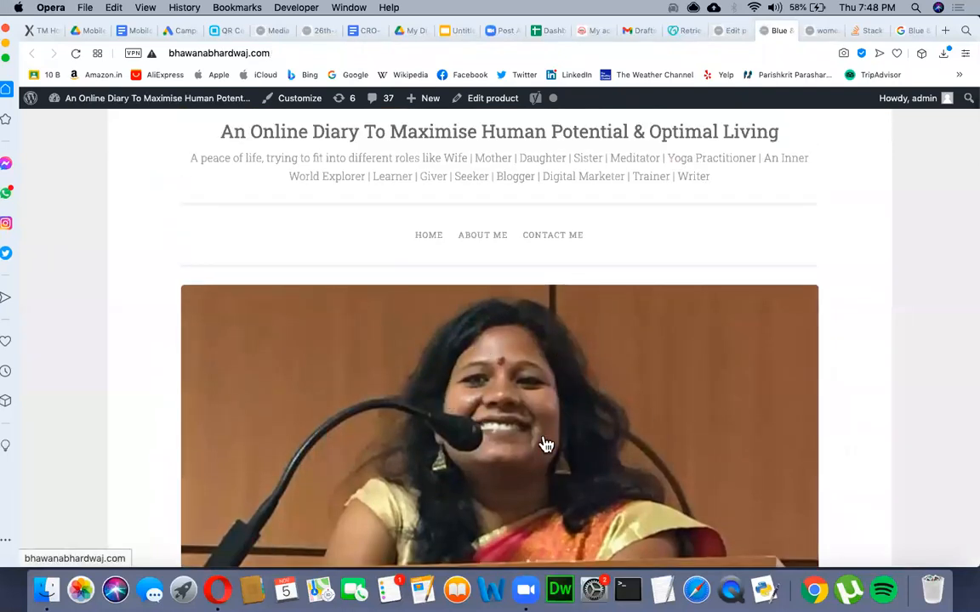
scroll(528, 437, "down", 3)
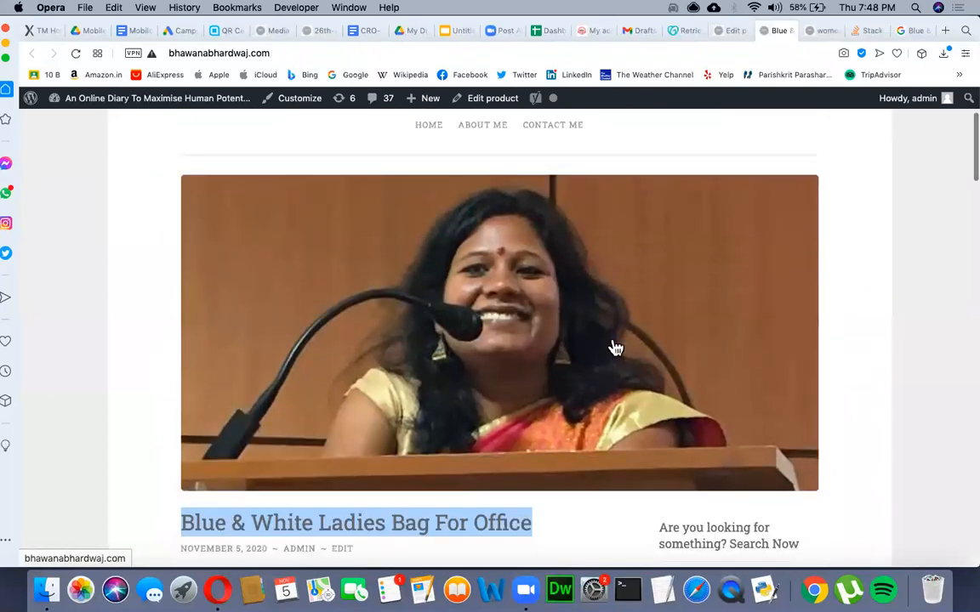
scroll(600, 336, "down", 3)
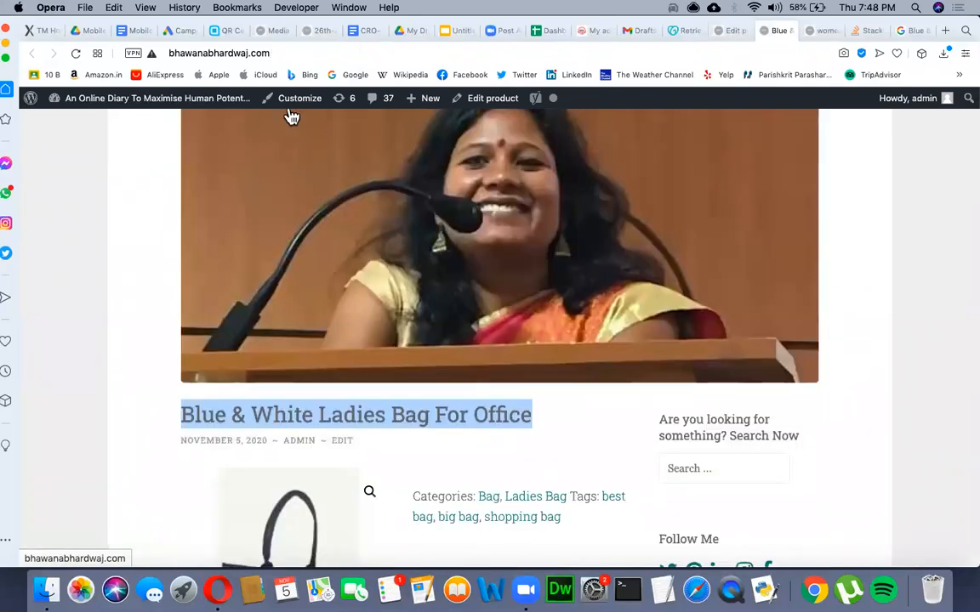
left_click(265, 54)
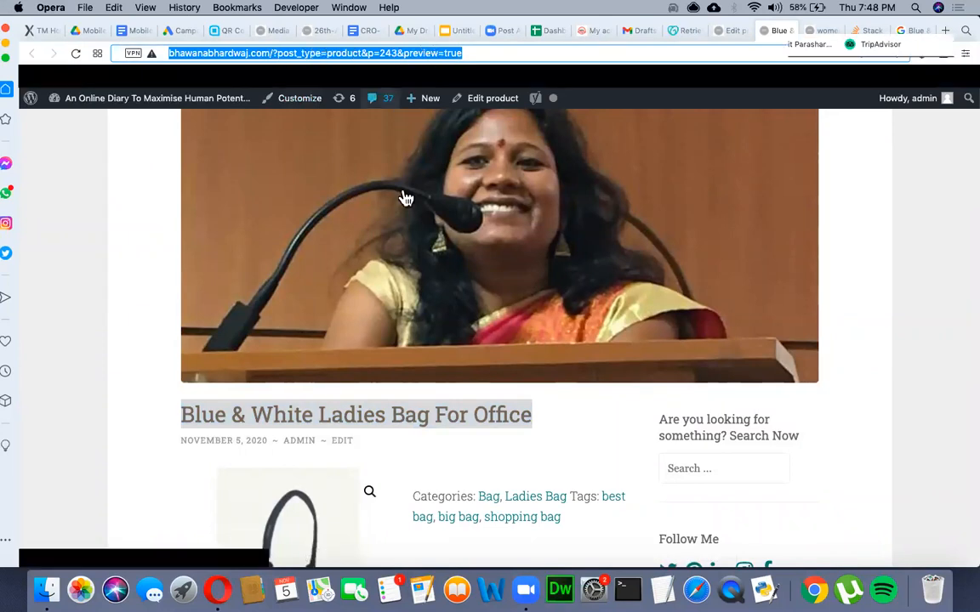
scroll(403, 197, "down", 3)
left_click(264, 310)
left_click_drag(202, 323, 308, 395)
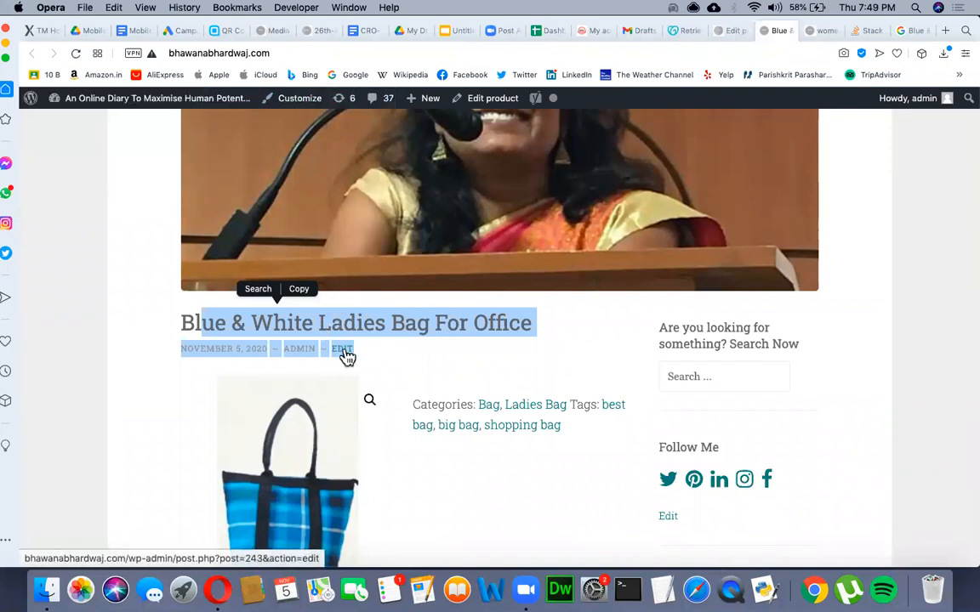
left_click(93, 435)
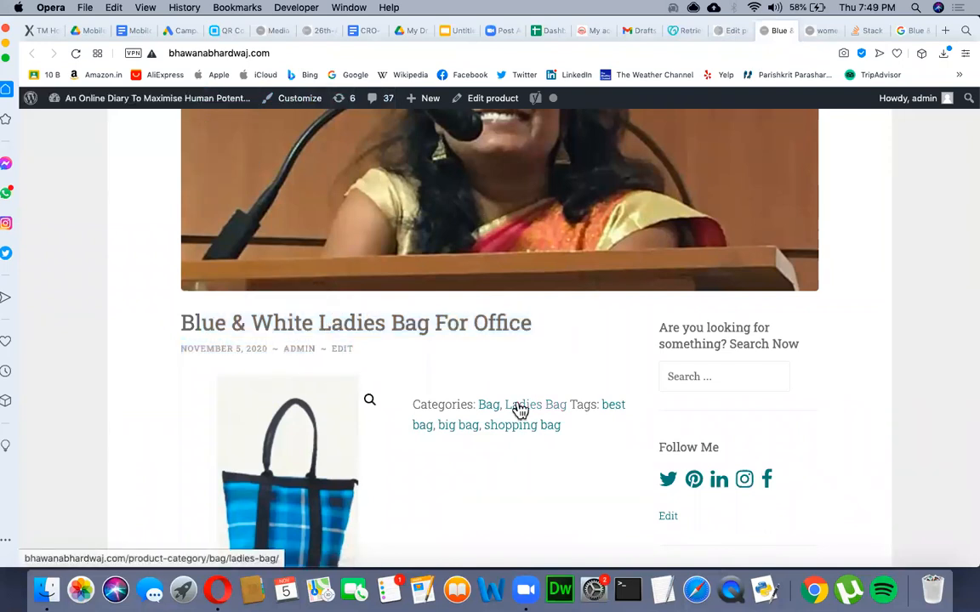
Step: View the archive page of the "shopping bag" tag from the product preview and return to the preview
scroll(506, 357, "down", 2)
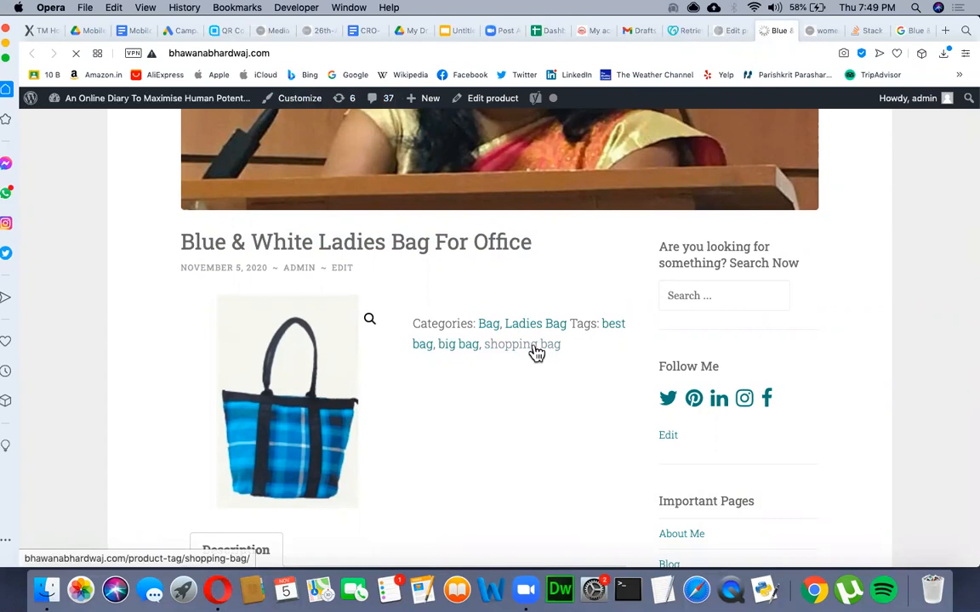
scroll(499, 297, "down", 10)
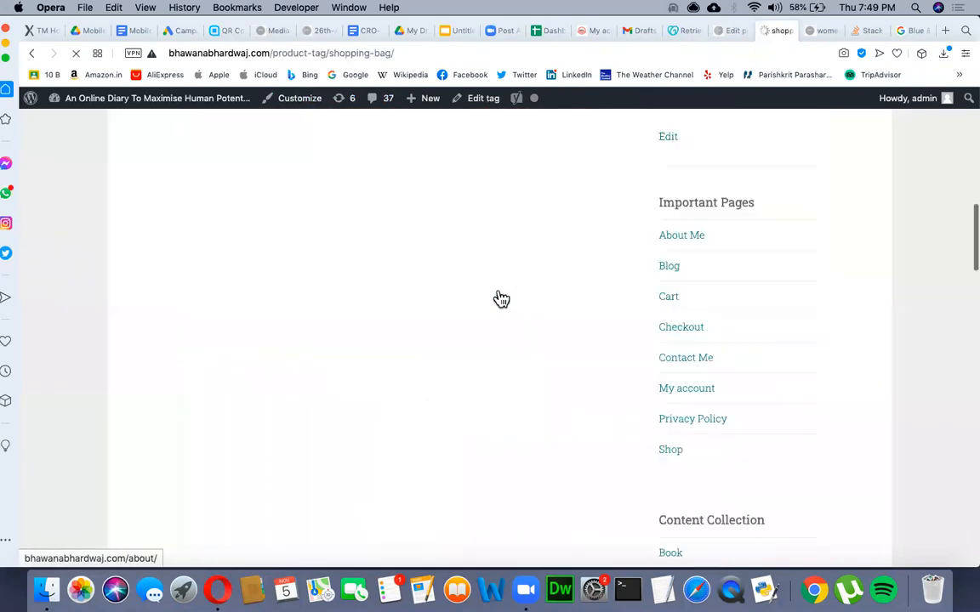
scroll(499, 297, "up", 4)
scroll(500, 299, "up", 10)
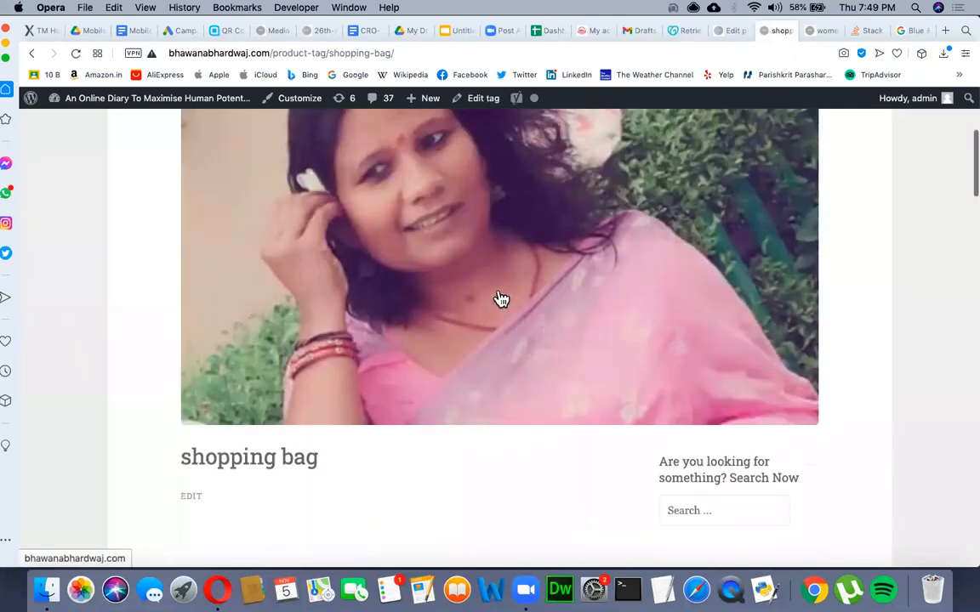
scroll(309, 319, "down", 2)
scroll(359, 435, "down", 6)
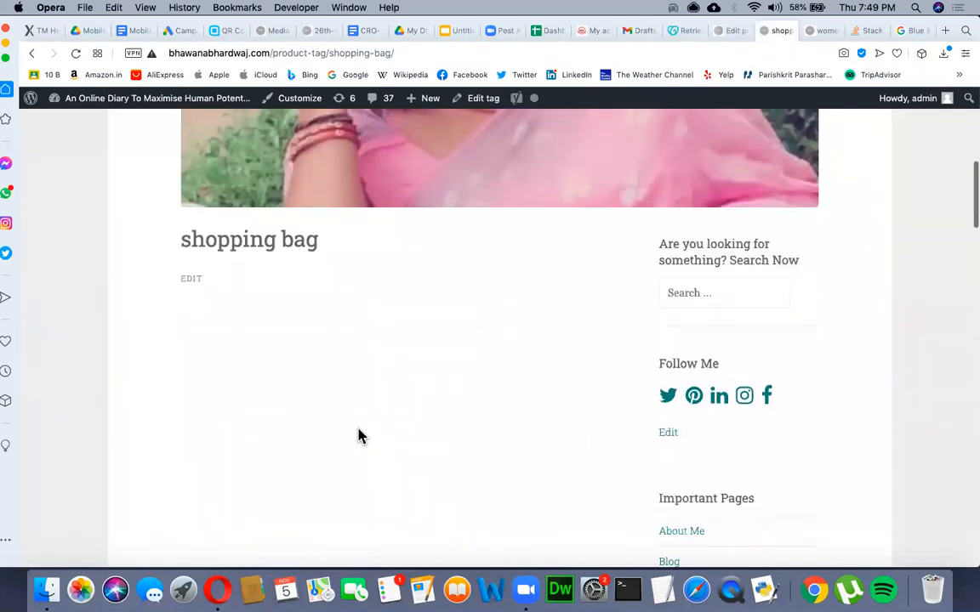
scroll(358, 435, "up", 4)
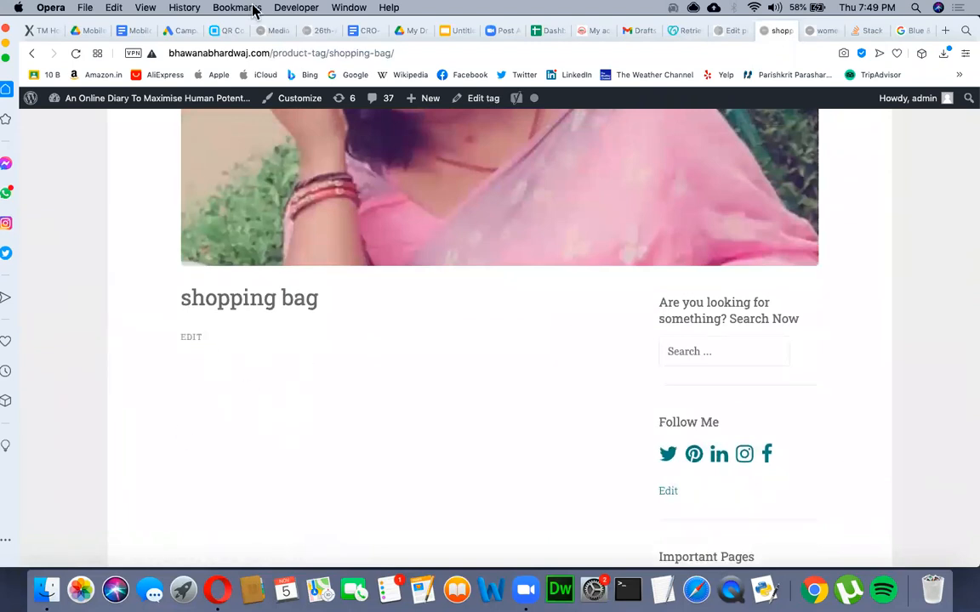
left_click(33, 55)
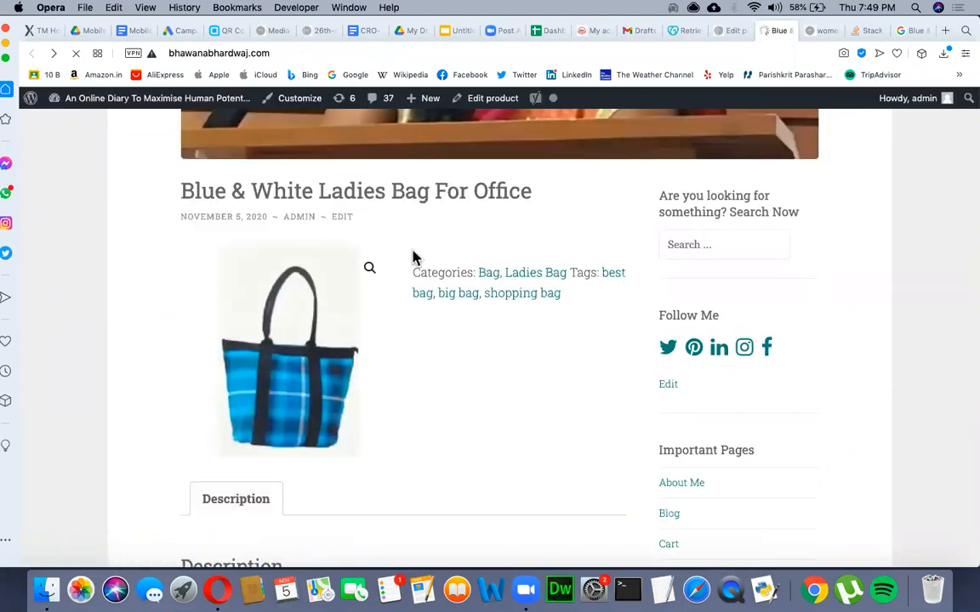
Step: View the Ladies Bag category page linked from the product preview and return to the preview
left_click(536, 280)
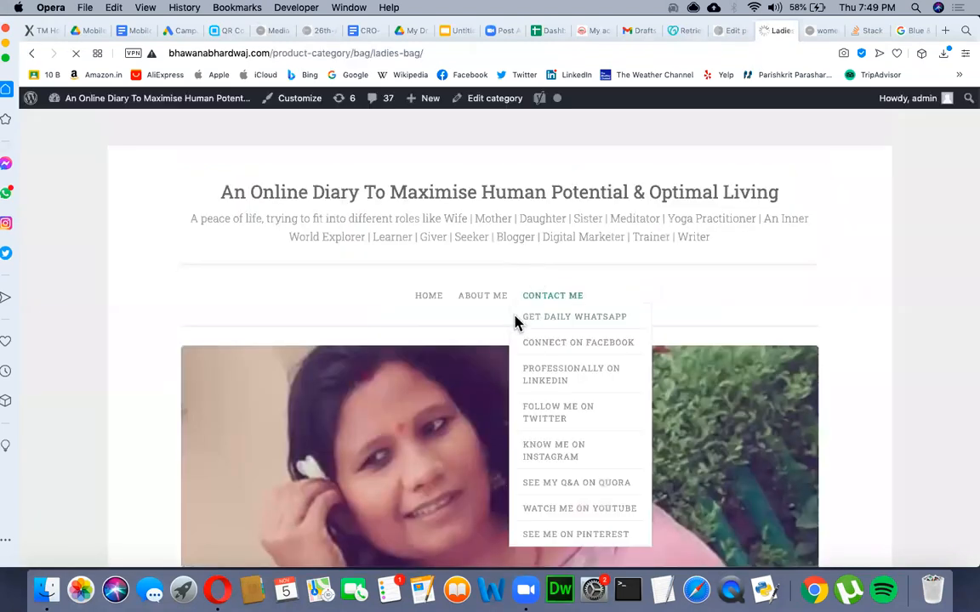
scroll(516, 323, "down", 5)
scroll(518, 323, "down", 4)
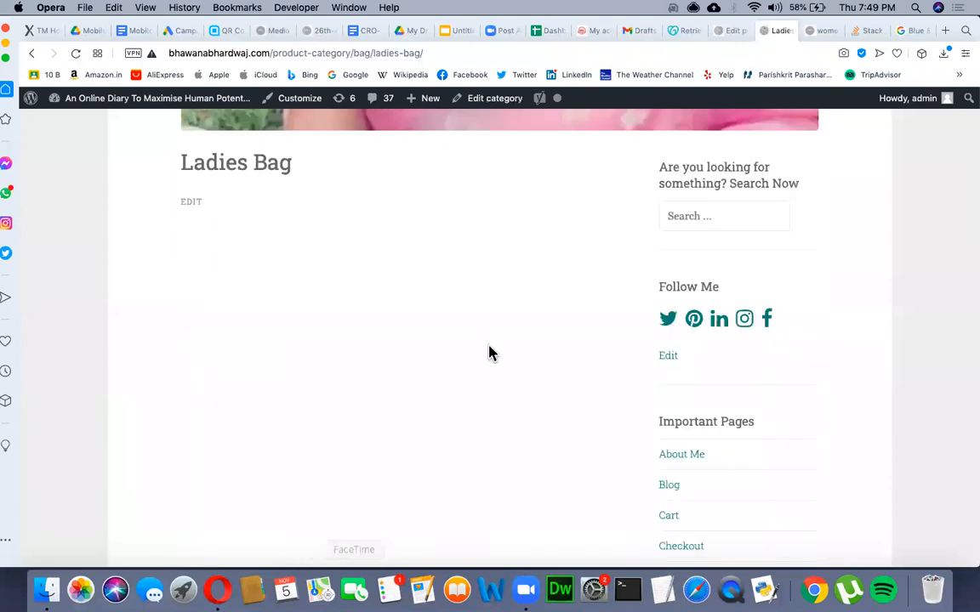
scroll(491, 353, "up", 3)
scroll(489, 352, "down", 7)
scroll(490, 352, "up", 9)
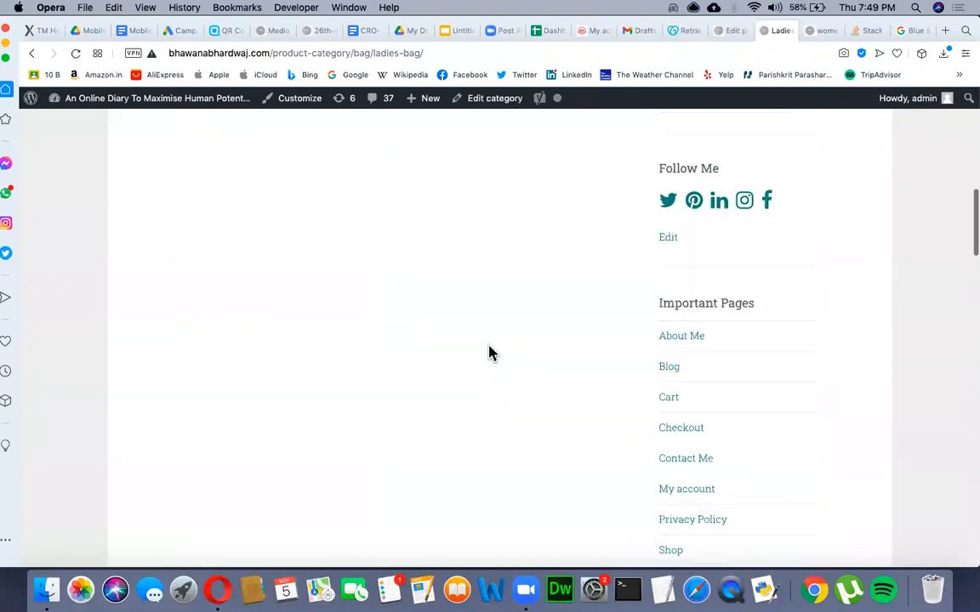
left_click(30, 54)
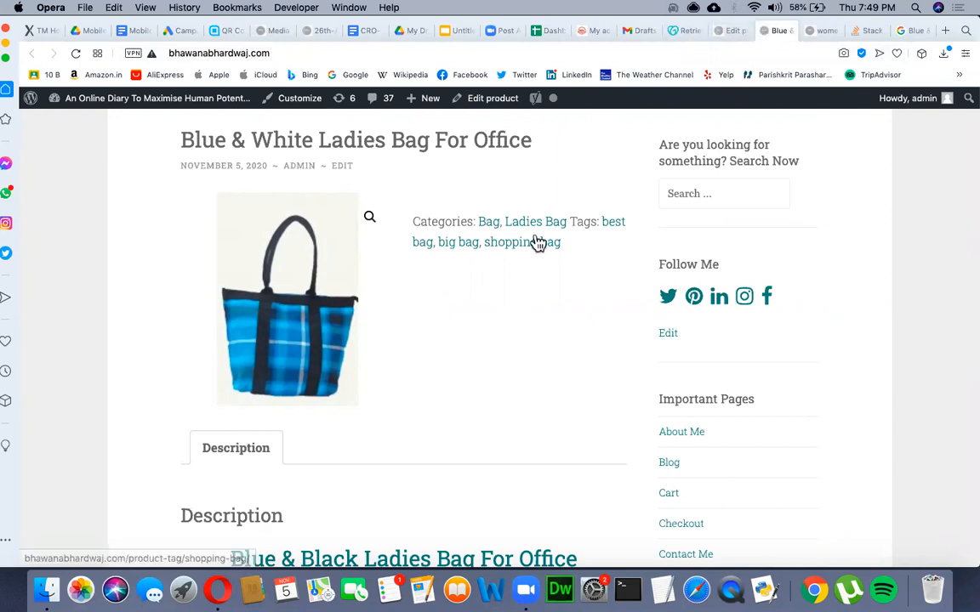
Step: Examine the previewed product's description, including its heading, image, bullet list and quote
scroll(512, 345, "down", 2)
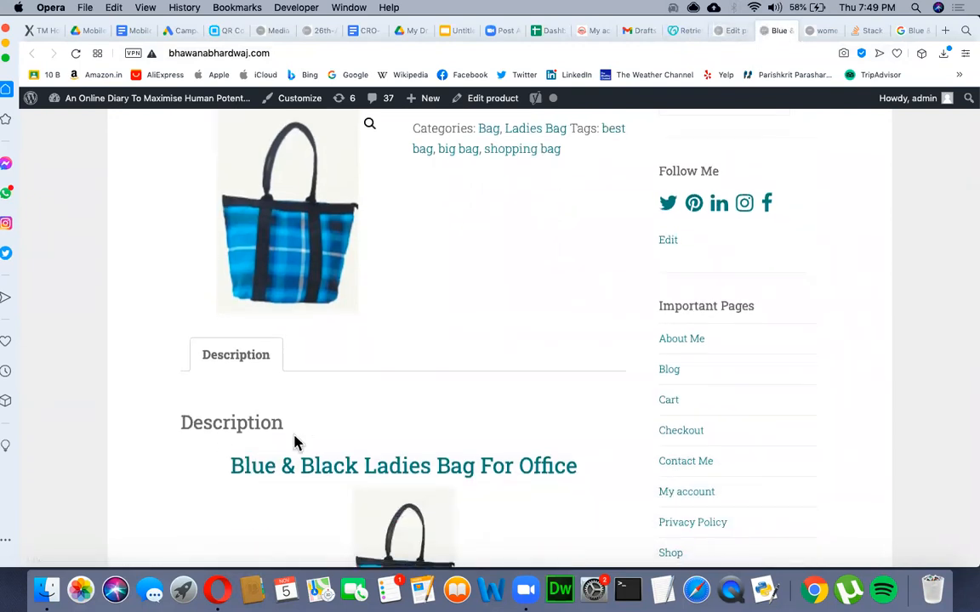
scroll(256, 421, "down", 2)
scroll(527, 410, "down", 2)
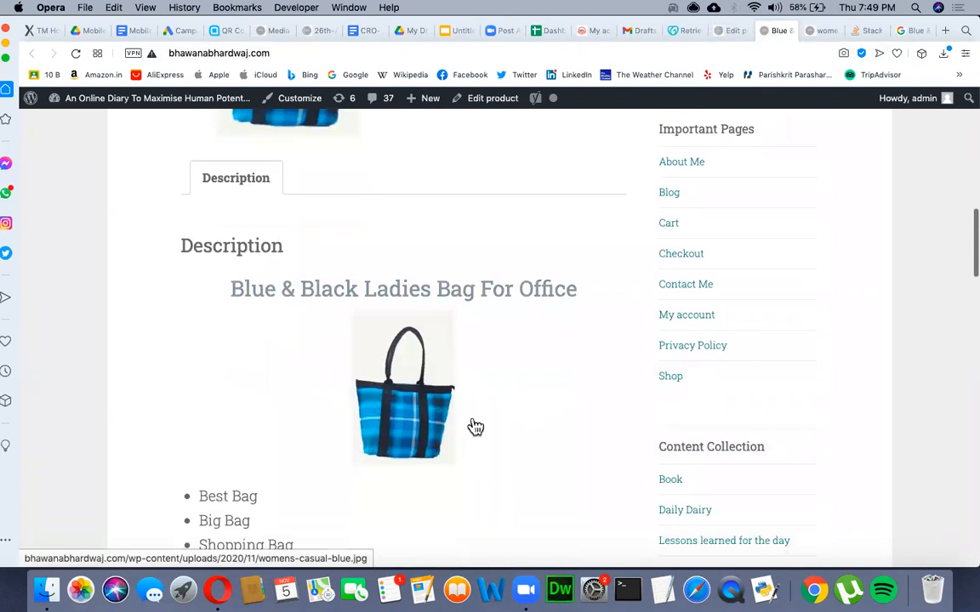
scroll(475, 427, "down", 3)
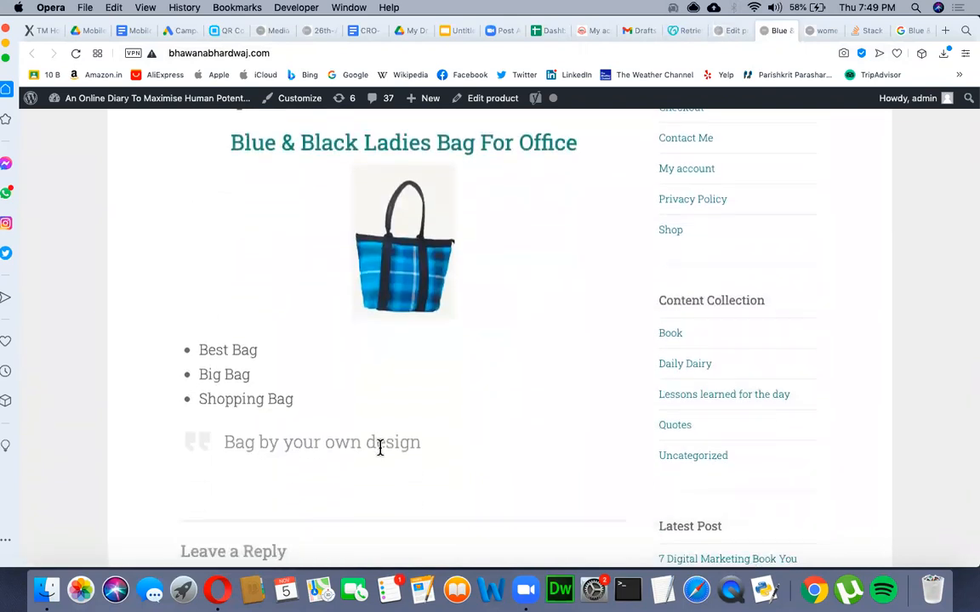
scroll(380, 448, "down", 3)
scroll(350, 446, "down", 2)
scroll(349, 442, "up", 5)
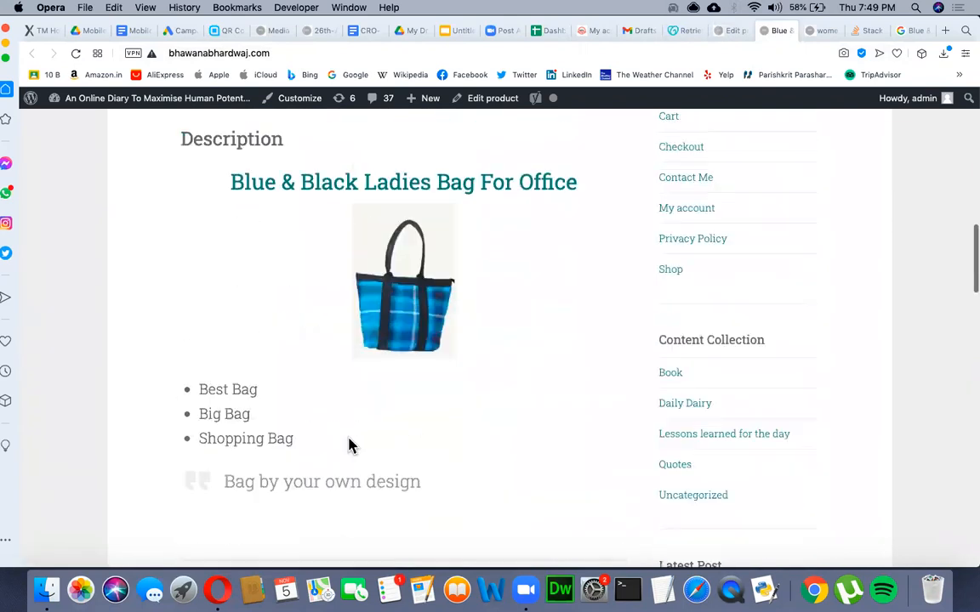
scroll(349, 446, "up", 4)
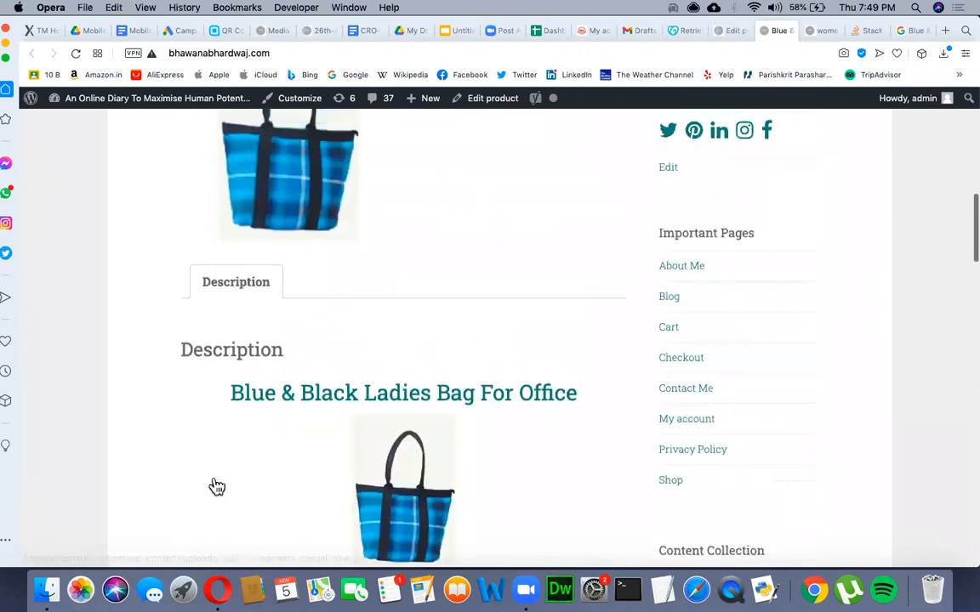
Step: Return to the product's edit page and look over its description and publishing settings
left_click(730, 34)
scroll(481, 403, "down", 5)
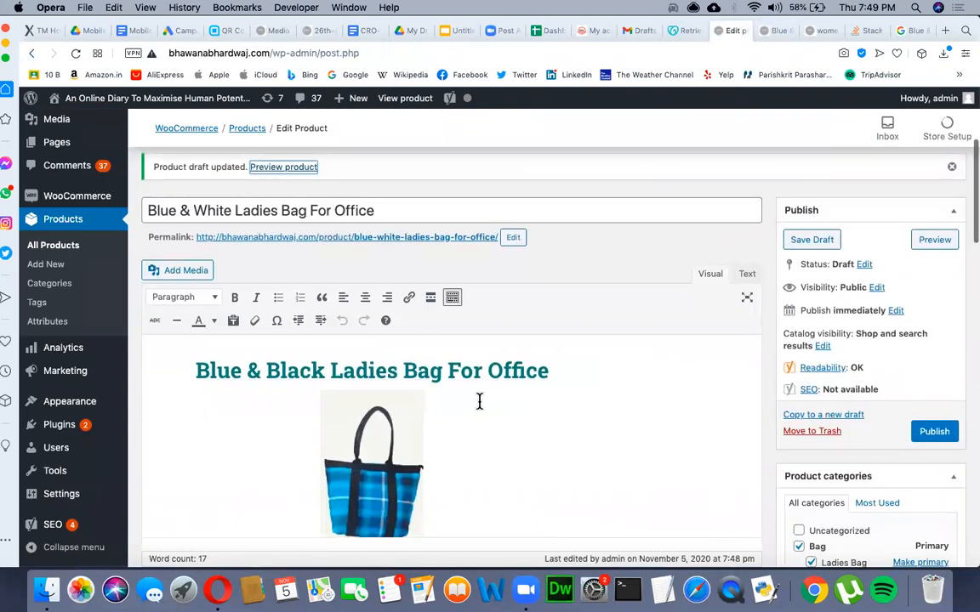
scroll(479, 401, "down", 5)
scroll(479, 401, "up", 6)
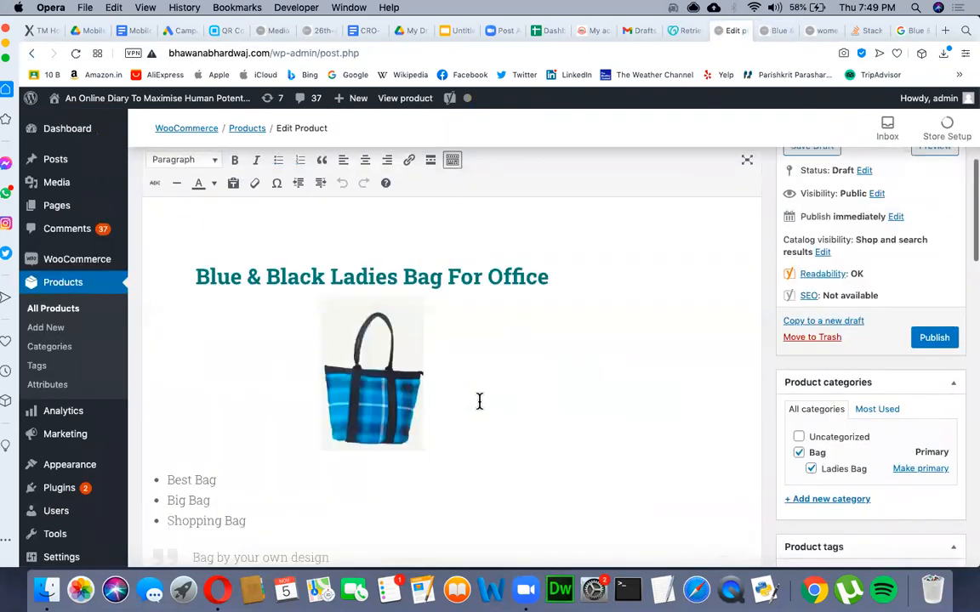
scroll(748, 273, "up", 1)
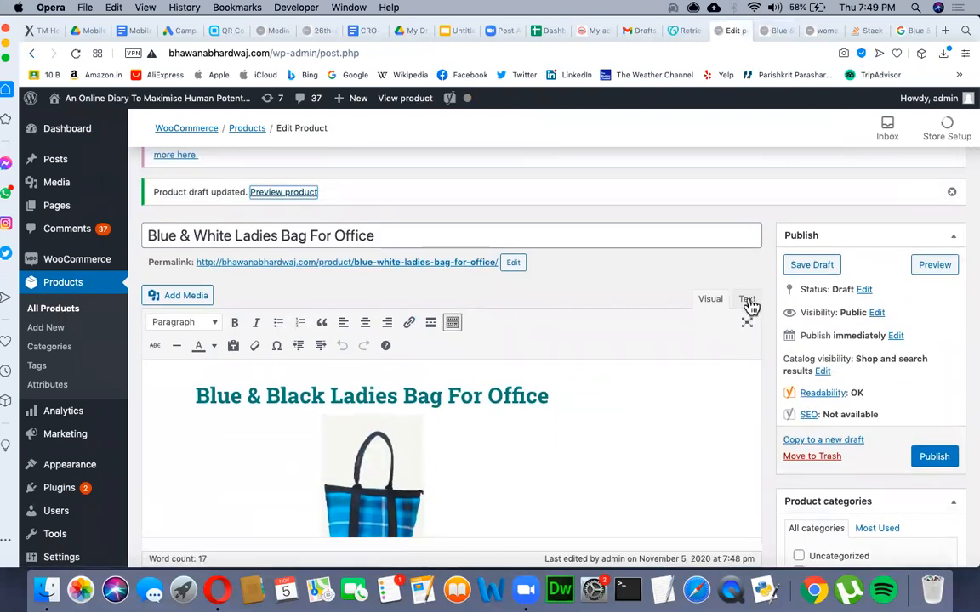
Step: Compare the product description's HTML source with its visual version, ending in the visual view
left_click(747, 300)
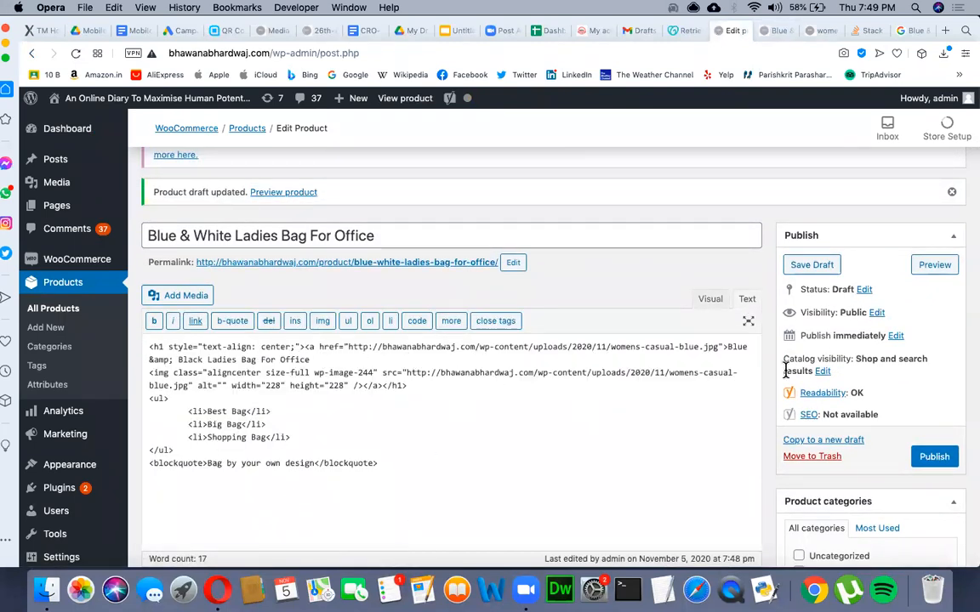
left_click(710, 301)
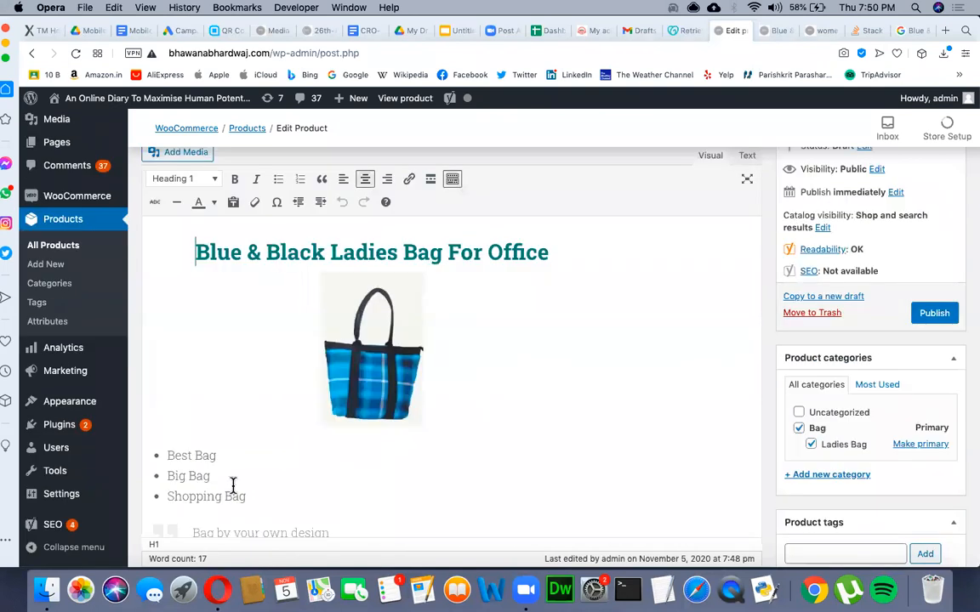
scroll(233, 486, "down", 1)
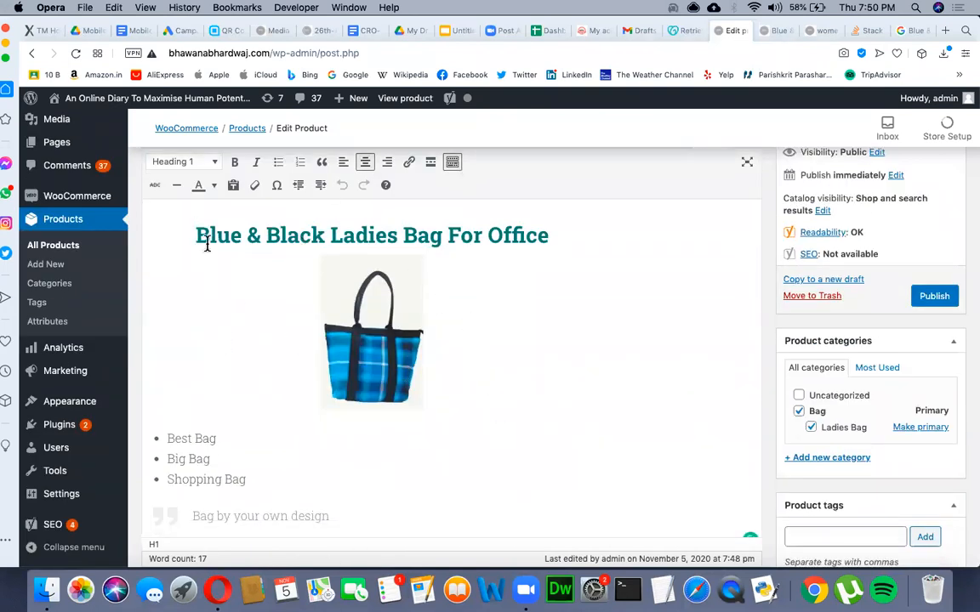
scroll(475, 361, "up", 3)
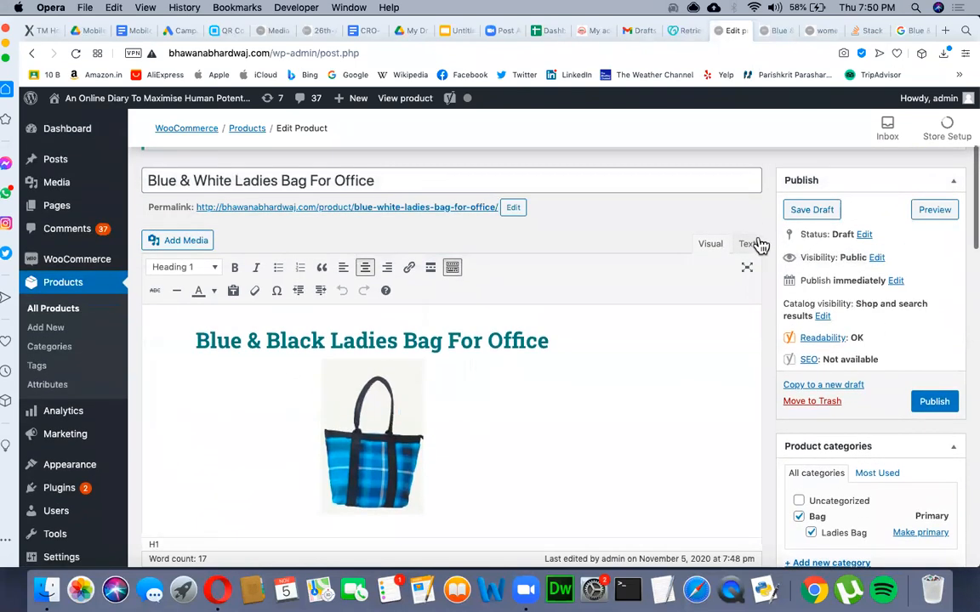
left_click(747, 244)
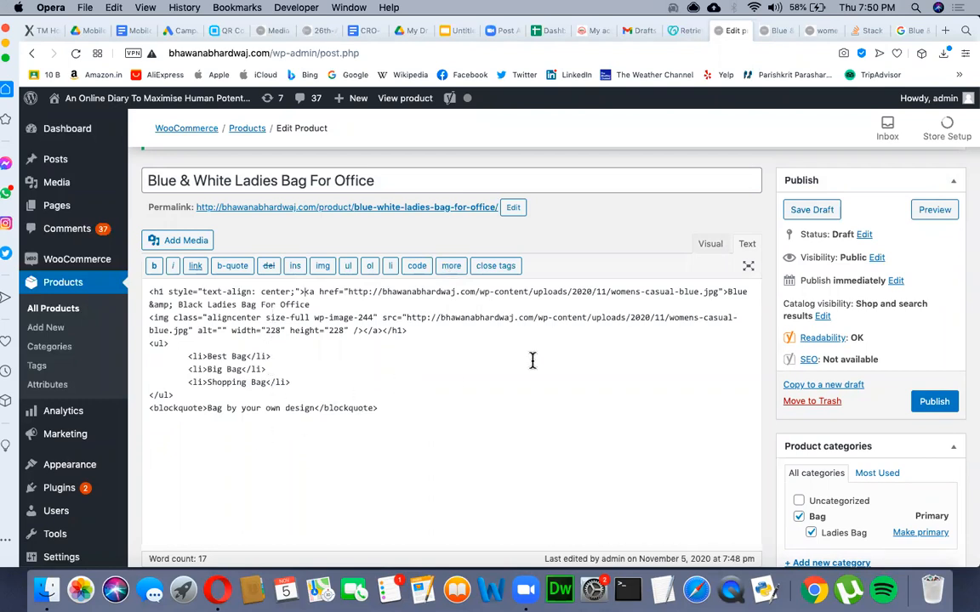
left_click(720, 247)
Step: Go to the product categories page and enter Gents Bag as the new category's name
scroll(770, 309, "down", 10)
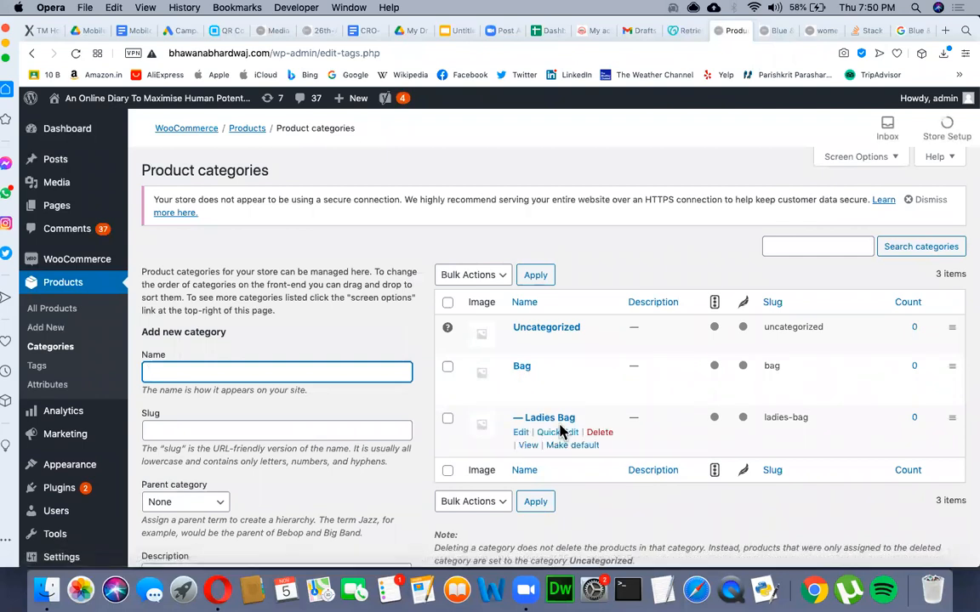
left_click(184, 375)
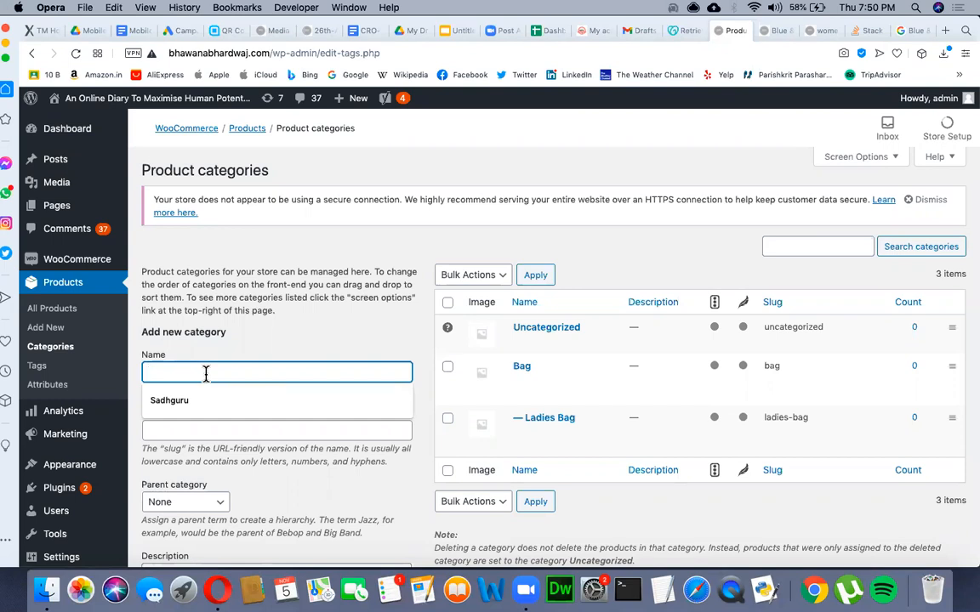
type("O")
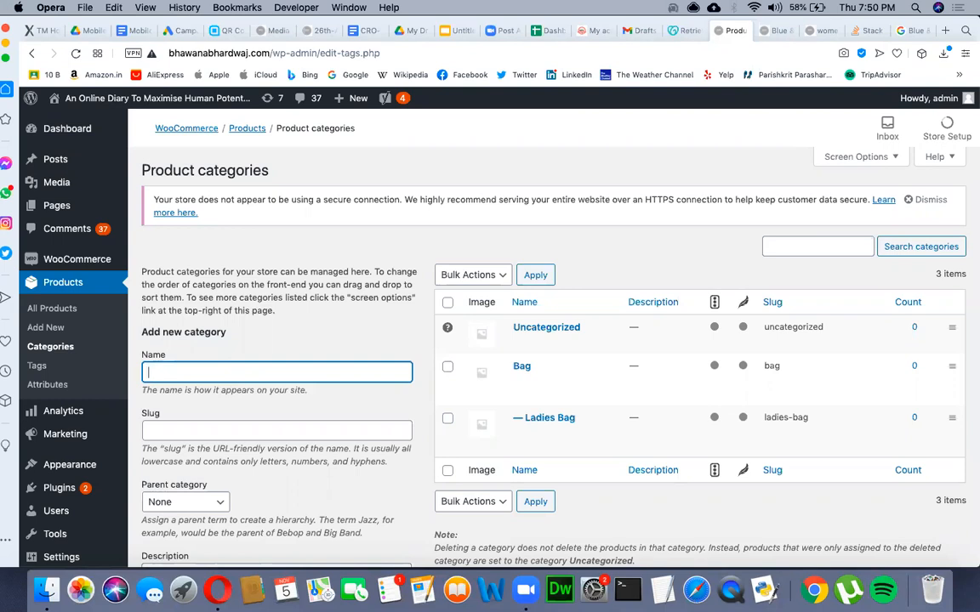
scroll(205, 394, "down", 3)
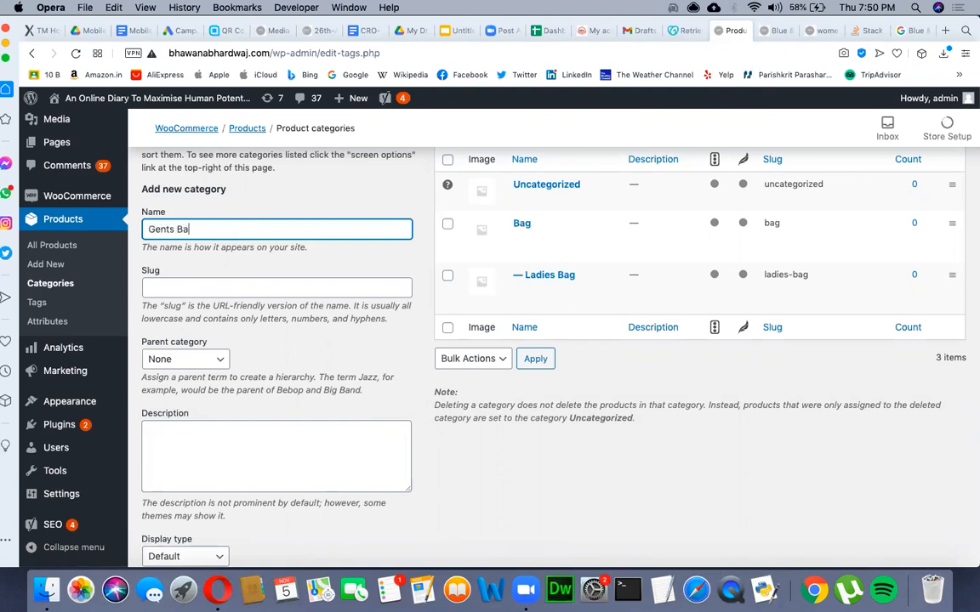
Step: Copy the new category's name into its slug and edit the slug to gents-gag
left_click(228, 286)
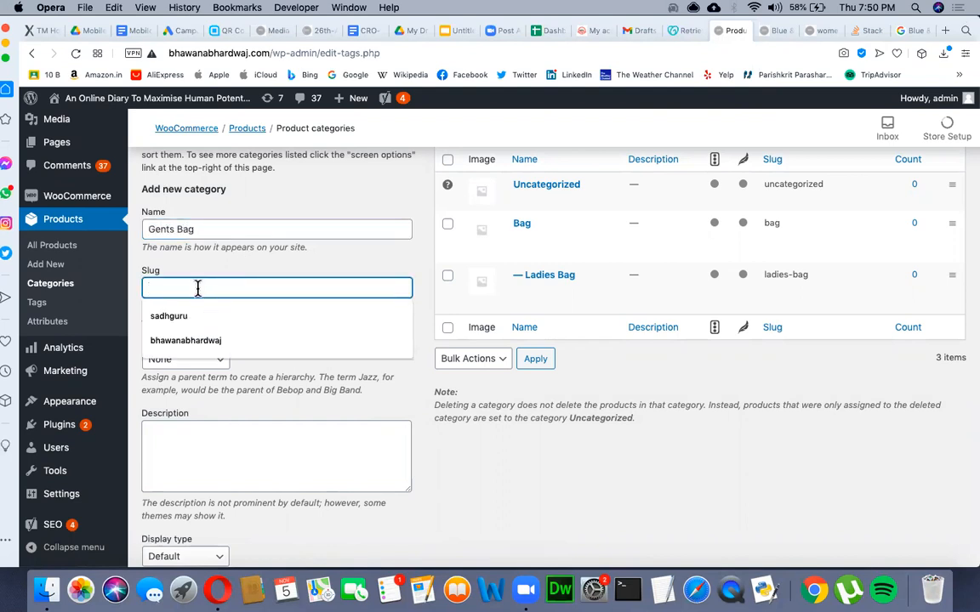
triple_click(209, 229)
key("super+c")
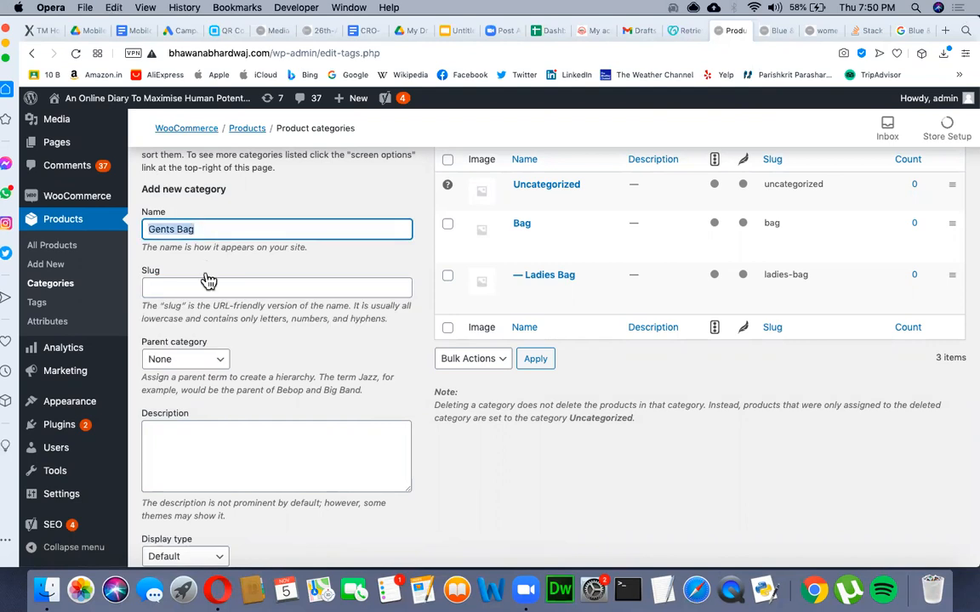
left_click(206, 290)
key("super+v")
left_click(151, 290)
key("BackSpace")
type("g")
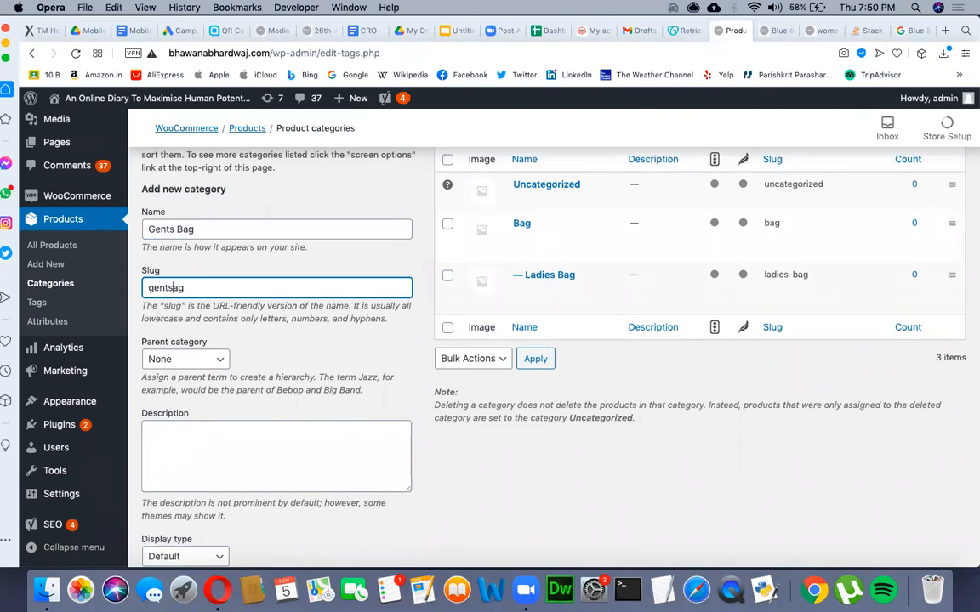
left_click(178, 290)
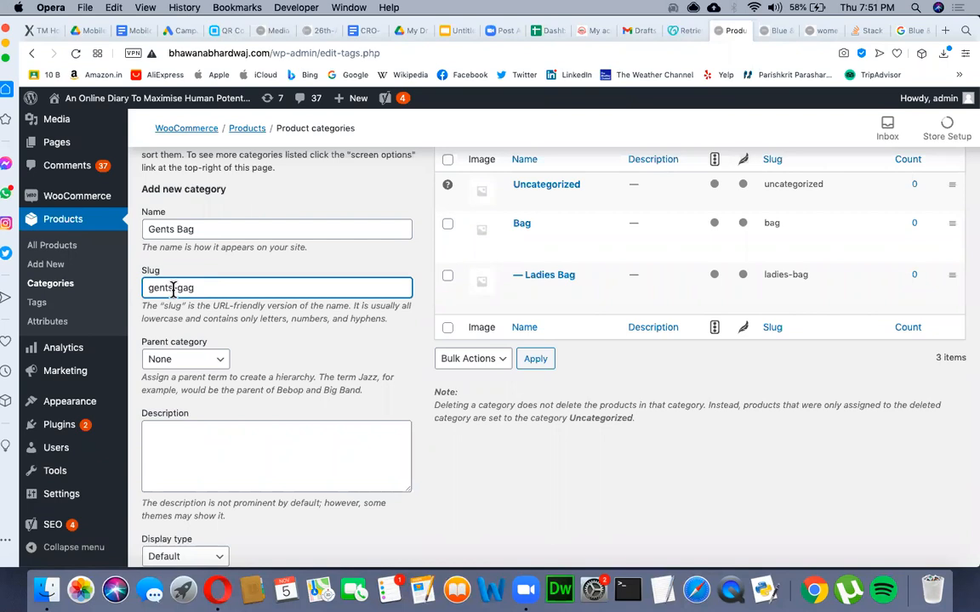
type("g")
Step: Set the new category's parent to Bag and its description to "Best Gents Bag"
left_click(216, 368)
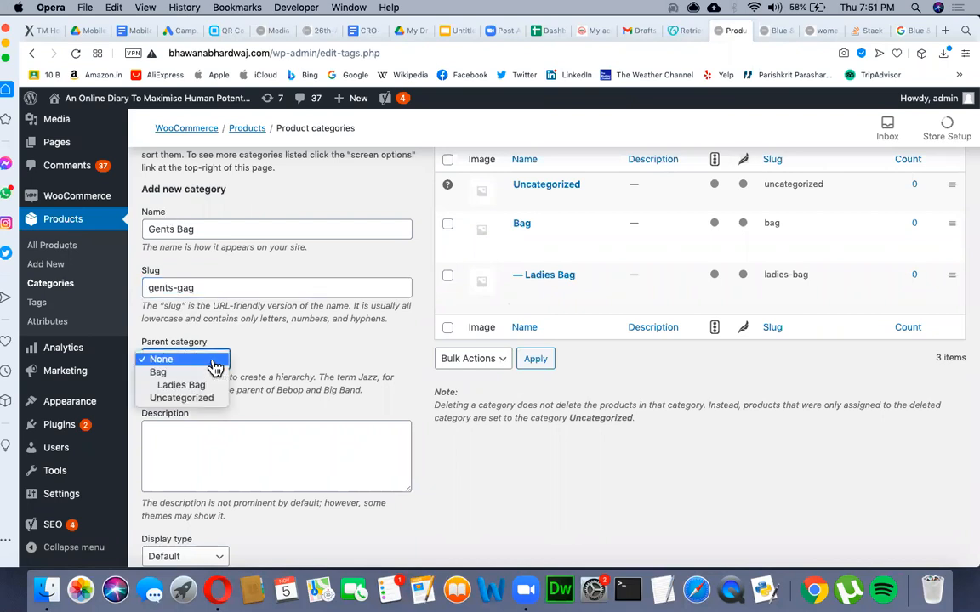
left_click(160, 375)
left_click(219, 229)
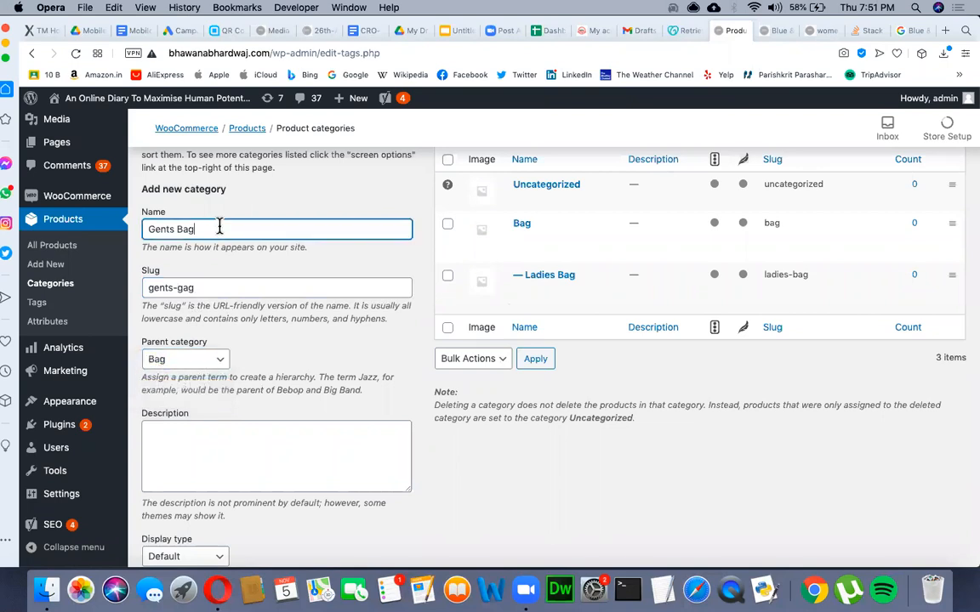
left_click(216, 454)
key("super+v")
type("Best")
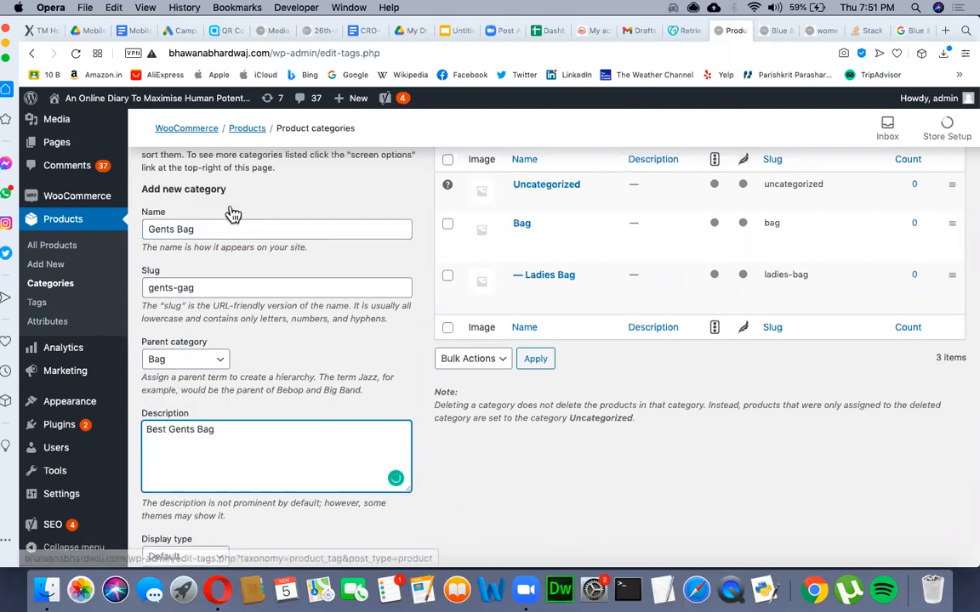
scroll(246, 481, "down", 3)
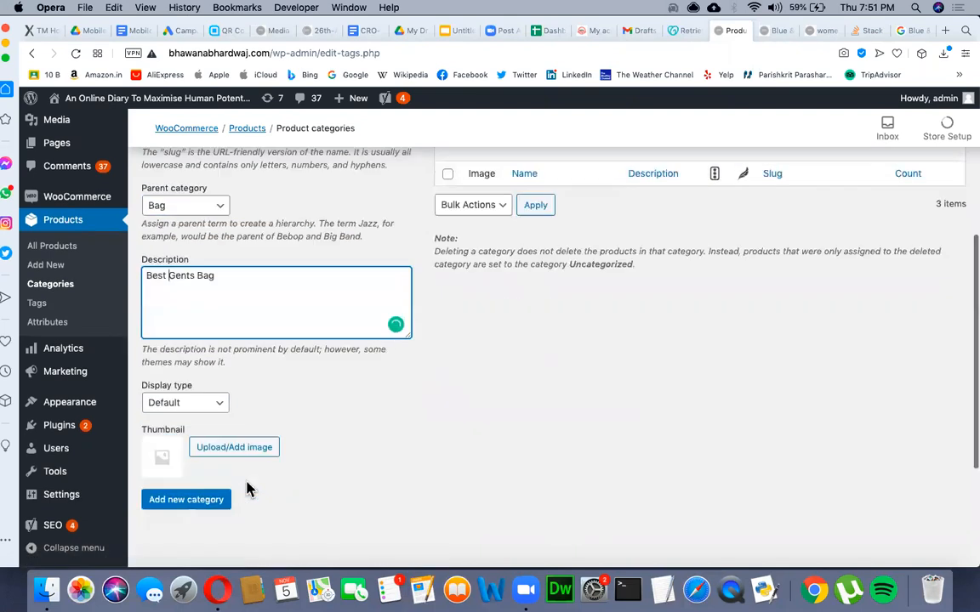
Step: Keep the new category's display type at Default and set its thumbnail to womens-casual-blue.jpg from the media library
left_click(217, 410)
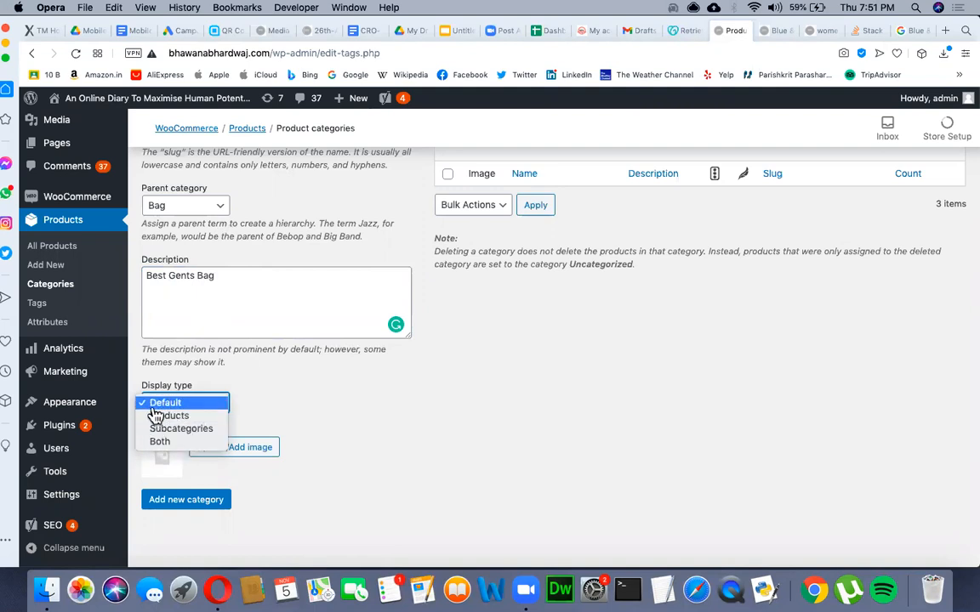
left_click(278, 406)
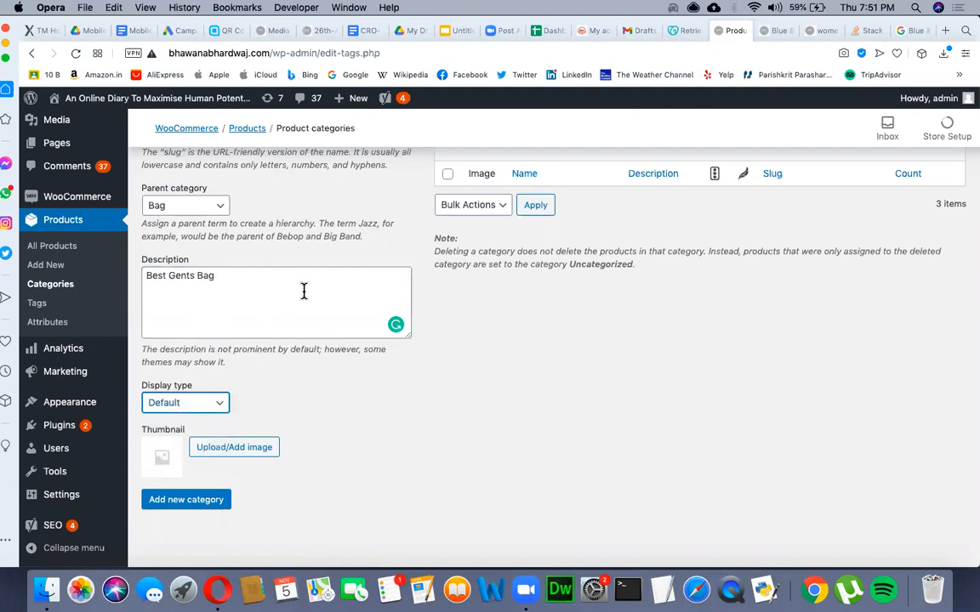
scroll(286, 409, "up", 3)
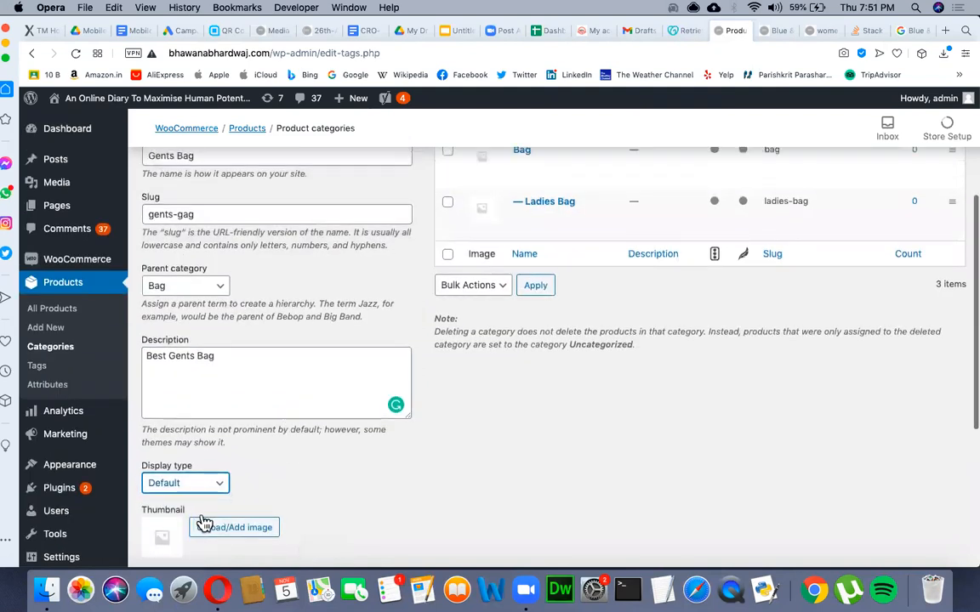
scroll(315, 489, "down", 3)
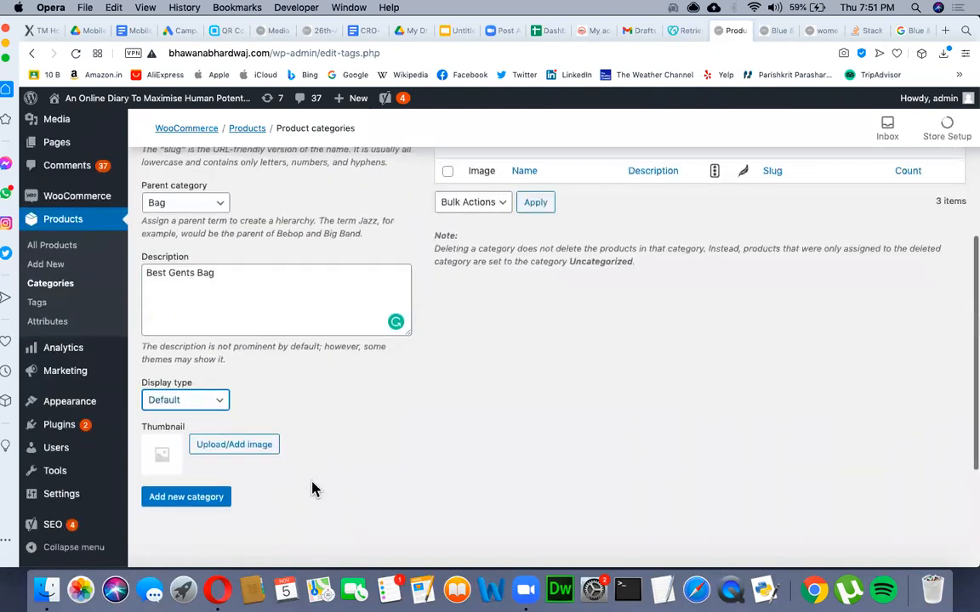
left_click(247, 451)
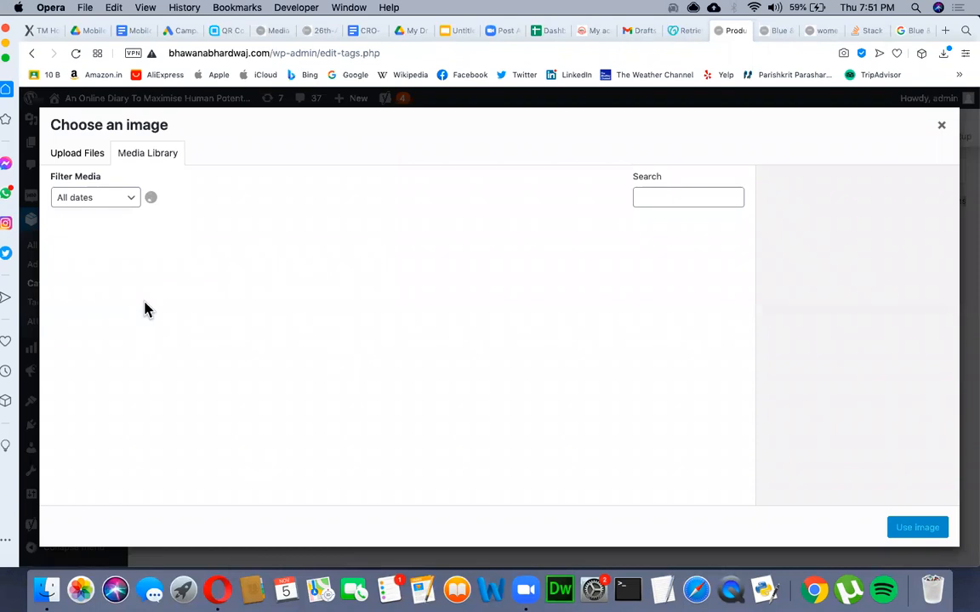
left_click(117, 249)
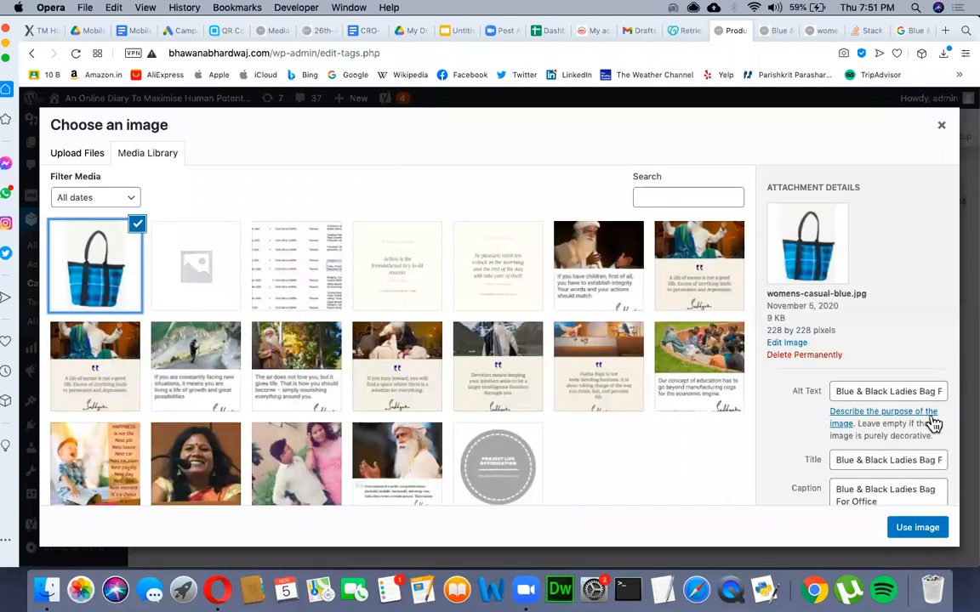
scroll(868, 475, "down", 3)
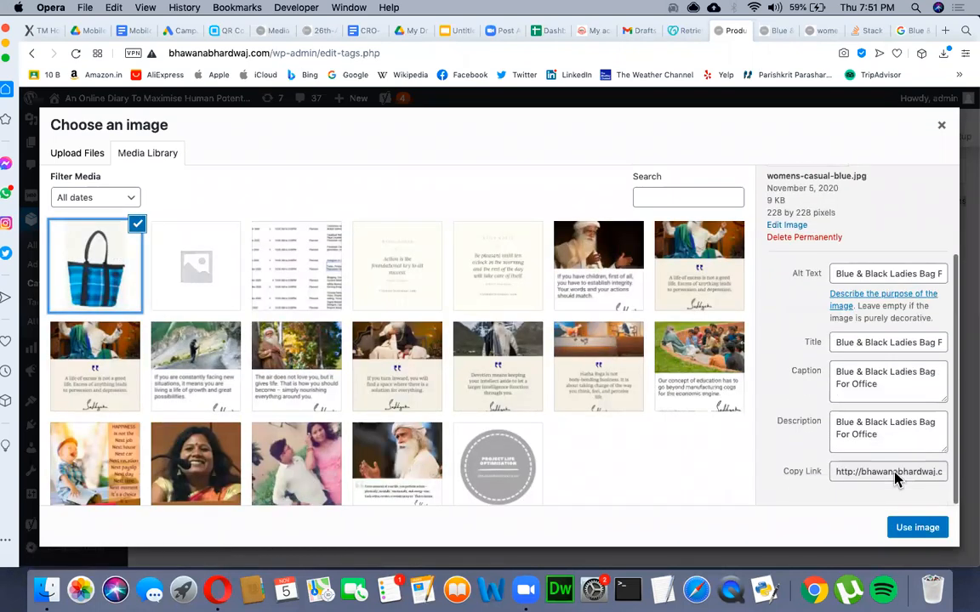
left_click(918, 533)
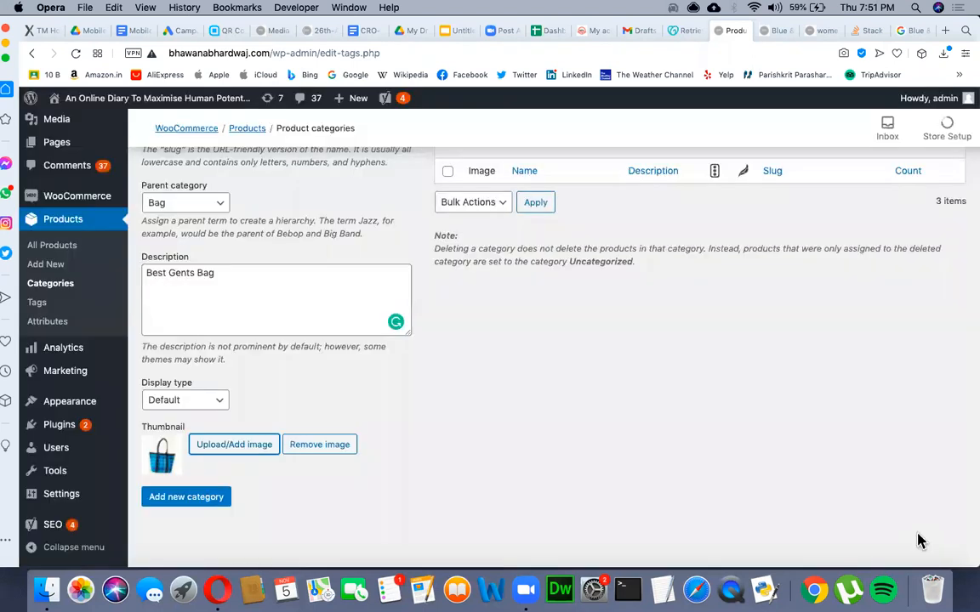
Step: Review the filled-in category form and add Gents Bag to the product categories
scroll(672, 306, "up", 3)
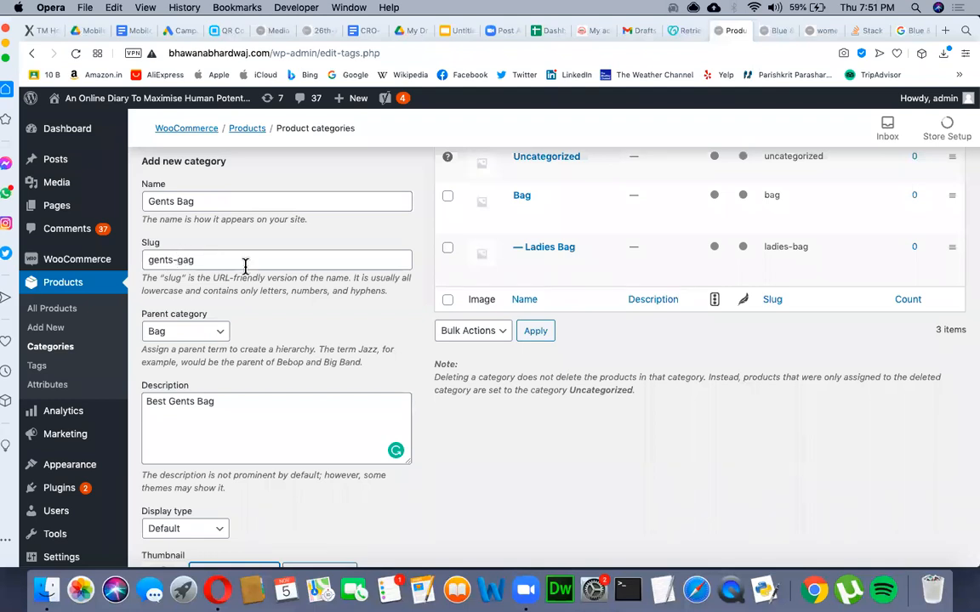
scroll(258, 344, "down", 3)
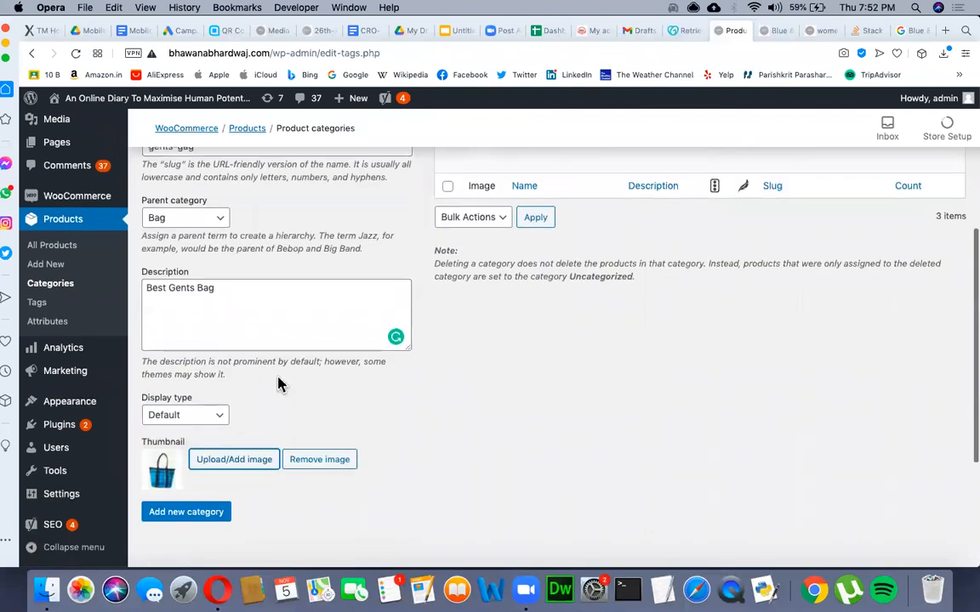
scroll(229, 318, "down", 2)
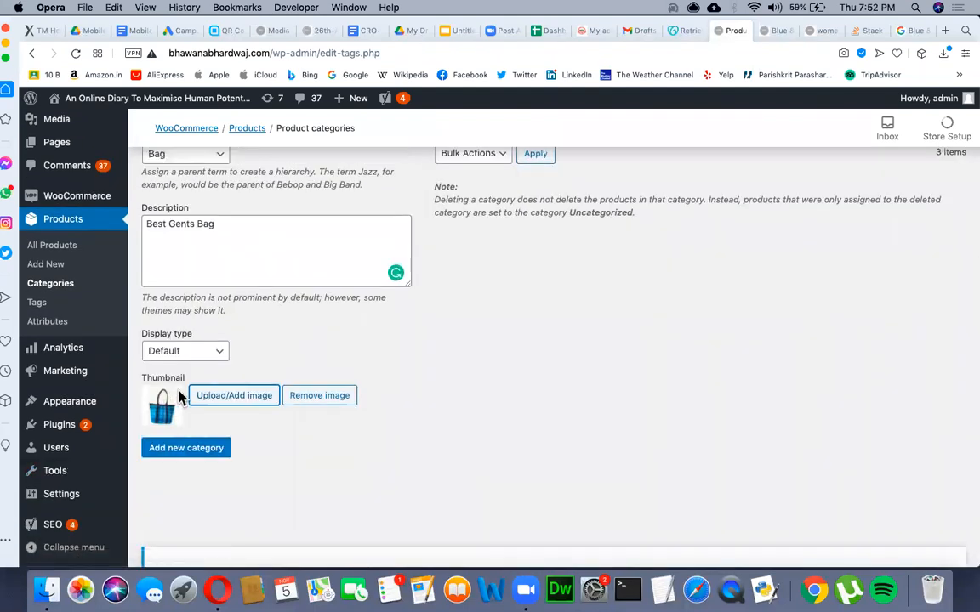
left_click(197, 460)
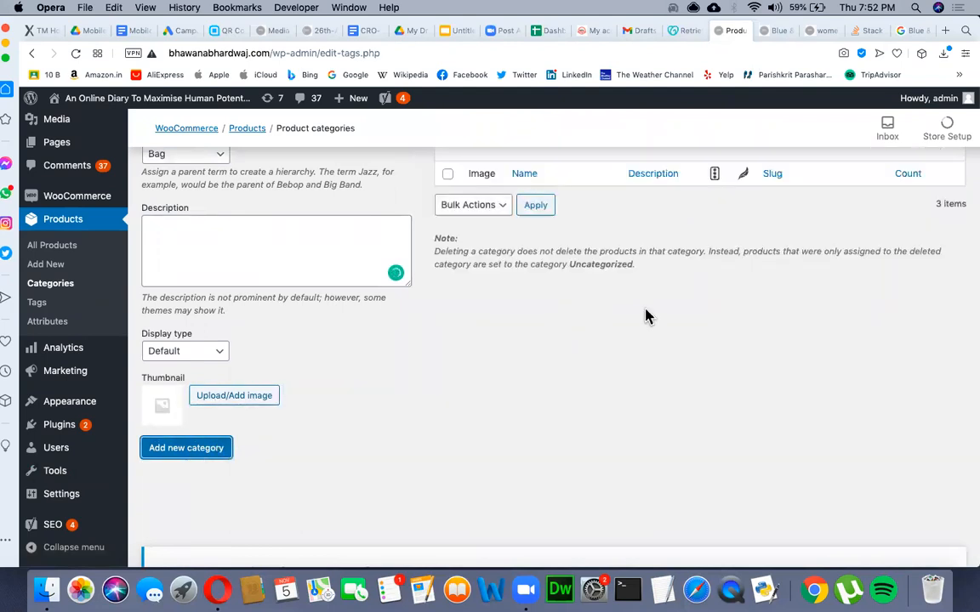
scroll(645, 316, "up", 5)
scroll(476, 327, "up", 2)
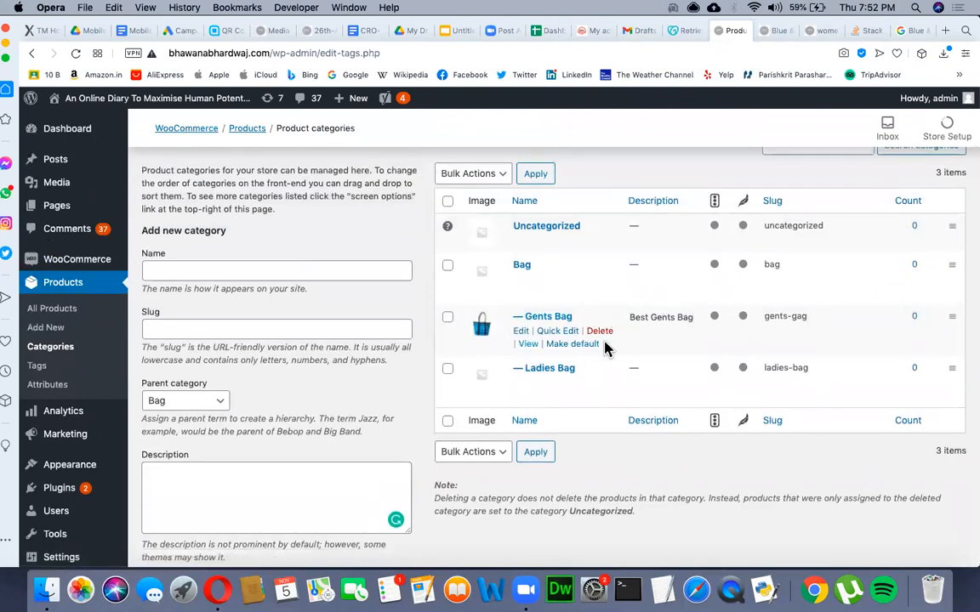
Step: Open the Gents Bag category for editing and examine its fields, from name and slug through thumbnail to the Yoast SEO settings
left_click(524, 333)
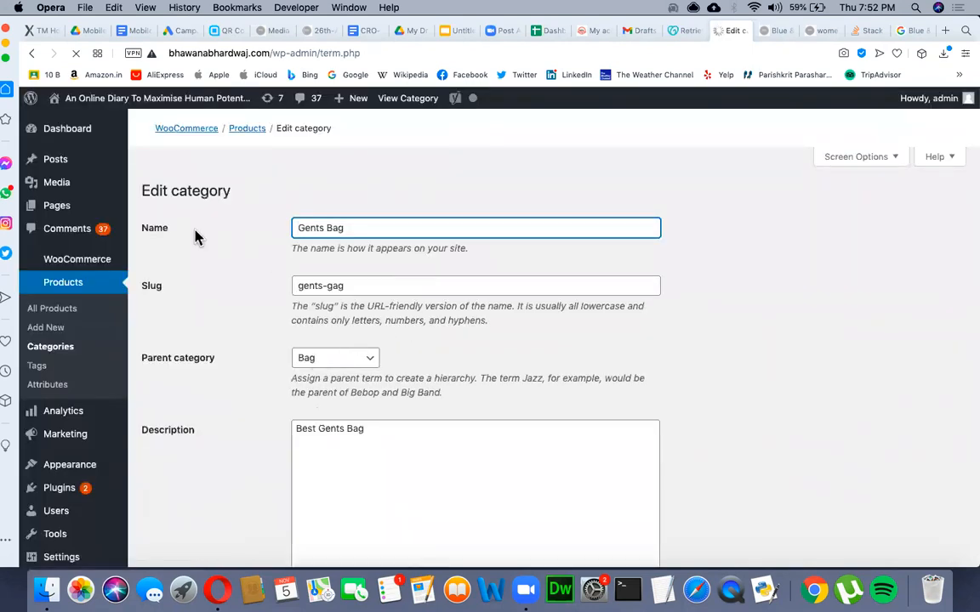
scroll(296, 419, "down", 10)
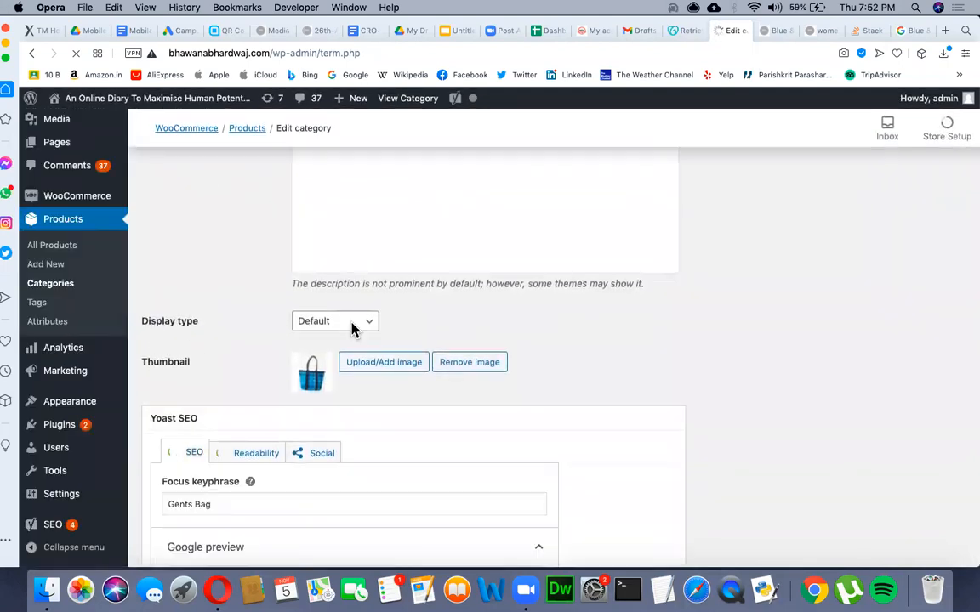
scroll(151, 491, "down", 3)
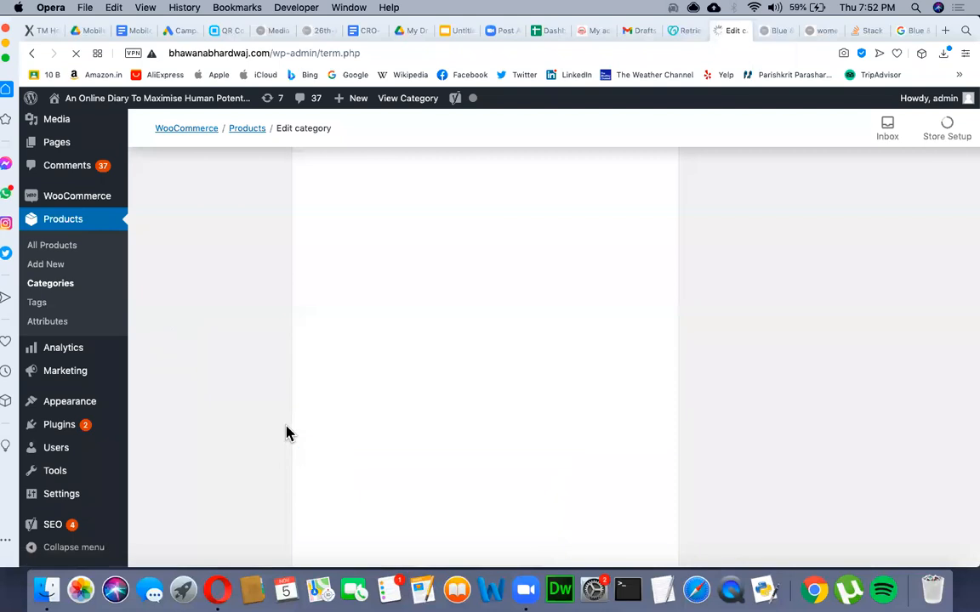
scroll(261, 393, "up", 15)
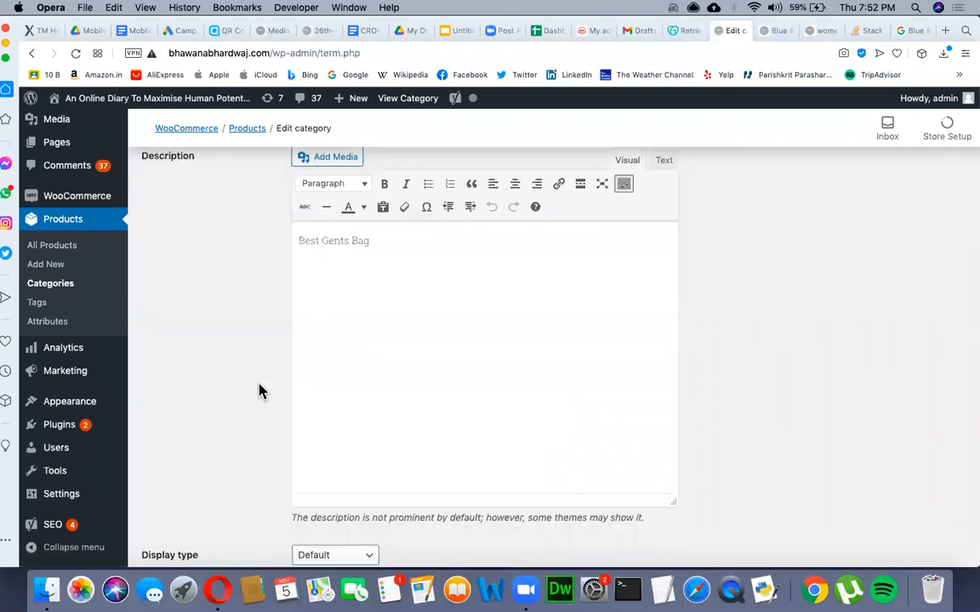
scroll(276, 285, "up", 4)
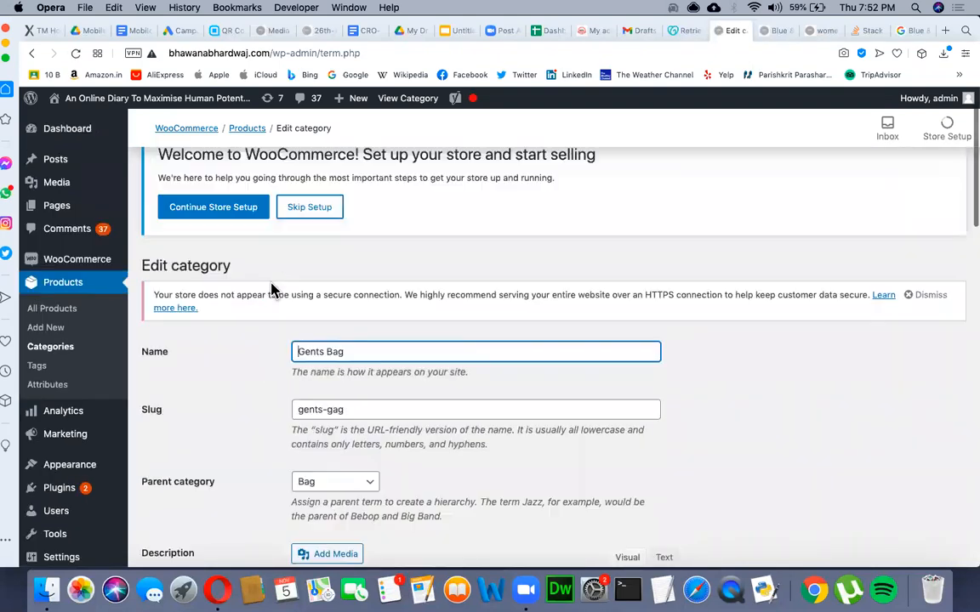
scroll(295, 415, "down", 15)
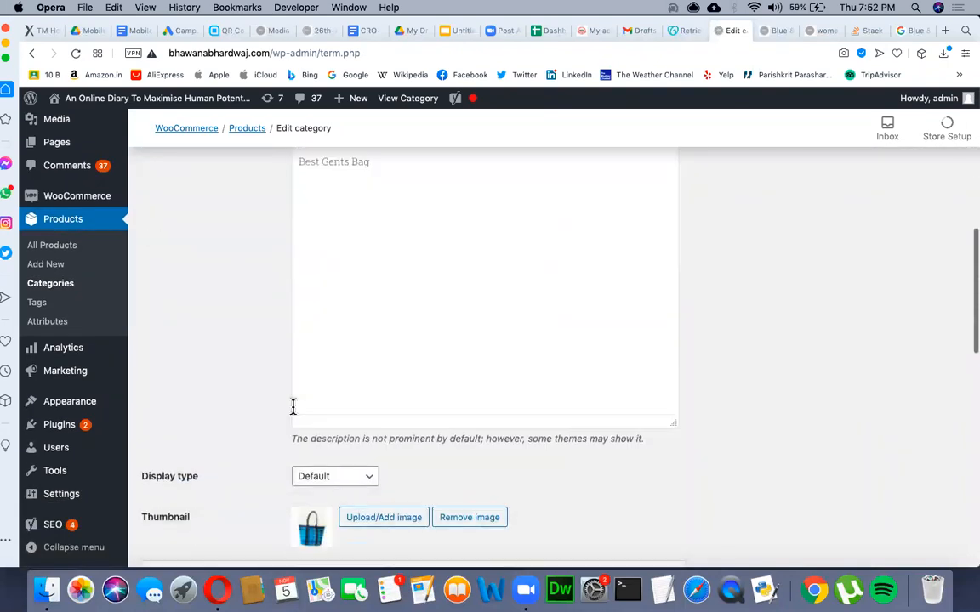
scroll(299, 490, "up", 10)
scroll(306, 476, "up", 2)
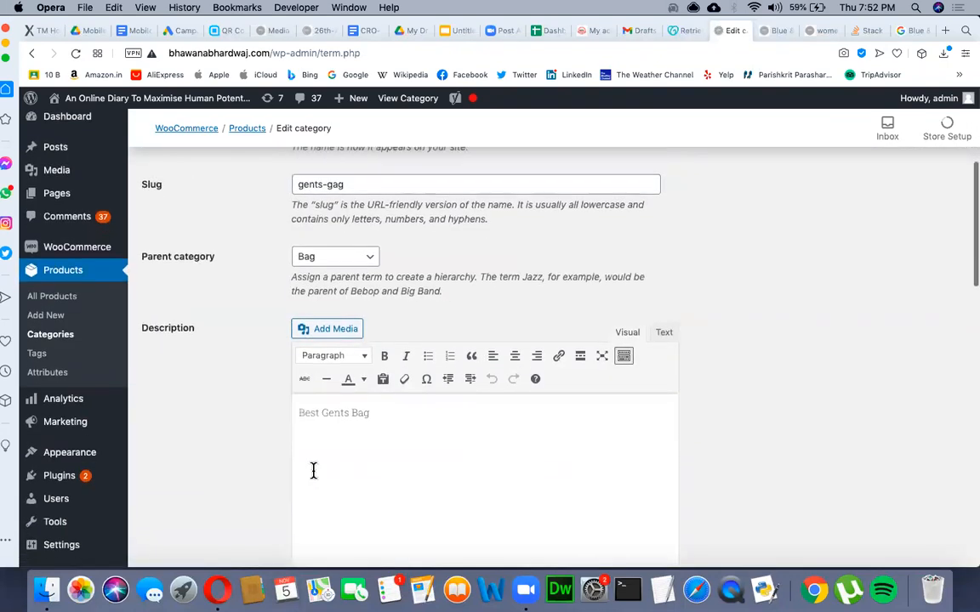
scroll(341, 442, "up", 3)
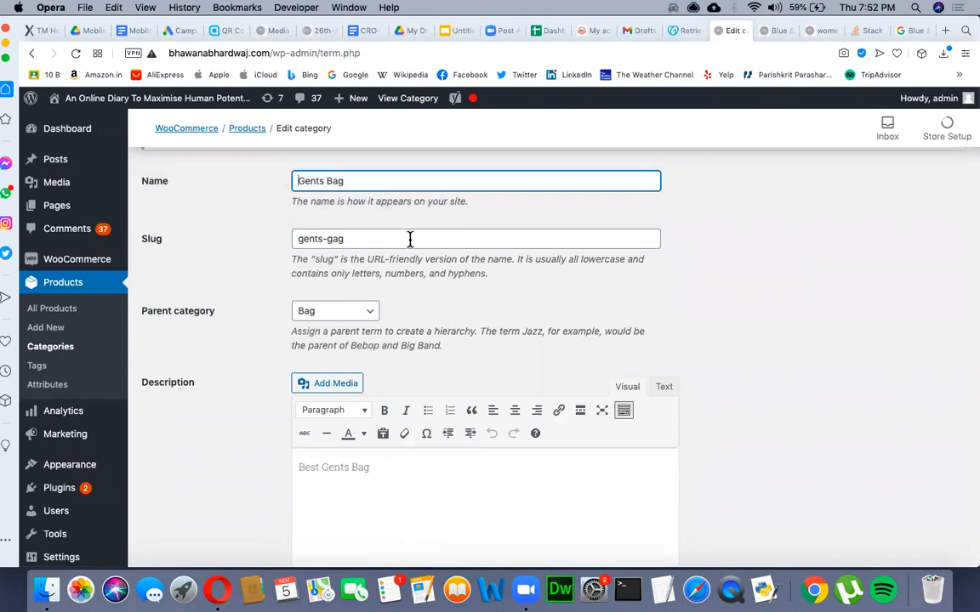
scroll(420, 240, "up", 1)
scroll(420, 232, "down", 10)
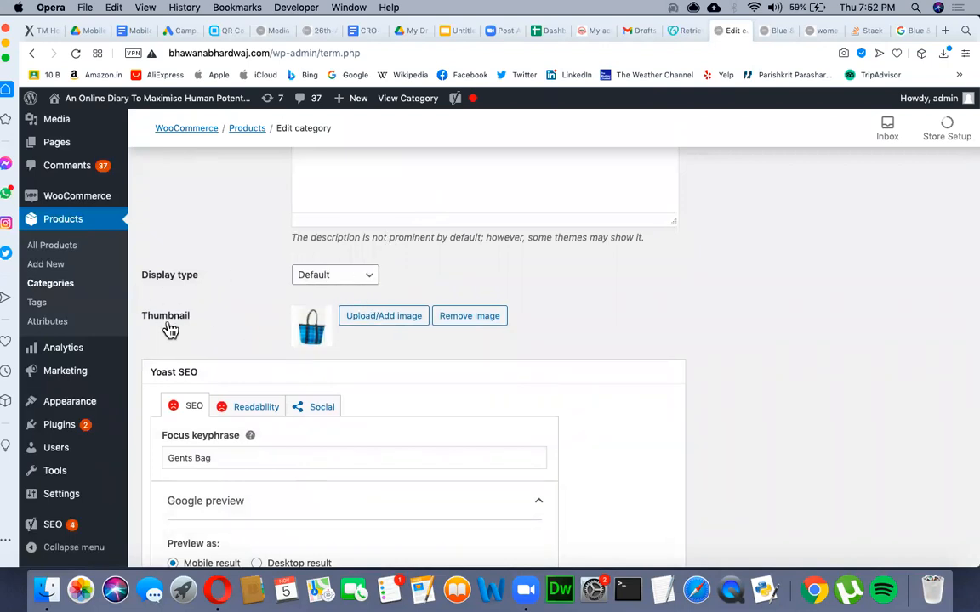
scroll(315, 332, "down", 4)
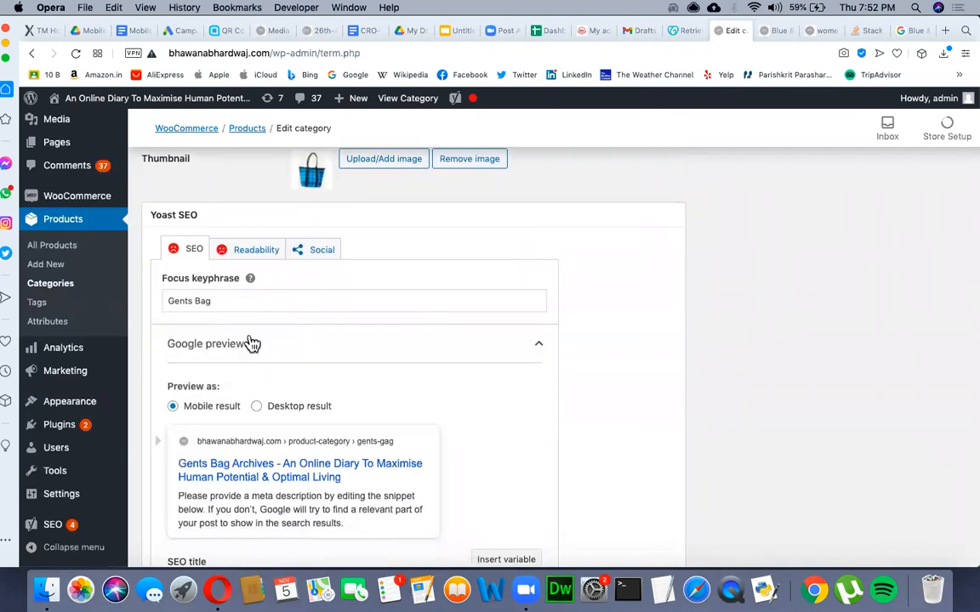
scroll(367, 448, "down", 4)
scroll(304, 506, "down", 6)
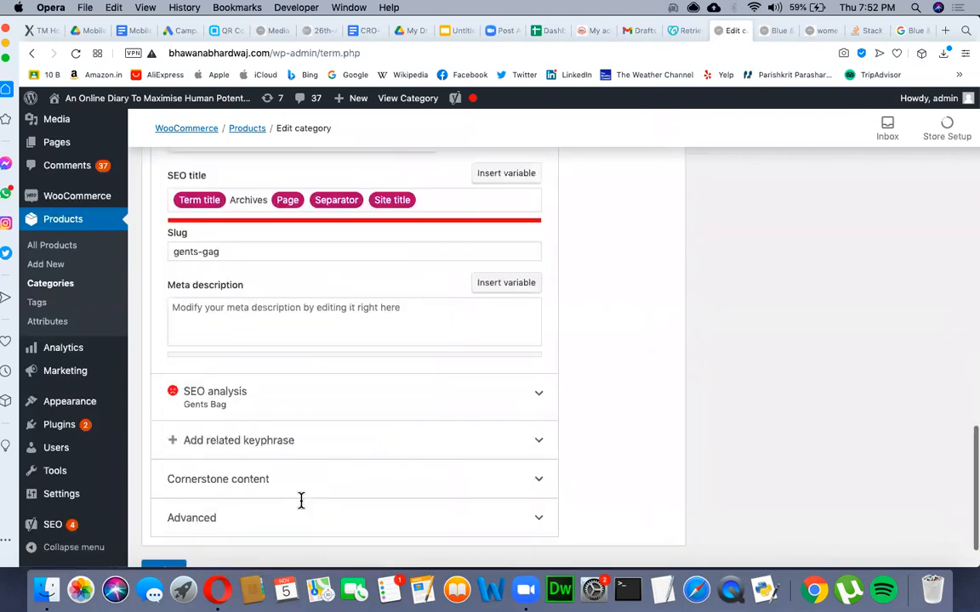
Step: Look over the product tags page and the form for adding a new attribute on the product attributes page
left_click(48, 305)
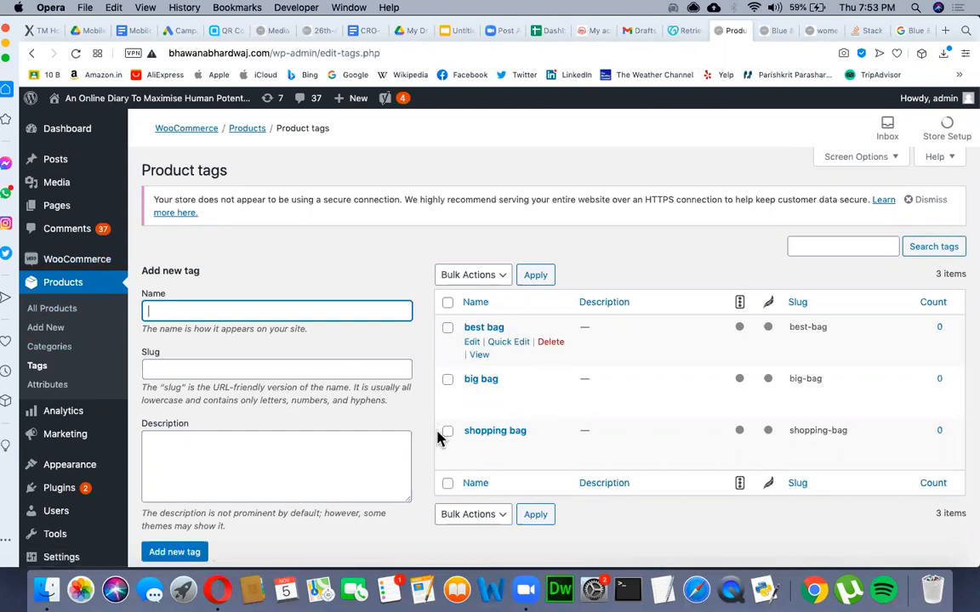
scroll(331, 419, "down", 2)
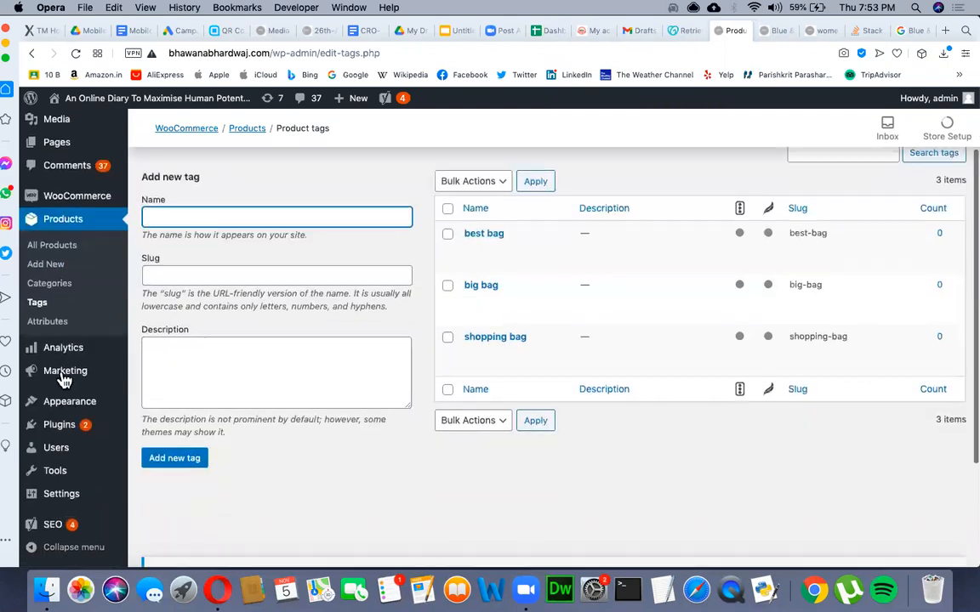
left_click(62, 323)
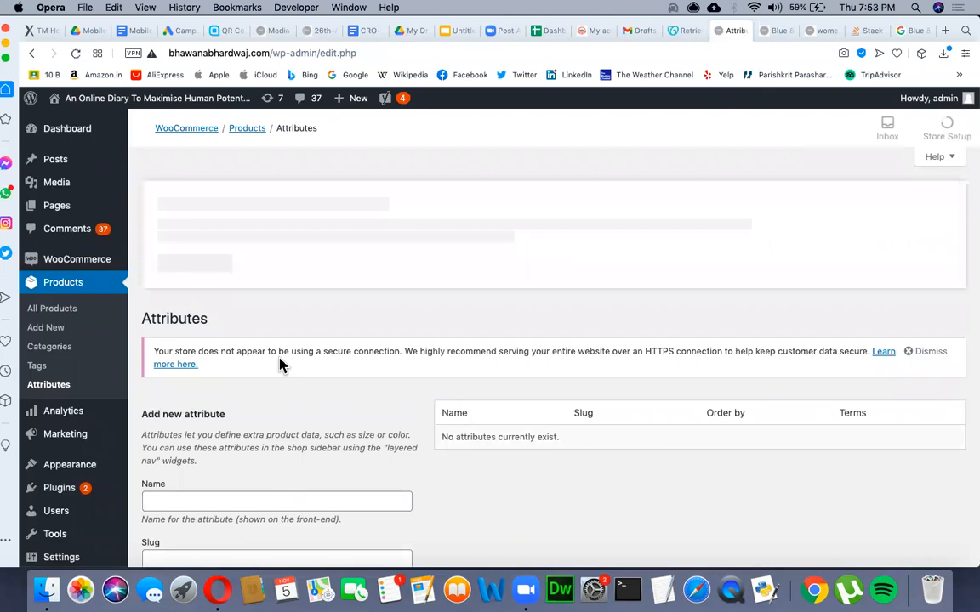
scroll(280, 362, "down", 3)
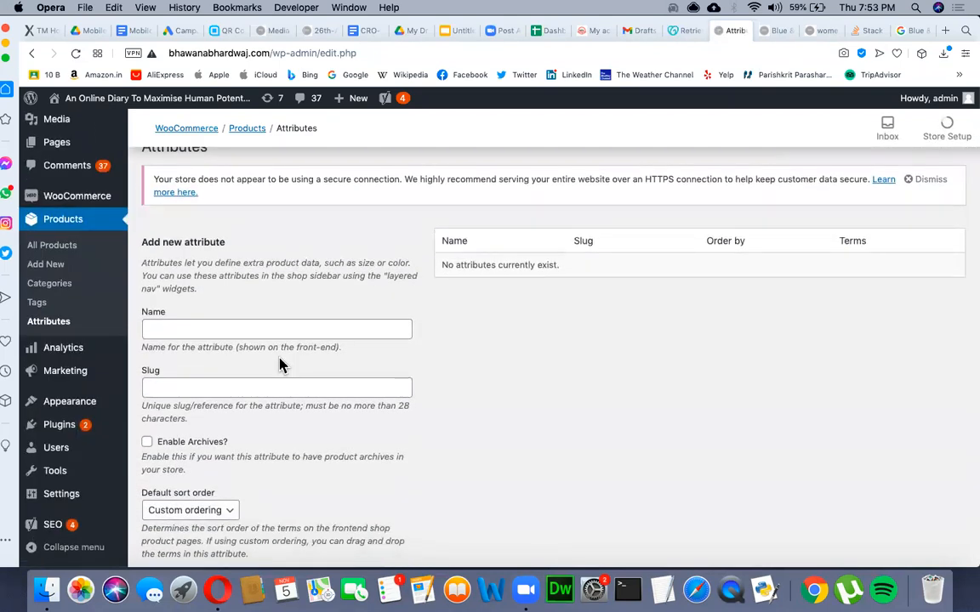
scroll(280, 366, "down", 2)
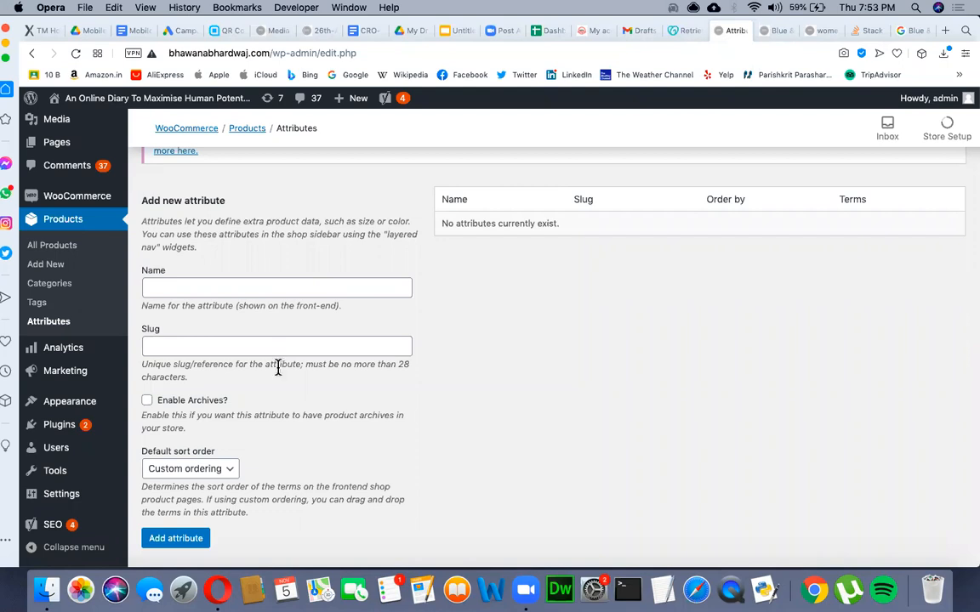
scroll(295, 411, "down", 2)
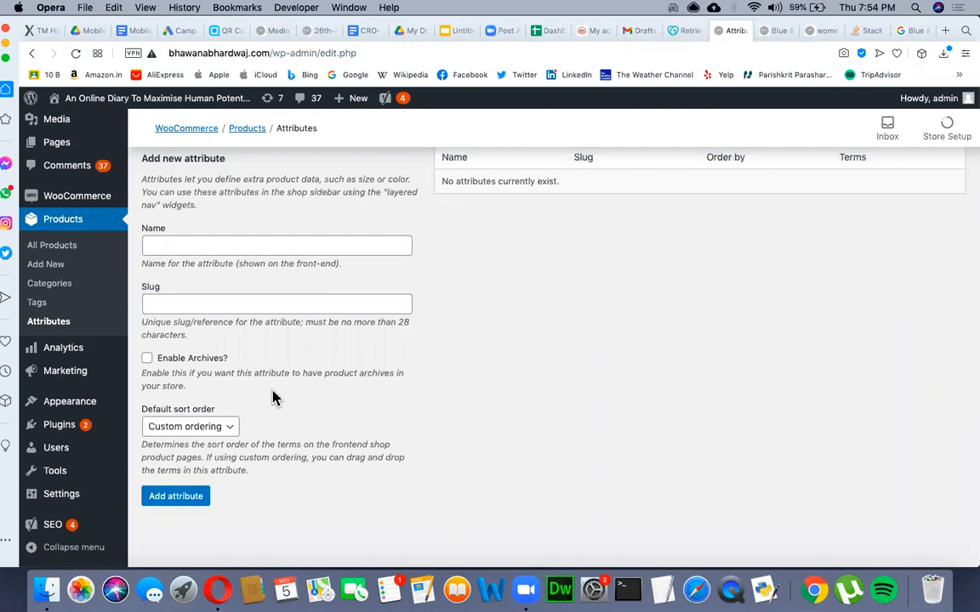
scroll(318, 334, "up", 3)
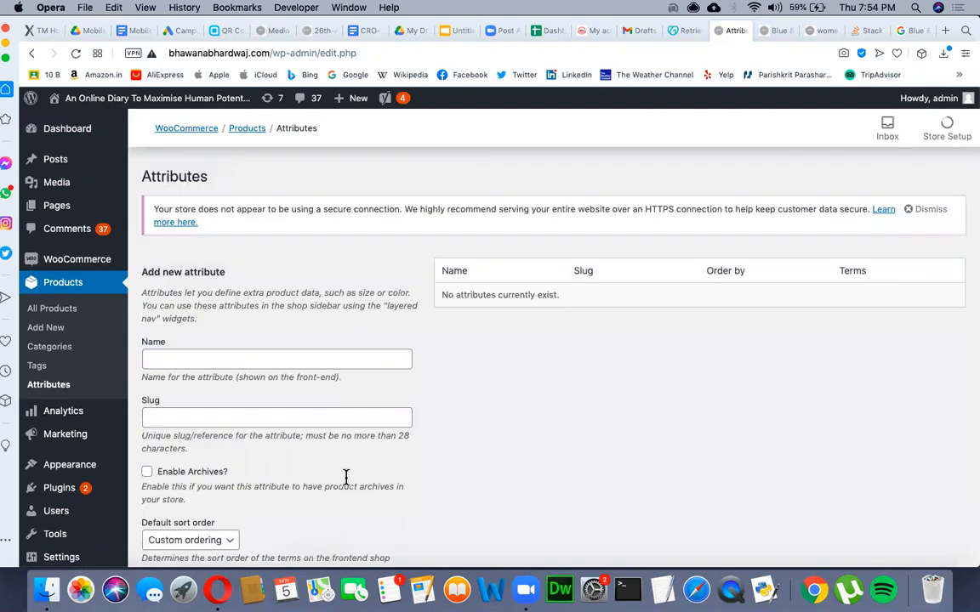
scroll(211, 276, "down", 2)
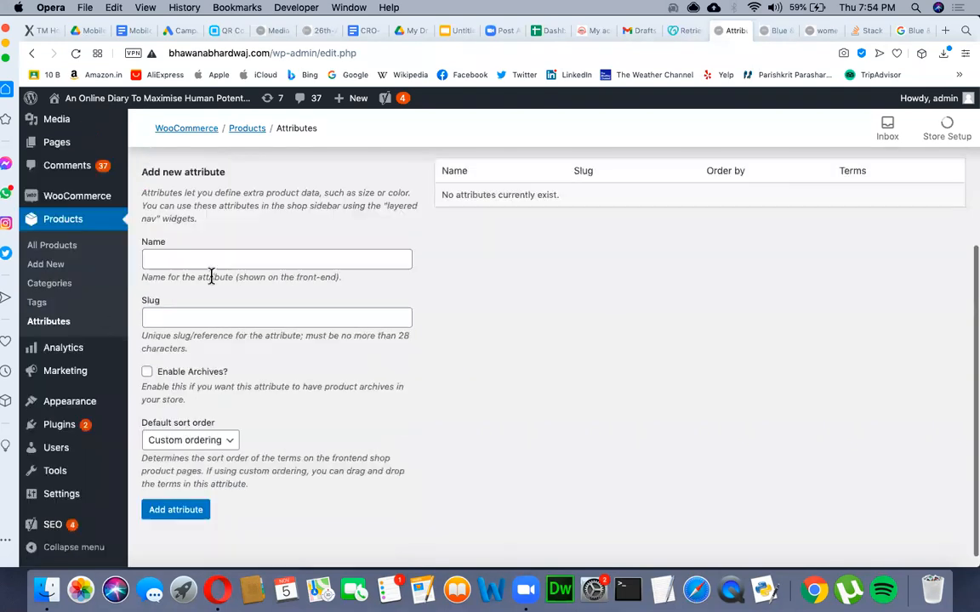
Step: Go to the list of all products and open the Blue & White Ladies Bag For Office draft for editing
left_click(78, 248)
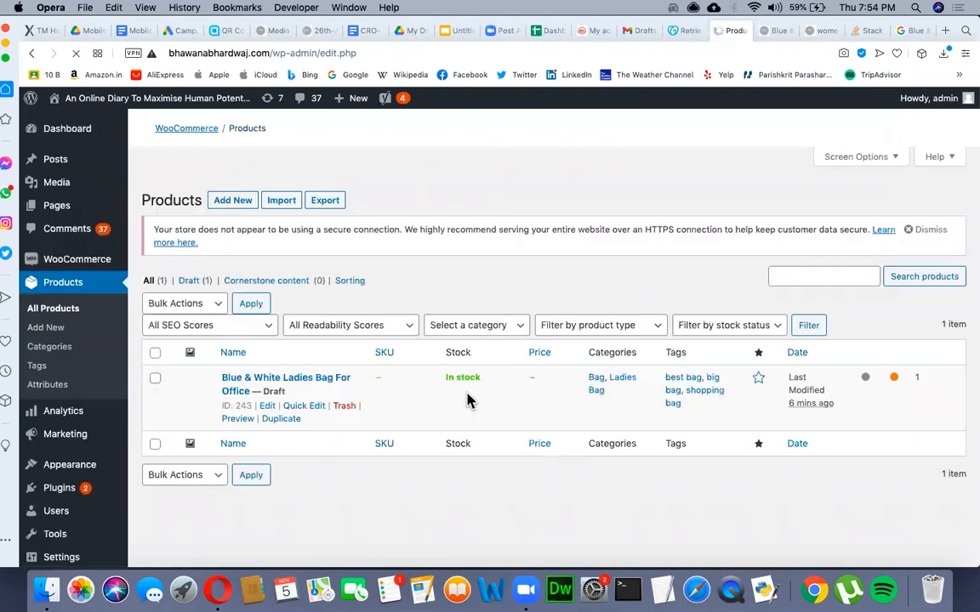
scroll(468, 401, "down", 3)
mouse_move(265, 421)
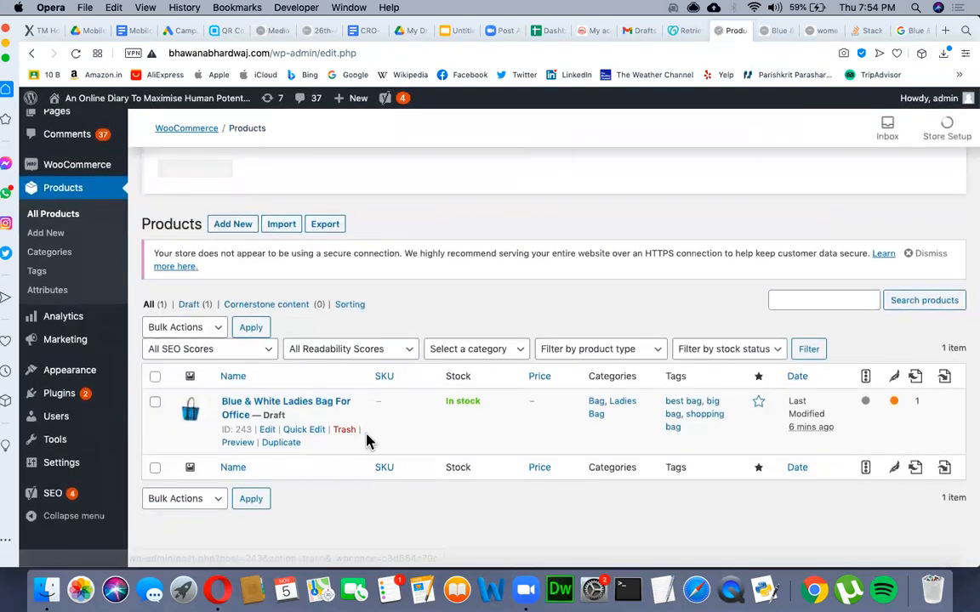
left_click(267, 430)
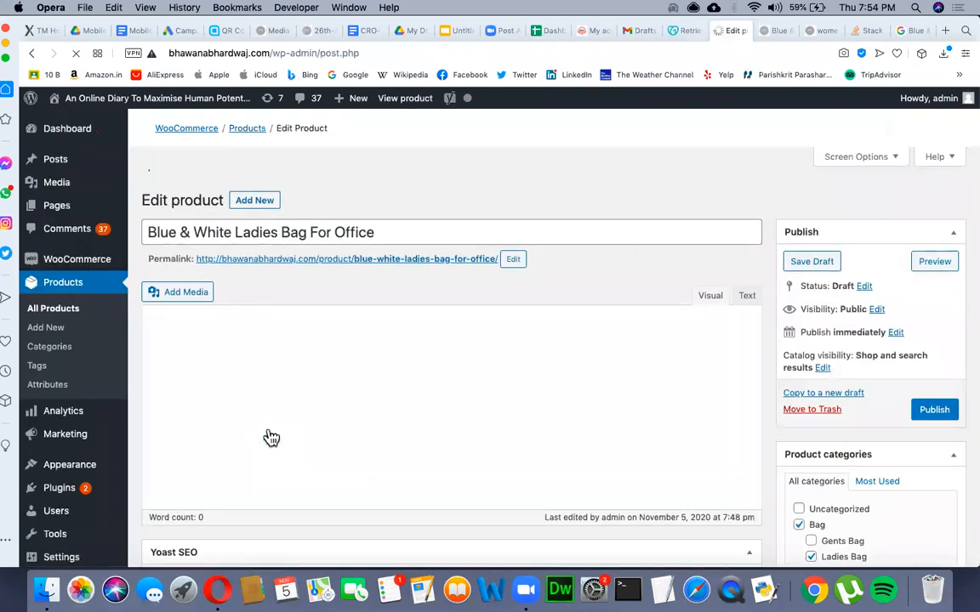
Step: Look through the product edit page, from the description and Yoast SEO fields down to the product data section
scroll(271, 437, "down", 10)
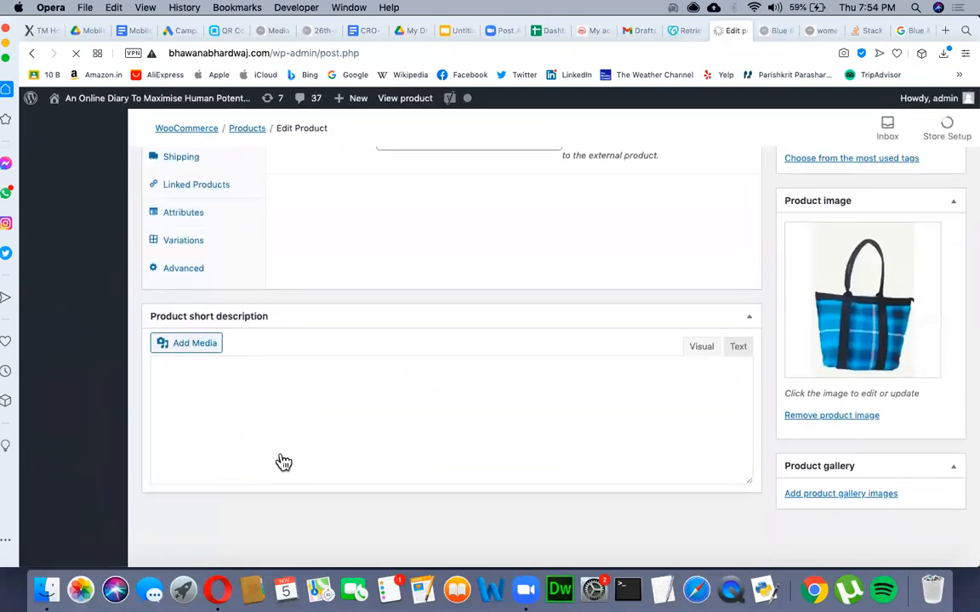
scroll(301, 457, "up", 8)
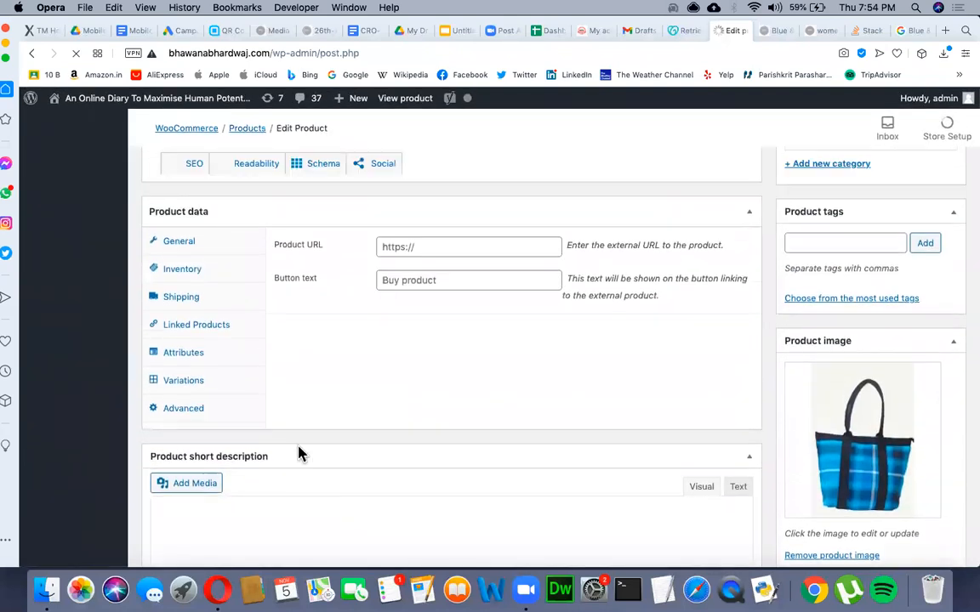
scroll(253, 275, "down", 3)
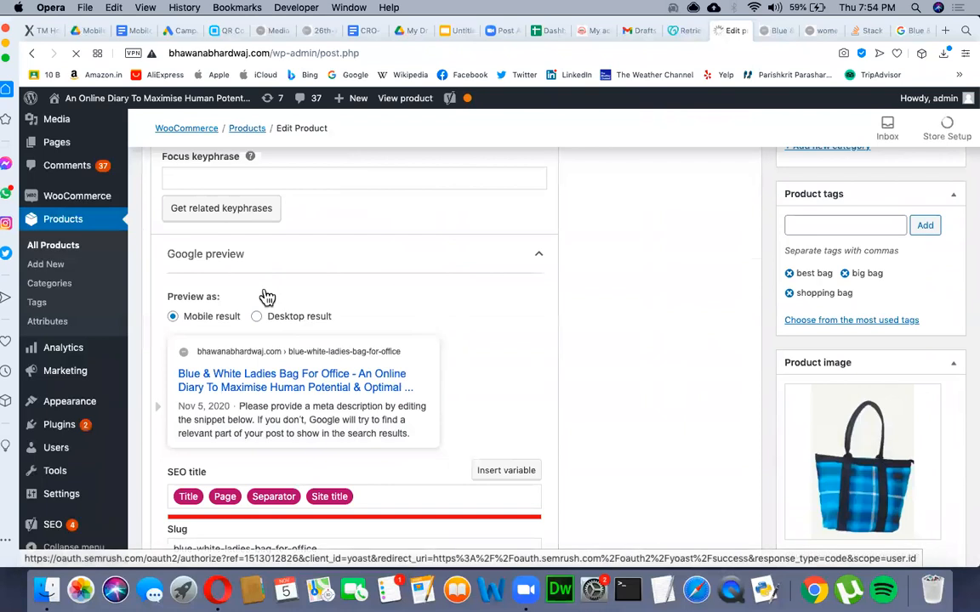
scroll(398, 272, "up", 3)
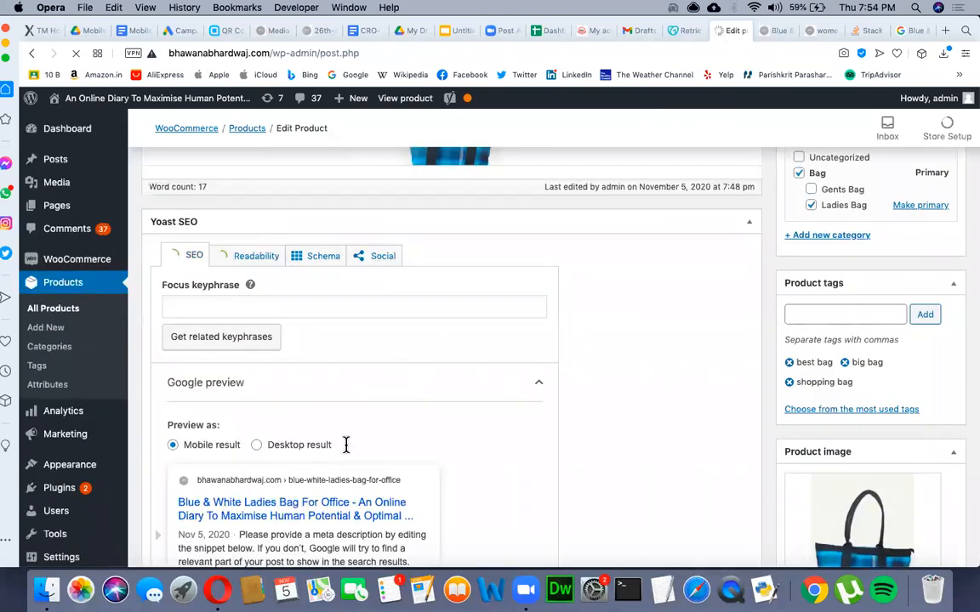
scroll(345, 444, "up", 3)
scroll(352, 407, "down", 2)
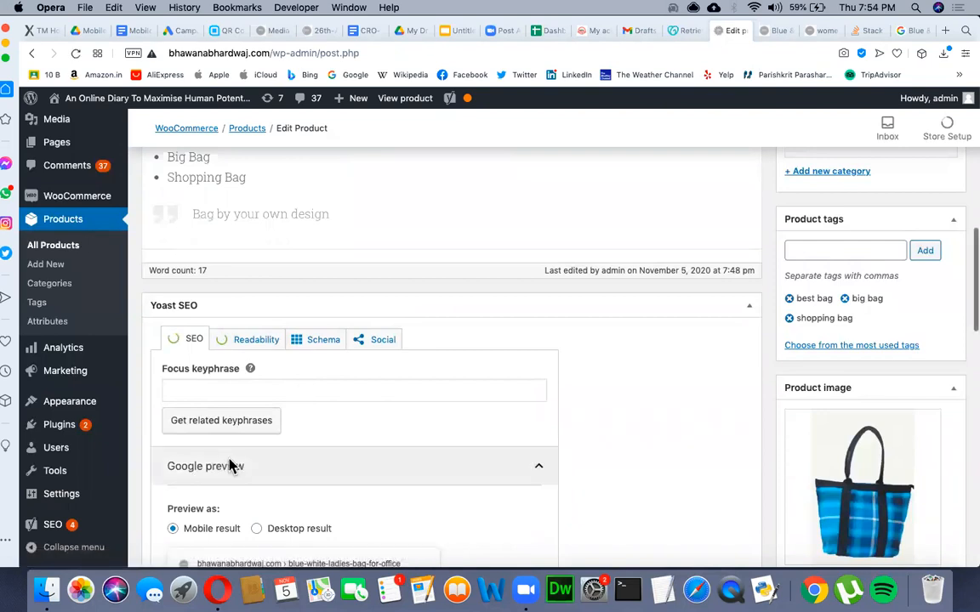
scroll(230, 466, "down", 3)
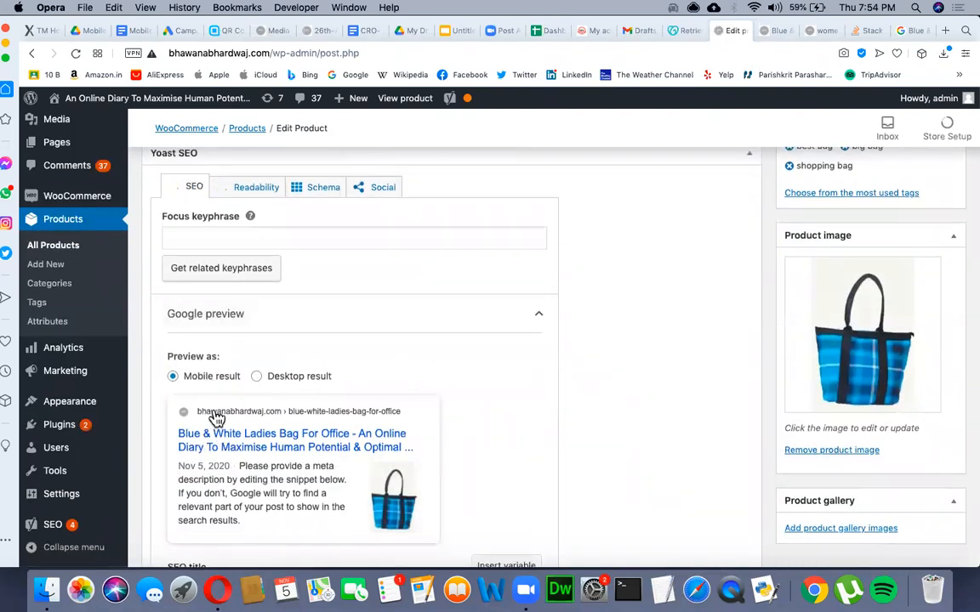
scroll(240, 489, "down", 5)
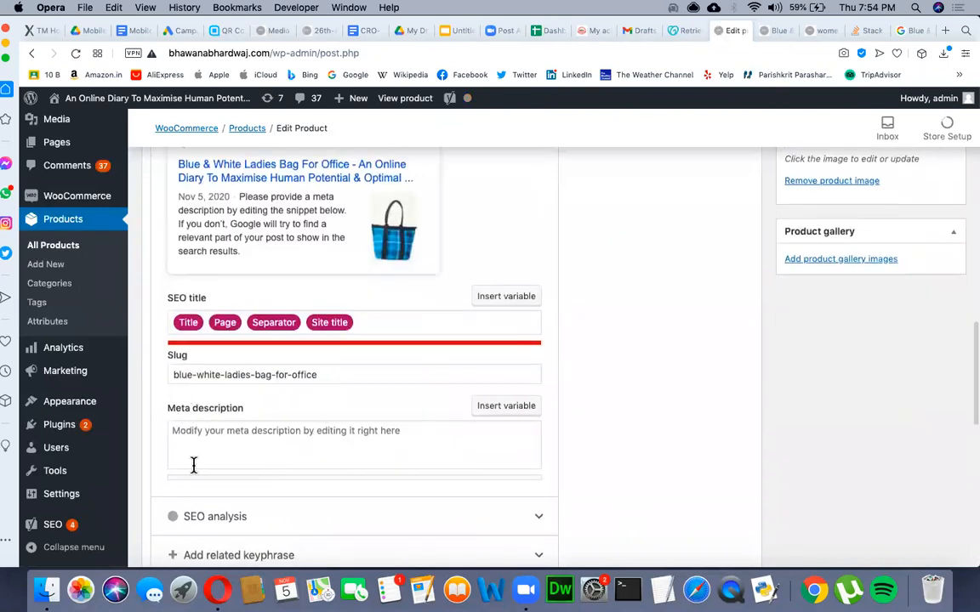
scroll(192, 463, "down", 4)
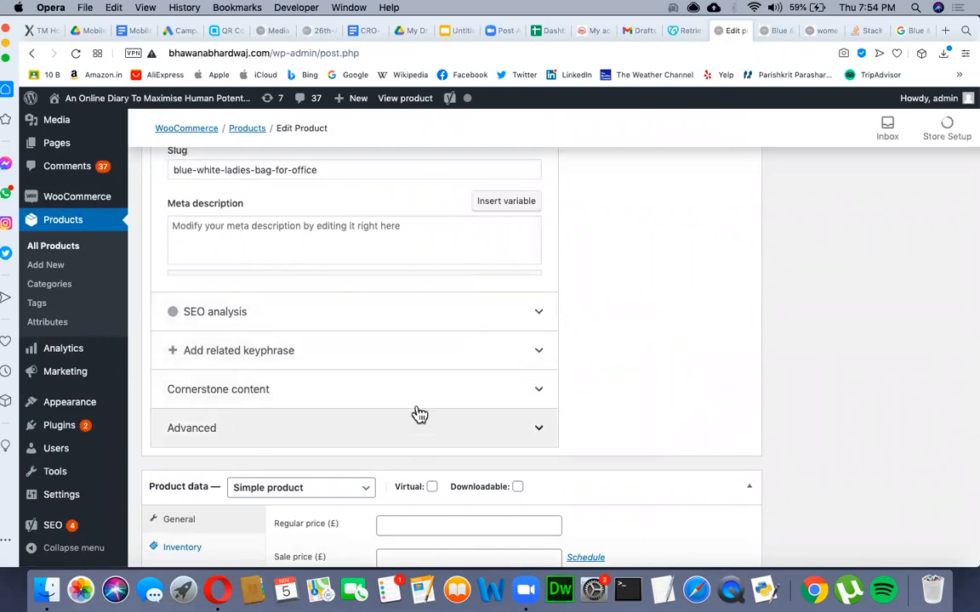
scroll(360, 328, "down", 2)
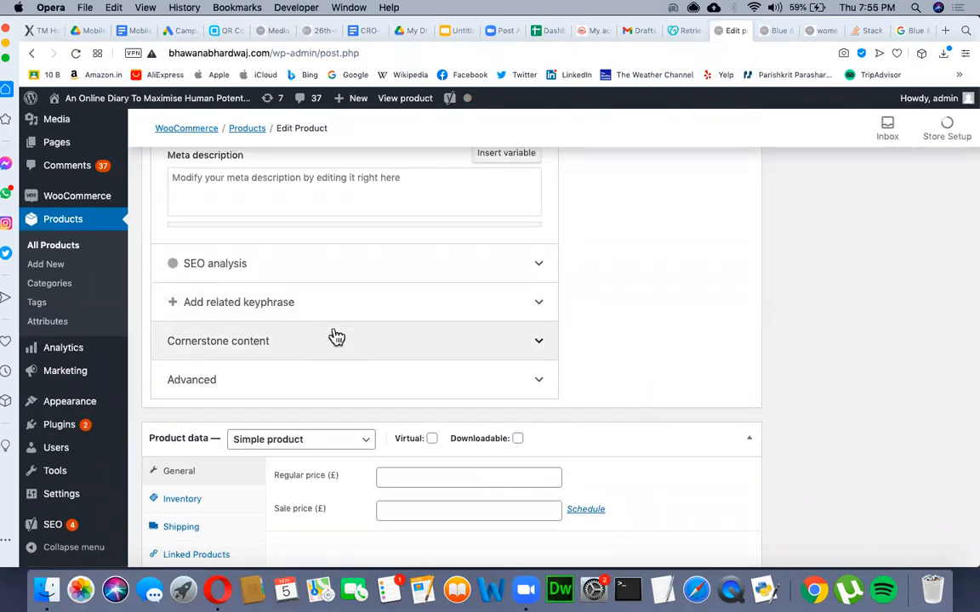
scroll(336, 336, "down", 5)
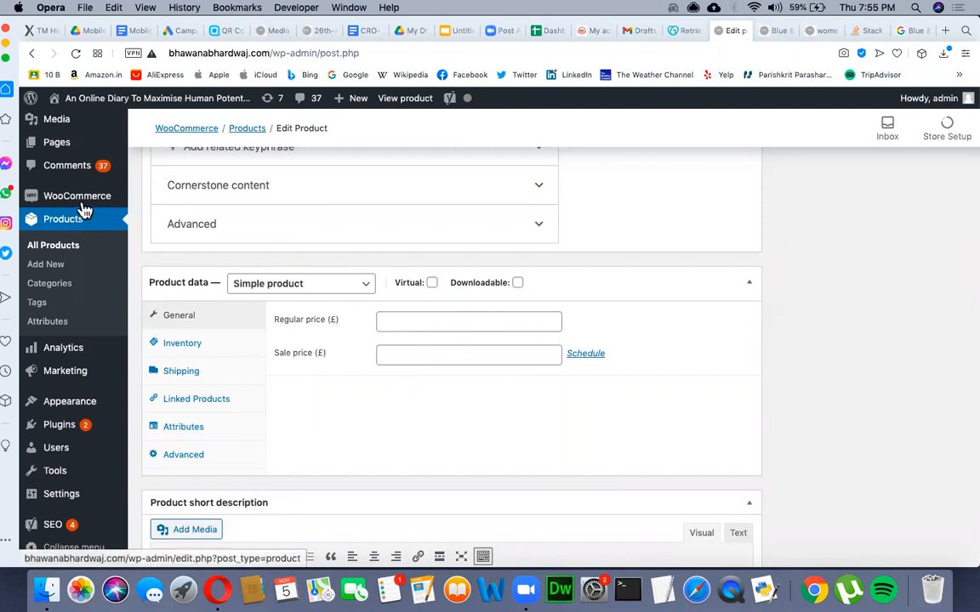
Step: Review the SEO fields and simple product data options again, and look over the WooCommerce submenu entries
mouse_move(80, 204)
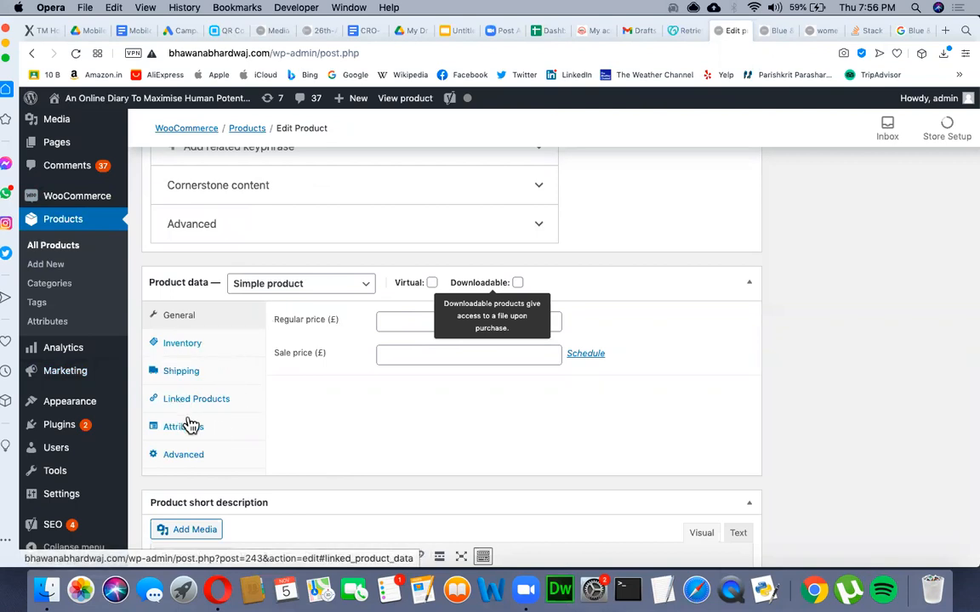
scroll(207, 330, "up", 10)
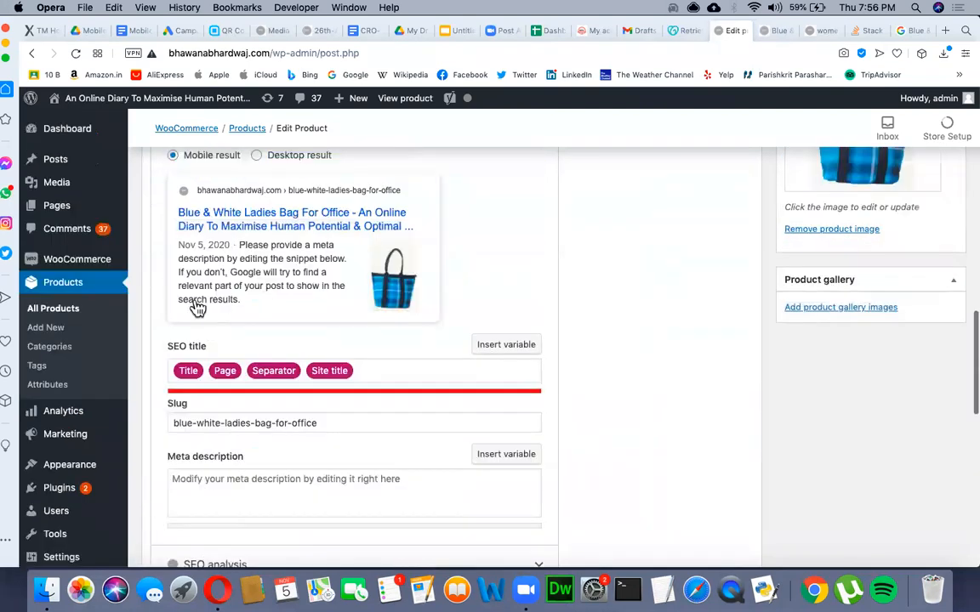
scroll(298, 315, "down", 10)
scroll(297, 255, "up", 2)
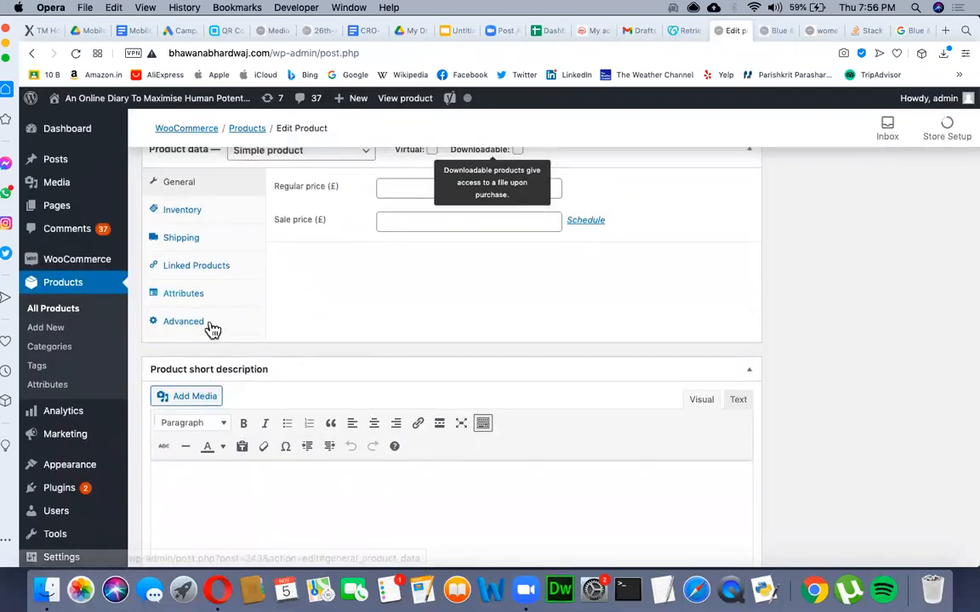
mouse_move(109, 262)
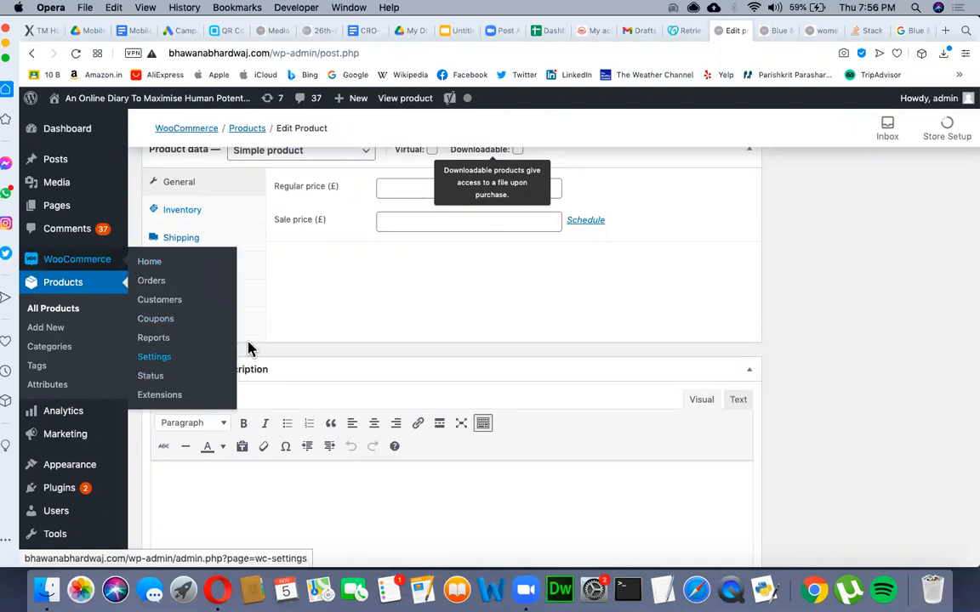
scroll(415, 286, "up", 2)
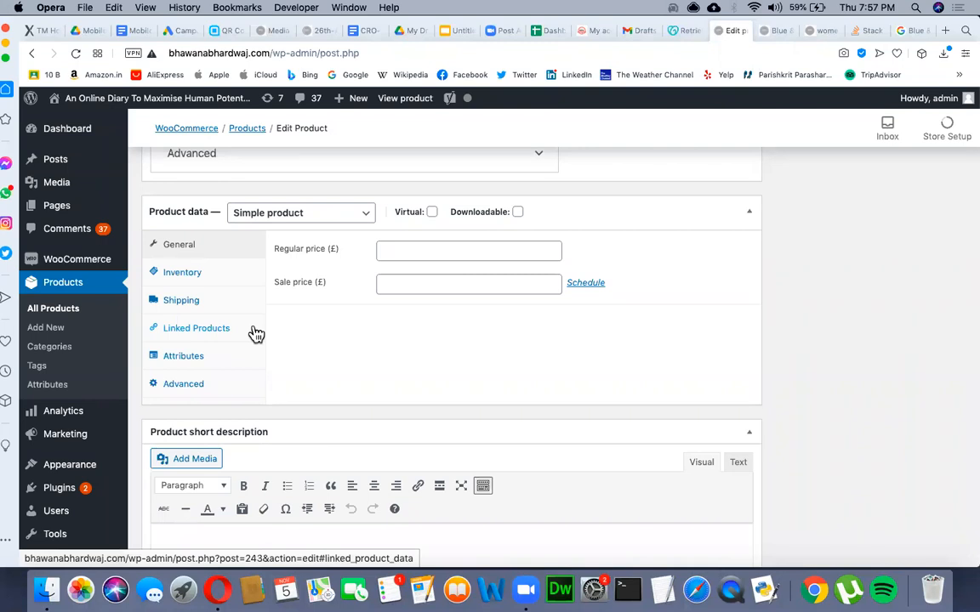
Step: Set the regular price to £29 and the sale price to £19, and show the sale price date fields
left_click(395, 252)
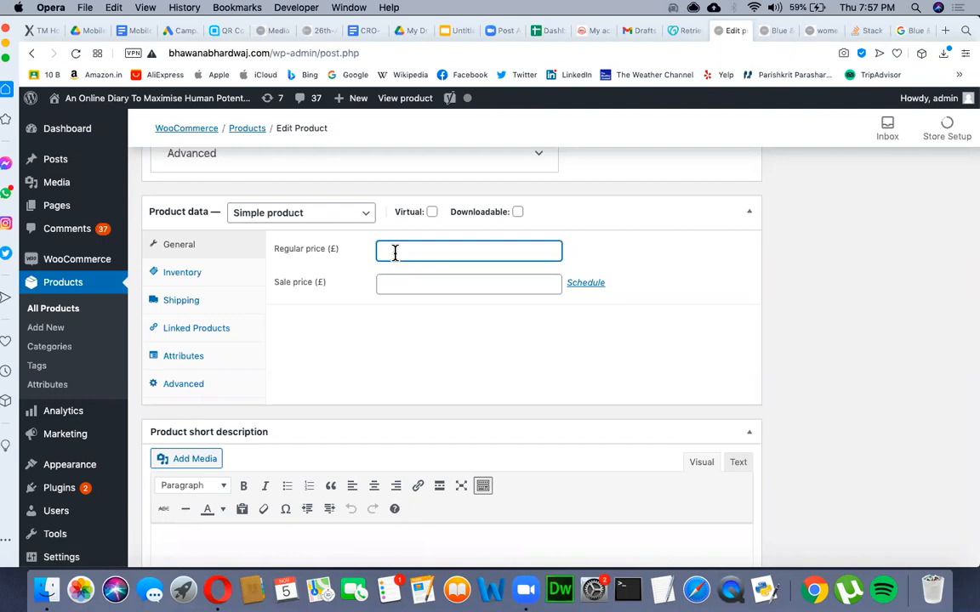
left_click(426, 284)
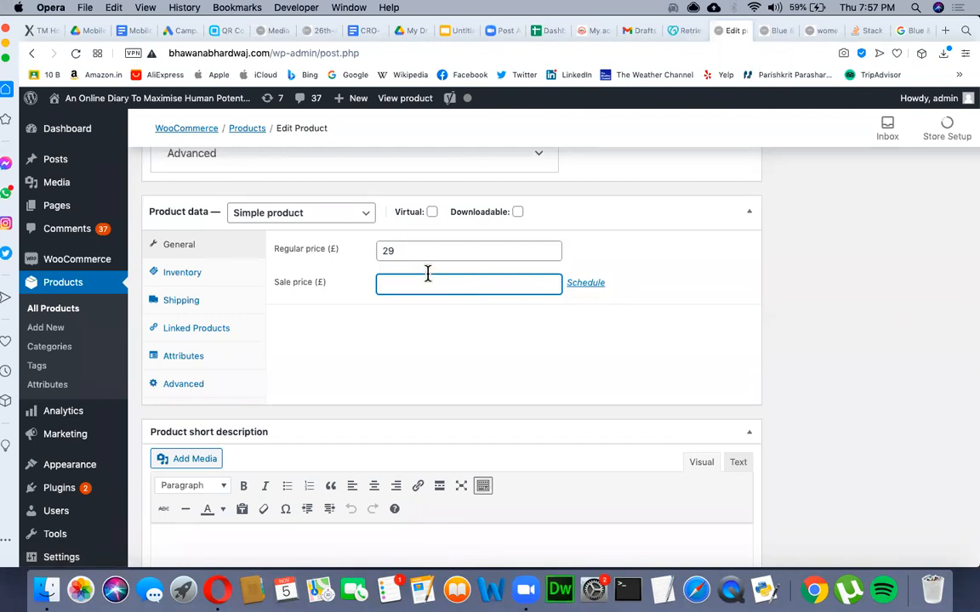
type("29")
key("BackSpace")
key("BackSpace")
type("19")
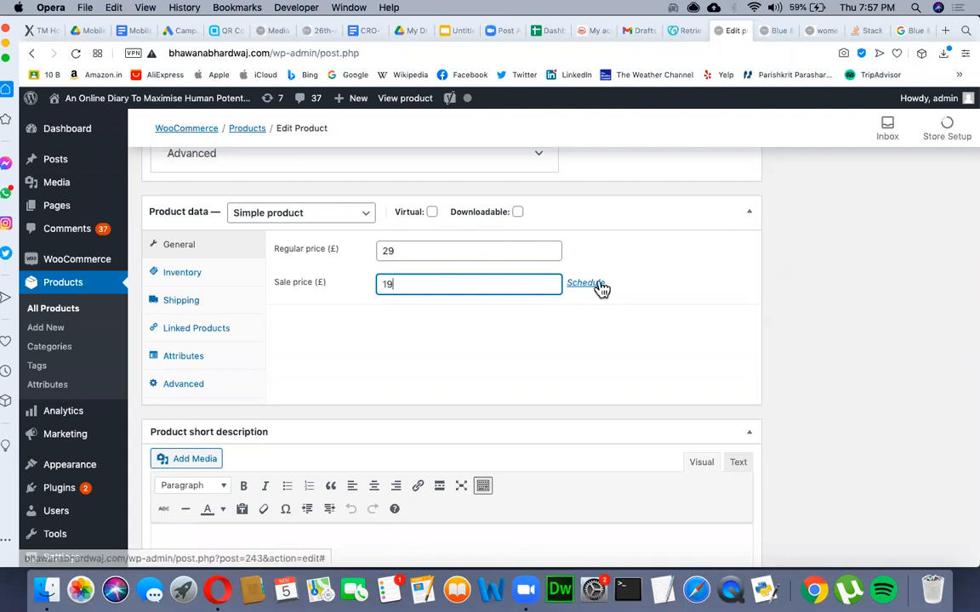
left_click(600, 286)
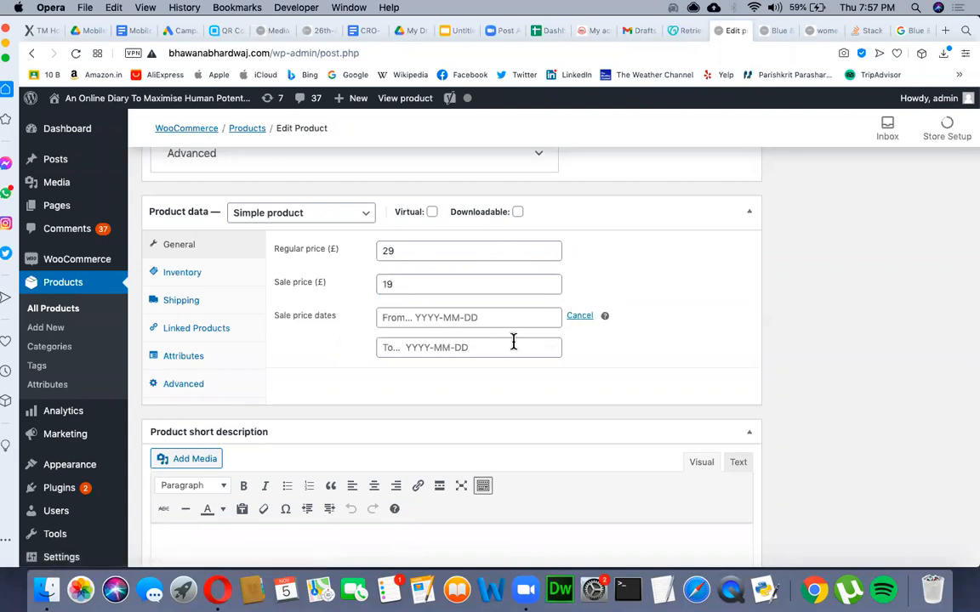
Step: Enable stock management at product level in the inventory data and set the stock quantity to 10
left_click(199, 276)
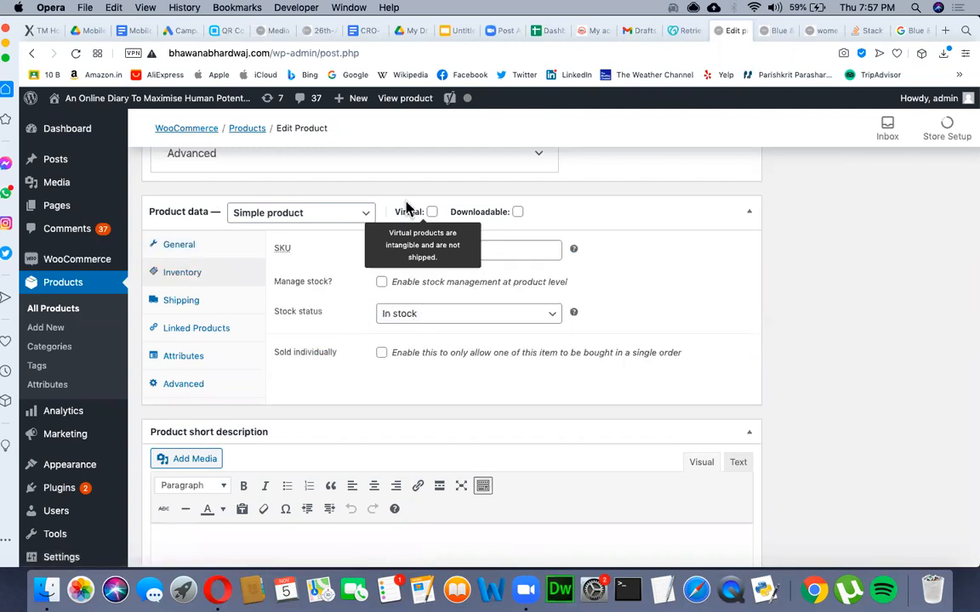
left_click(537, 248)
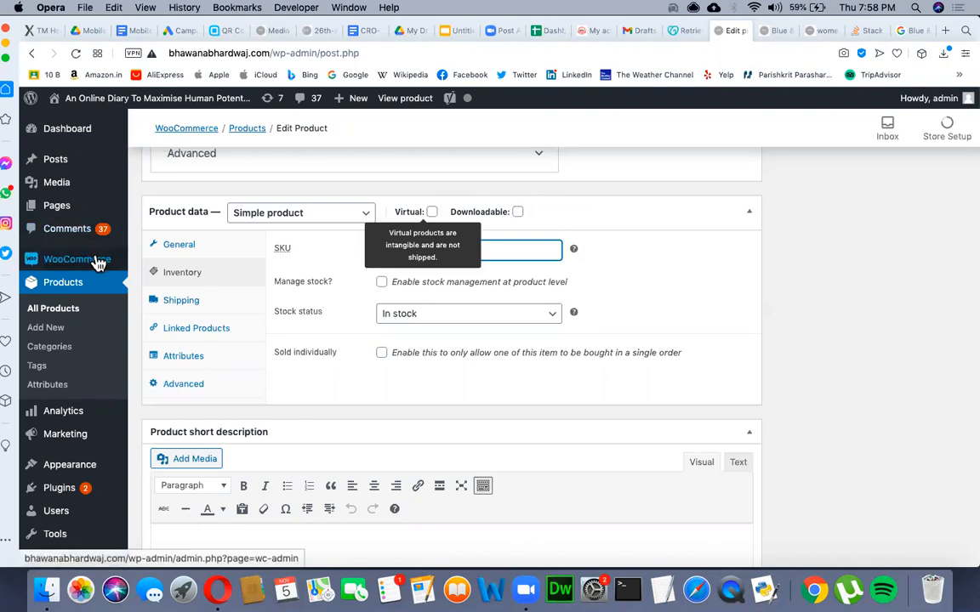
mouse_move(98, 265)
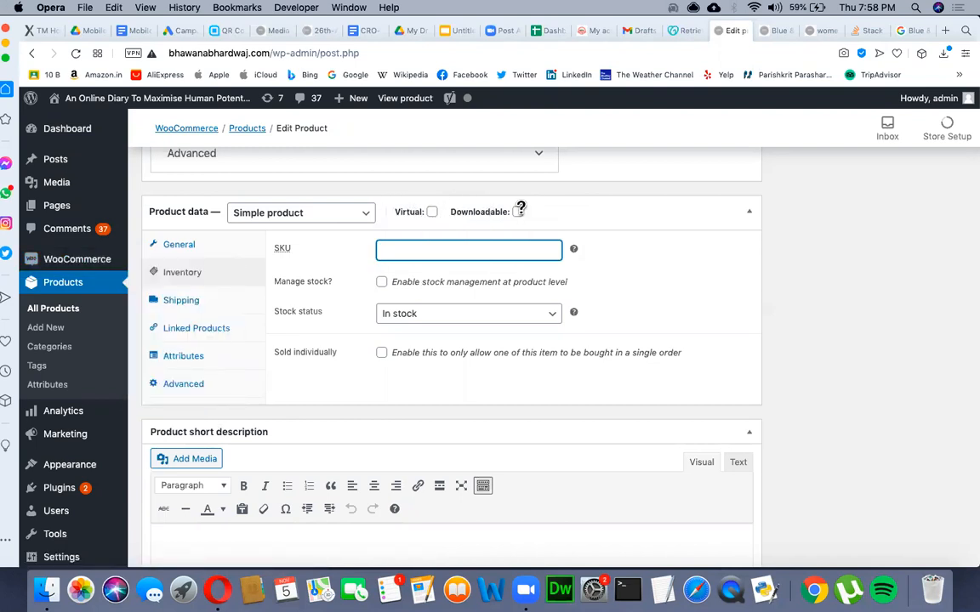
mouse_move(491, 205)
left_click(382, 284)
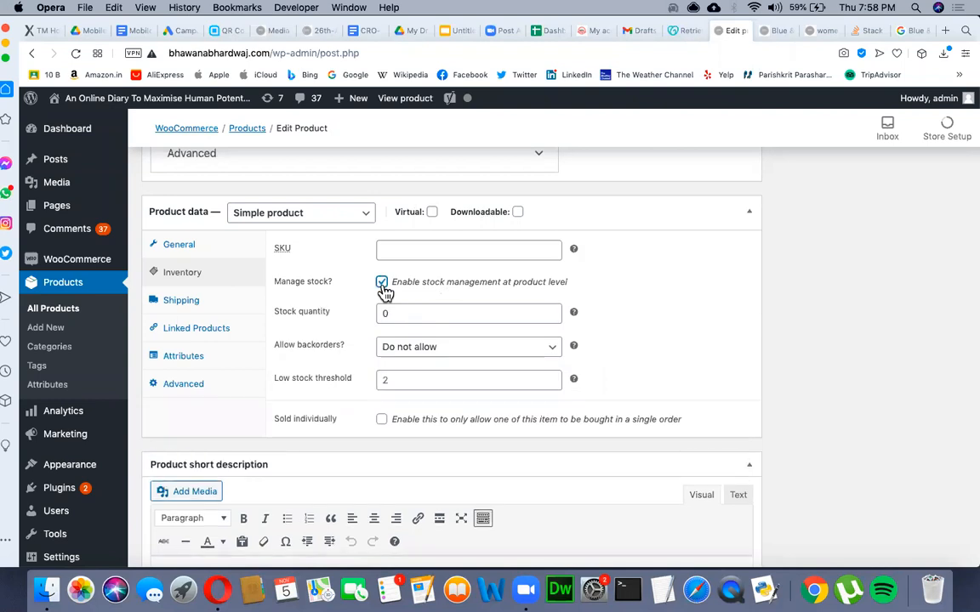
double_click(413, 315)
type("10")
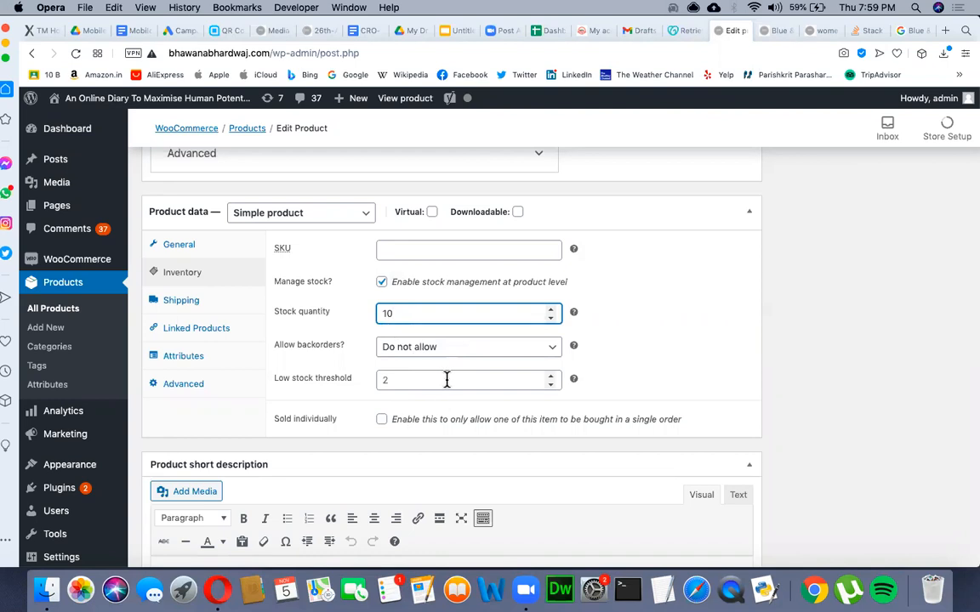
left_click(382, 283)
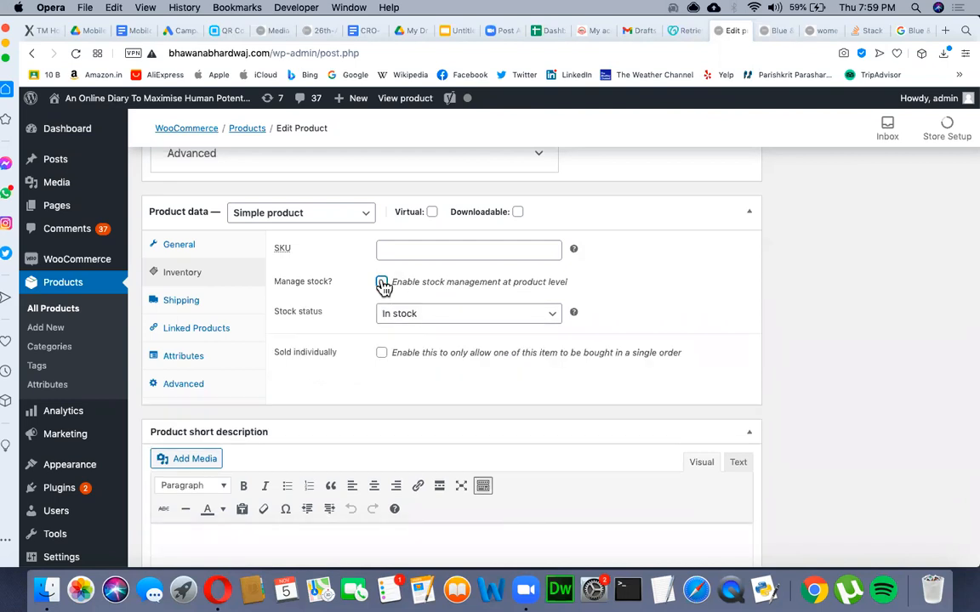
left_click(381, 283)
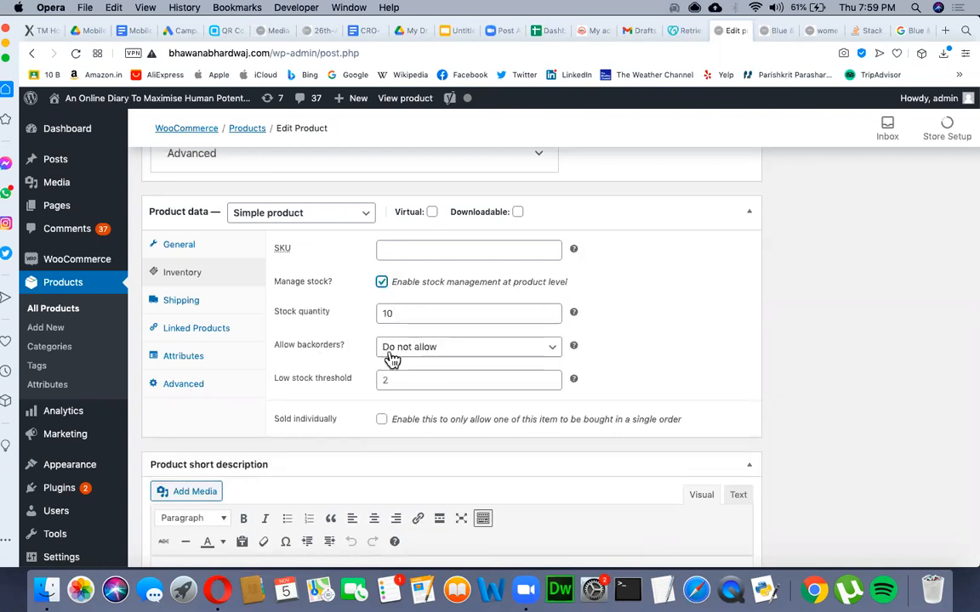
Step: Set backorders to Allow and restrict the product to one item per single order
left_click(468, 358)
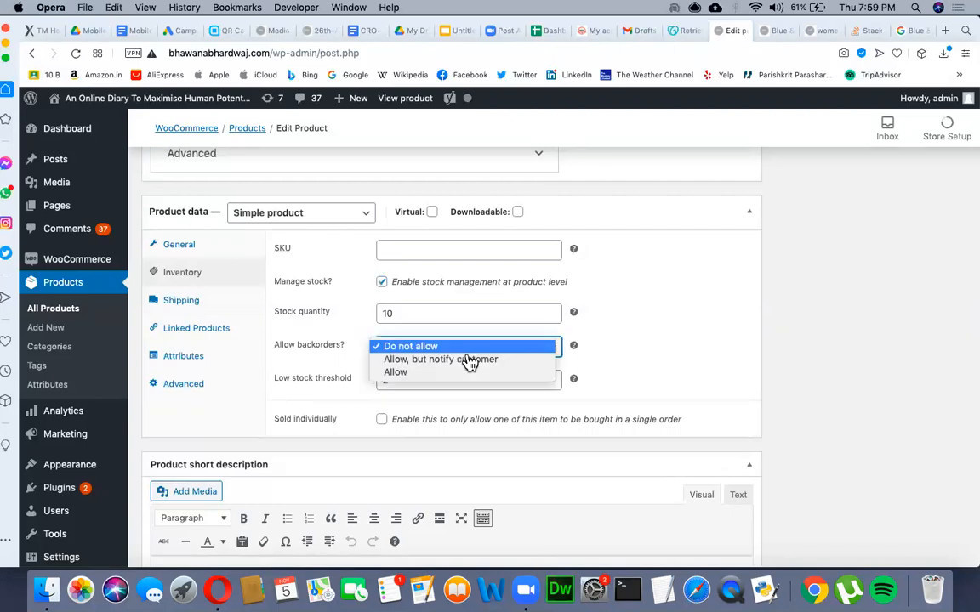
left_click(420, 374)
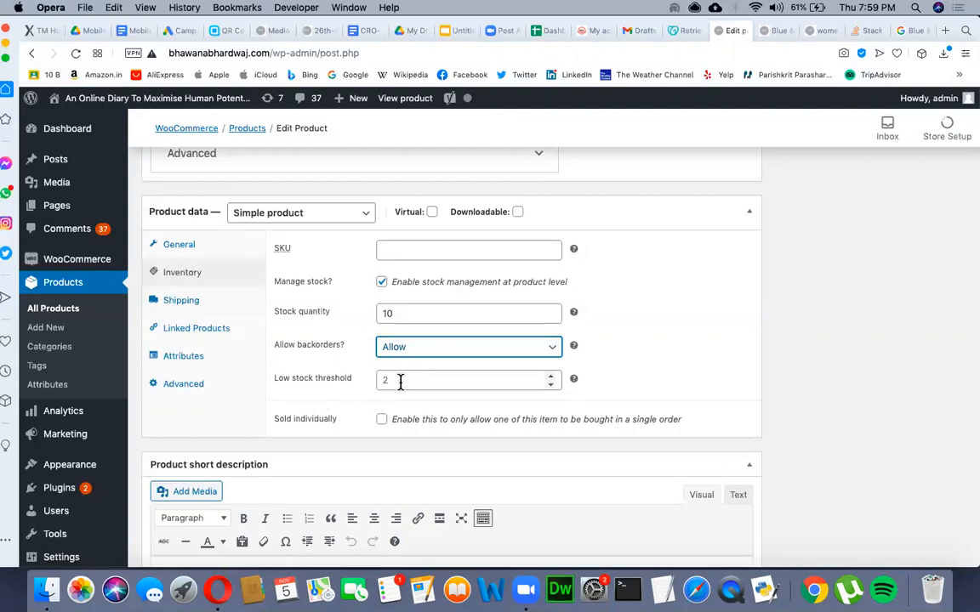
left_click(400, 381)
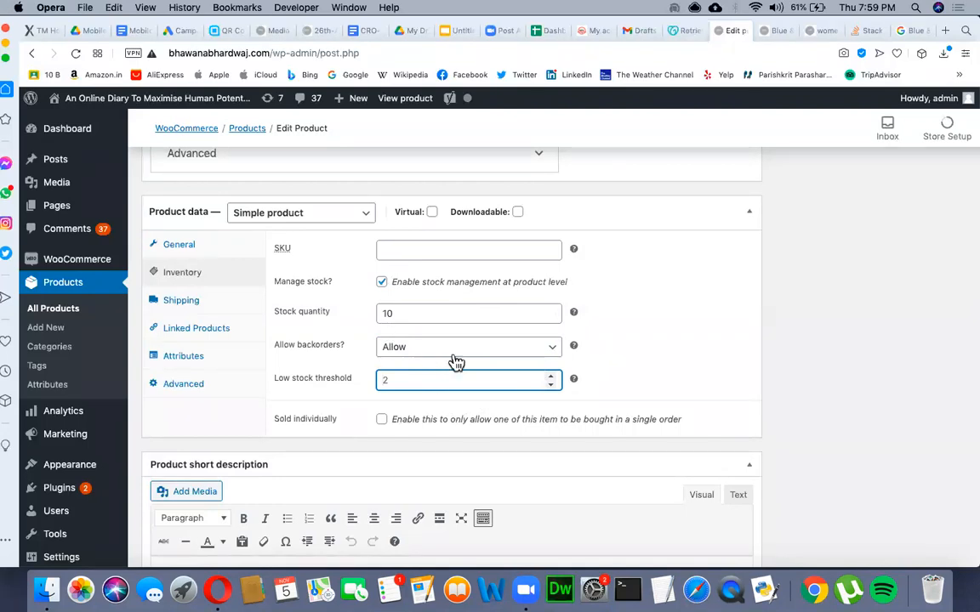
scroll(456, 362, "down", 2)
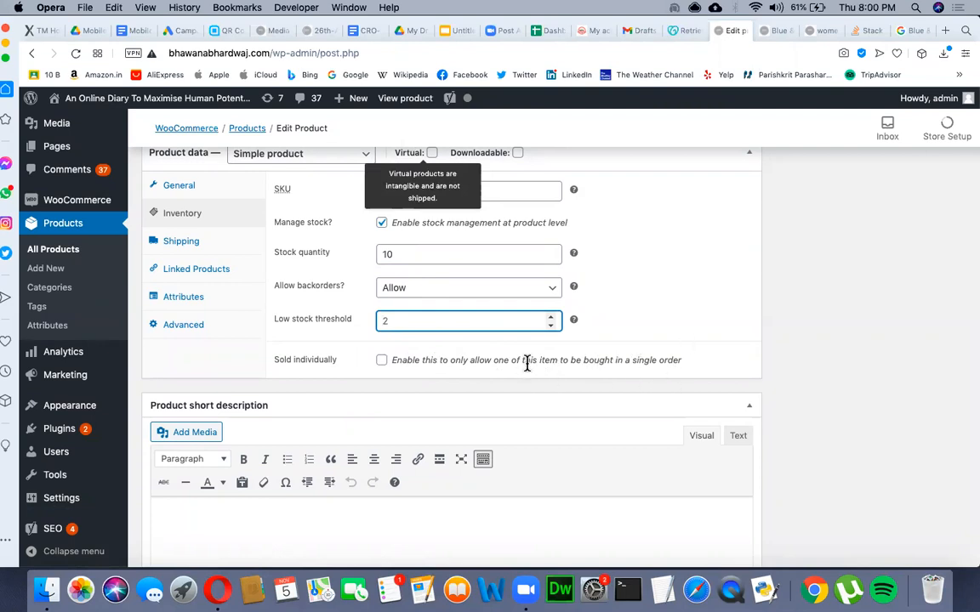
left_click(382, 361)
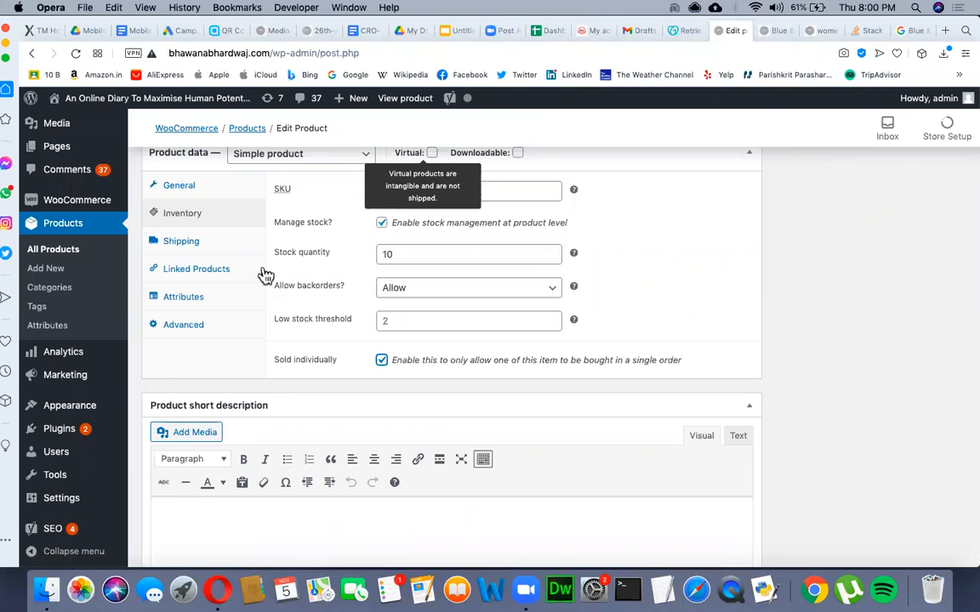
Step: Examine the shipping weight, dimensions and shipping class options, and open the upsells and cross-sells settings
left_click(189, 248)
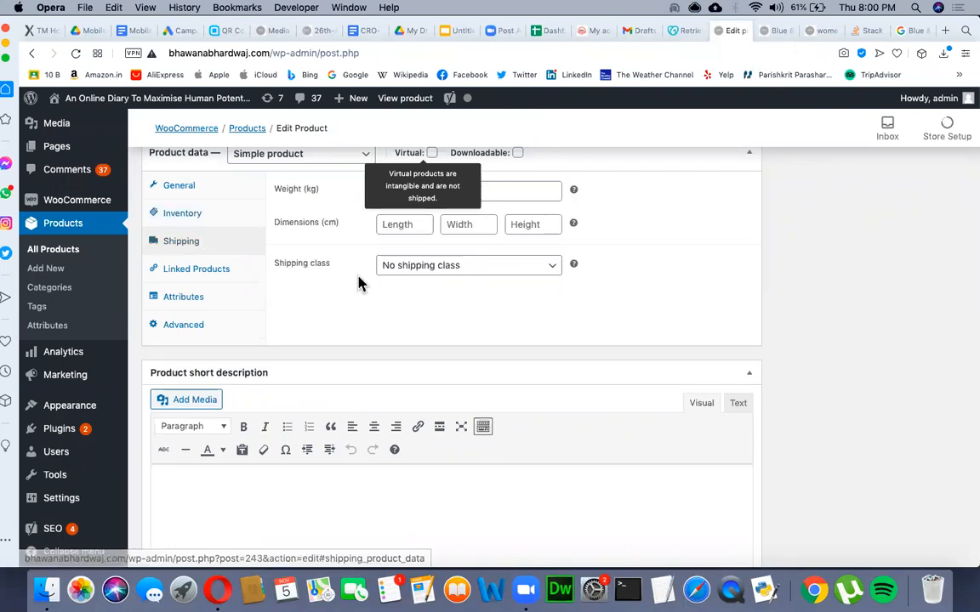
scroll(366, 315, "up", 2)
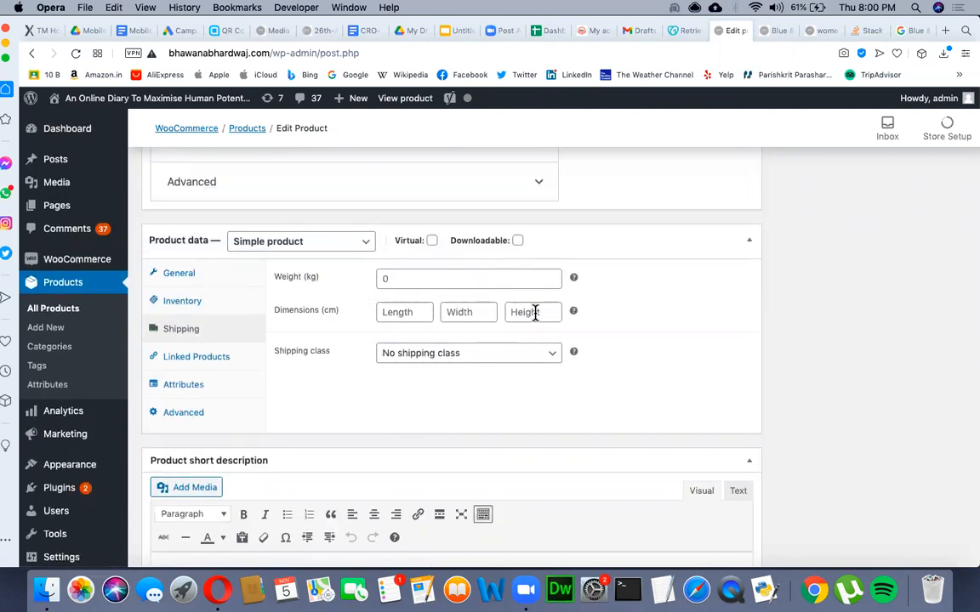
left_click(525, 352)
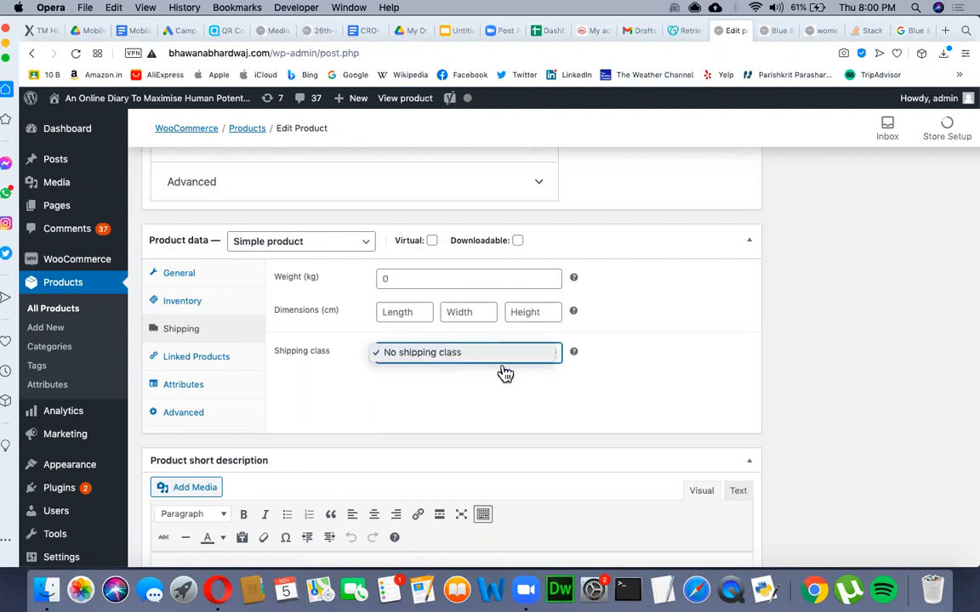
left_click(456, 354)
left_click(212, 364)
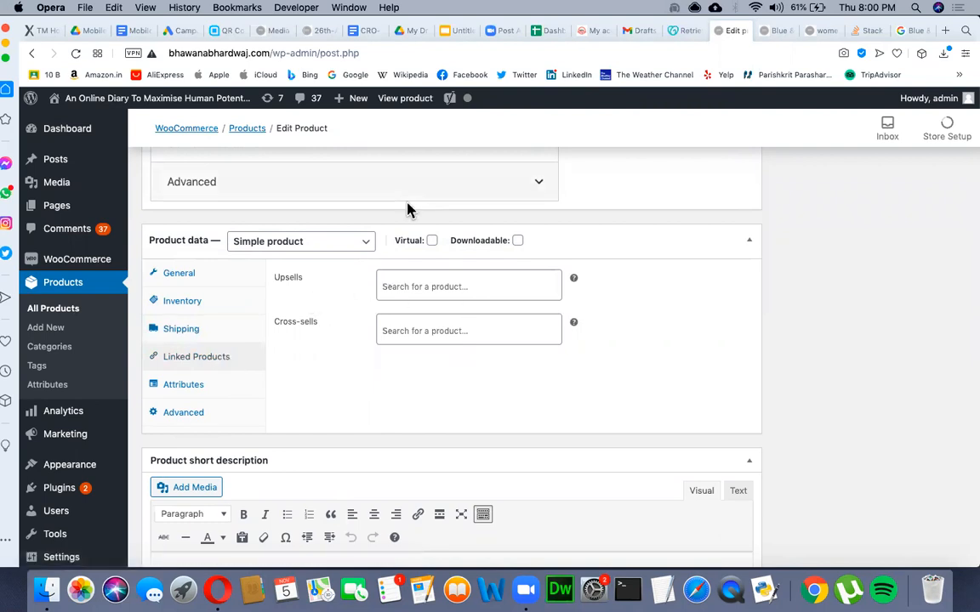
Step: Try an upsell product search for "ldkmkdf" and clear the search text
scroll(408, 209, "up", 3)
scroll(410, 211, "up", 4)
scroll(341, 238, "down", 5)
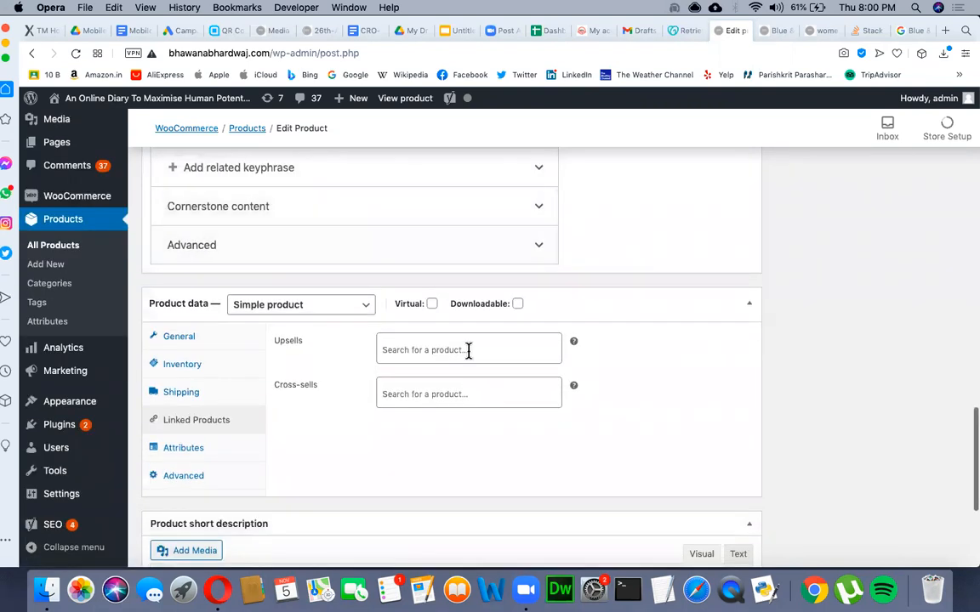
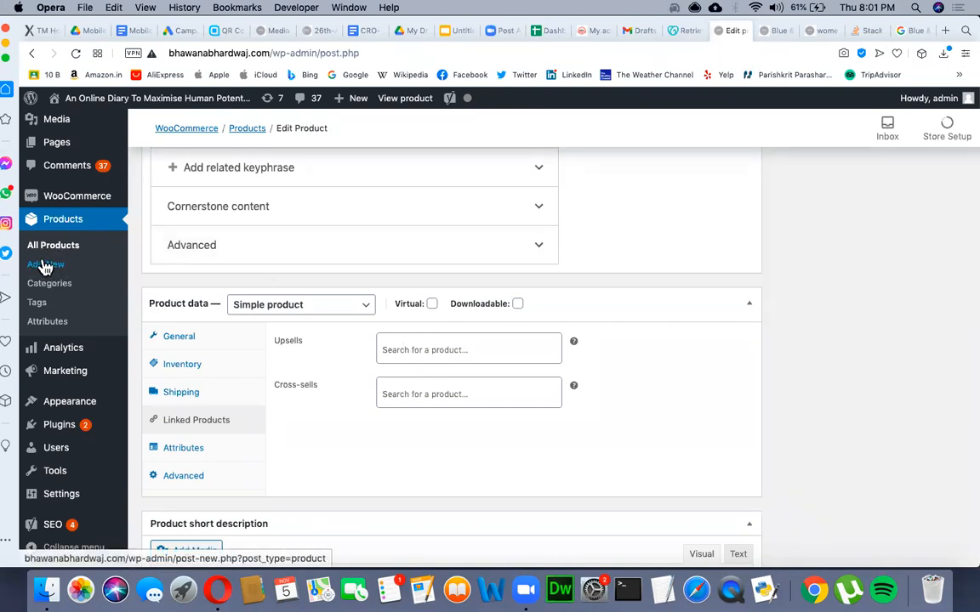
left_click(415, 352)
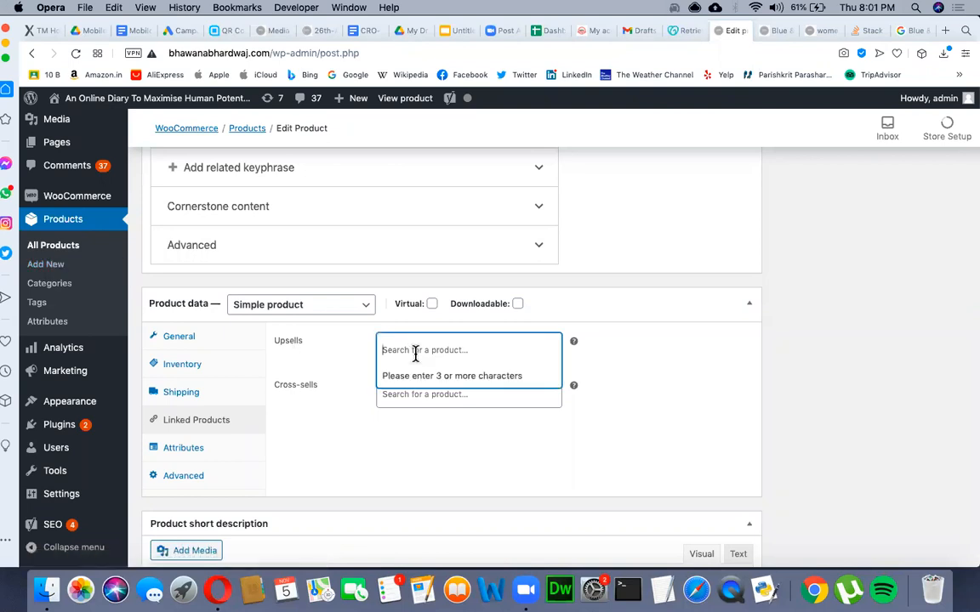
type("ldkmkdf")
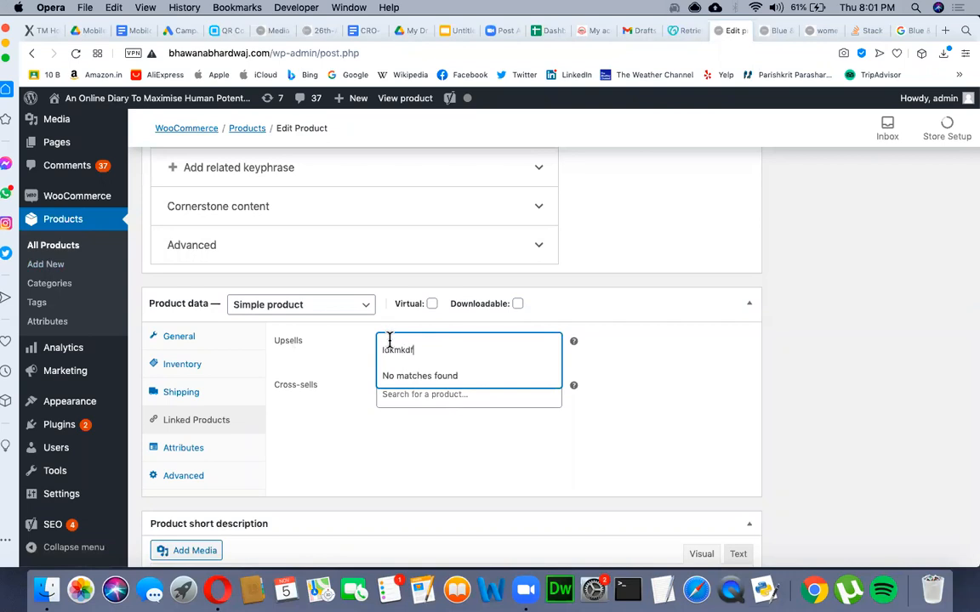
scroll(390, 341, "up", 10)
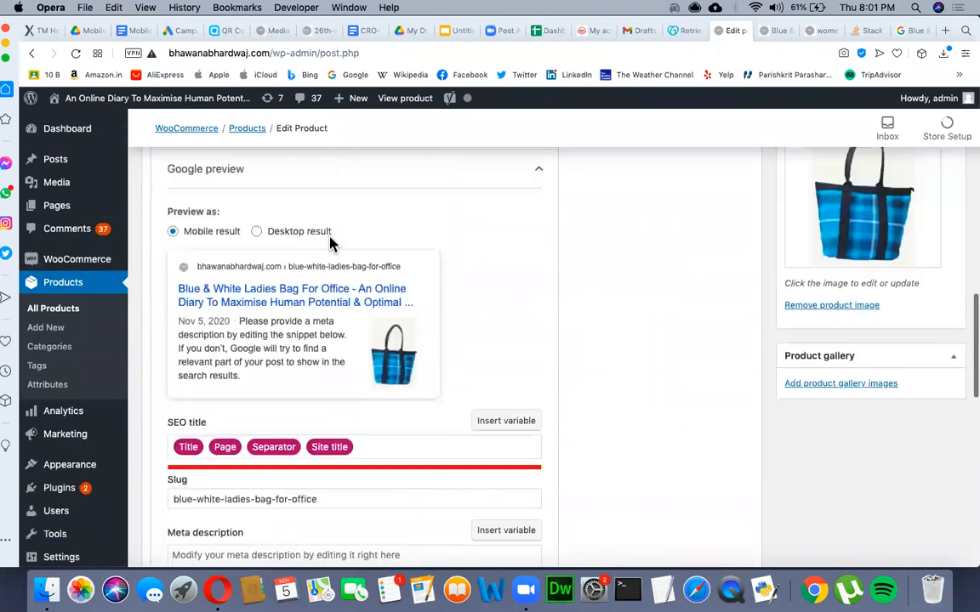
scroll(390, 274, "down", 10)
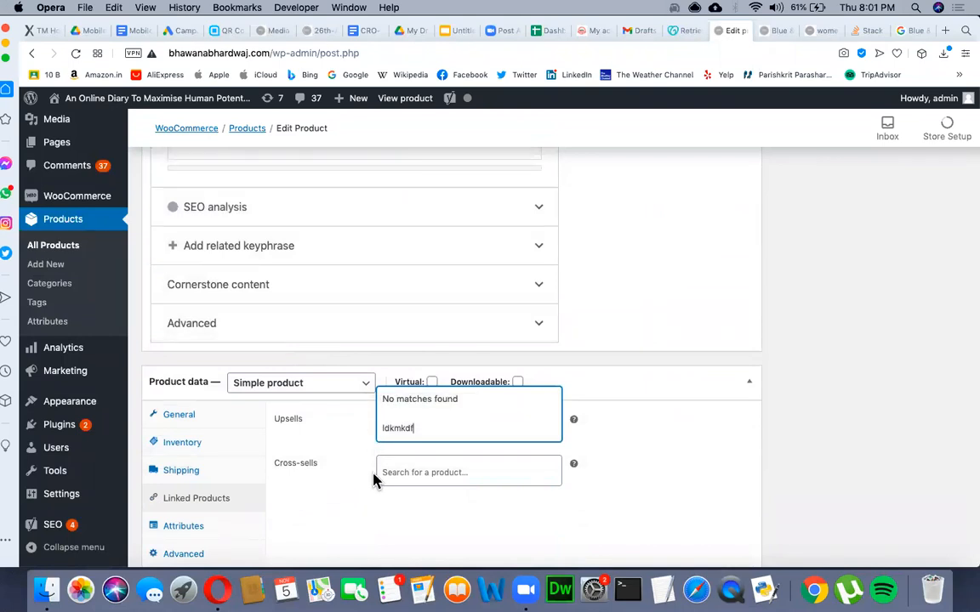
key("BackSpace")
key("BackSpace")
key("BackSpace")
key("BackSpace")
key("BackSpace")
key("BackSpace")
key("BackSpace")
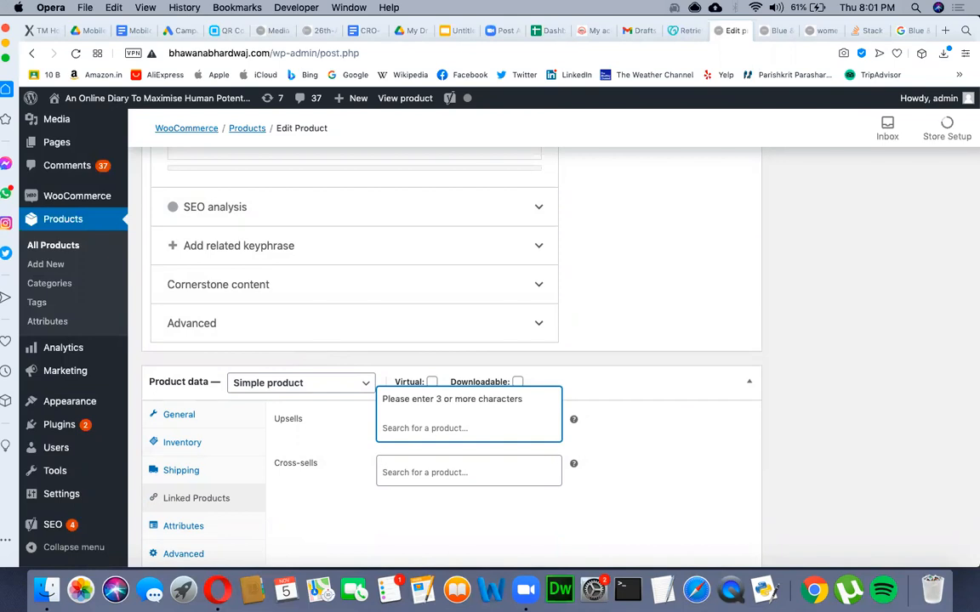
left_click(672, 476)
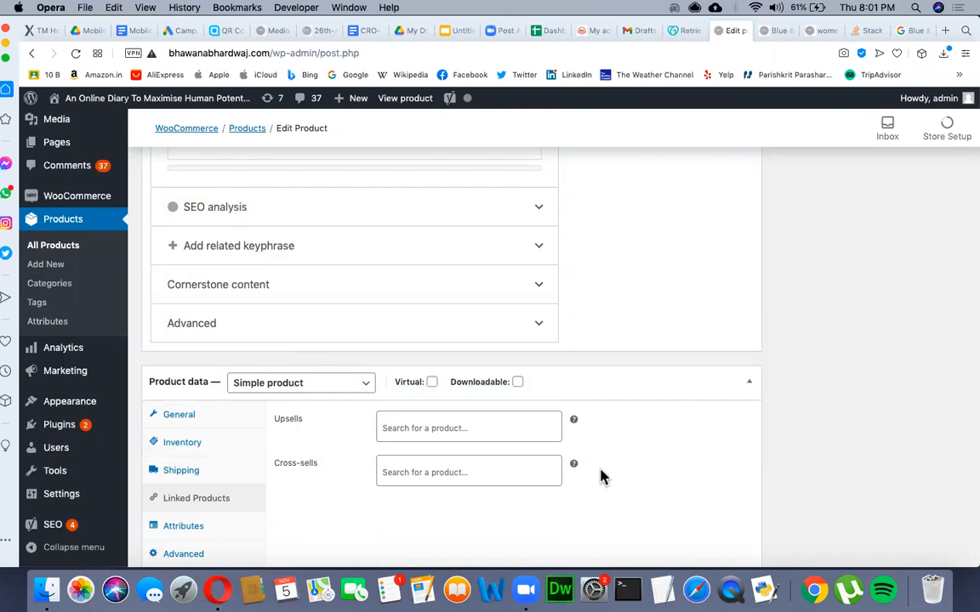
Step: Add a new custom product attribute in the product's attributes data
scroll(589, 474, "down", 3)
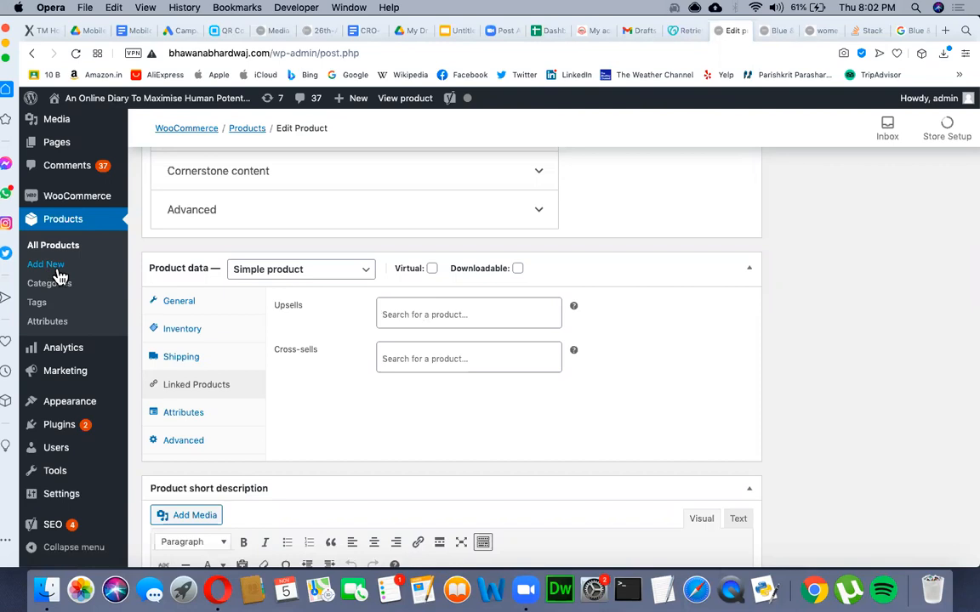
scroll(380, 385, "down", 1)
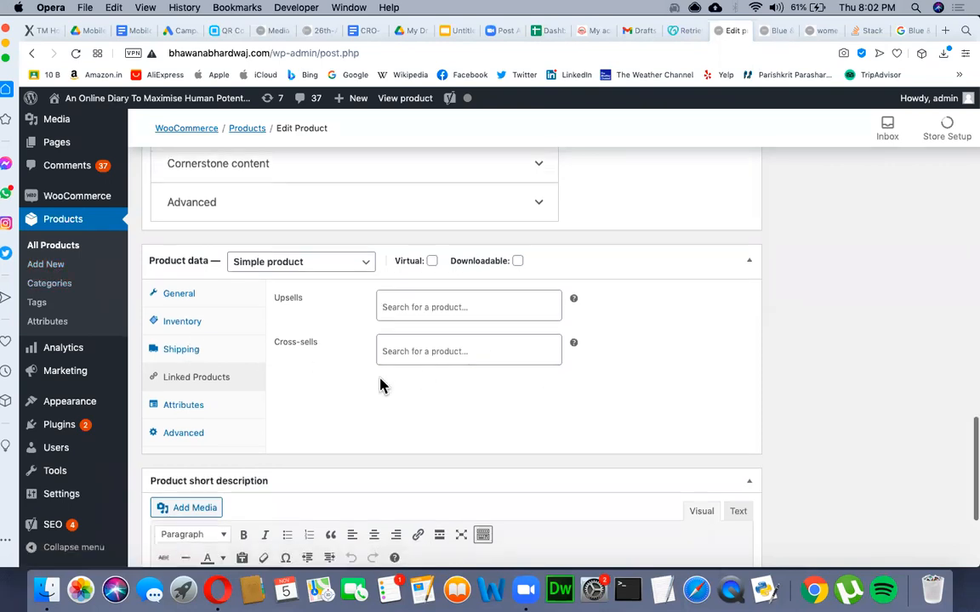
scroll(380, 386, "down", 2)
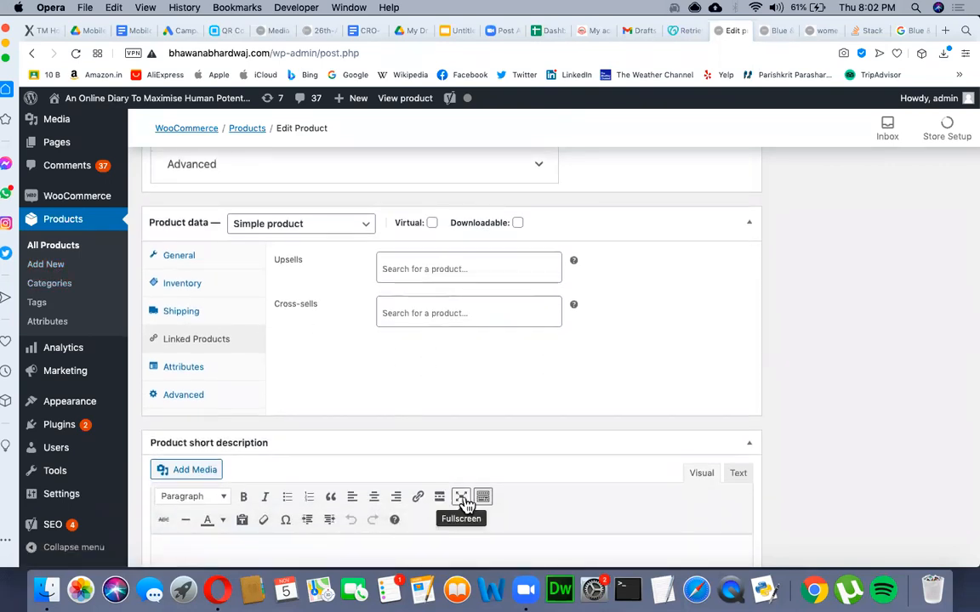
left_click(209, 374)
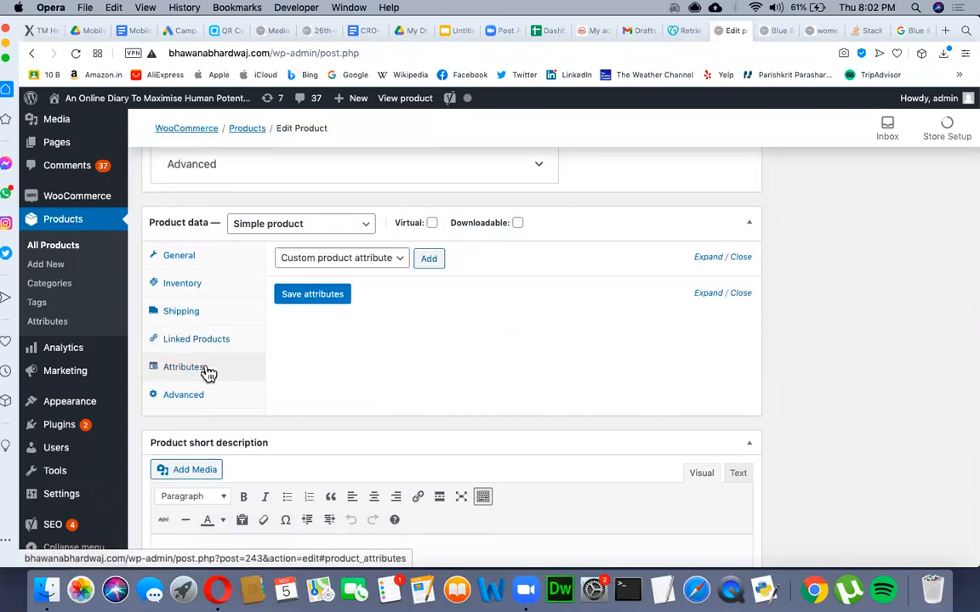
left_click(397, 260)
left_click(398, 264)
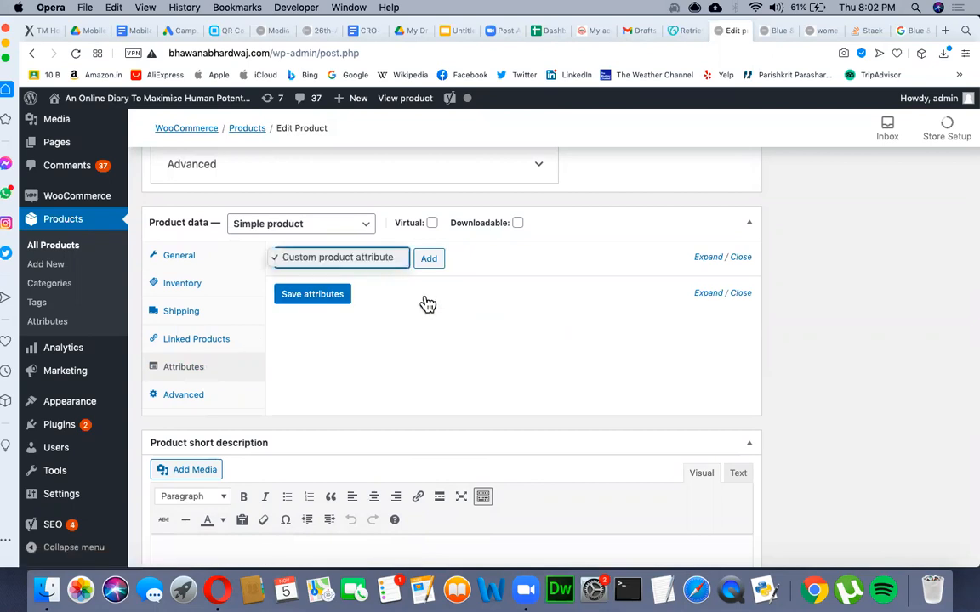
left_click(428, 262)
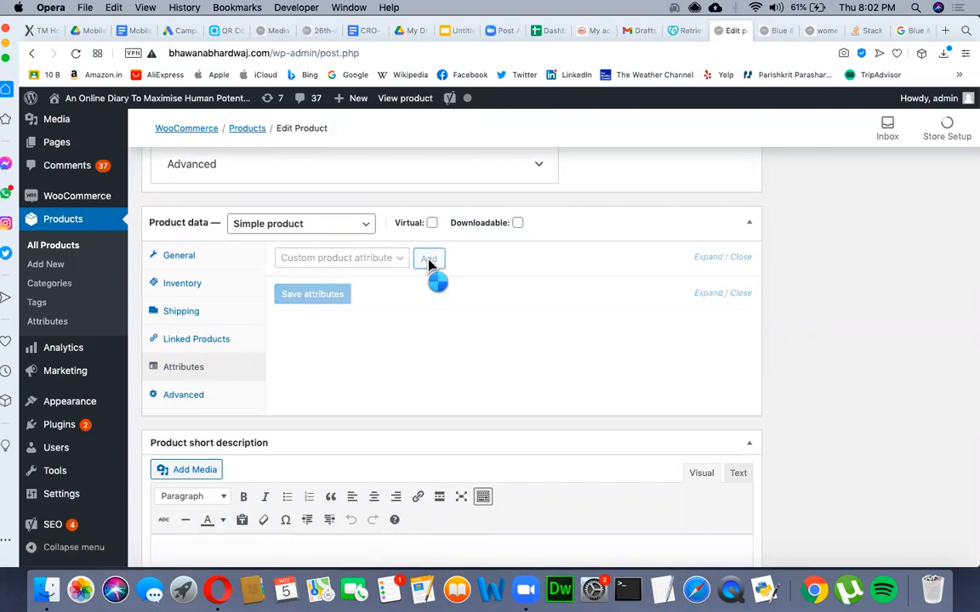
Step: Name the custom attribute "color", give it the values "Red, Green, Yellow", and save the attributes
left_click(381, 343)
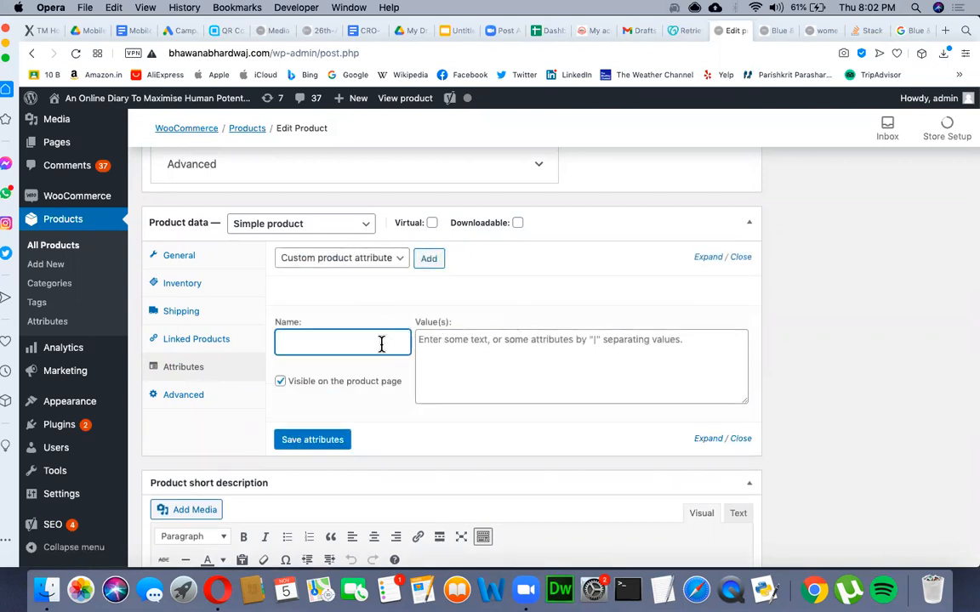
scroll(381, 343, "down", 2)
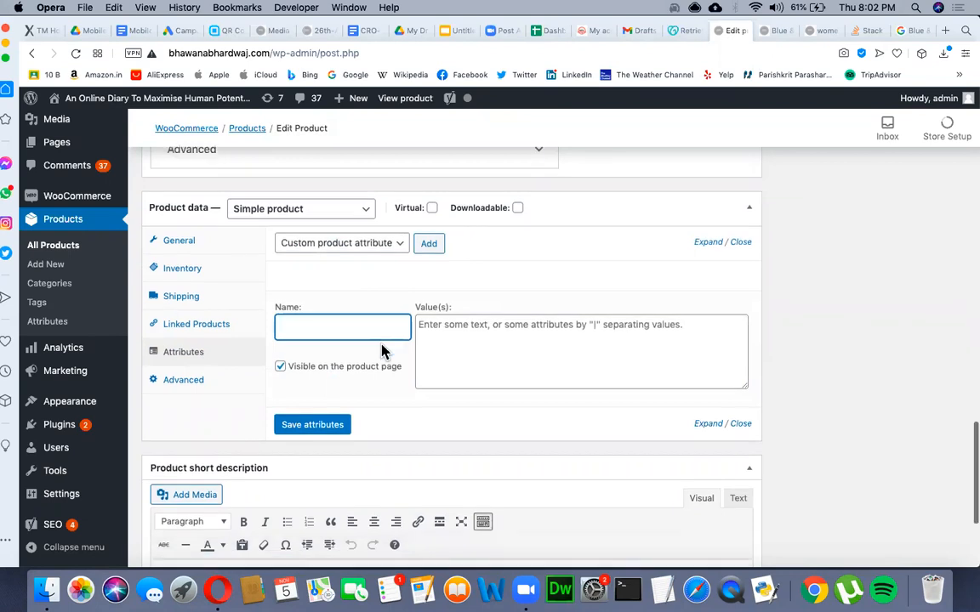
type("color")
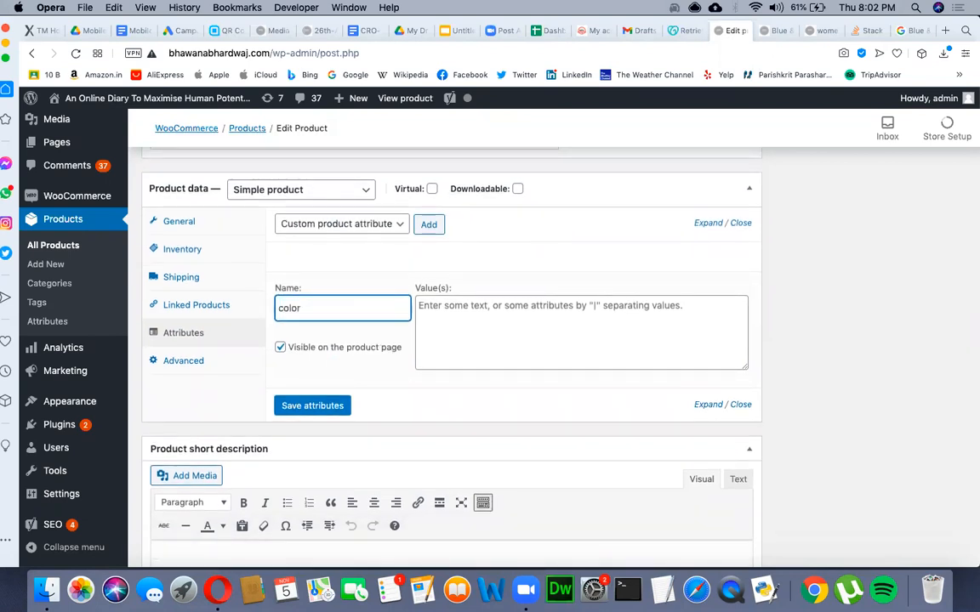
left_click(451, 309)
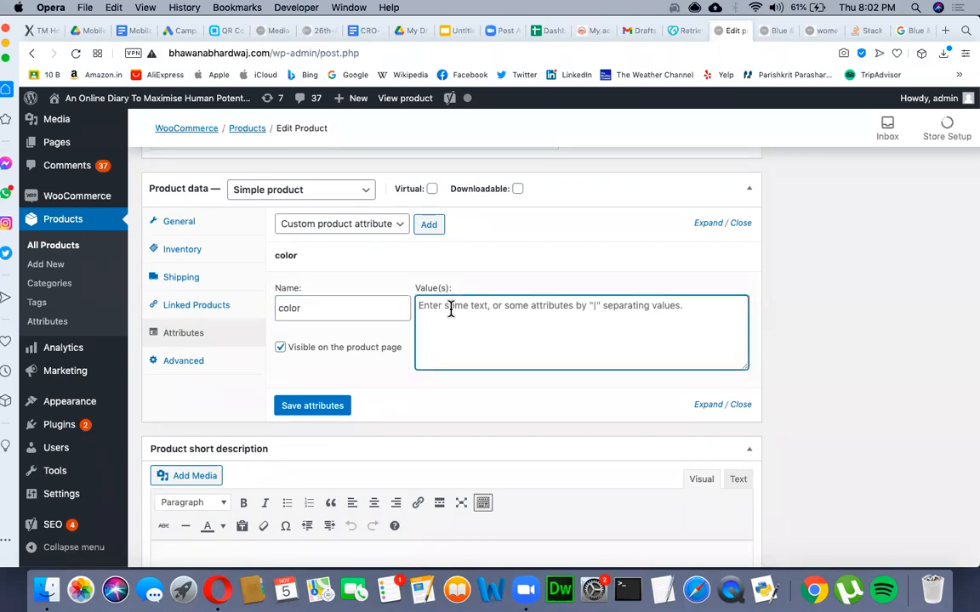
type("Red, Green")
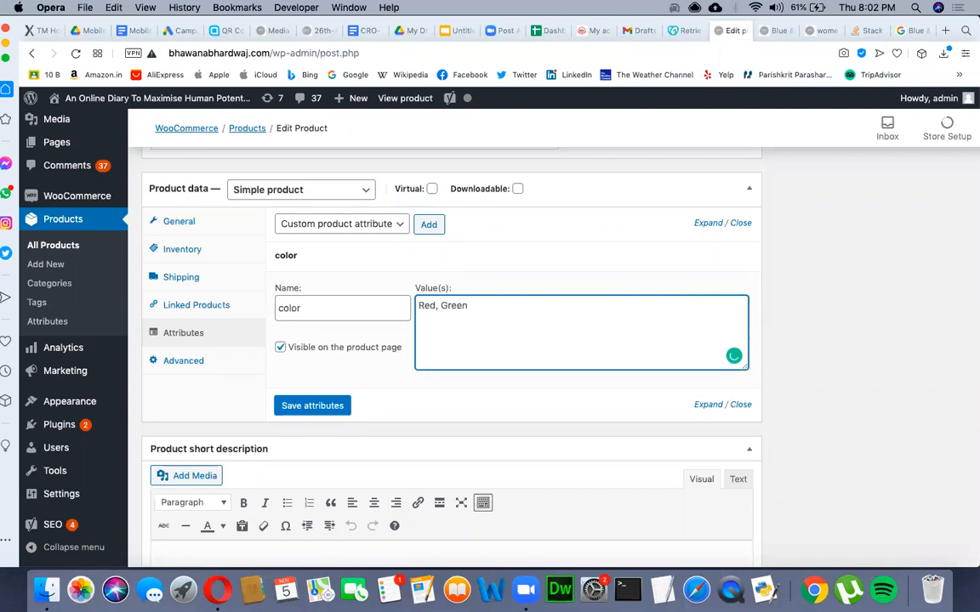
type(", B")
key("BackSpace")
type("Yellow")
left_click(312, 406)
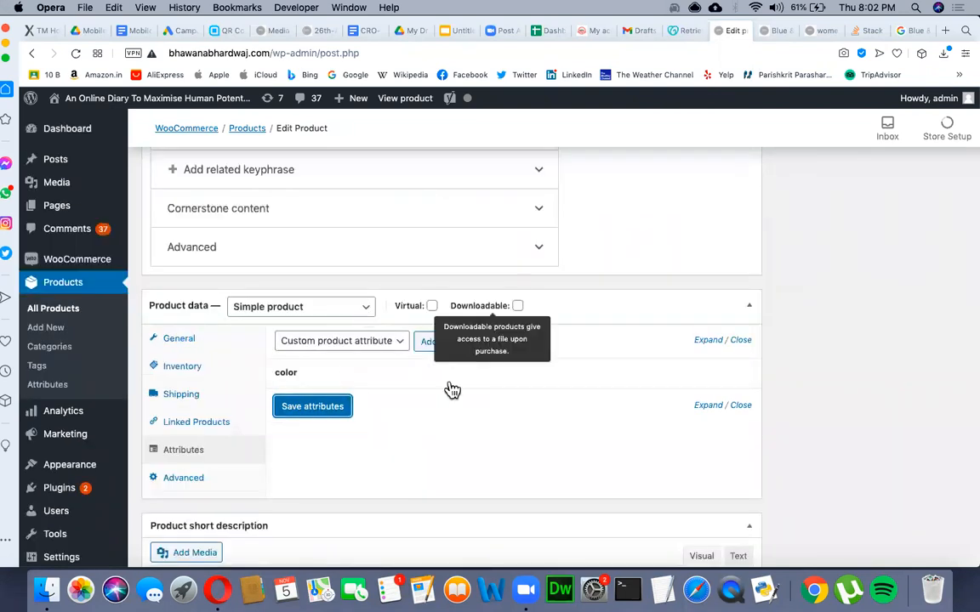
Step: Check the available attribute types and examine the advanced product data: purchase note, menu order and reviews
left_click(418, 342)
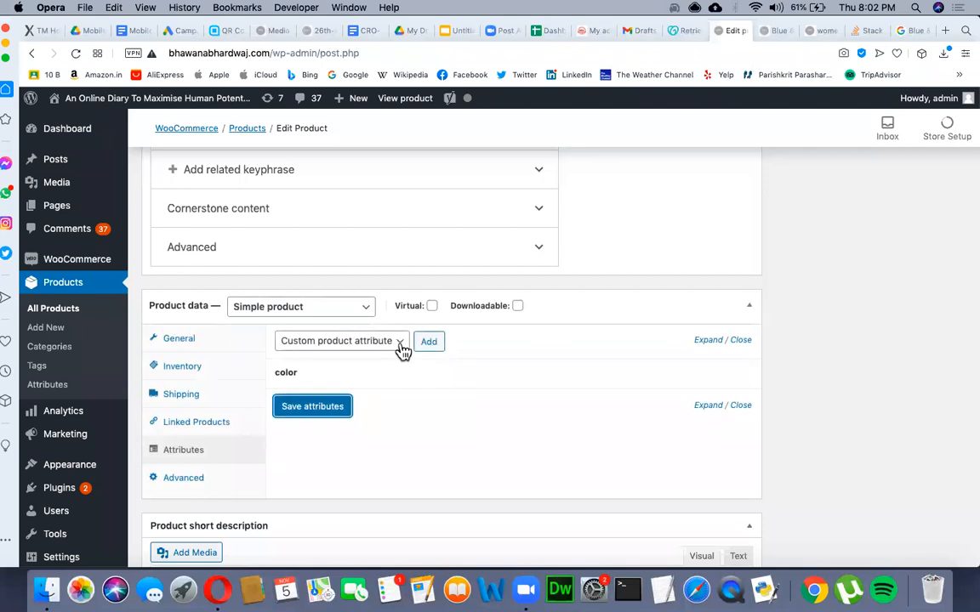
left_click(399, 344)
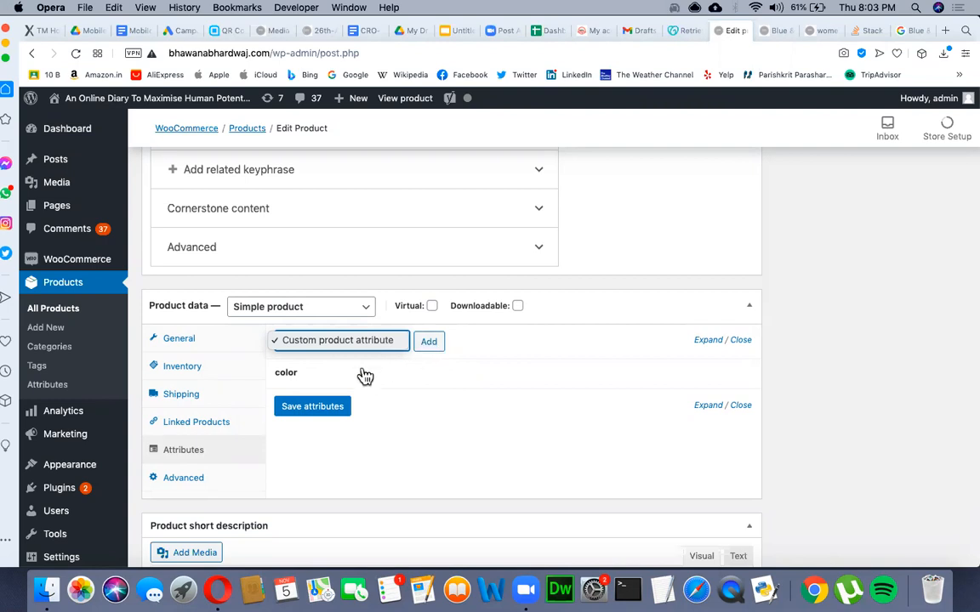
left_click(204, 480)
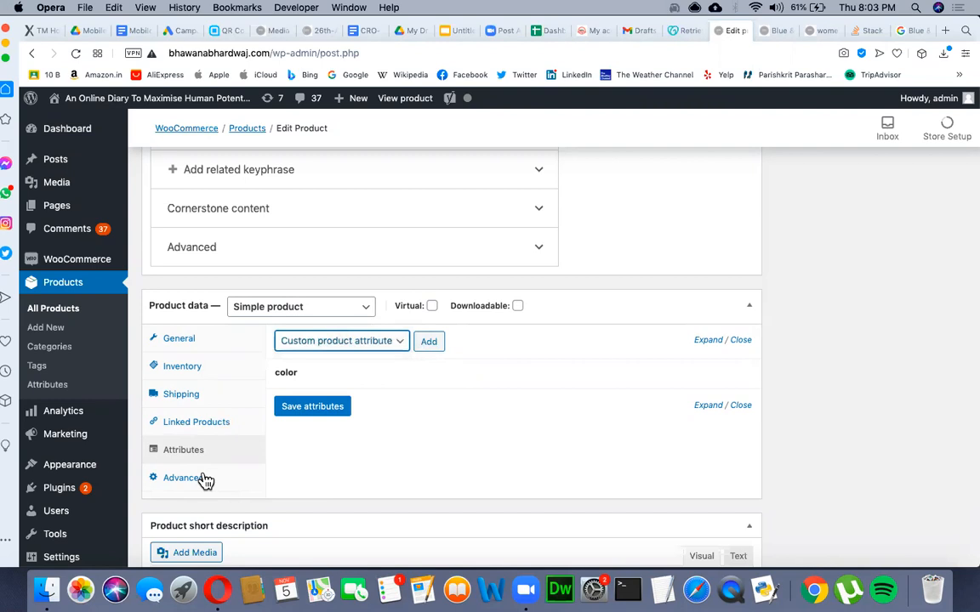
left_click(184, 478)
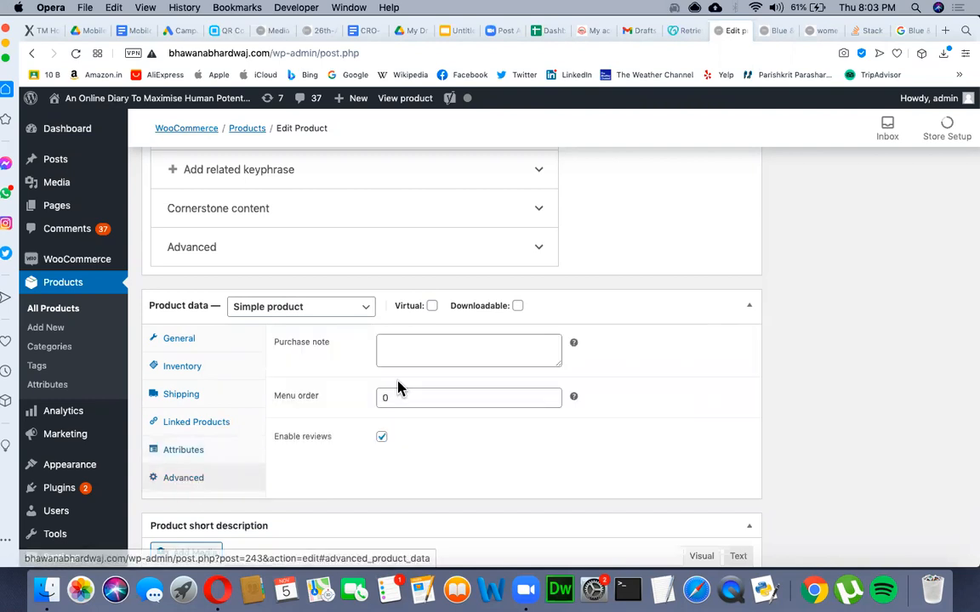
left_click(411, 347)
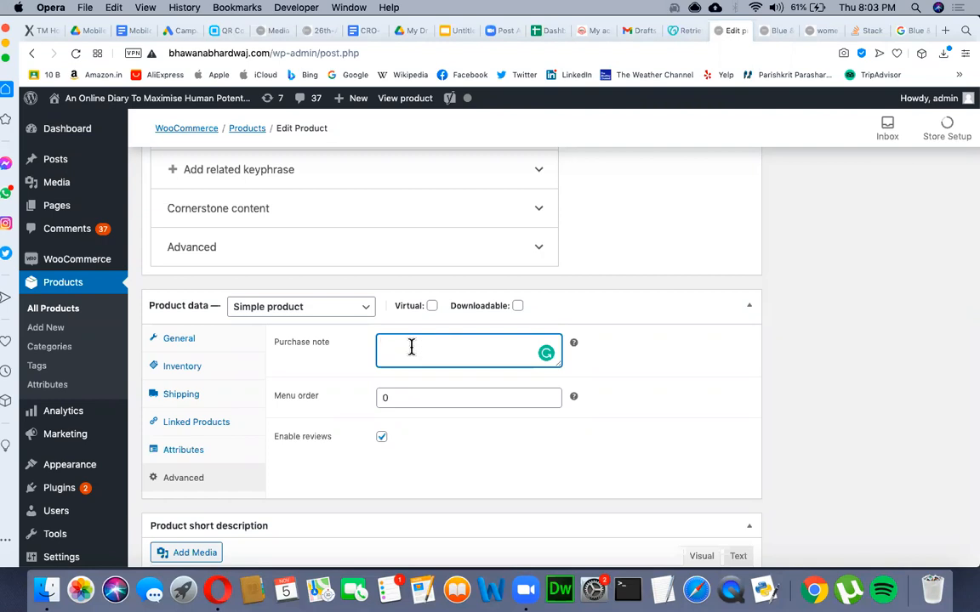
Step: Fill the product short description with the snippet text copied from the Amazon.in ladies office bags result on the Google results page
scroll(376, 425, "down", 5)
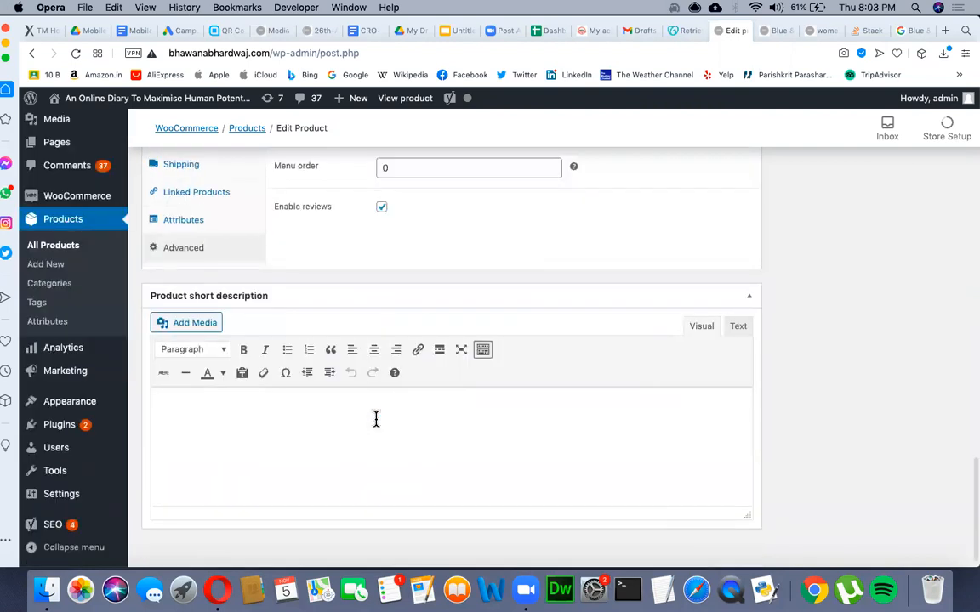
scroll(376, 418, "down", 1)
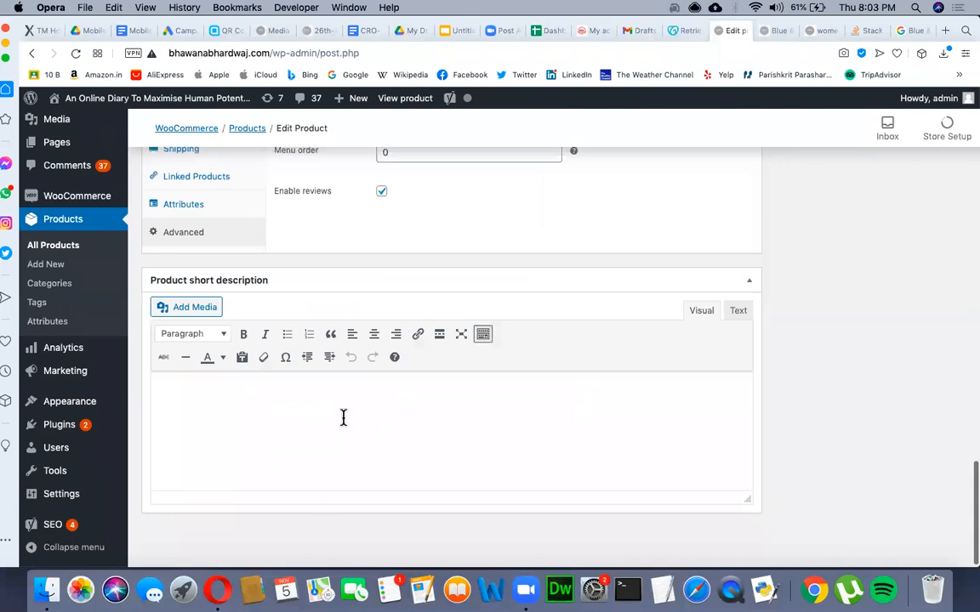
left_click(234, 398)
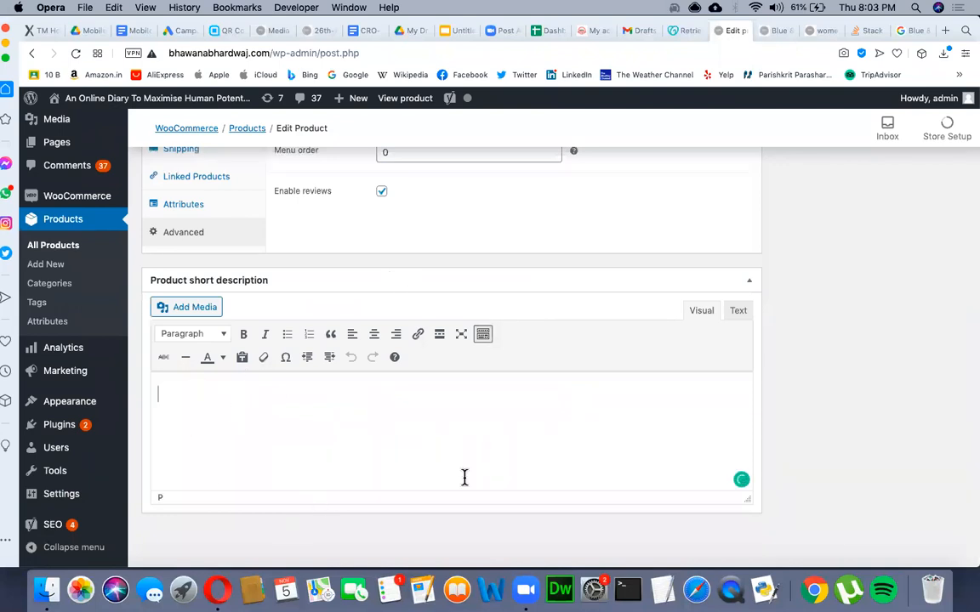
left_click(914, 32)
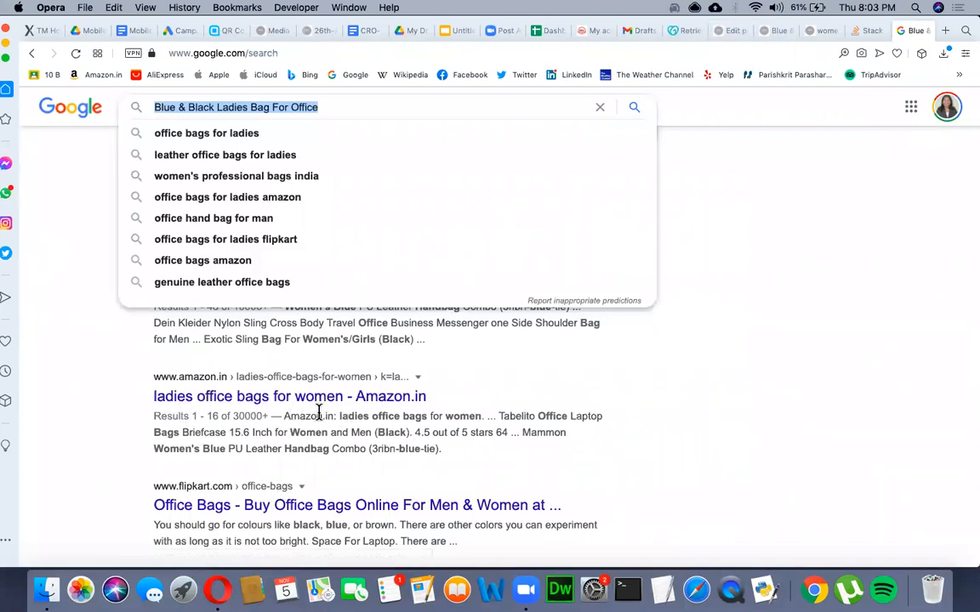
left_click_drag(340, 416, 448, 456)
key("super+c")
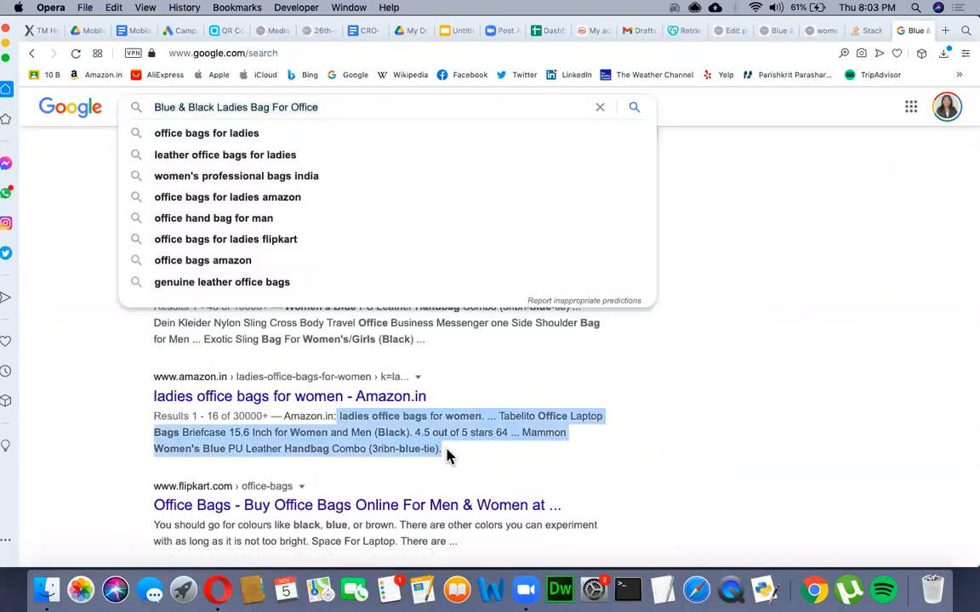
left_click(726, 34)
key("super+v")
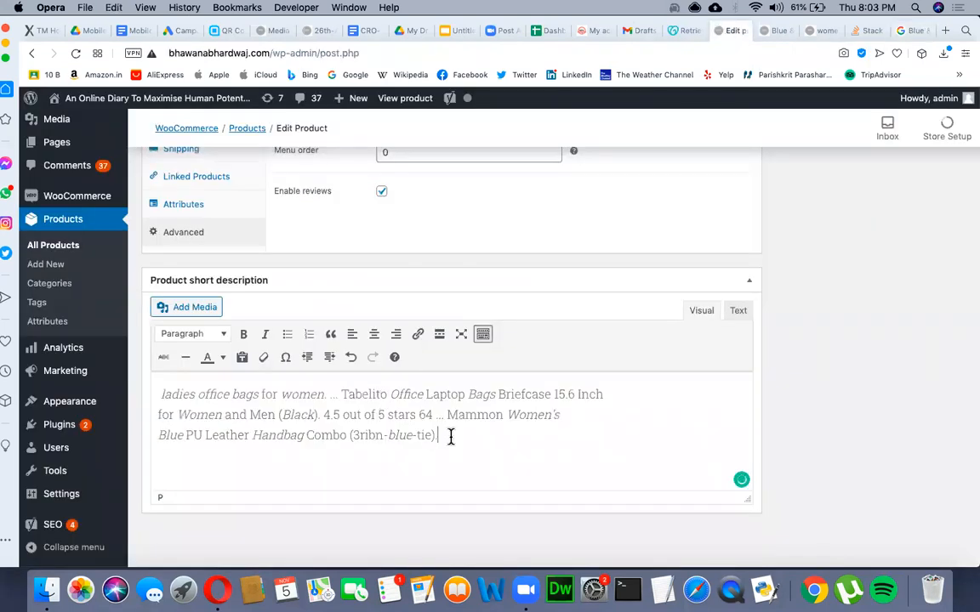
Step: Reopen the Blue & White Ladies Bag For Office draft from the product list for editing and publish it
scroll(451, 437, "down", 1)
scroll(451, 436, "up", 1)
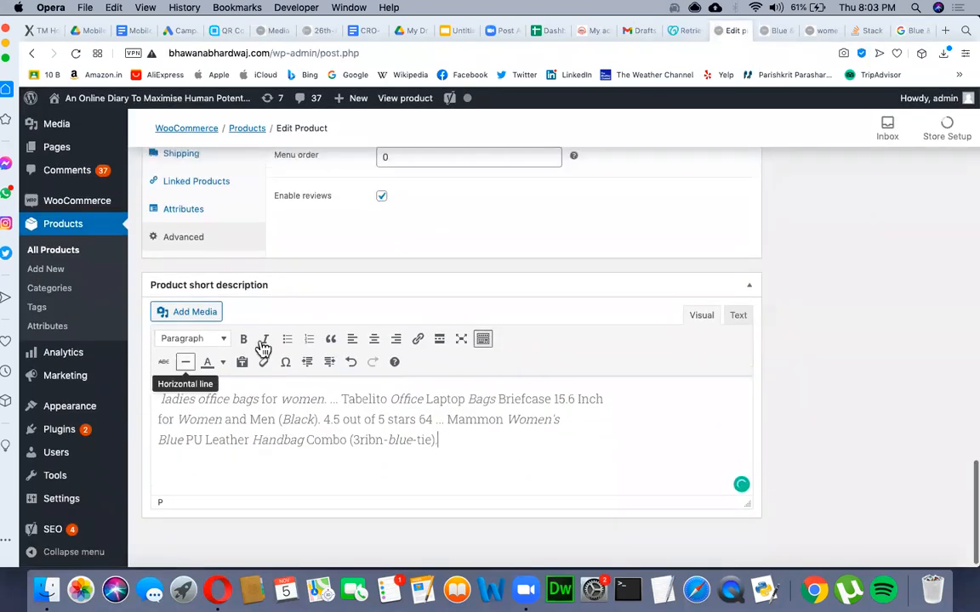
scroll(401, 394, "up", 2)
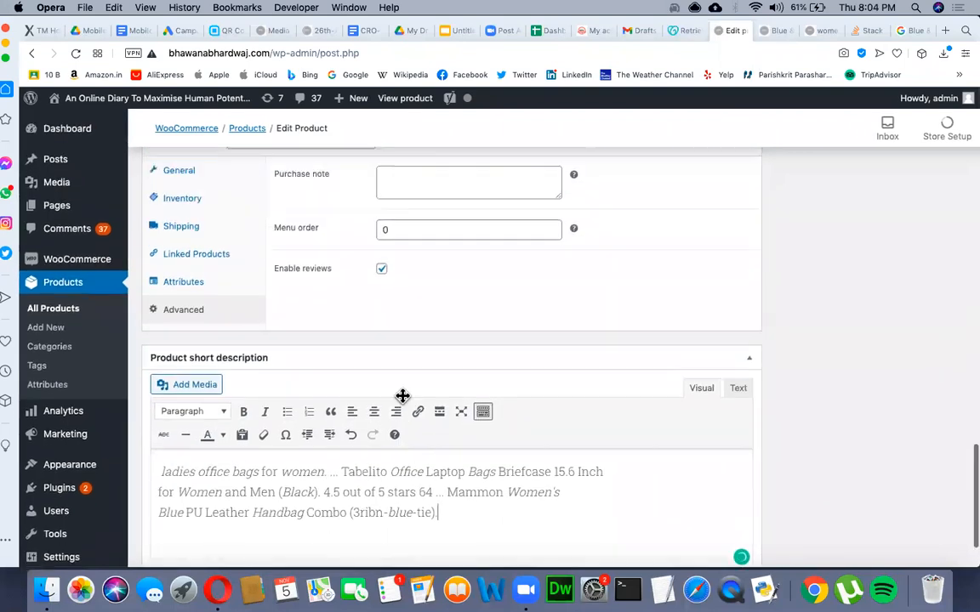
scroll(403, 397, "up", 10)
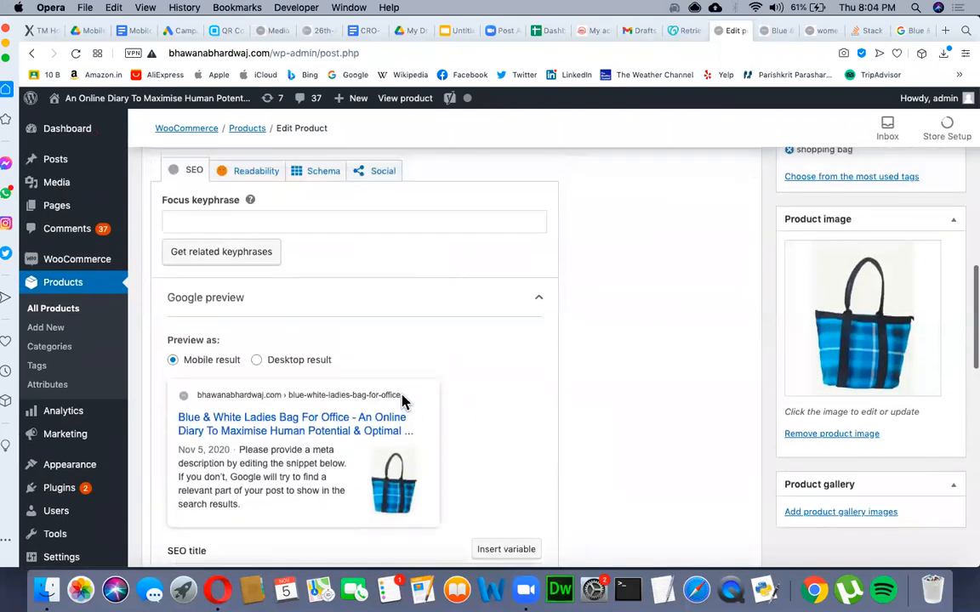
scroll(402, 398, "up", 15)
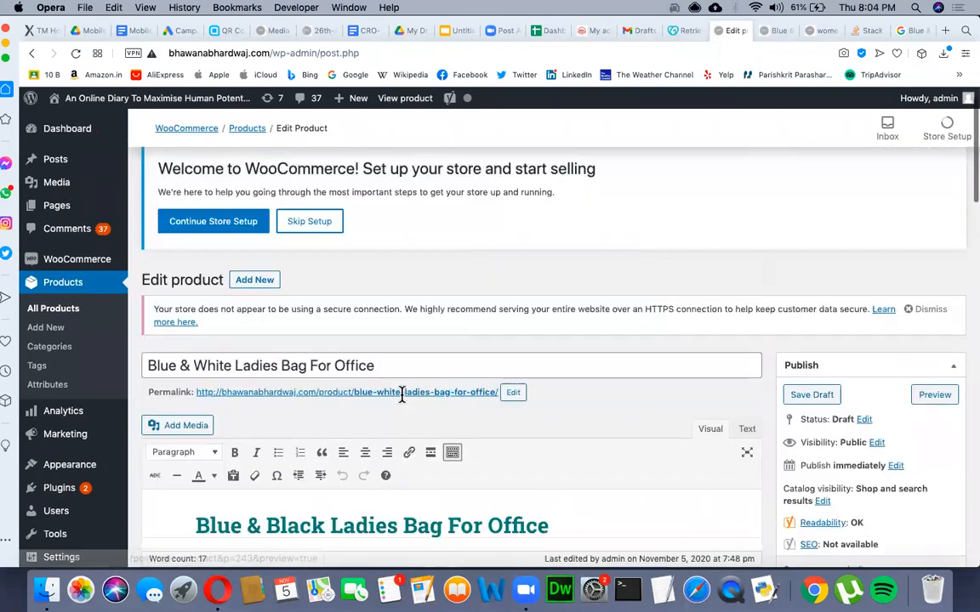
scroll(403, 394, "down", 2)
key("super+Left")
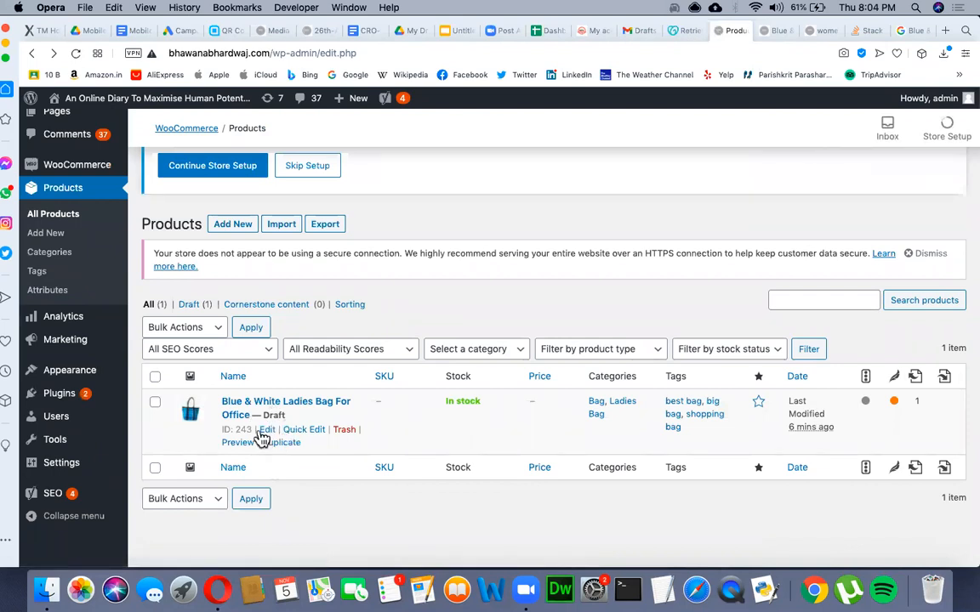
left_click(267, 430)
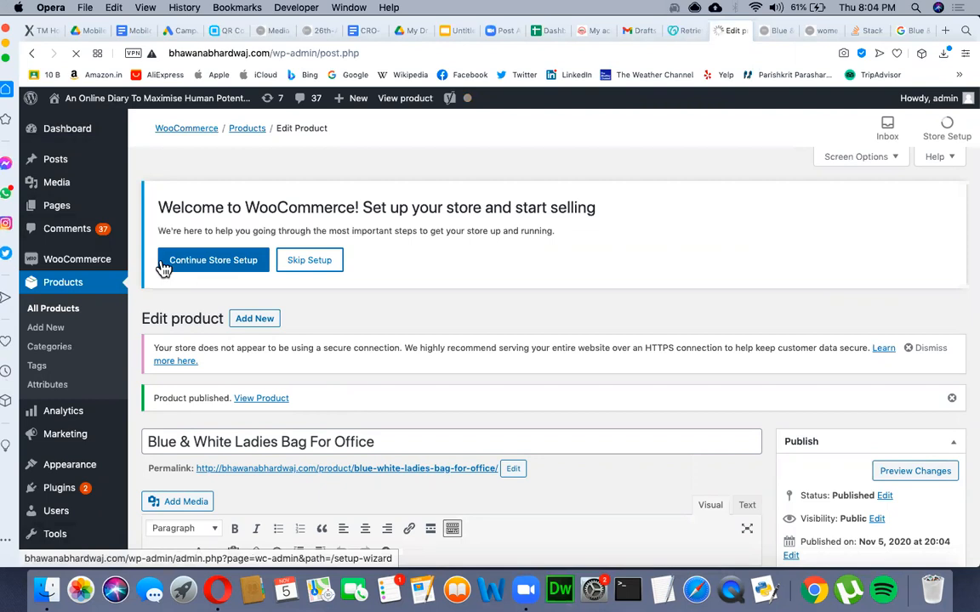
Step: View the published product's page via its permalink and check its description and additional information with the color attribute
left_click(404, 469)
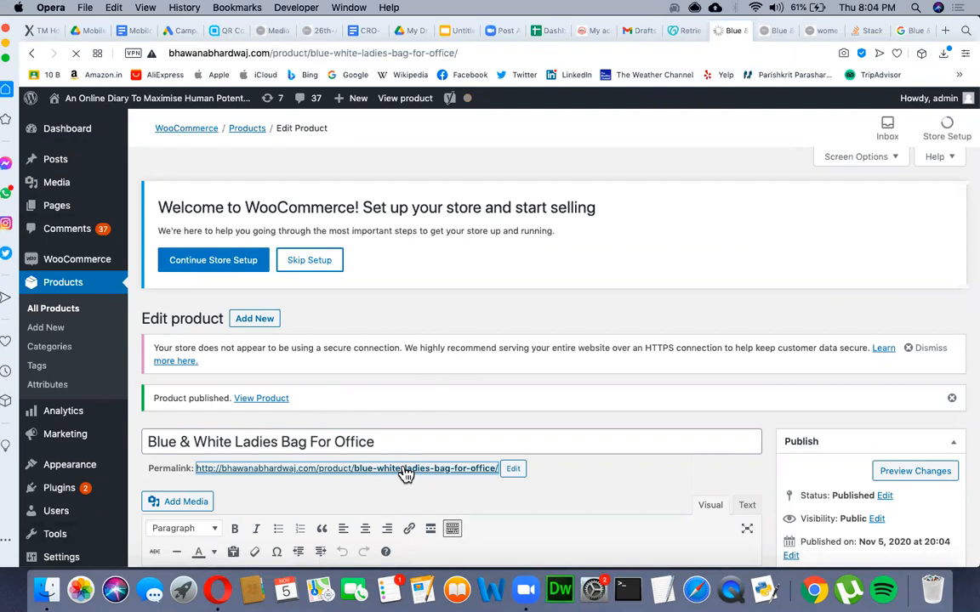
scroll(405, 473, "down", 10)
scroll(406, 474, "down", 5)
scroll(261, 323, "up", 2)
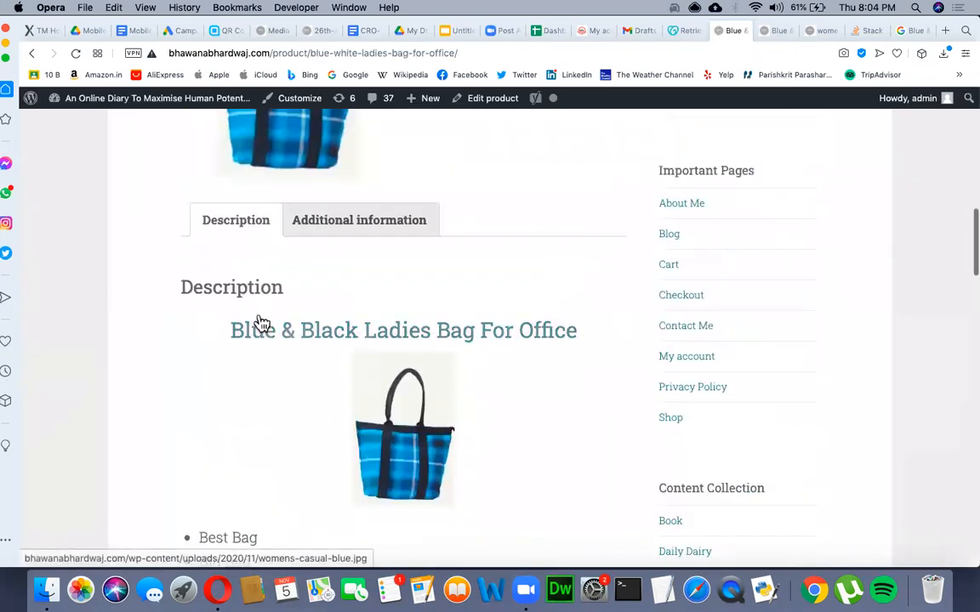
left_click(378, 222)
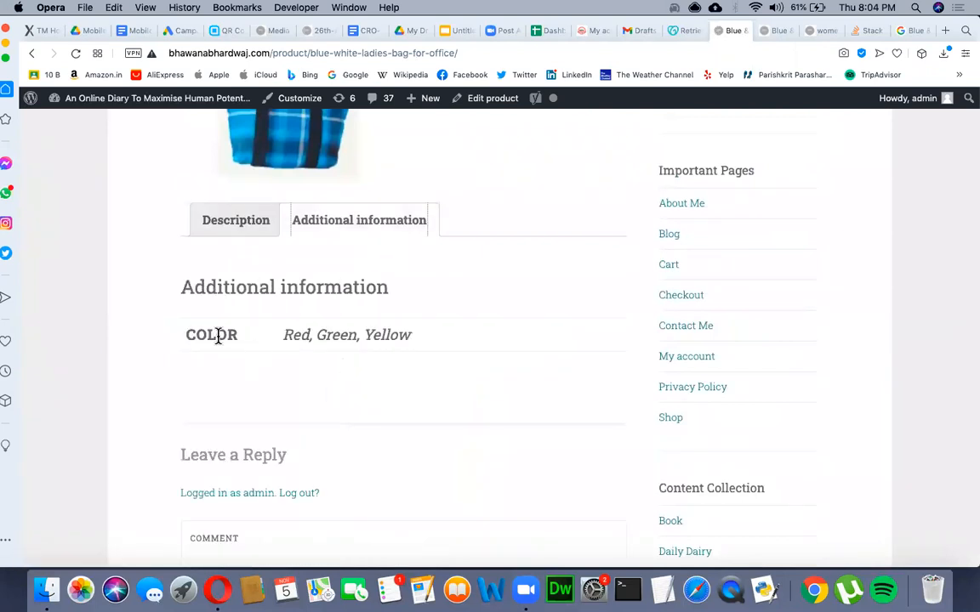
scroll(405, 343, "down", 3)
scroll(404, 341, "up", 6)
scroll(471, 416, "down", 5)
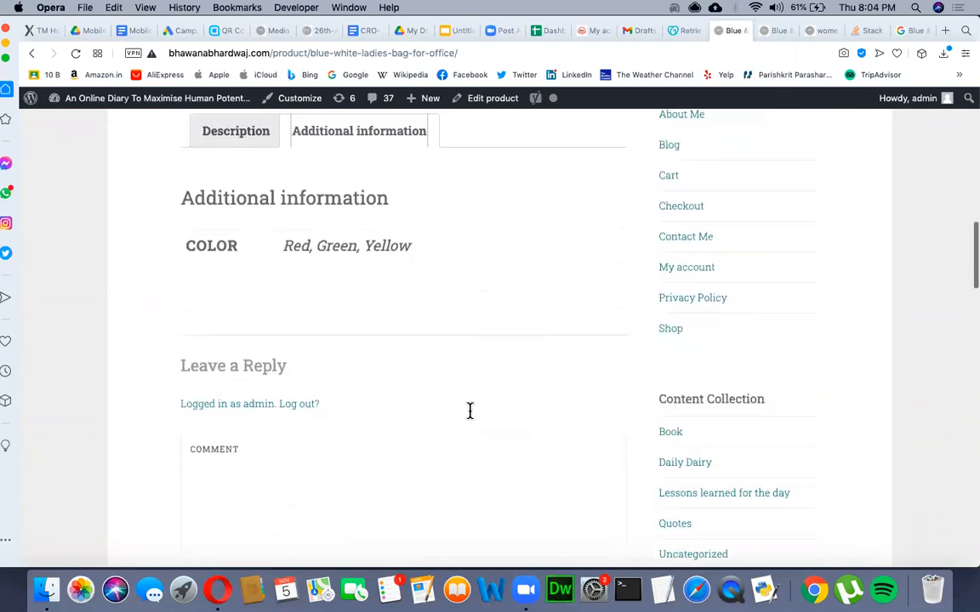
scroll(471, 410, "up", 5)
Step: Return from the published product page to the product's edit page
left_click(685, 32)
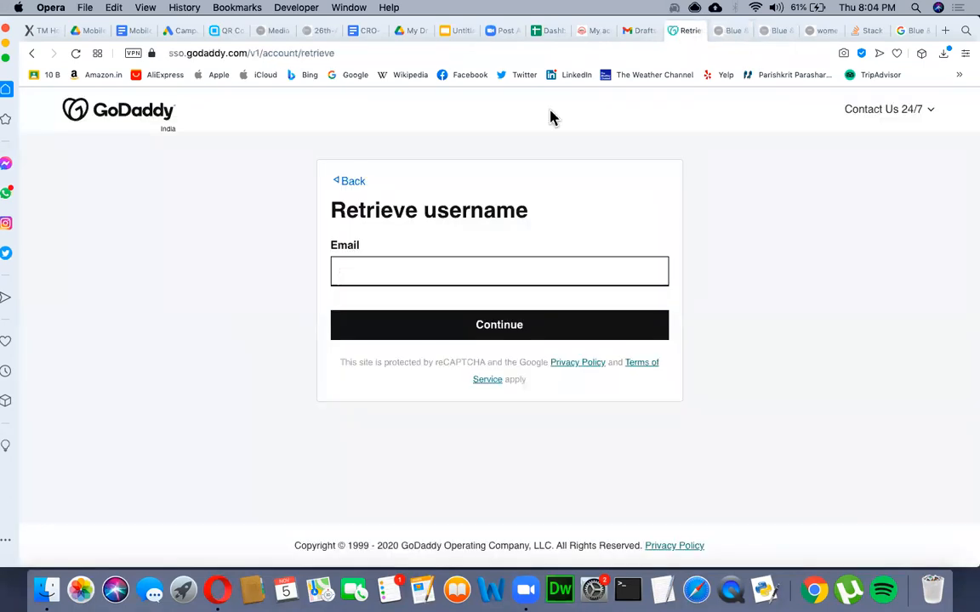
left_click(736, 34)
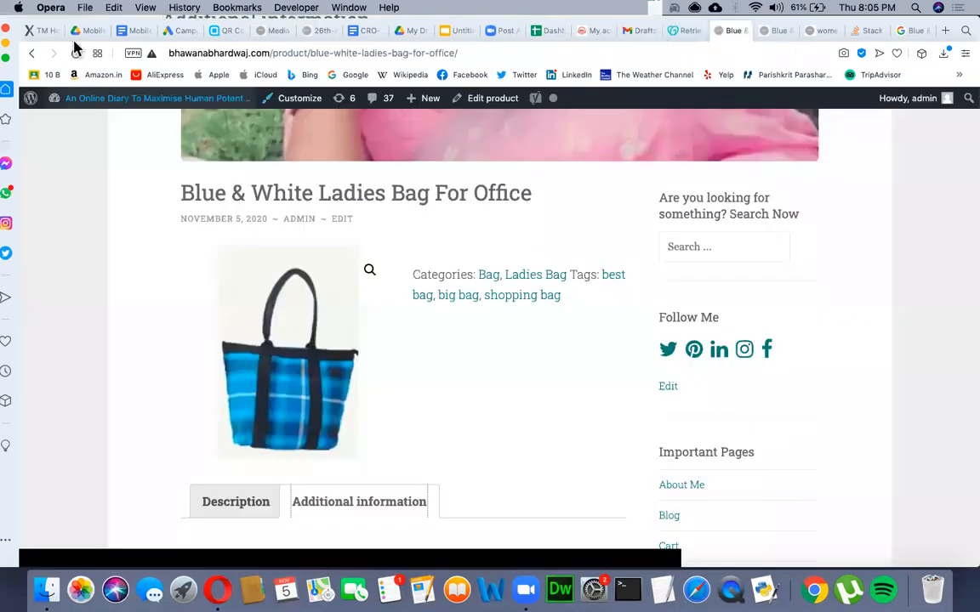
left_click(34, 54)
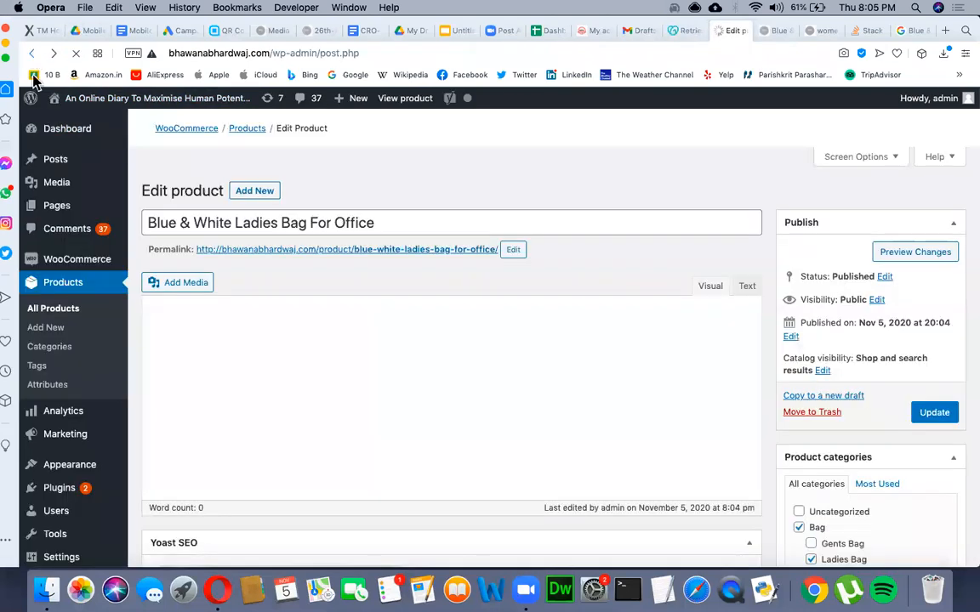
scroll(153, 403, "down", 5)
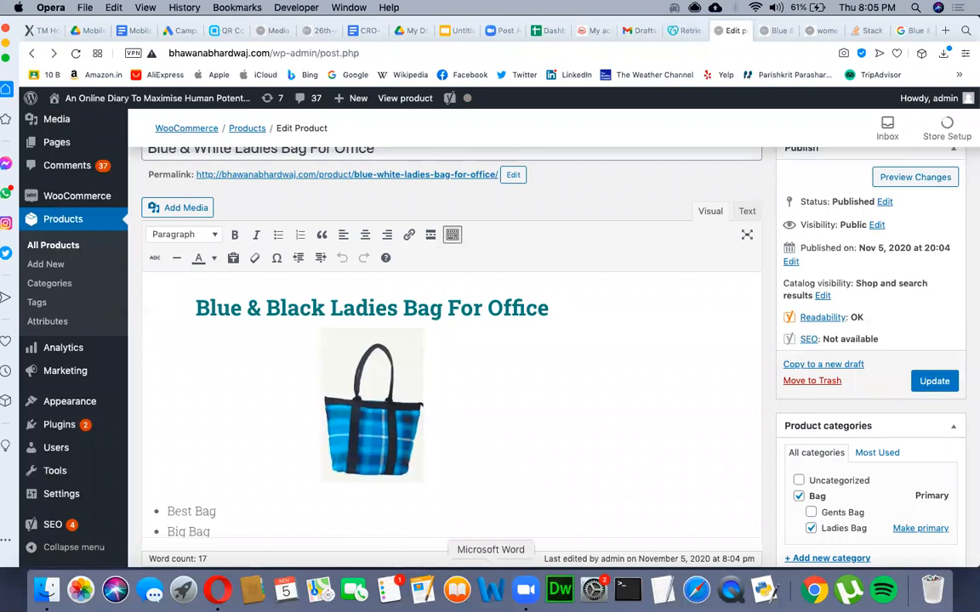
left_click(527, 589)
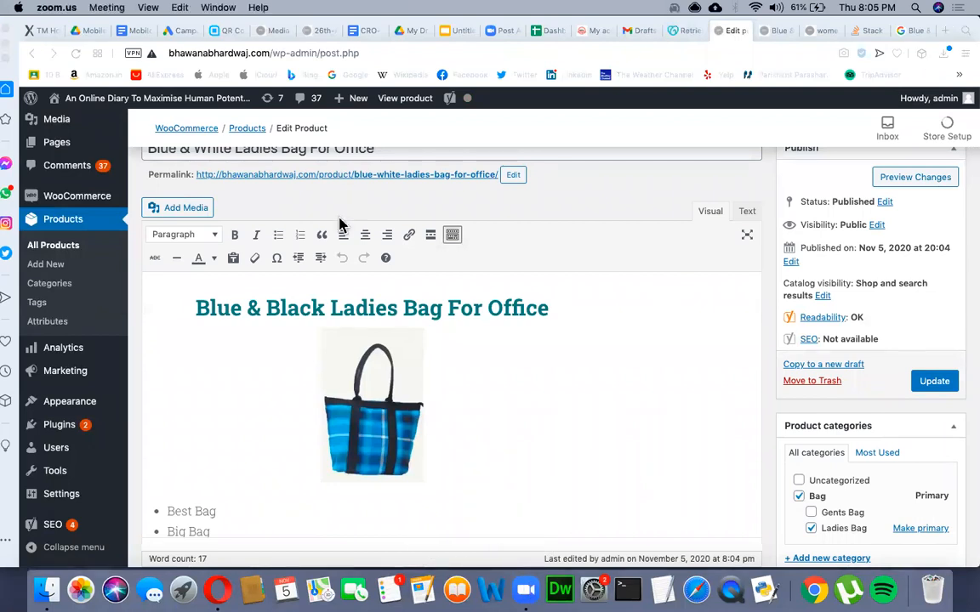
key("super+w")
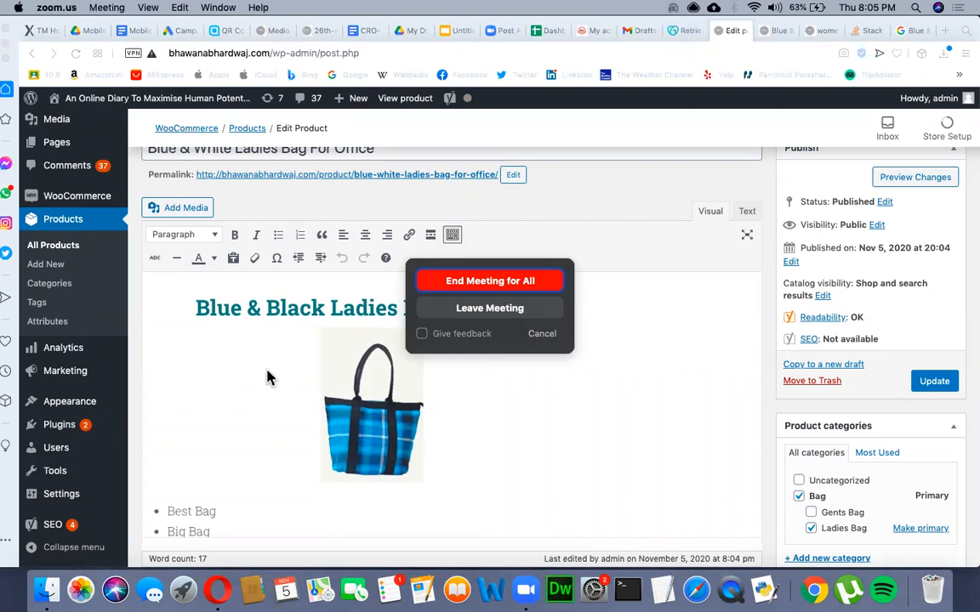
left_click(267, 376)
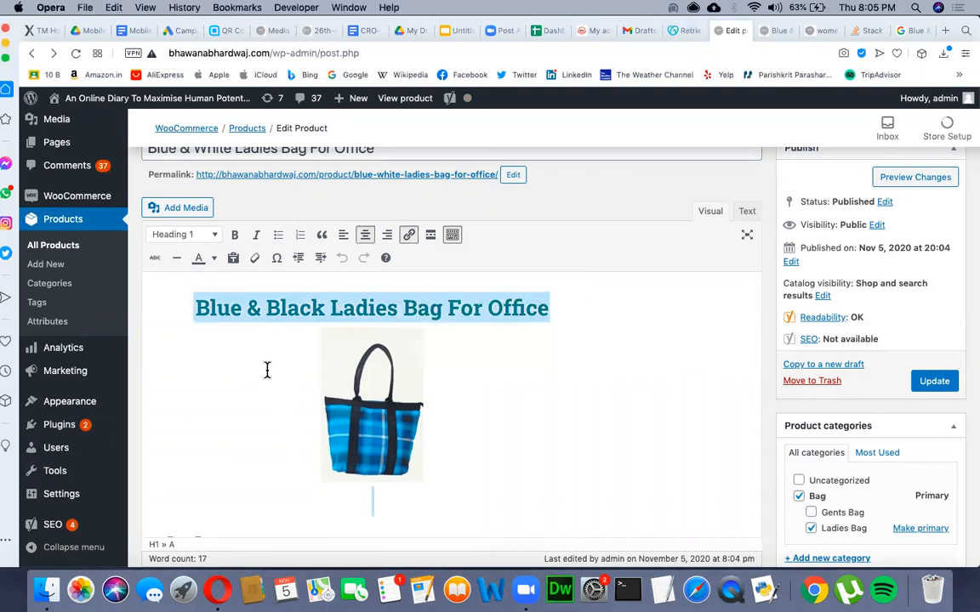
Step: Open the store's Analytics overview and examine the performance figures, charts and leaderboards
scroll(267, 370, "down", 3)
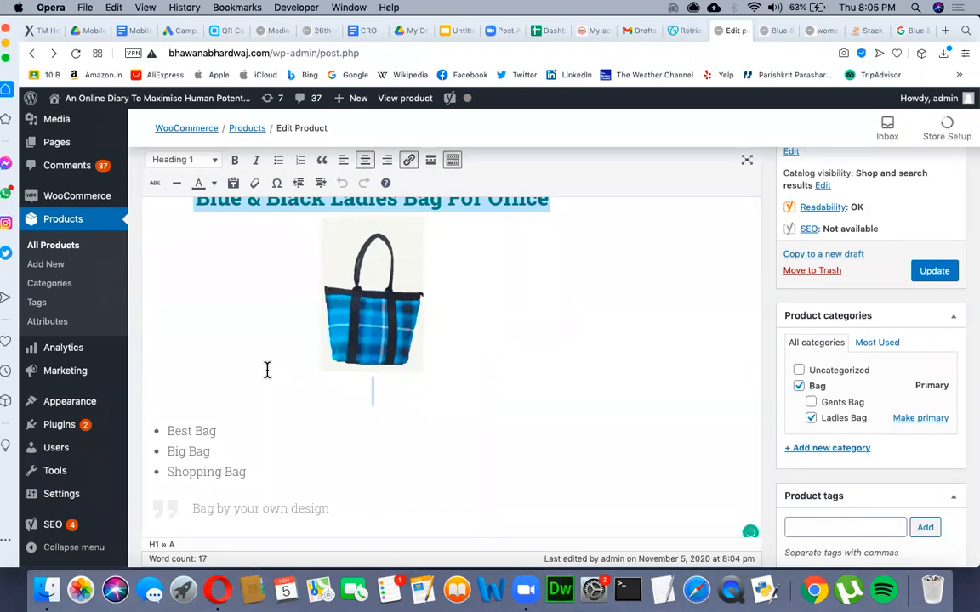
scroll(60, 223, "up", 5)
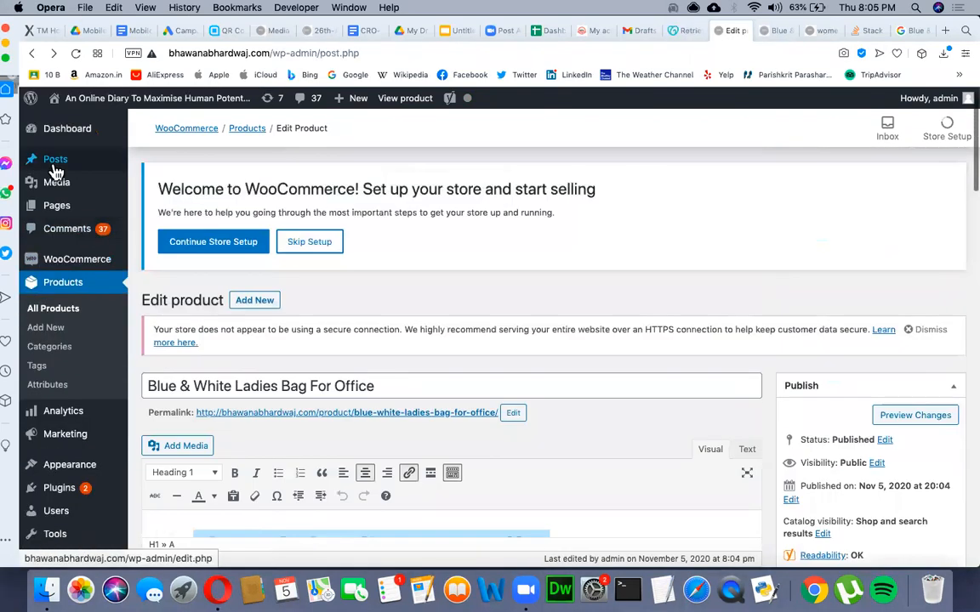
mouse_move(55, 166)
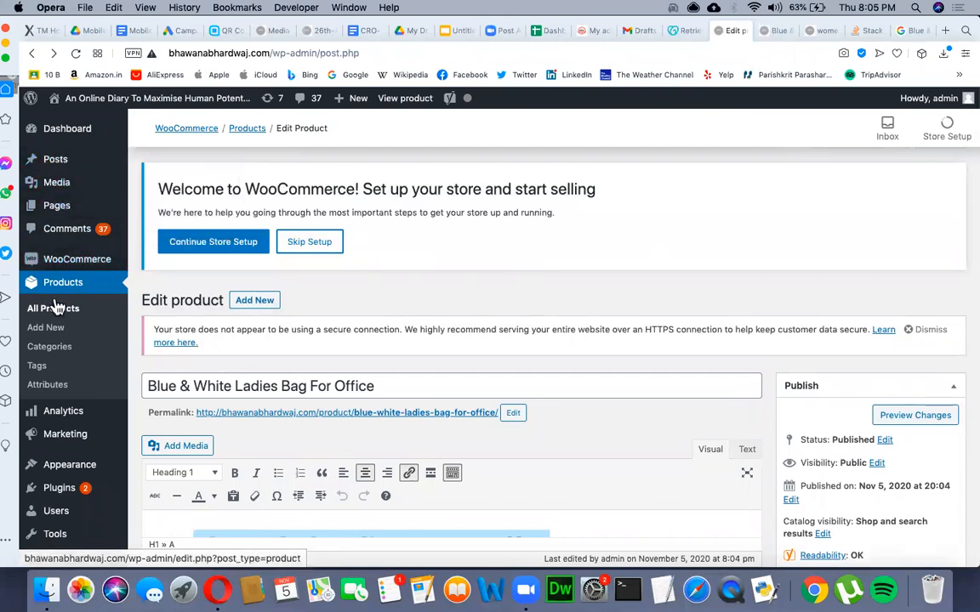
scroll(100, 310, "down", 2)
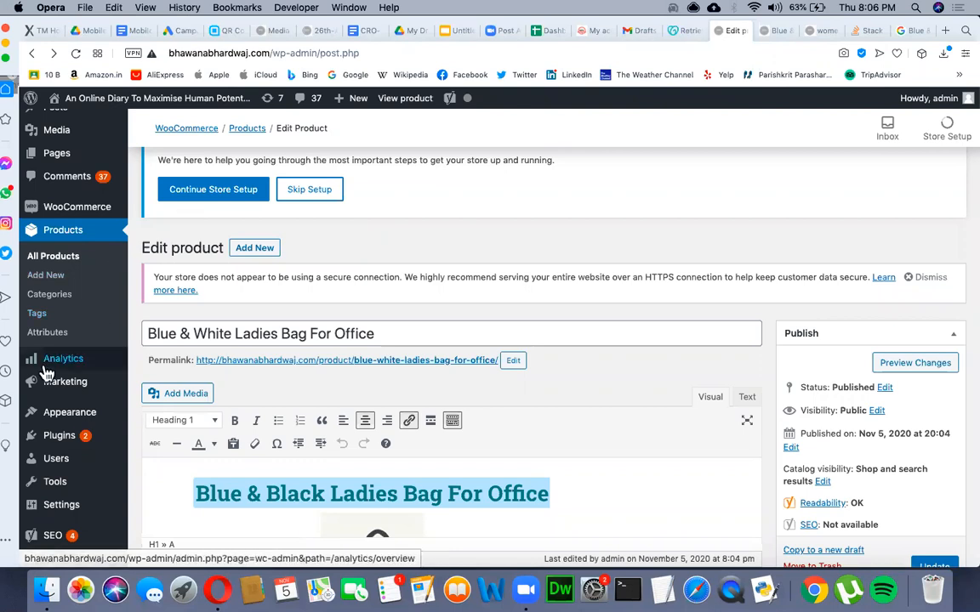
left_click(77, 364)
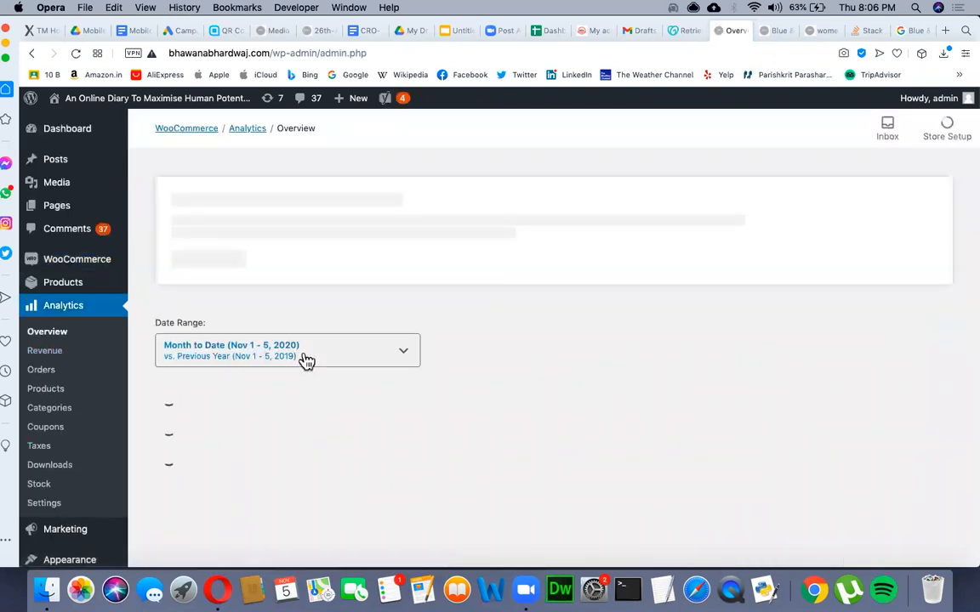
scroll(306, 361, "down", 3)
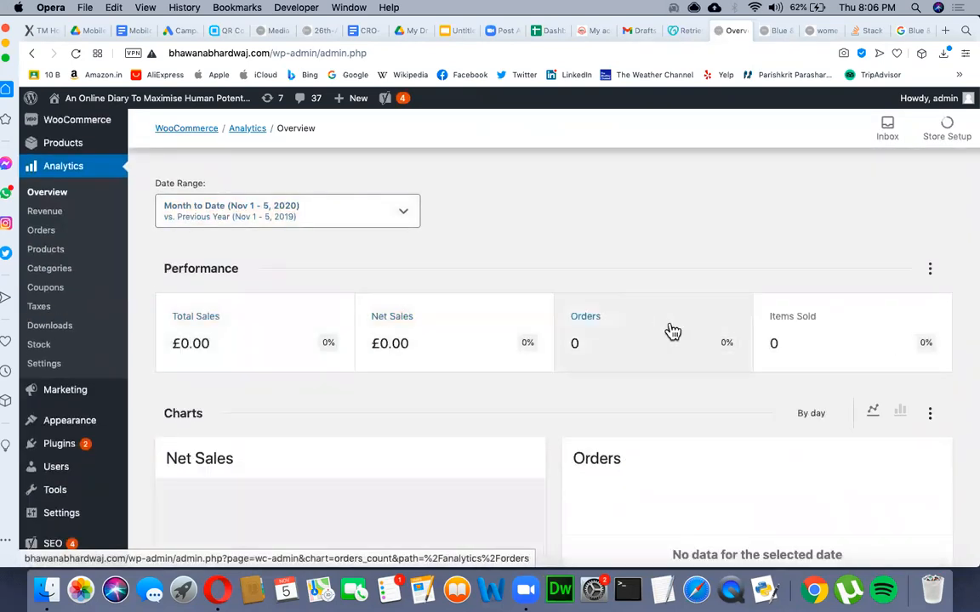
scroll(844, 326, "down", 3)
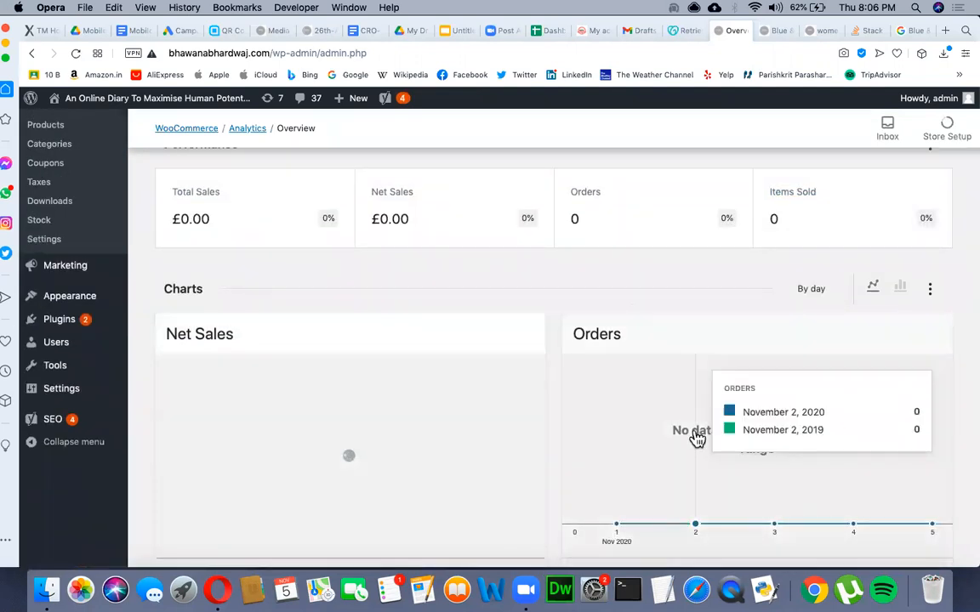
scroll(697, 430, "down", 8)
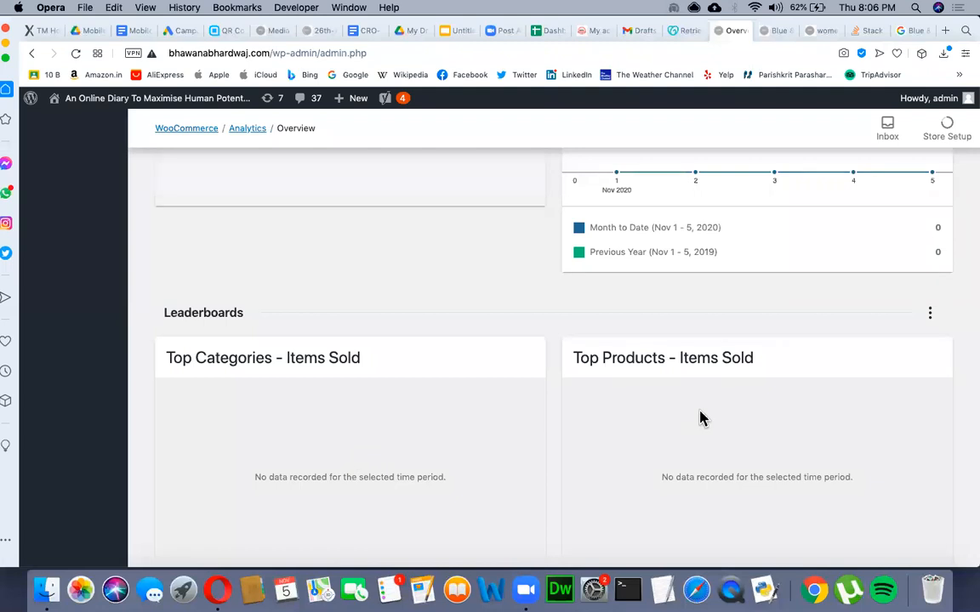
scroll(702, 418, "down", 2)
scroll(699, 417, "up", 15)
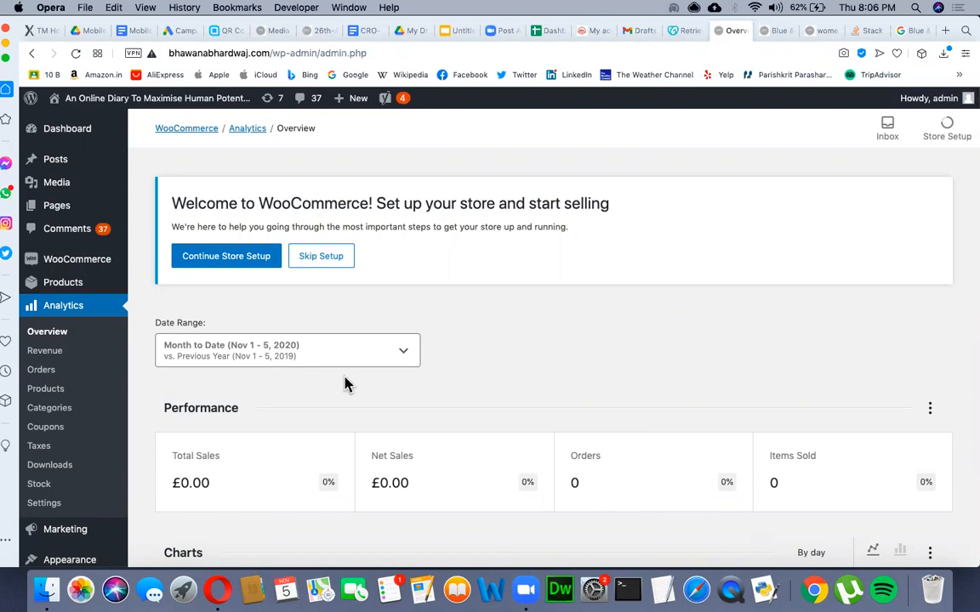
Step: Go through the Analytics reports for revenue, products, categories, coupons, taxes, downloads and stock
mouse_move(100, 294)
scroll(235, 410, "down", 5)
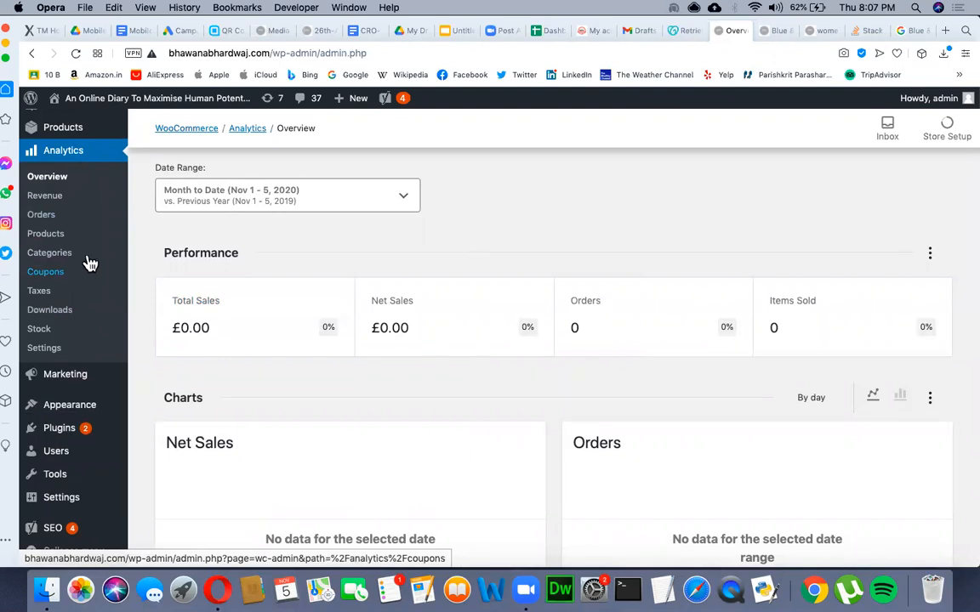
left_click(48, 199)
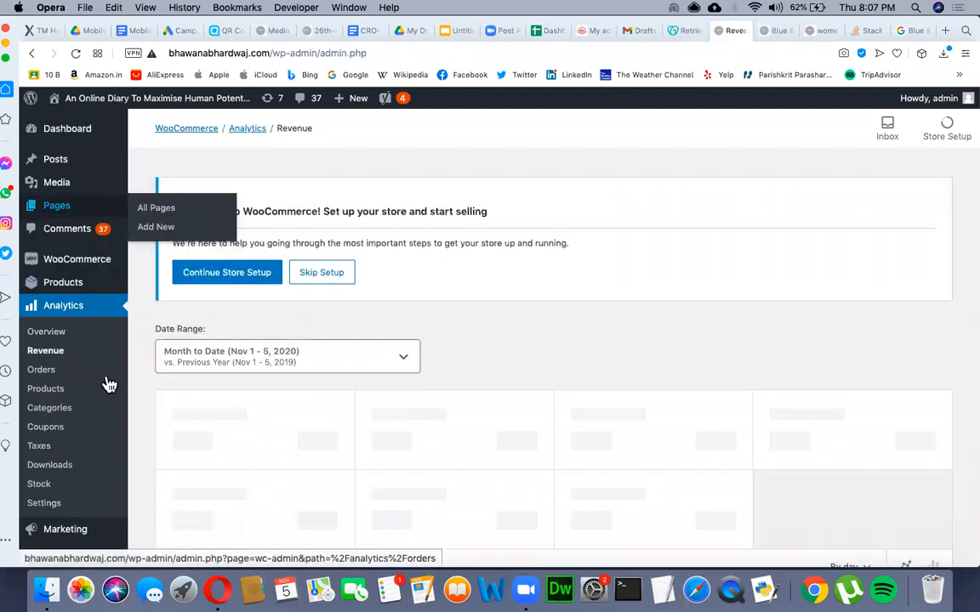
scroll(85, 357, "down", 2)
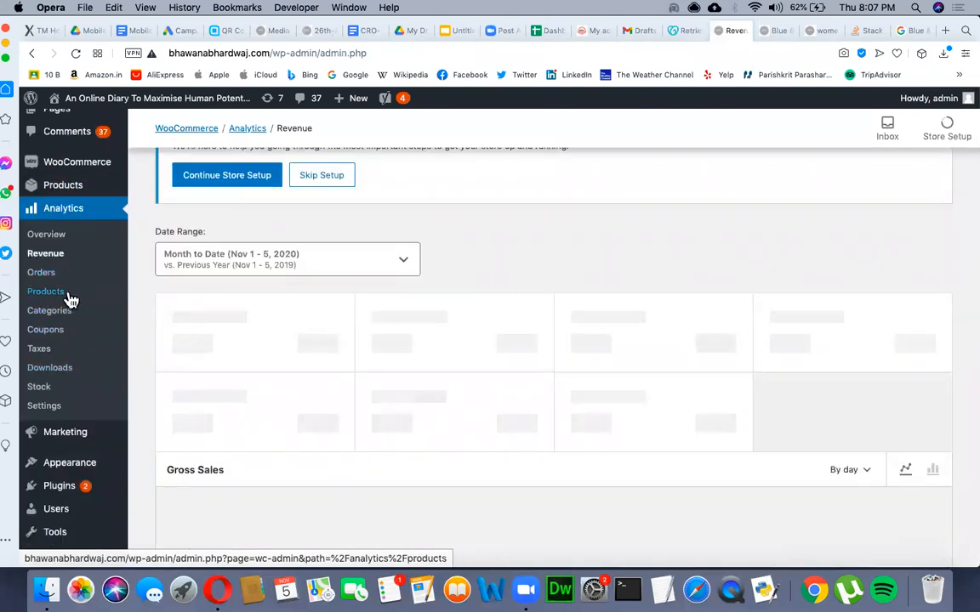
left_click(70, 300)
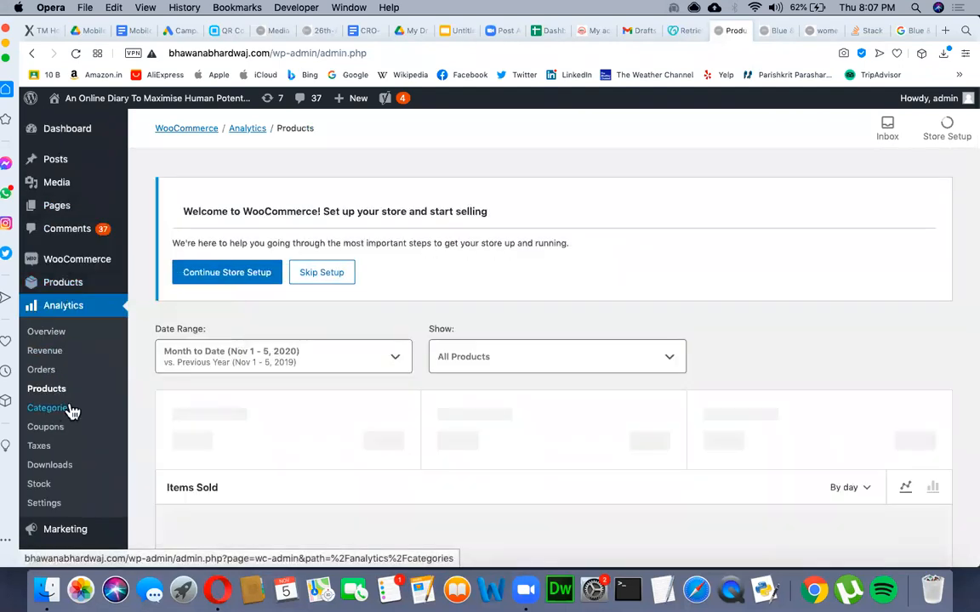
left_click(70, 409)
left_click(56, 429)
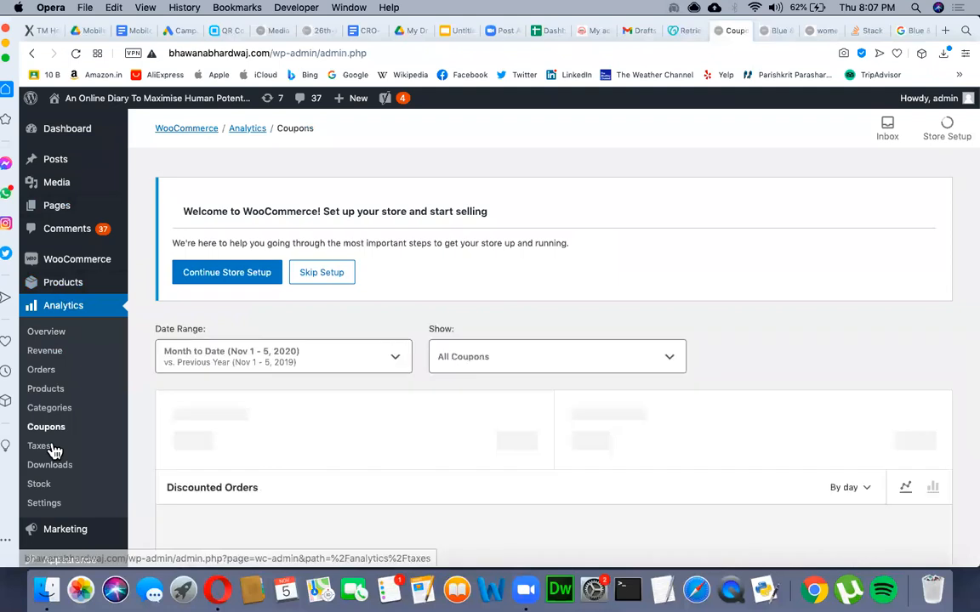
left_click(51, 448)
left_click(57, 465)
left_click(59, 487)
Step: Open the Analytics settings and examine the excluded statuses, actionable statuses, default date range and historical data import
left_click(60, 505)
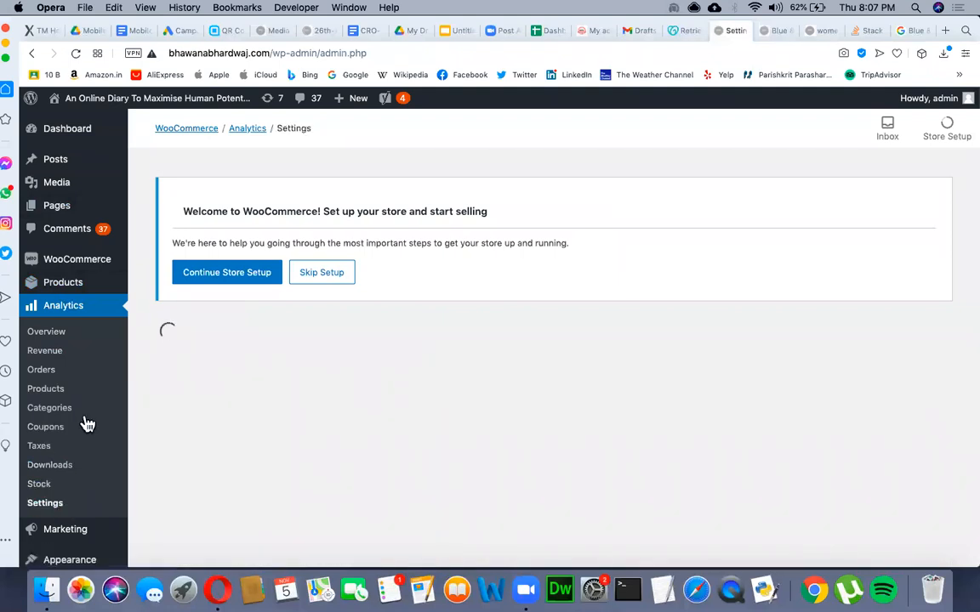
scroll(265, 453, "down", 5)
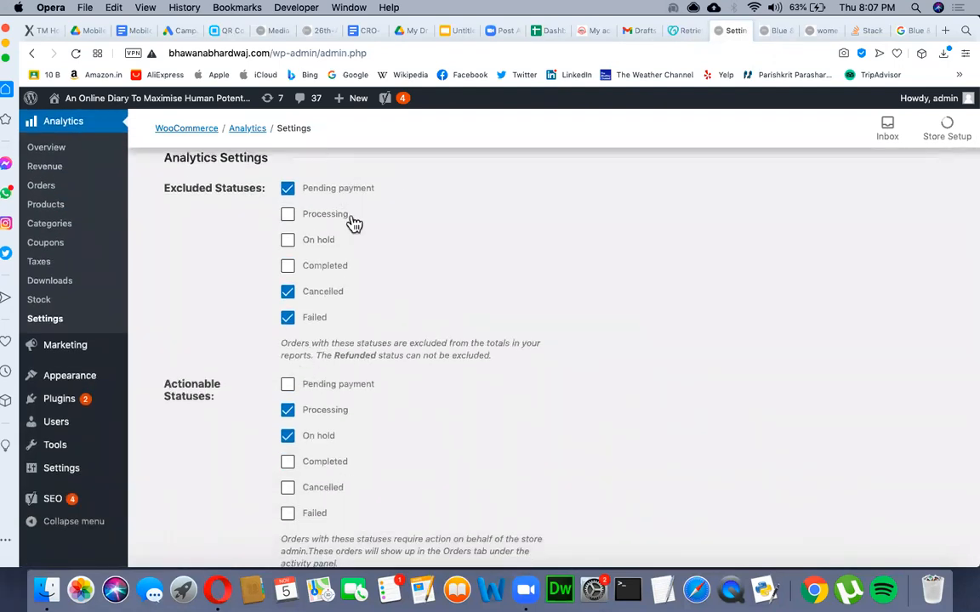
right_click(343, 314)
left_click(309, 176)
scroll(308, 328, "down", 5)
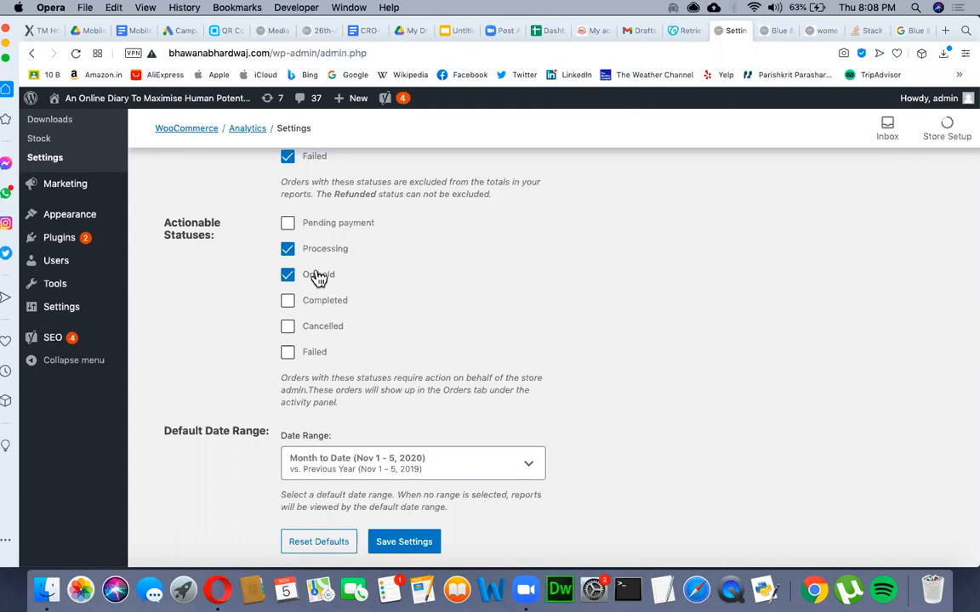
scroll(317, 276, "down", 5)
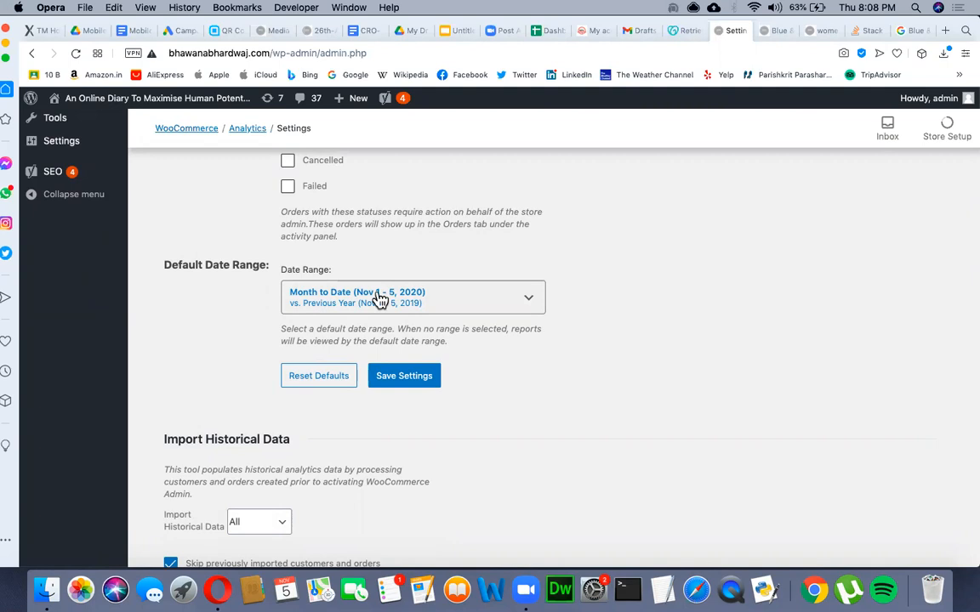
Step: Examine the Import Historical Data section and the period options available for the import
scroll(378, 299, "down", 3)
scroll(272, 379, "down", 2)
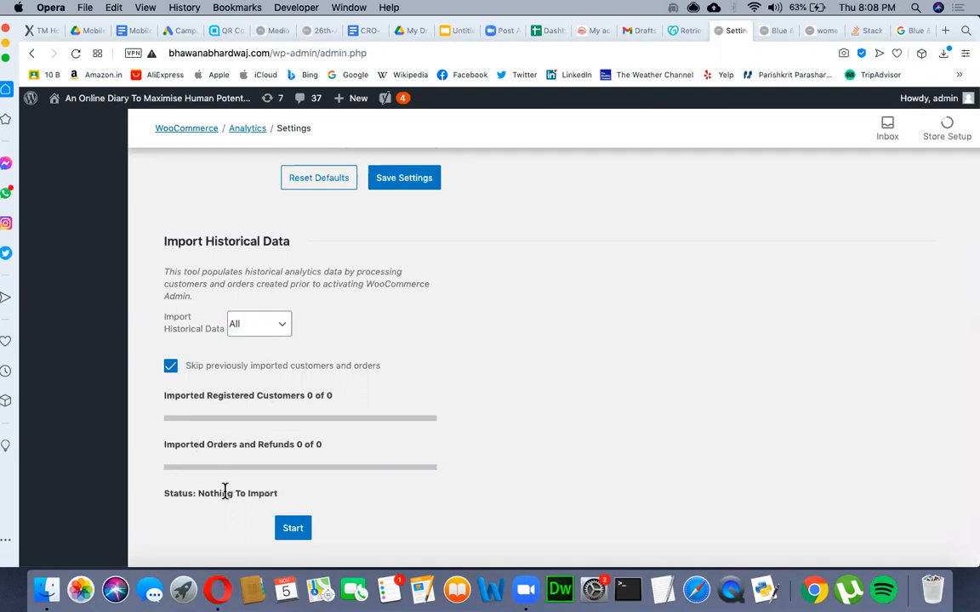
left_click(271, 330)
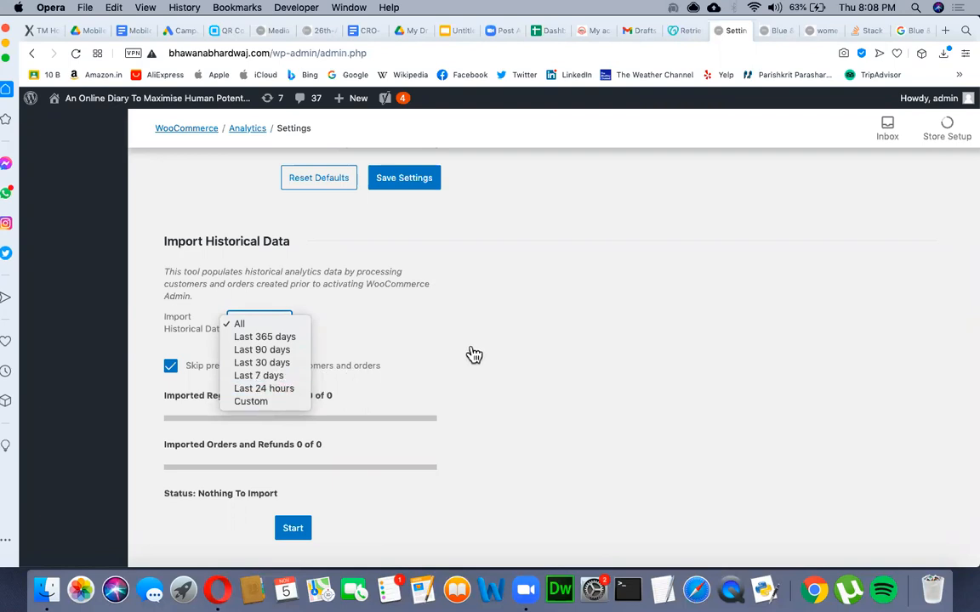
left_click(529, 349)
Step: Open the Marketing overview and look through the store setup notice, marketing tools banner and WooCommerce knowledge base
scroll(529, 350, "up", 10)
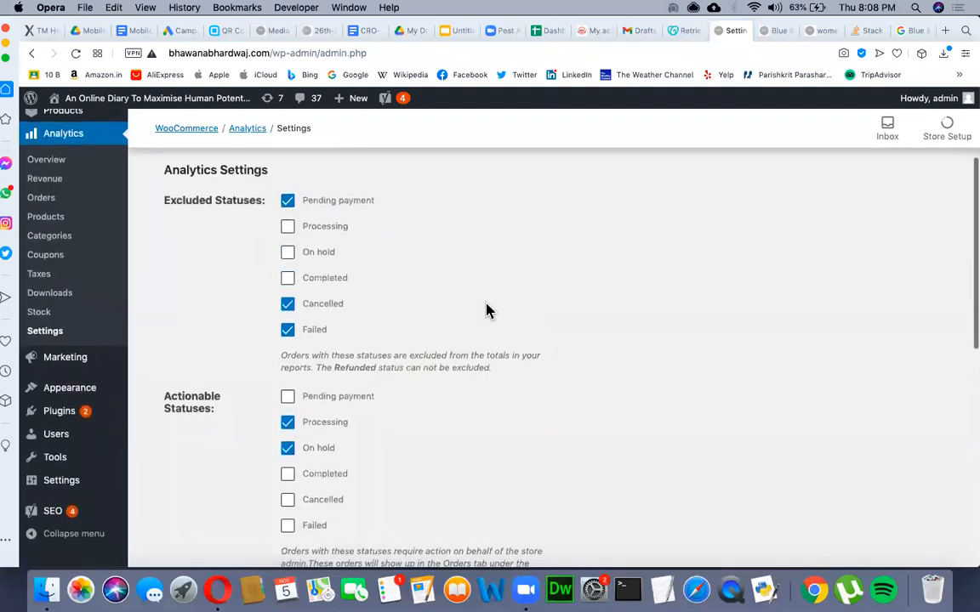
left_click(74, 364)
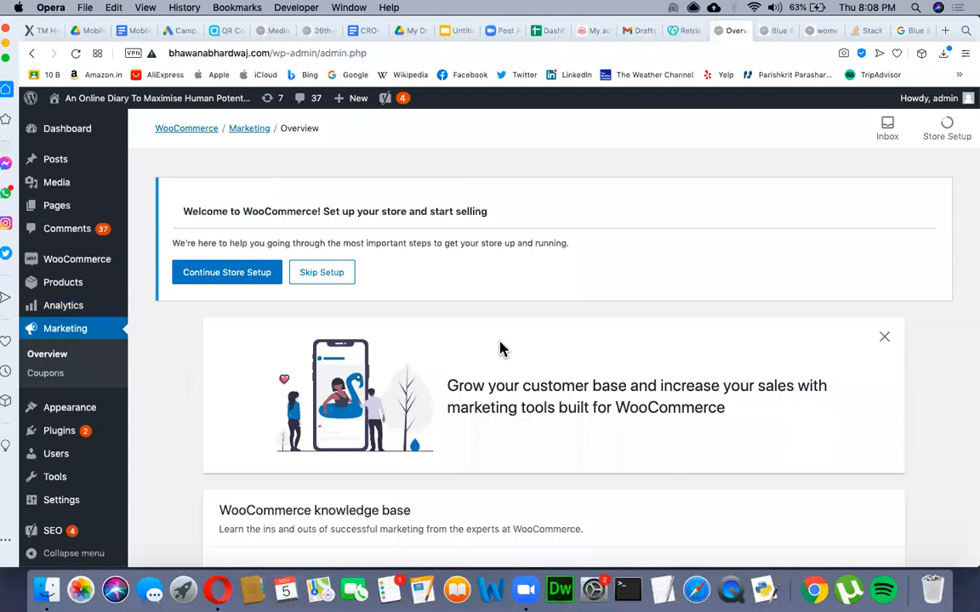
scroll(500, 349, "down", 3)
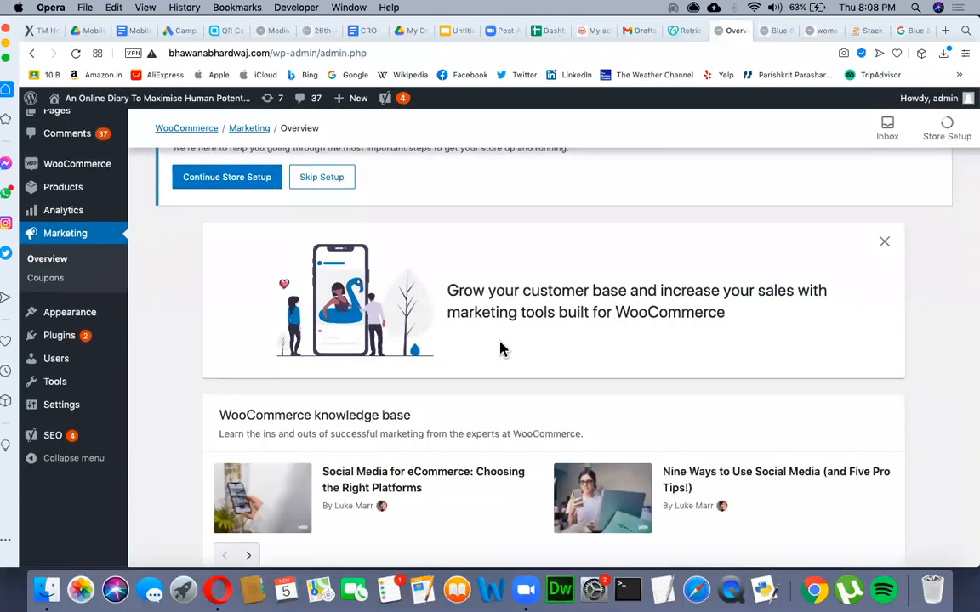
scroll(476, 353, "up", 3)
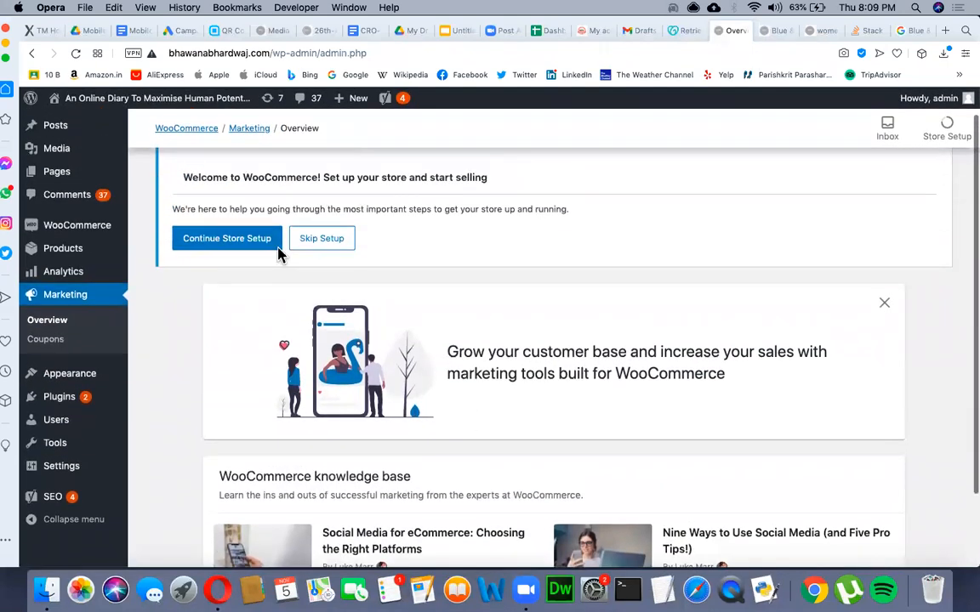
scroll(492, 405, "down", 2)
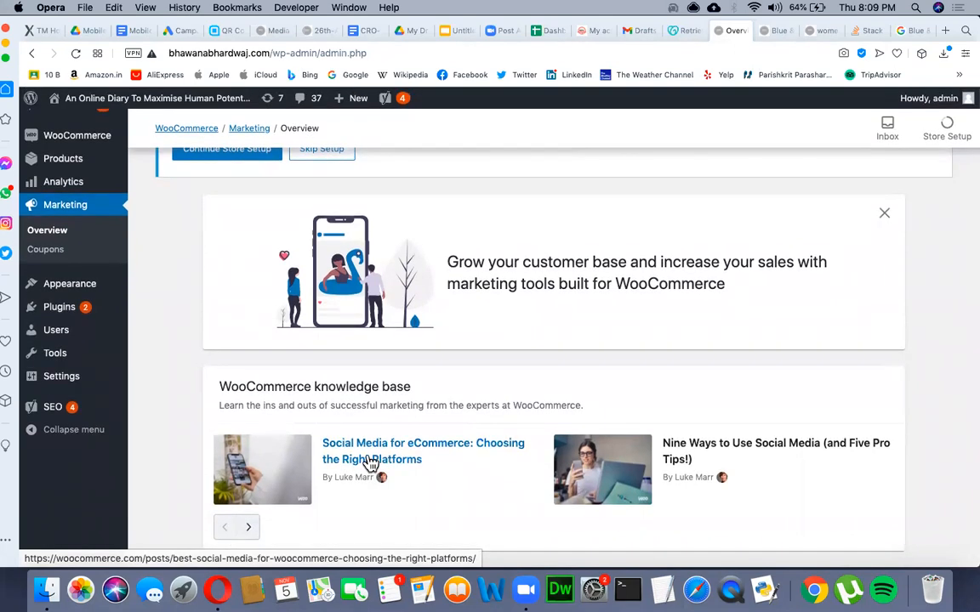
scroll(642, 318, "up", 3)
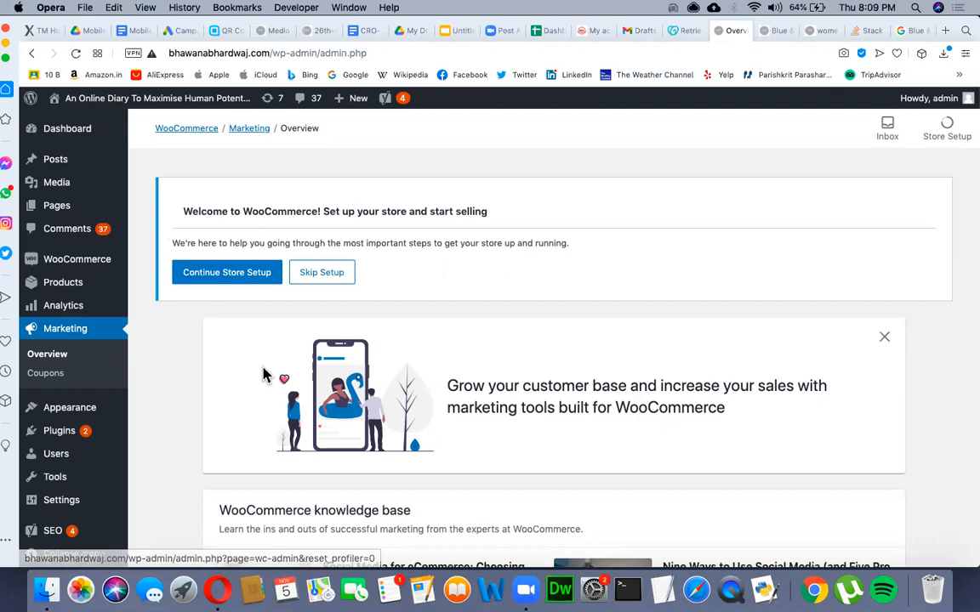
Step: Start a new coupon from the Marketing coupons page and enter 10%Off as its coupon code
left_click(61, 385)
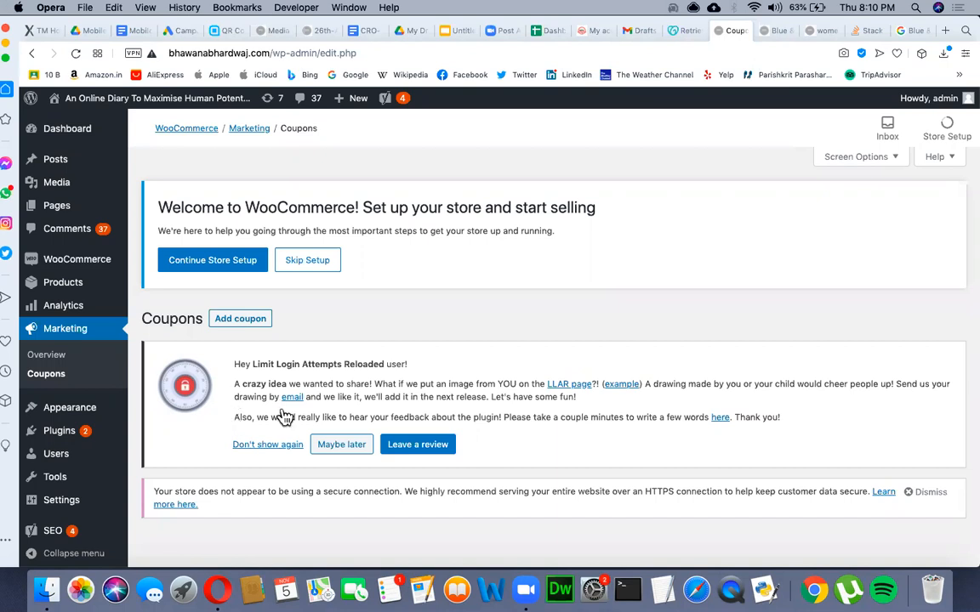
scroll(263, 341, "down", 2)
left_click(239, 252)
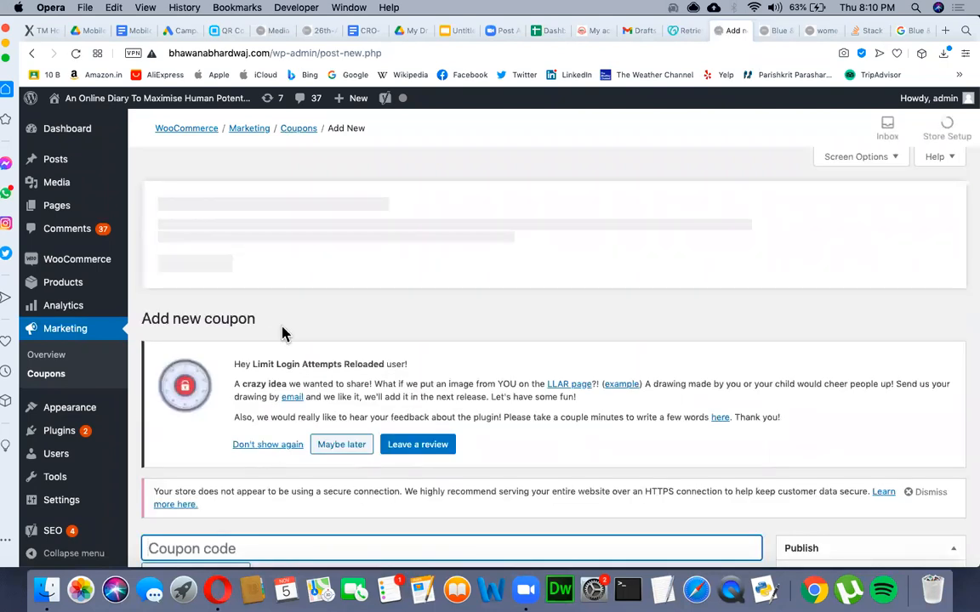
scroll(279, 389, "down", 1)
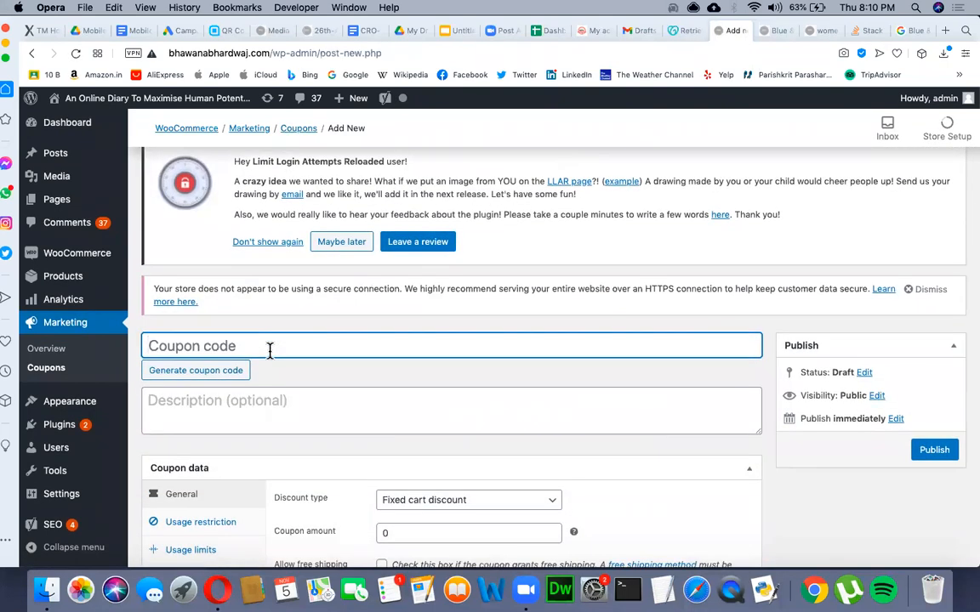
type("10")
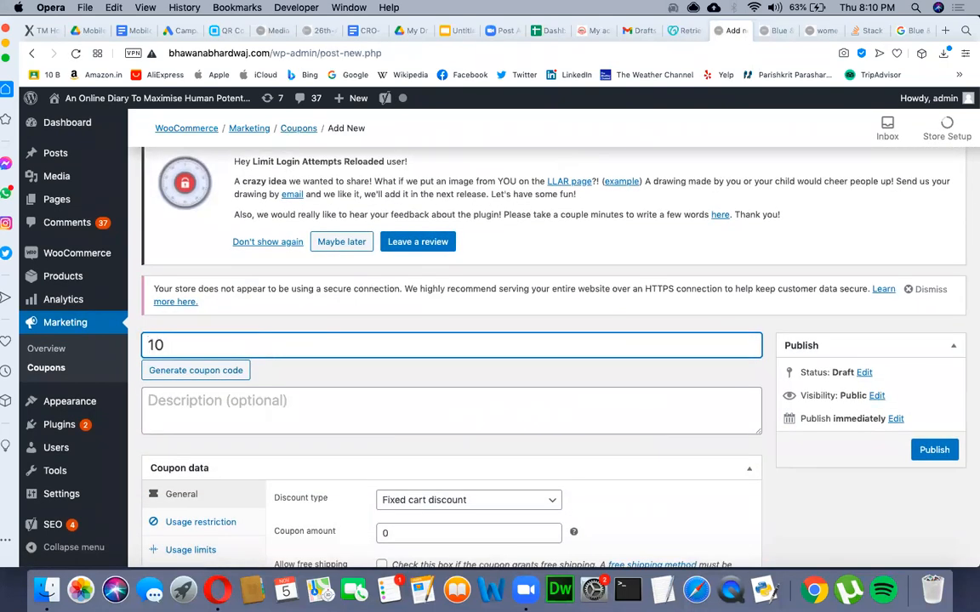
type("%Off")
Step: Set the coupon's discount type to Percentage discount and its amount to 100
scroll(354, 426, "down", 5)
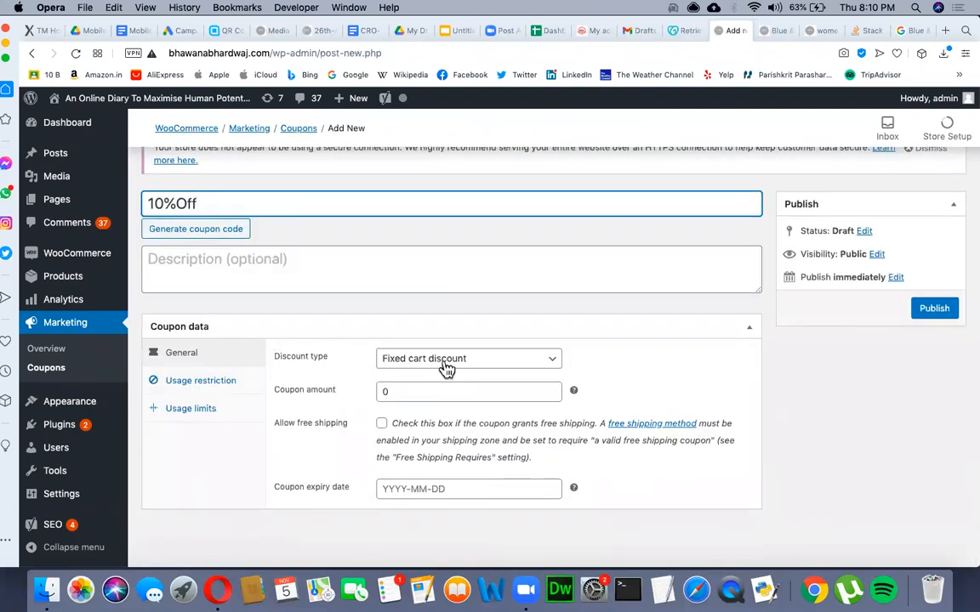
left_click(407, 358)
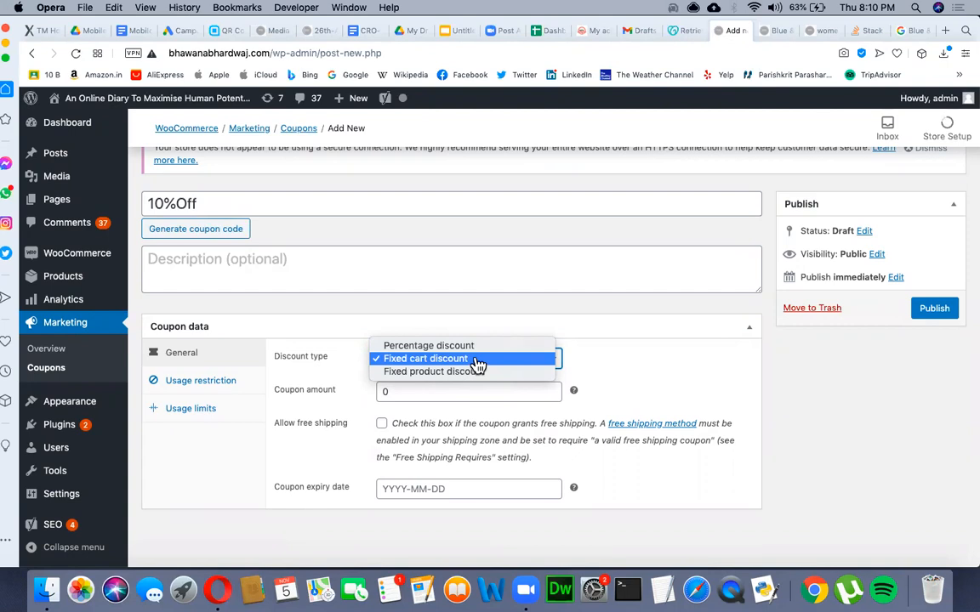
left_click(477, 347)
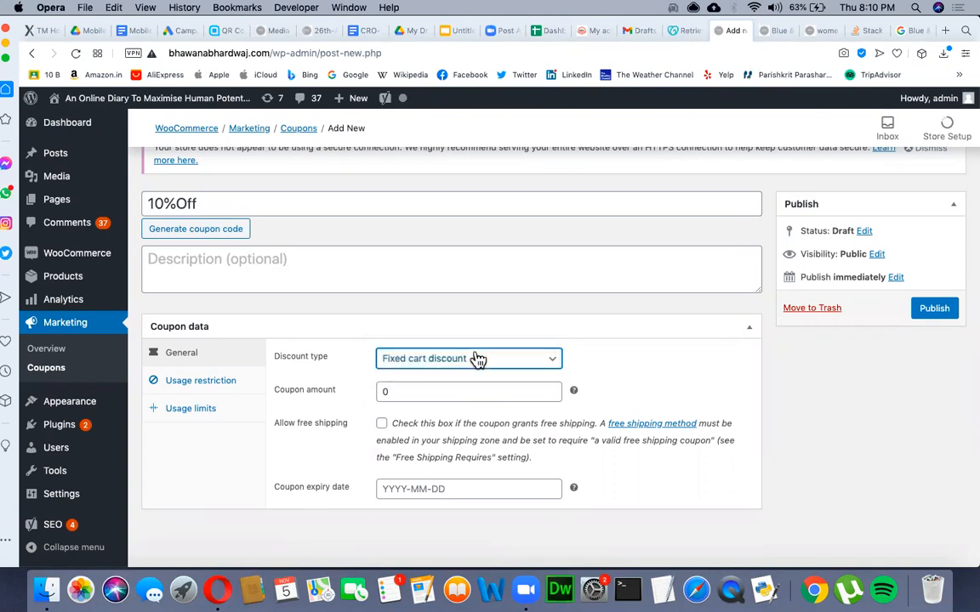
left_click(409, 395)
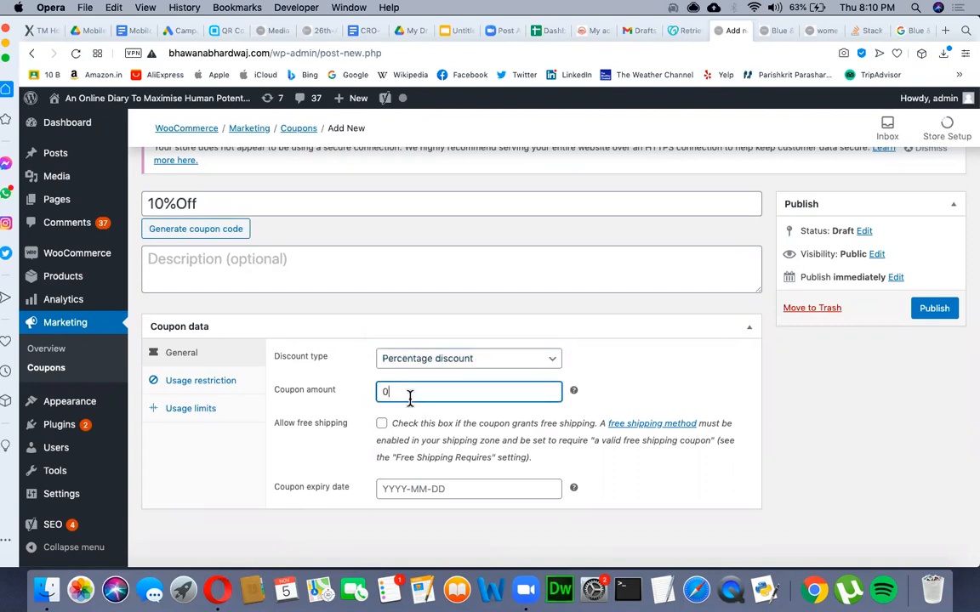
key("BackSpace")
type("1")
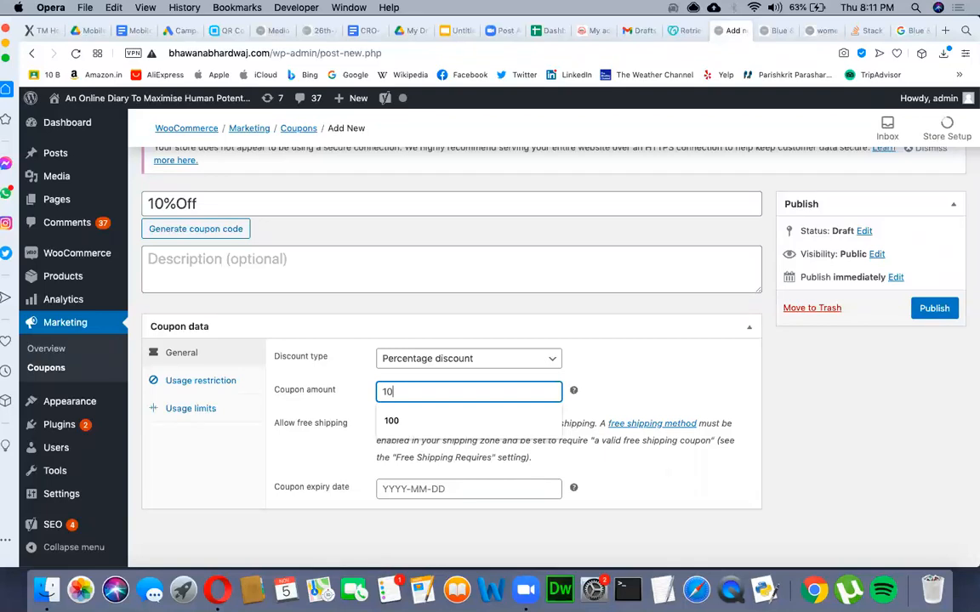
type("0")
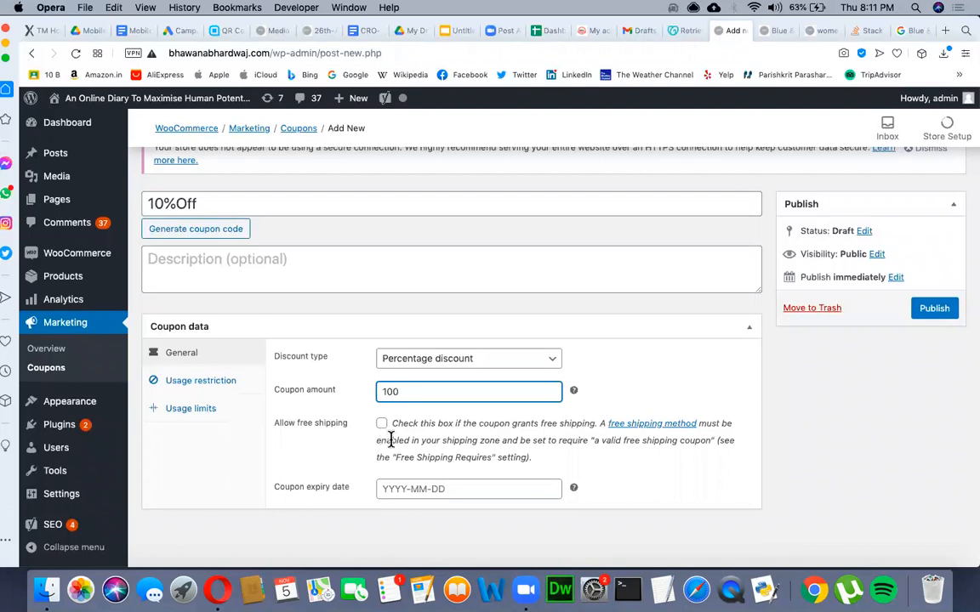
Step: Allow free shipping with the coupon and set its expiry date to 2020-11-30
left_click(390, 424)
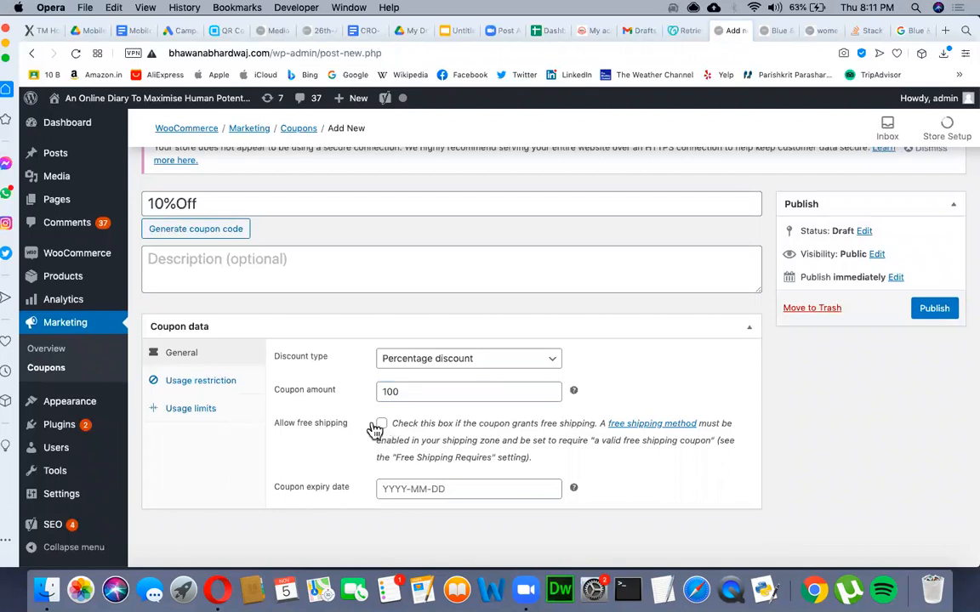
left_click(381, 424)
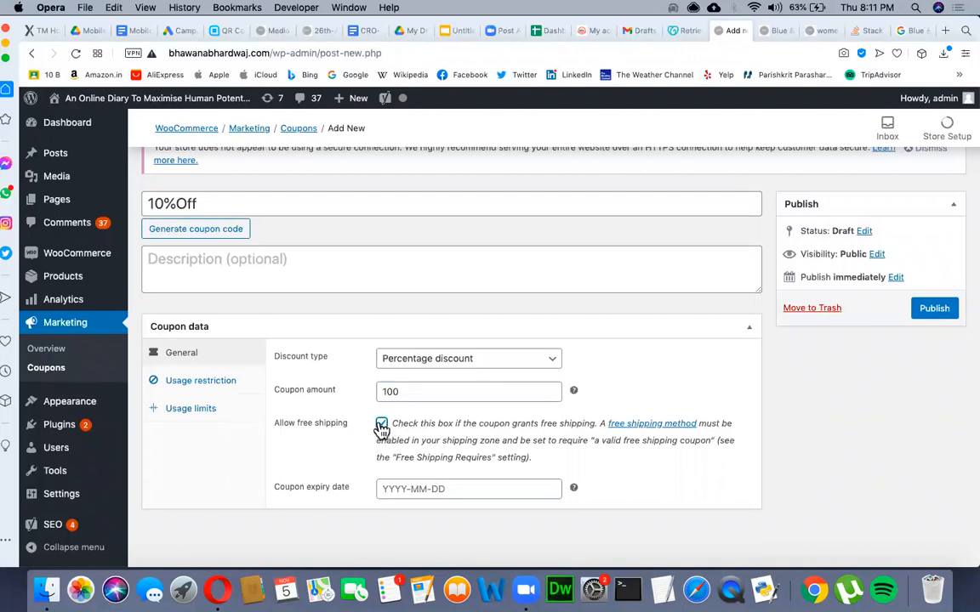
left_click(456, 490)
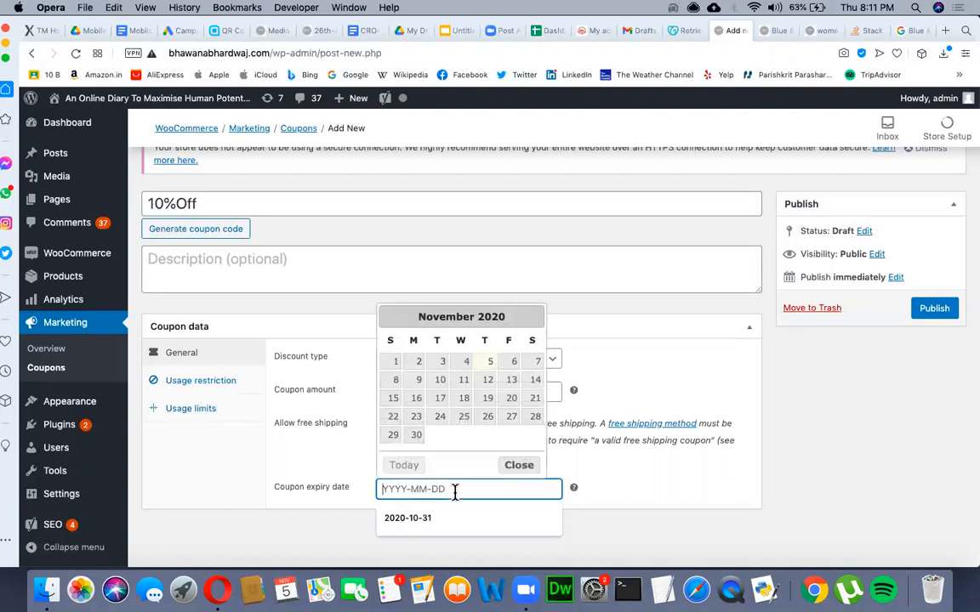
left_click(416, 435)
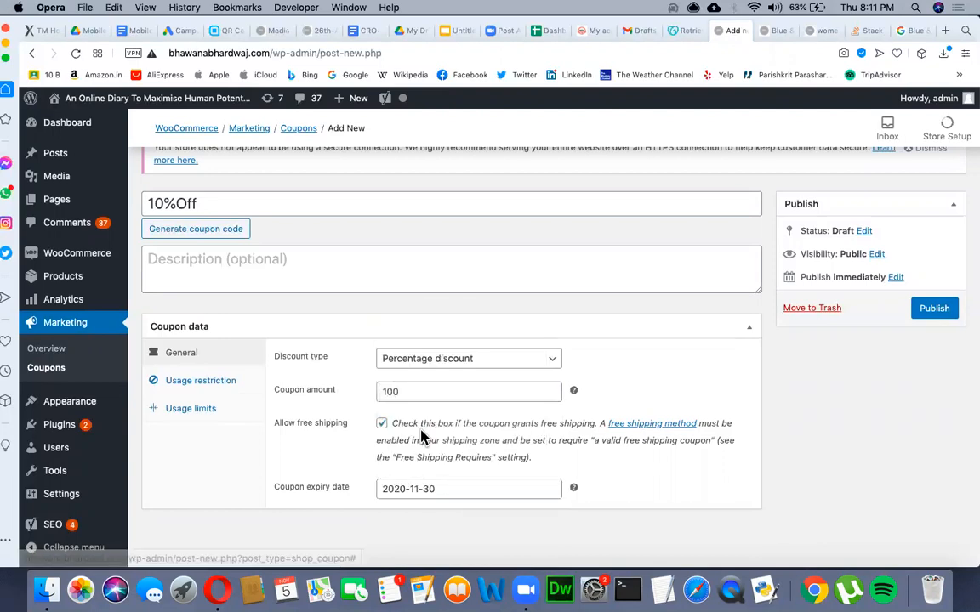
Step: Set the coupon's minimum spend to 1000 in its usage restrictions
left_click(203, 387)
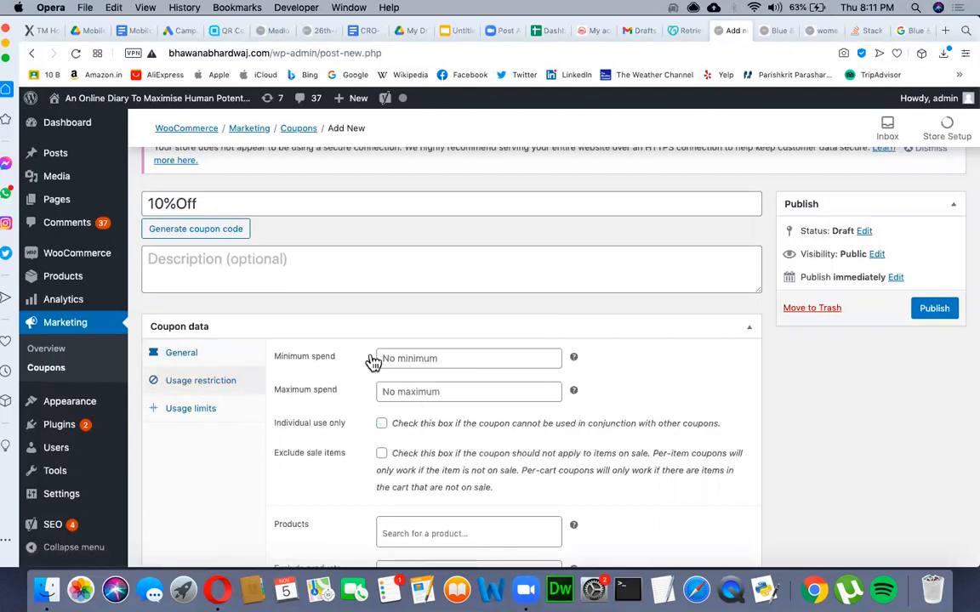
left_click(401, 360)
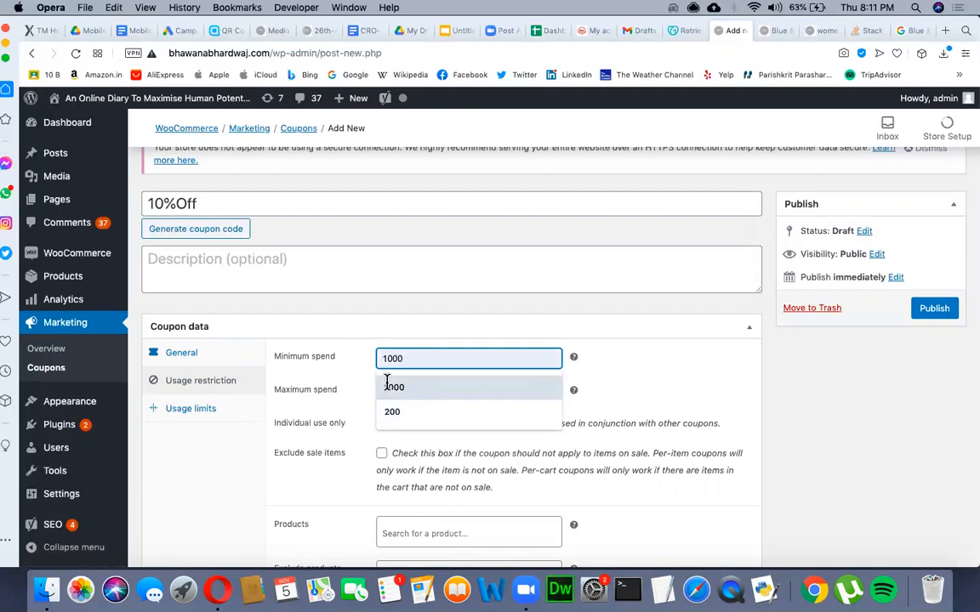
left_click(387, 385)
left_click(420, 393)
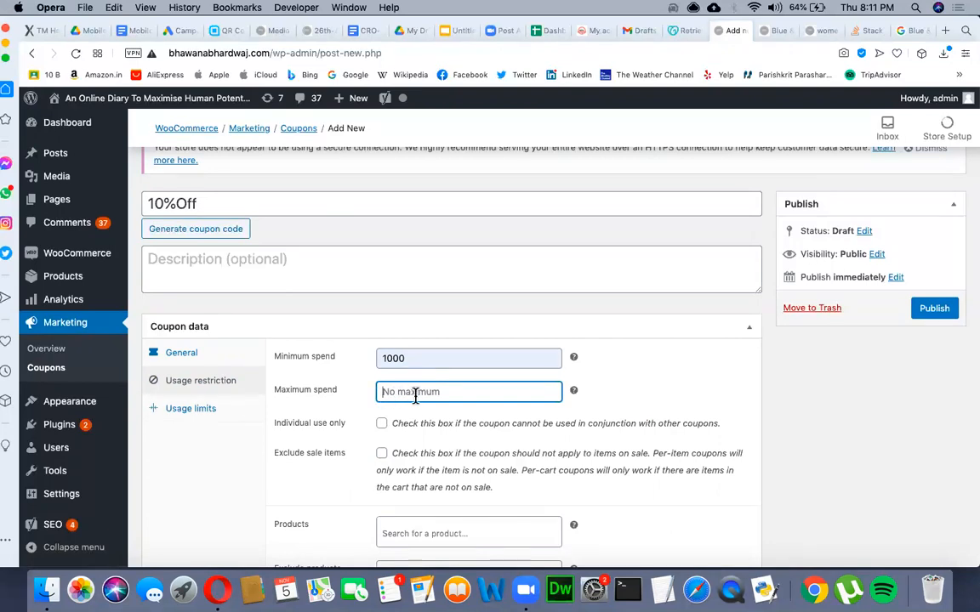
scroll(400, 383, "down", 2)
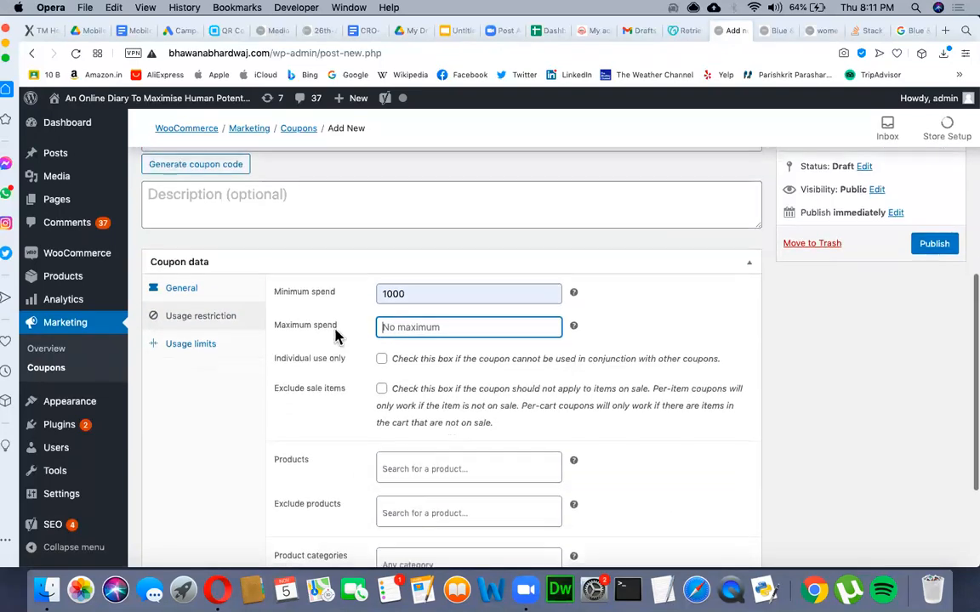
Step: Restrict the coupon to individual use only and exclude sale items, and look through the product, category and email restrictions
left_click(386, 361)
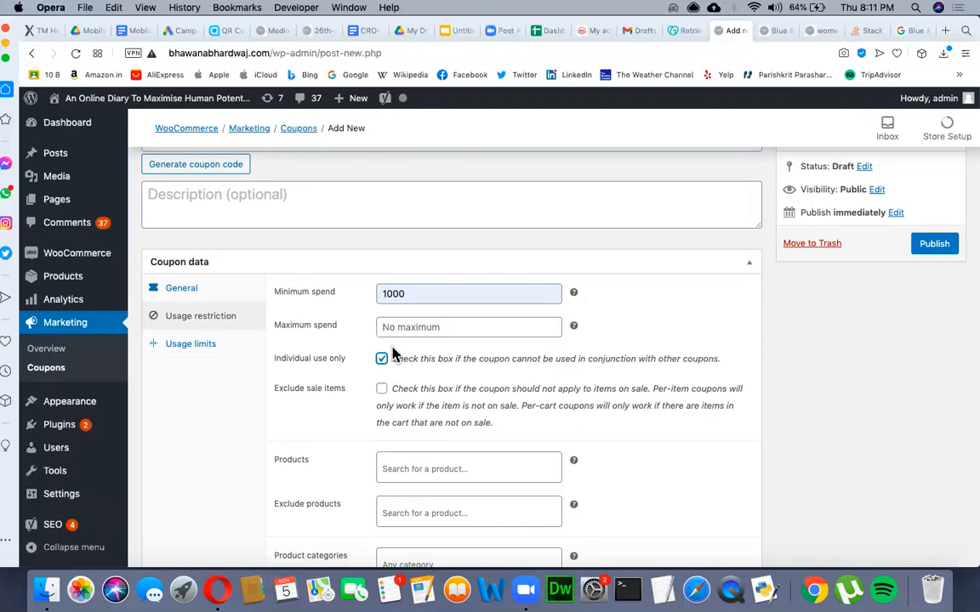
left_click(382, 390)
scroll(382, 347, "down", 5)
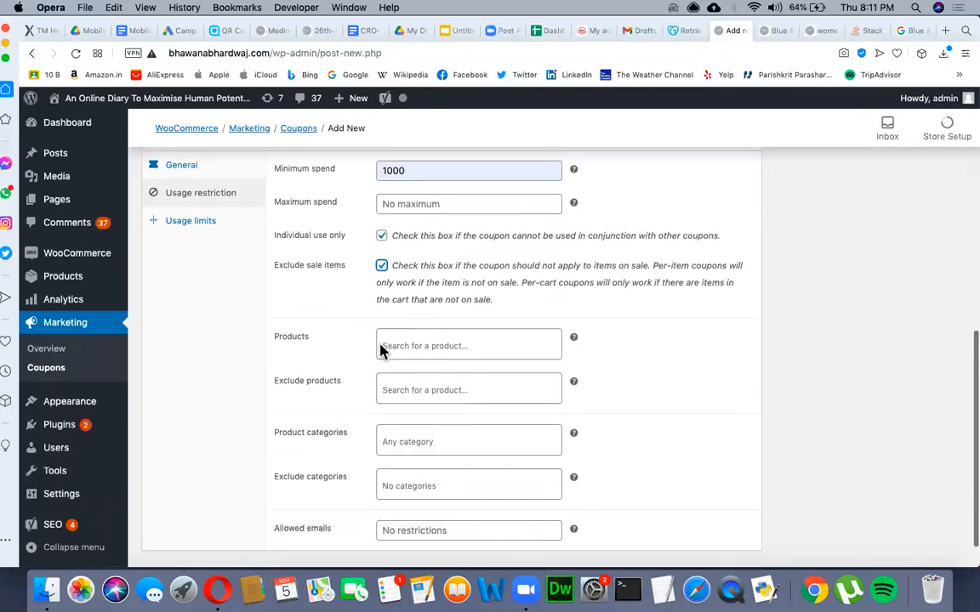
scroll(474, 277, "up", 1)
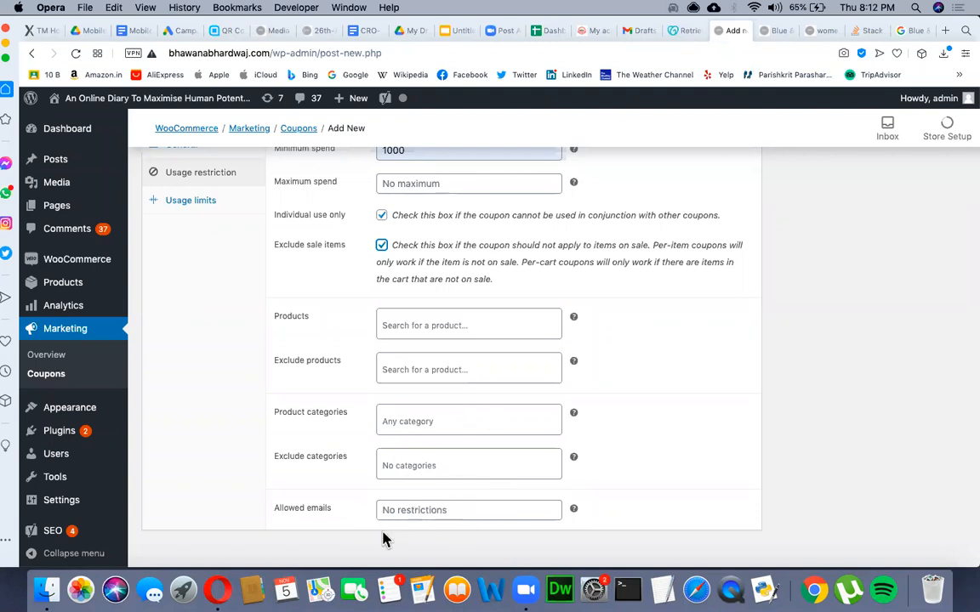
Step: Set the coupon's usage limits to 1 per coupon, 1 item and 1 per user
scroll(419, 538, "up", 3)
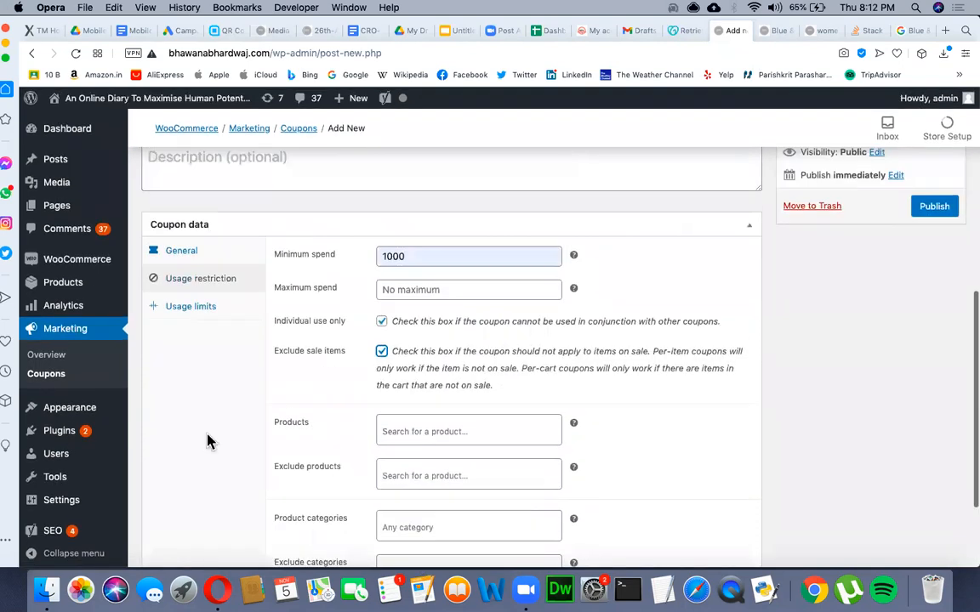
left_click(203, 313)
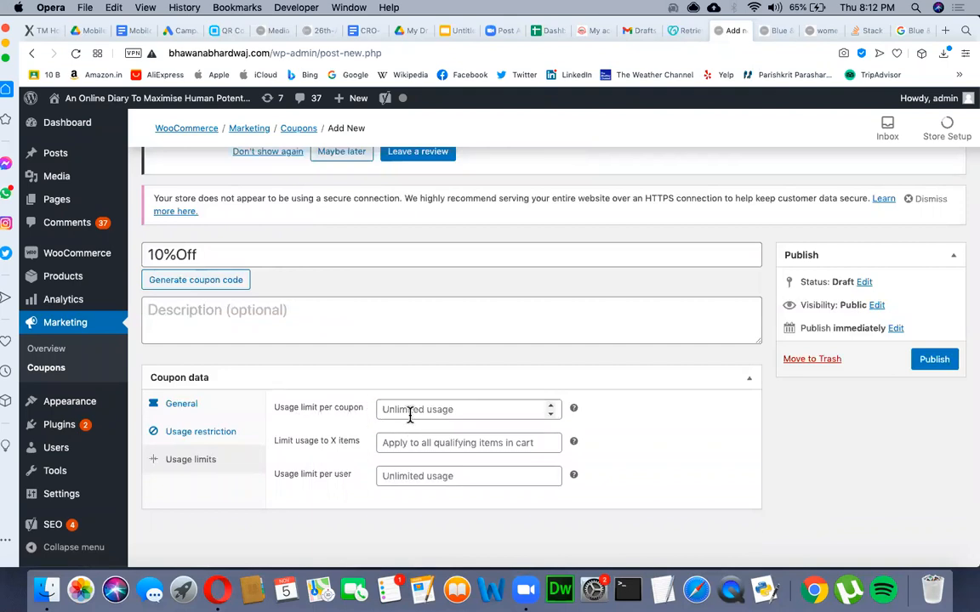
left_click(551, 409)
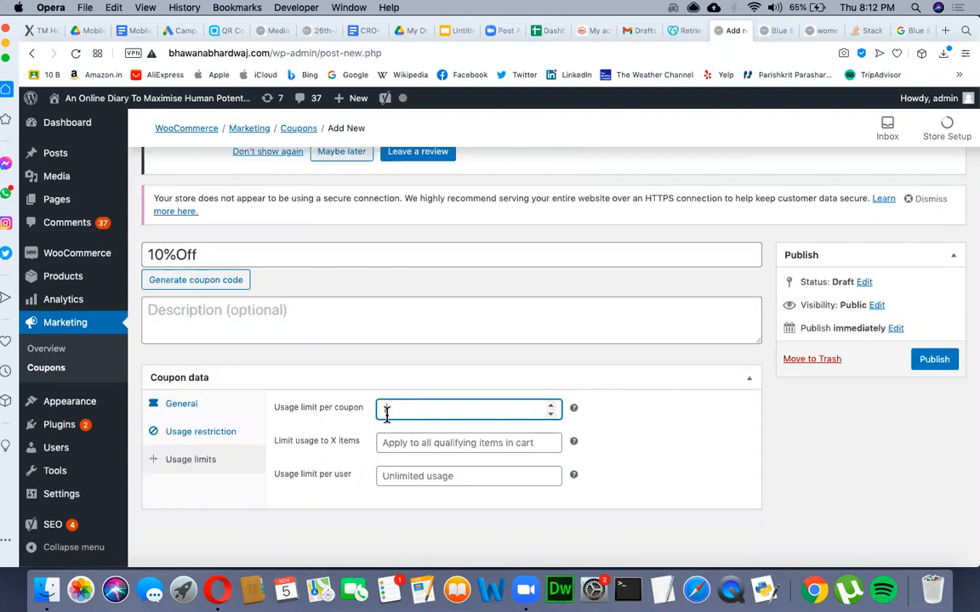
left_click(552, 439)
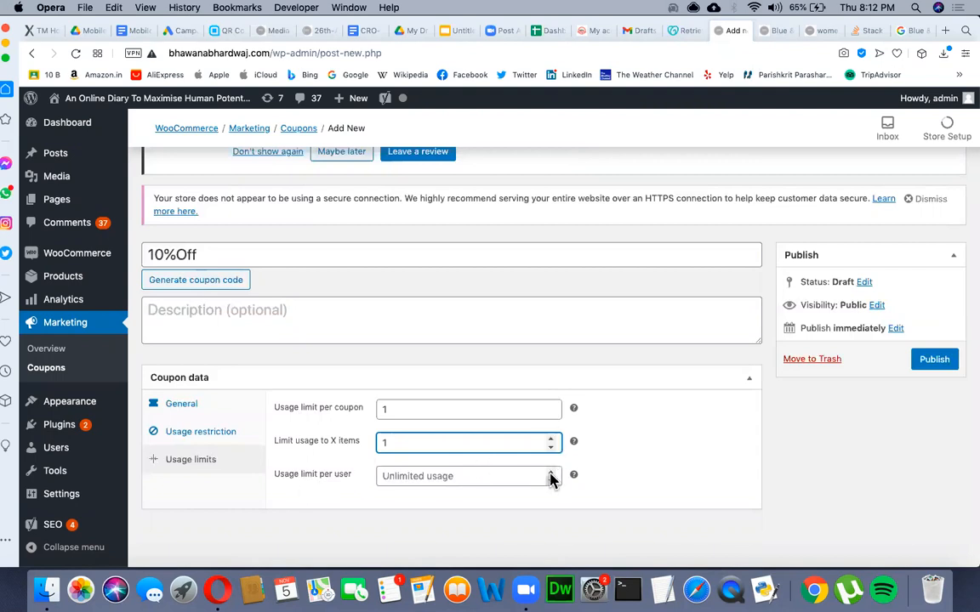
left_click(551, 473)
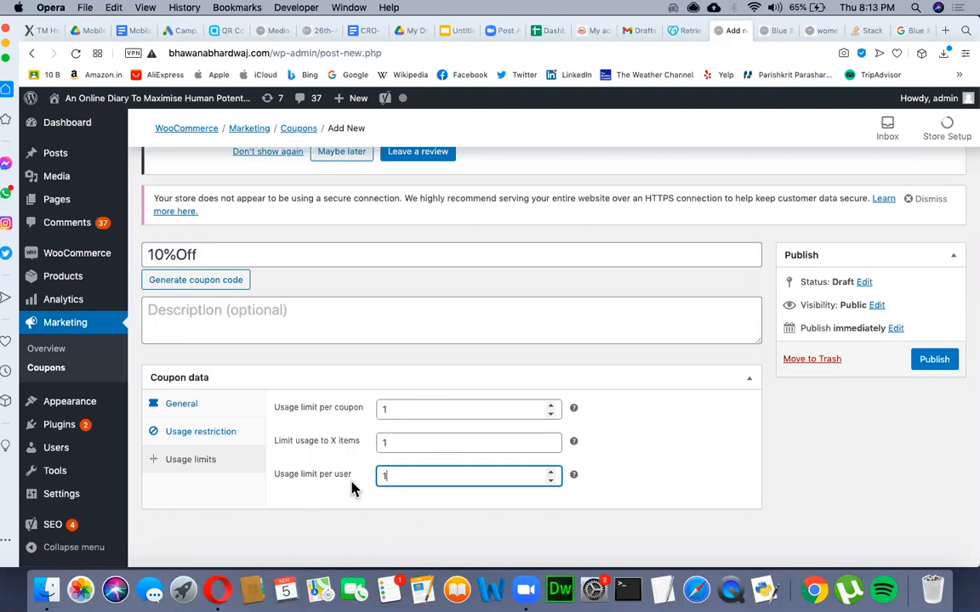
Step: Enter "Deewali 10% Off" as the coupon's description and publish the coupon
left_click(188, 324)
type("D")
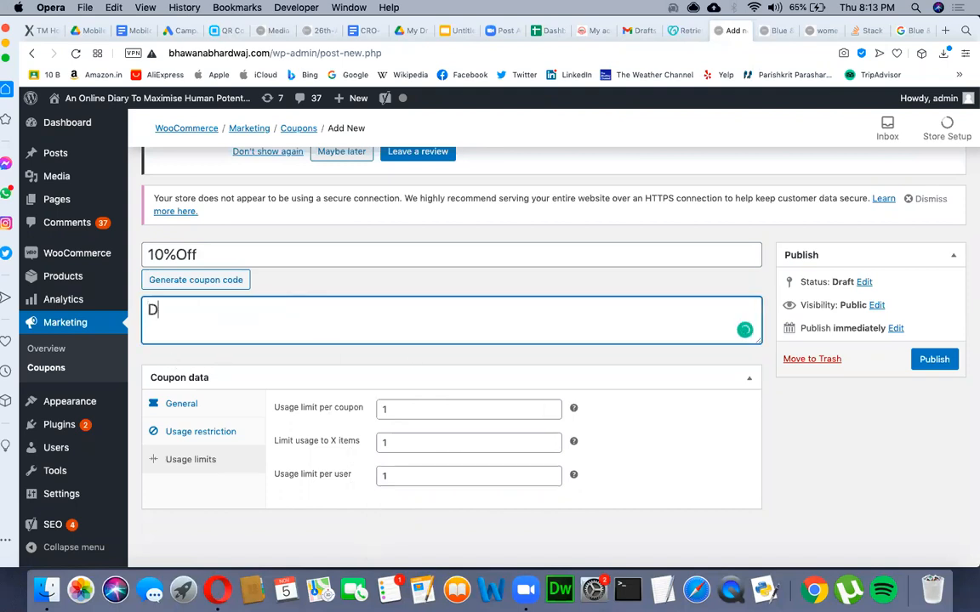
type("eewai")
key("BackSpace")
type("li 10% FF")
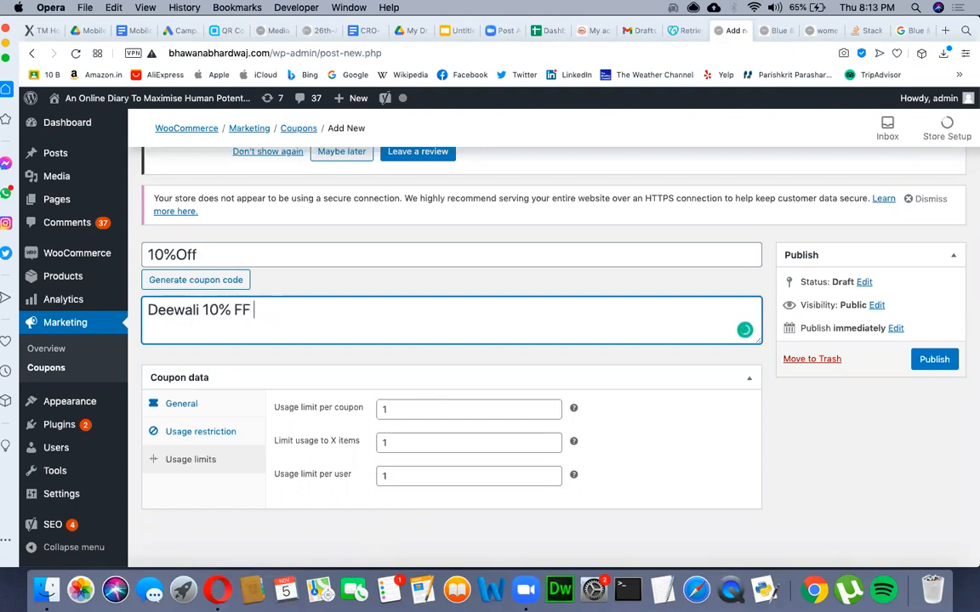
key("BackSpace")
key("BackSpace")
key("BackSpace")
type("Off")
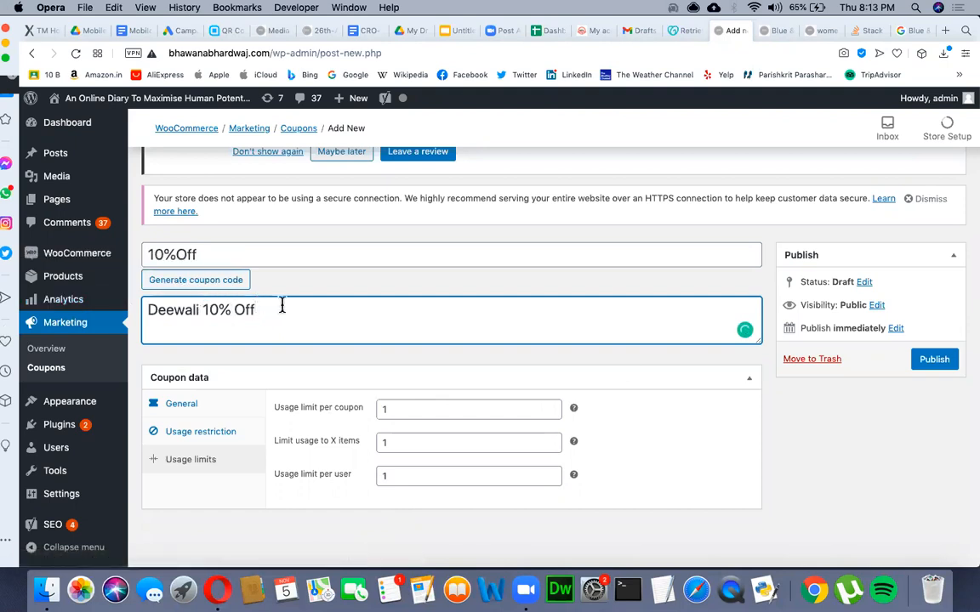
left_click(934, 362)
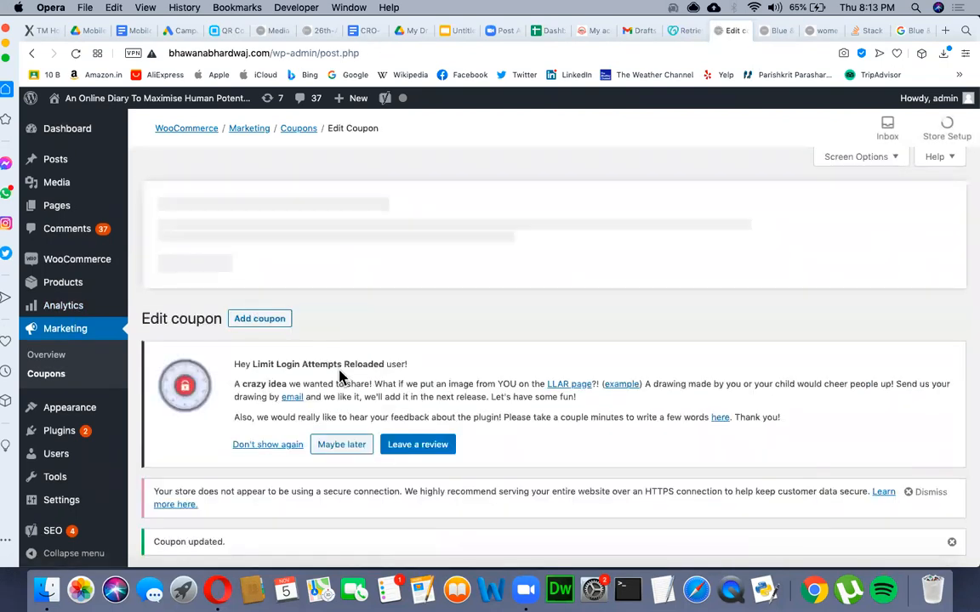
Step: Generate a random code for the published coupon and replace it with 10%Off
scroll(339, 377, "down", 3)
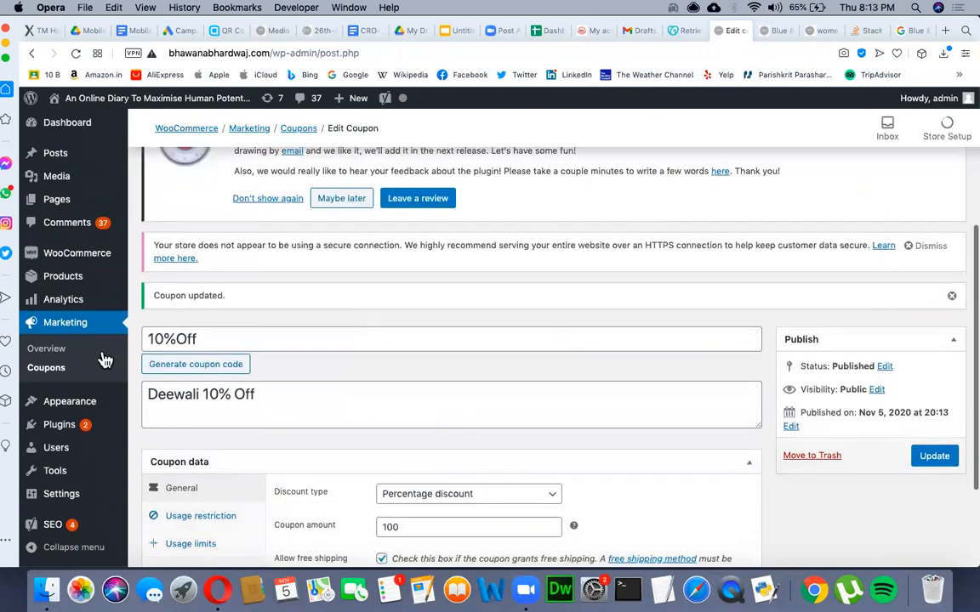
left_click(224, 371)
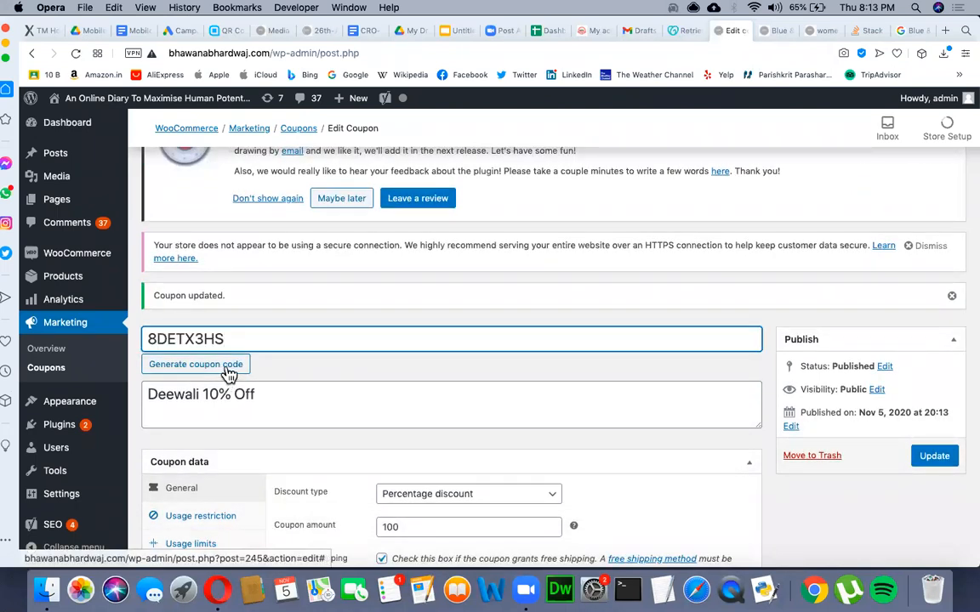
double_click(277, 335)
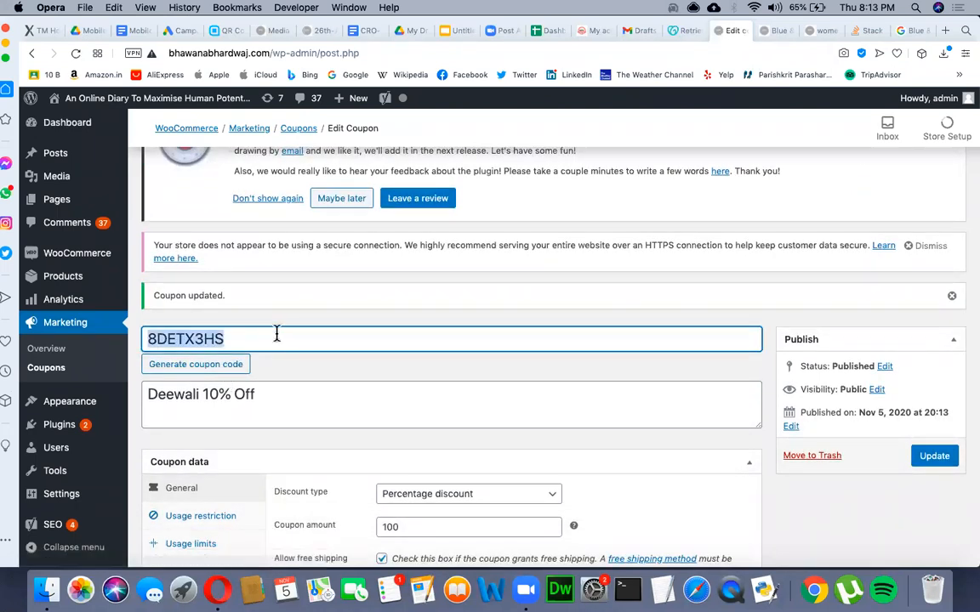
left_click(276, 334)
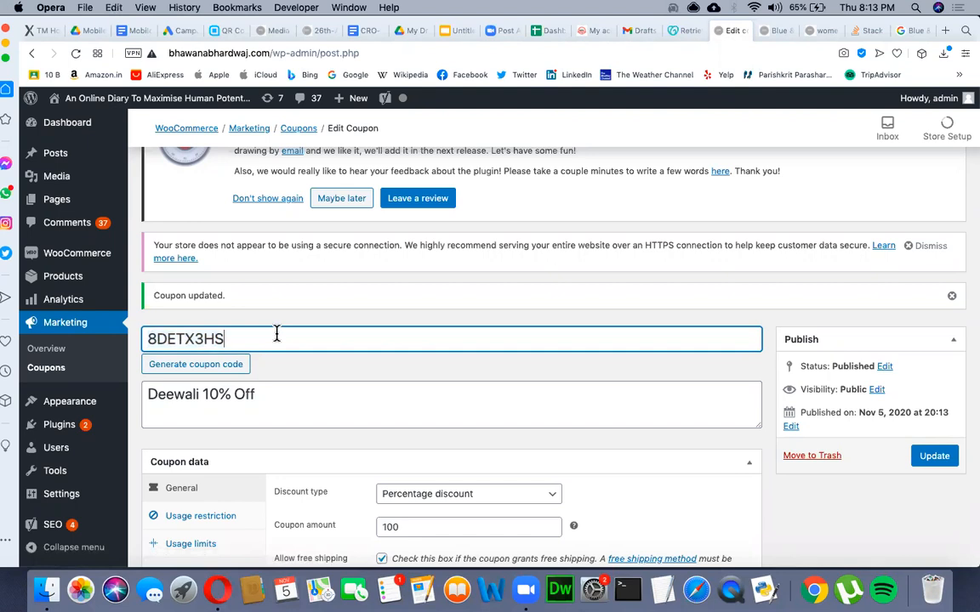
double_click(276, 334)
type("100")
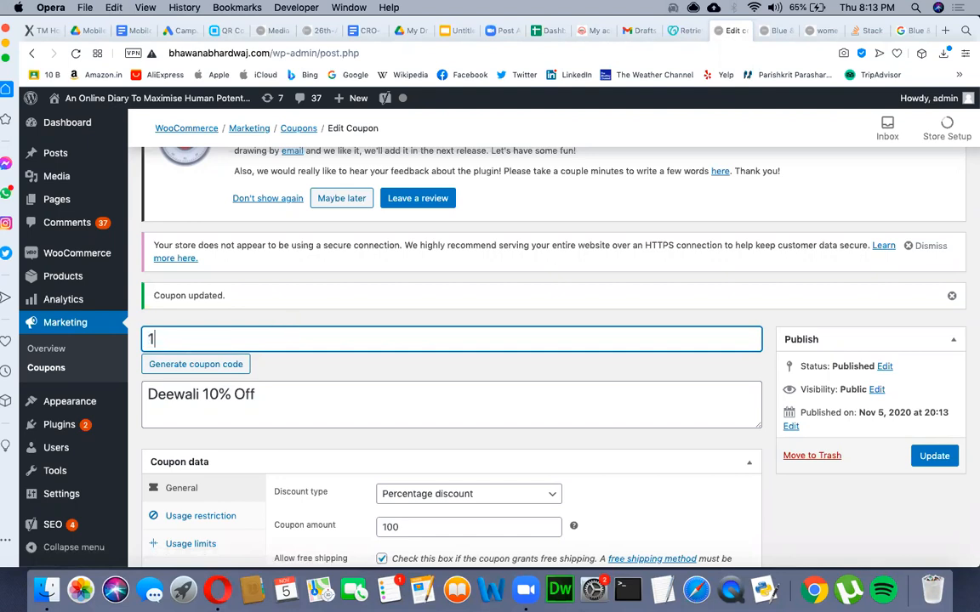
key("BackSpace")
type("&")
key("BackSpace")
type("=%")
key("BackSpace")
key("BackSpace")
type("%Off")
Step: Generate a random code for the coupon and look over its general settings
left_click(204, 370)
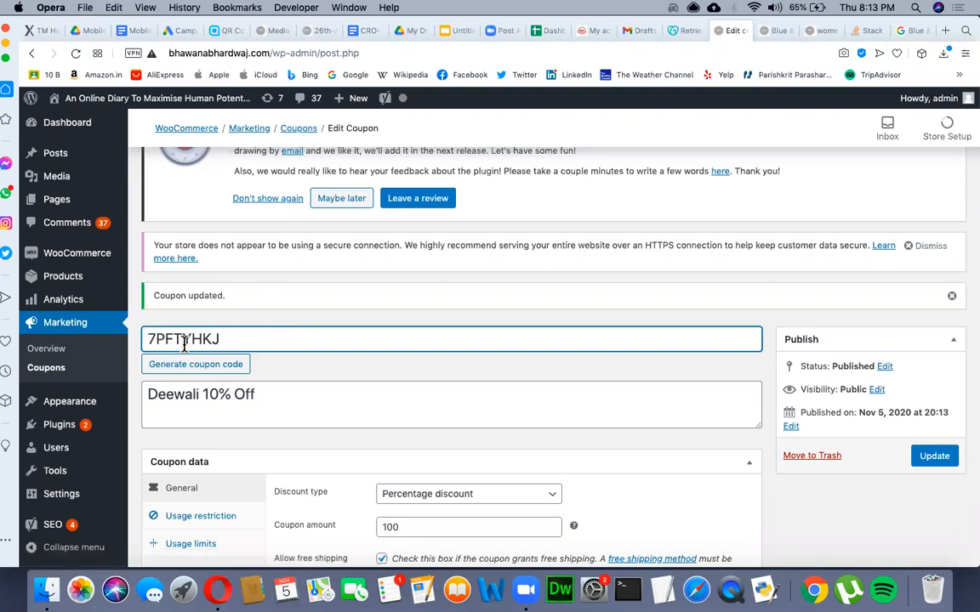
scroll(184, 344, "down", 3)
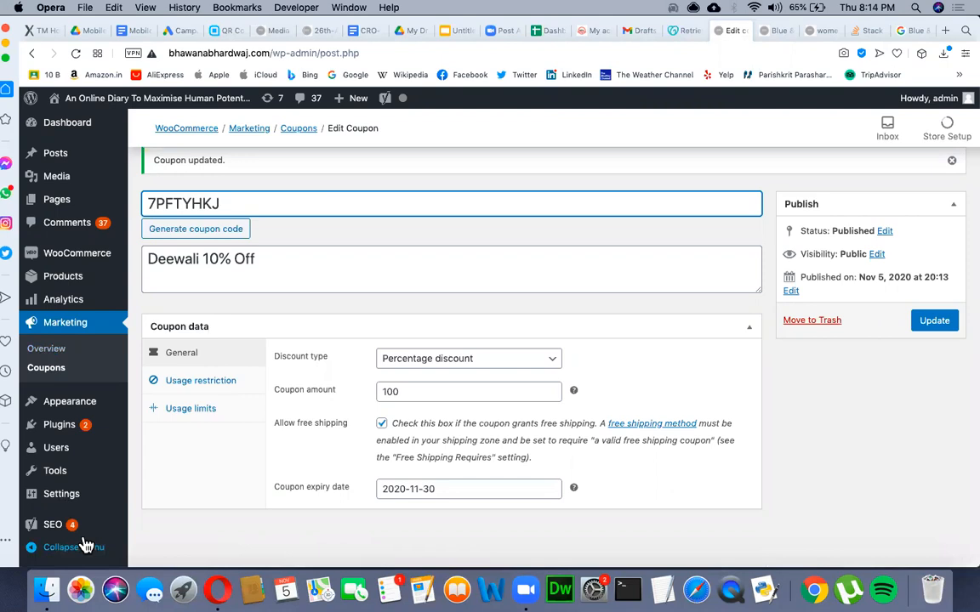
mouse_move(83, 538)
mouse_move(53, 451)
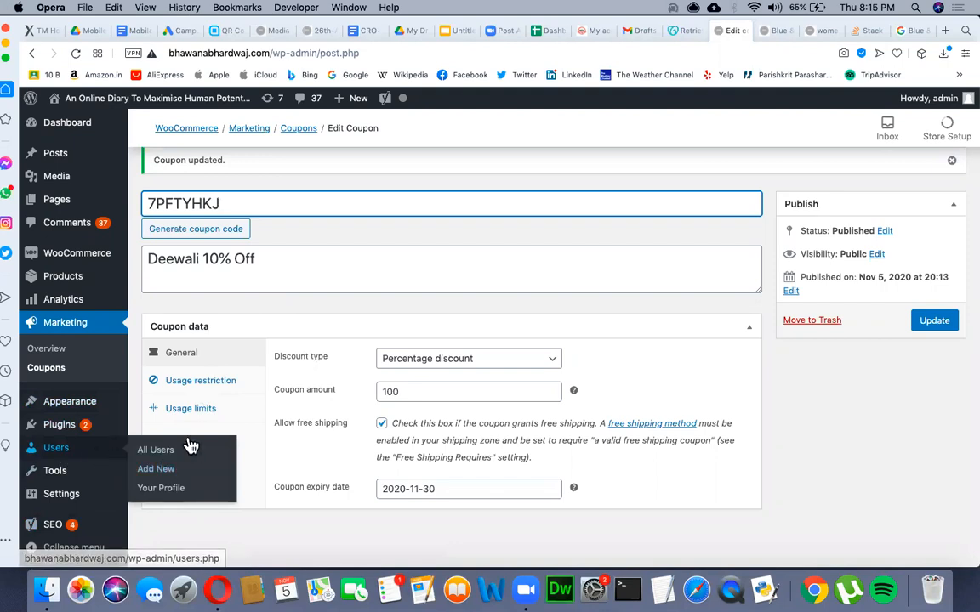
left_click(178, 475)
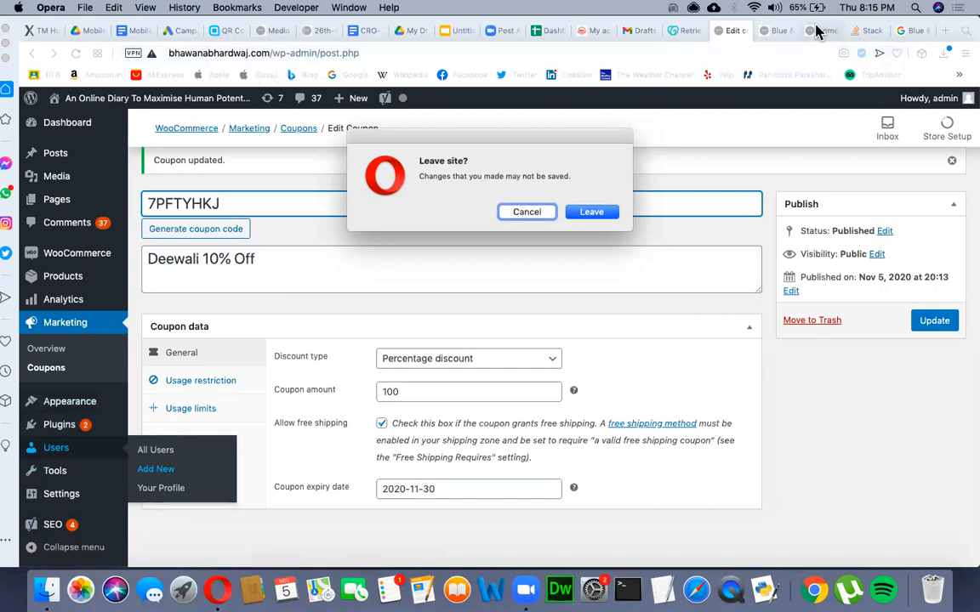
left_click(780, 31)
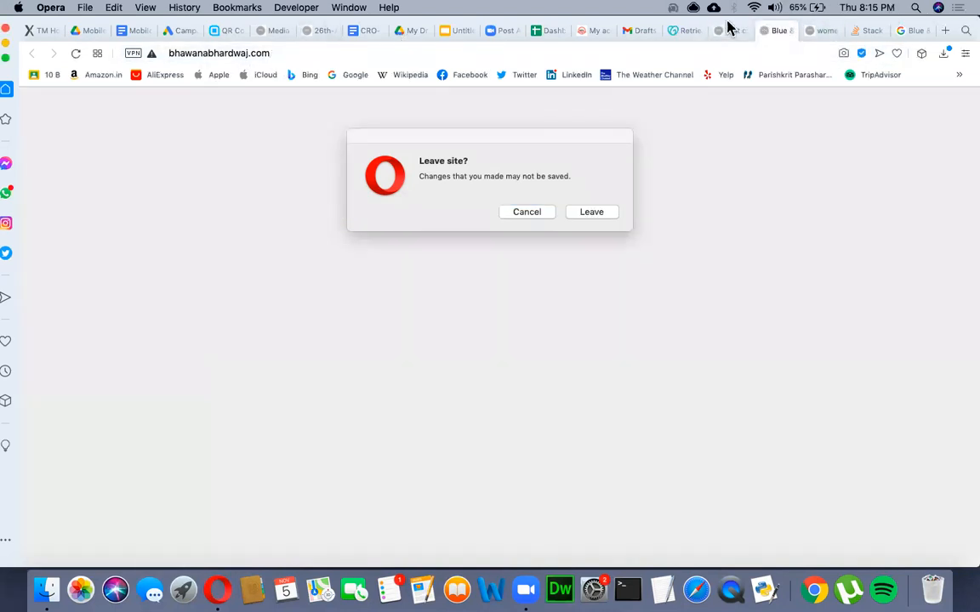
left_click(688, 34)
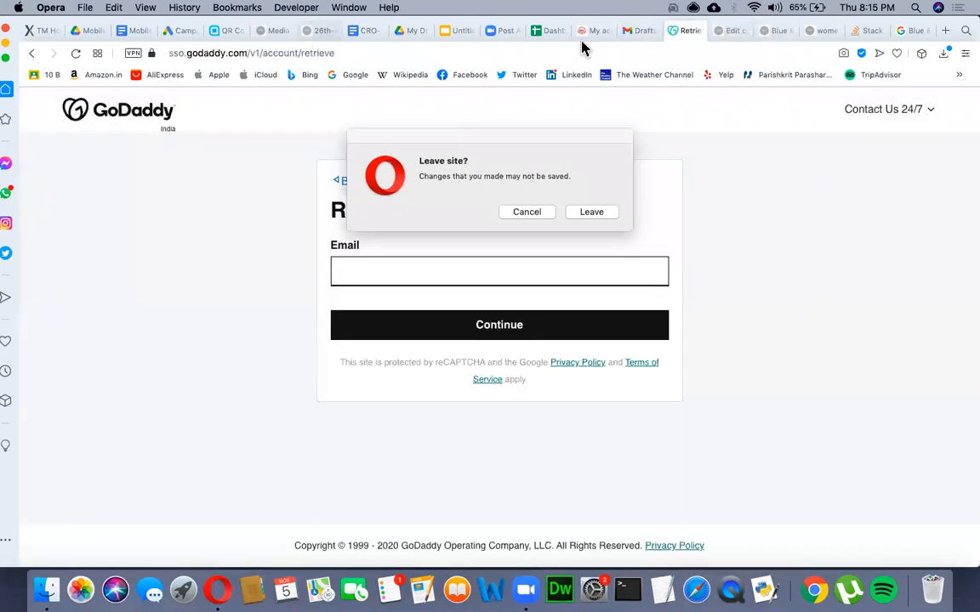
left_click(597, 34)
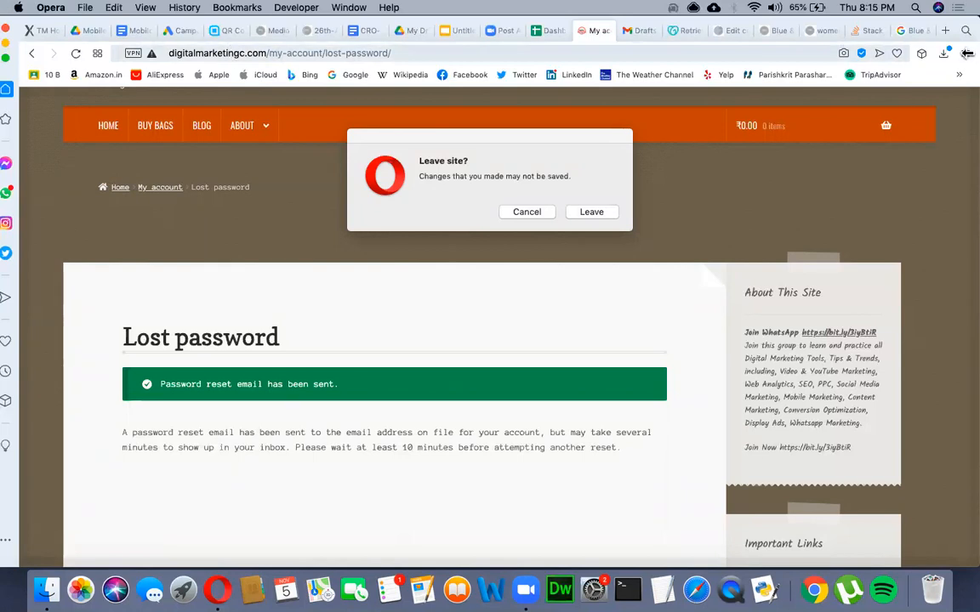
left_click(822, 32)
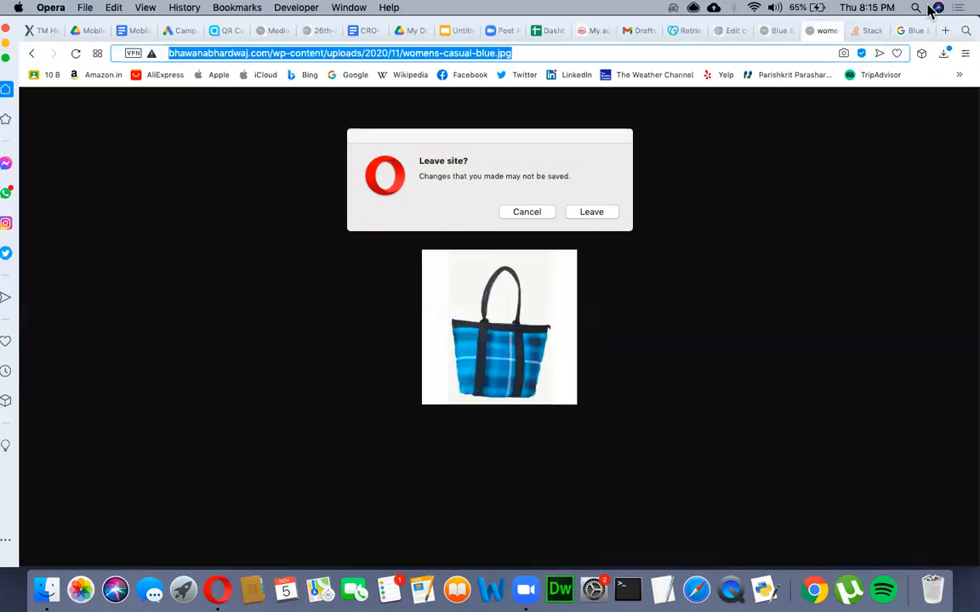
left_click(731, 32)
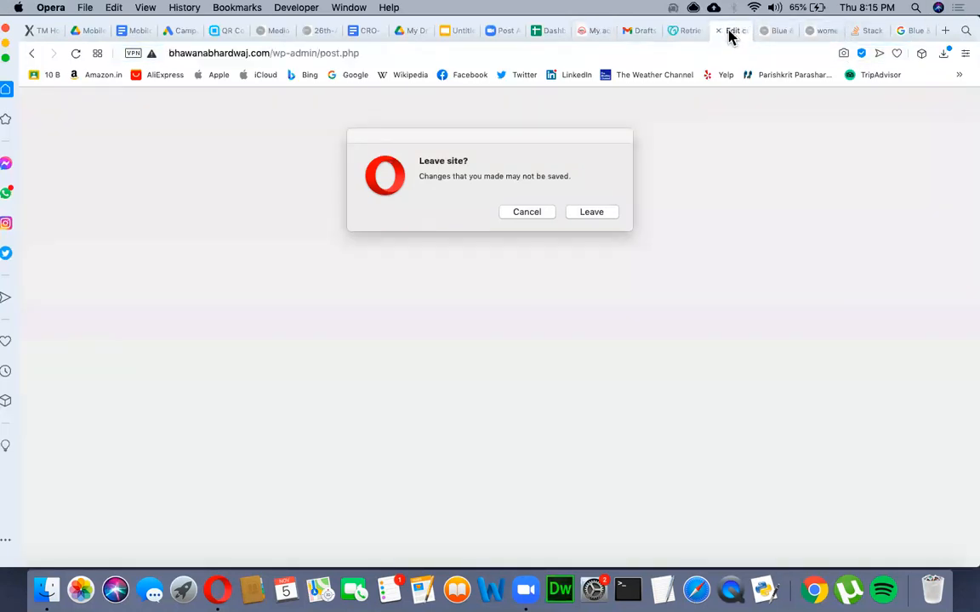
left_click(545, 216)
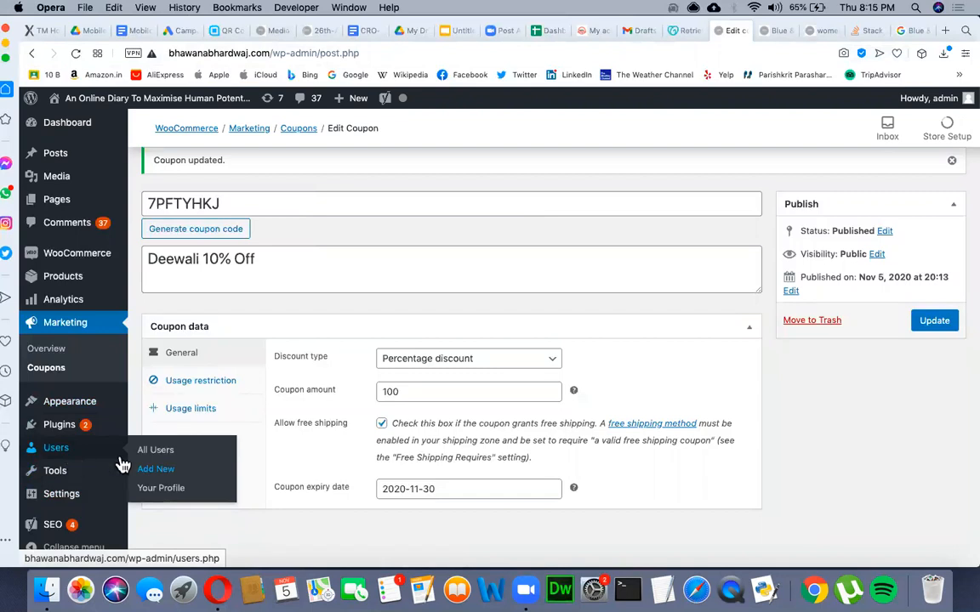
left_click(174, 474)
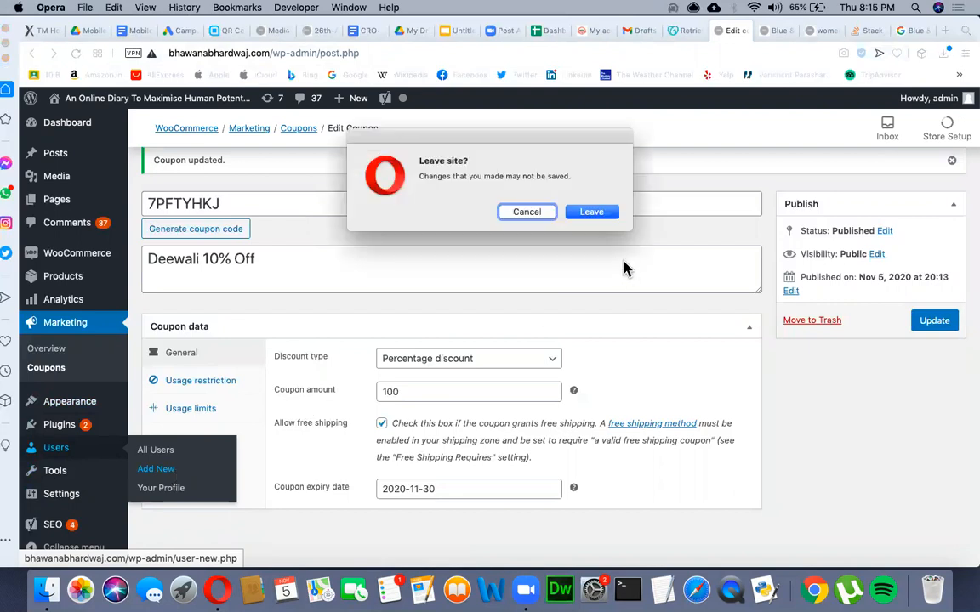
left_click(521, 213)
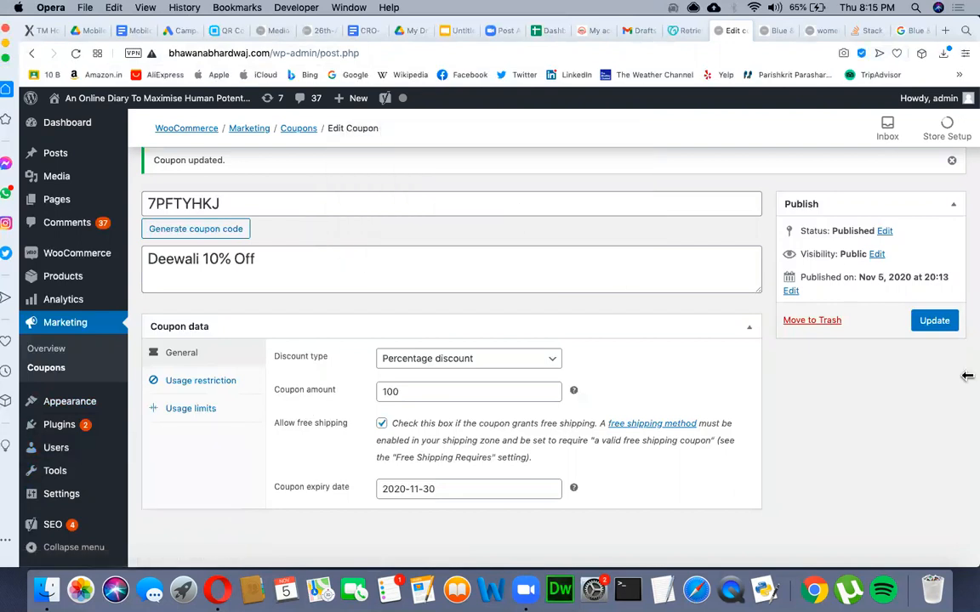
Step: Update the published coupon to save its newly generated code
left_click(934, 322)
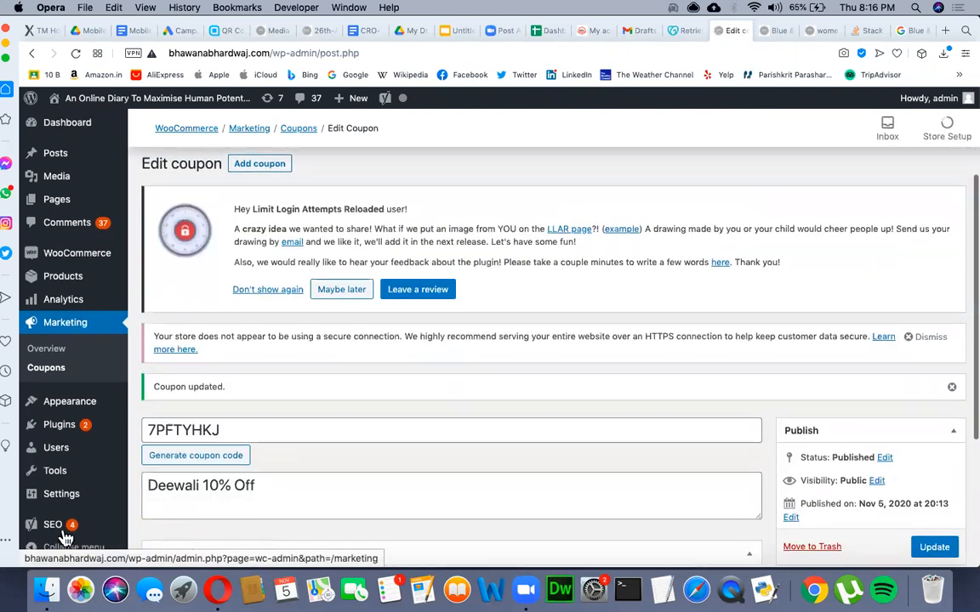
mouse_move(68, 441)
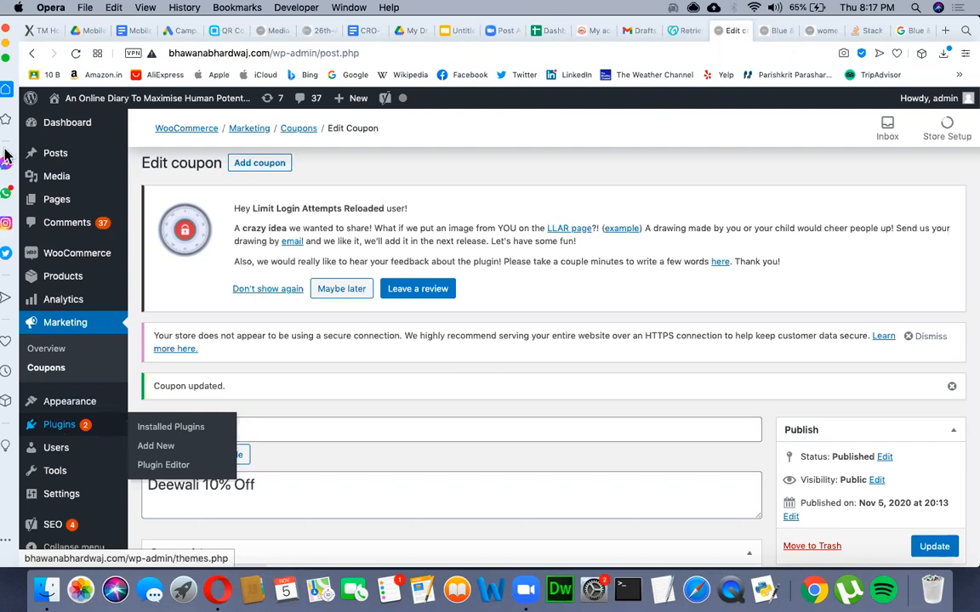
left_click(6, 194)
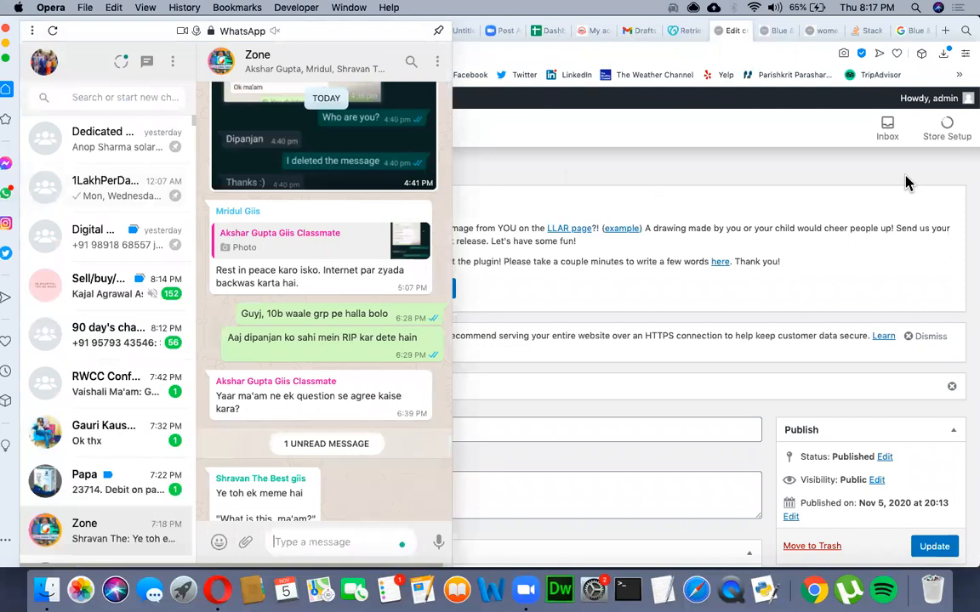
left_click(910, 182)
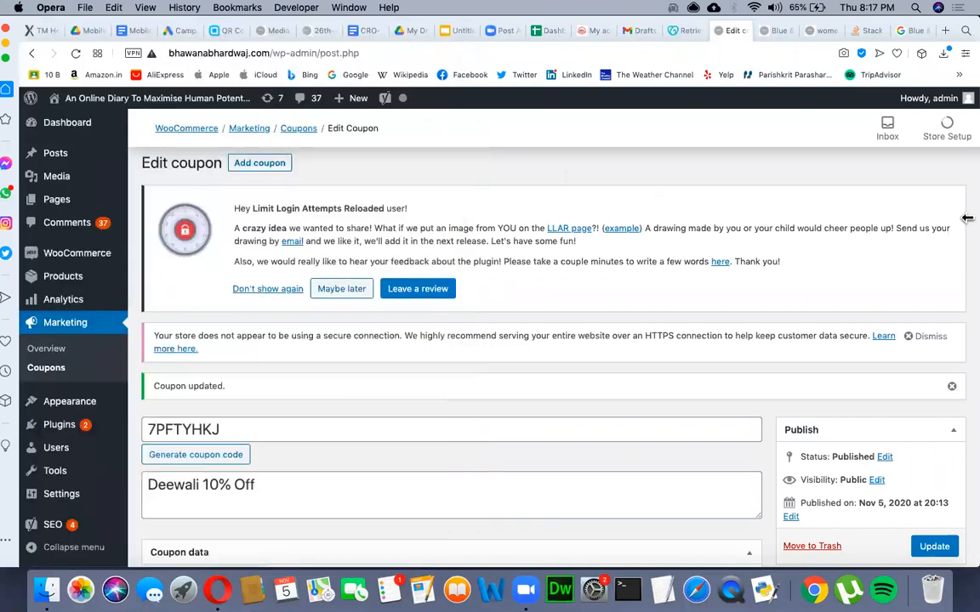